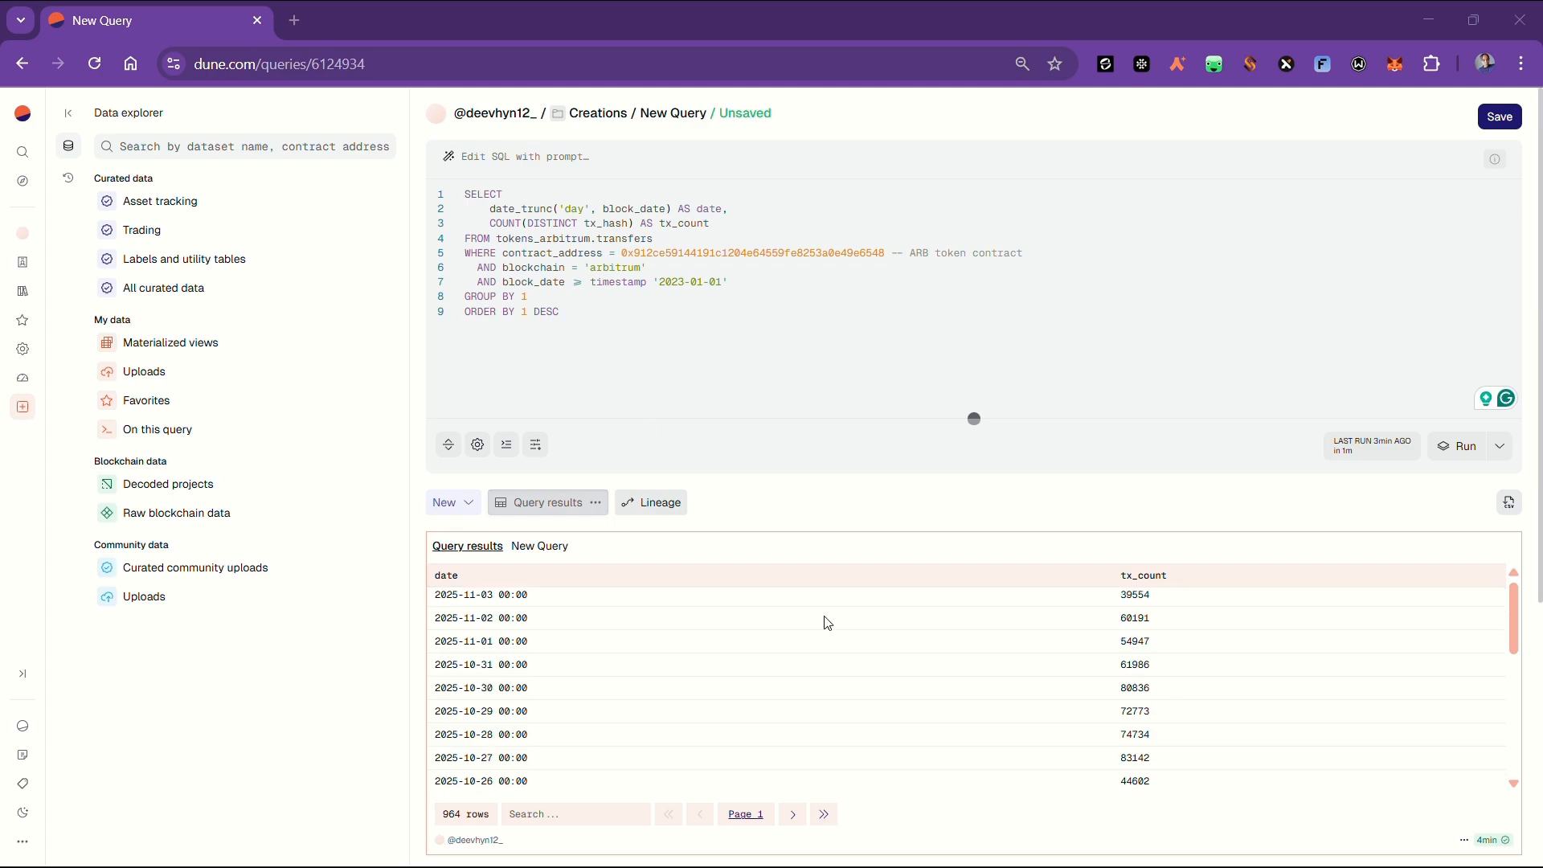
Replace 'day' in the query's date_trunc function with a {{period}} parameter.
scroll(826, 620, "down", 3)
scroll(827, 623, "up", 3)
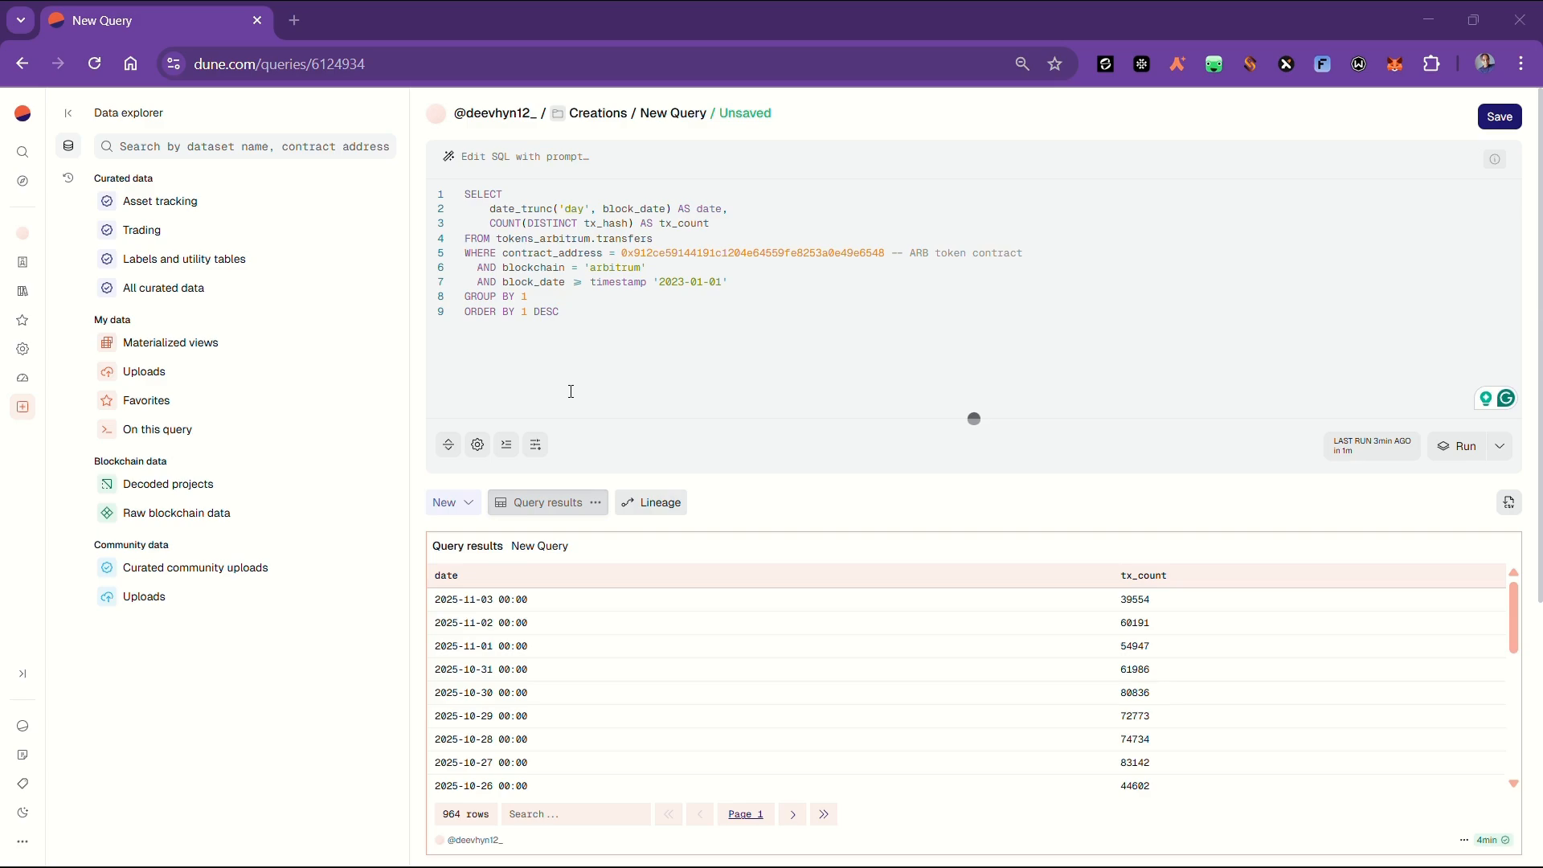
double_click(585, 211)
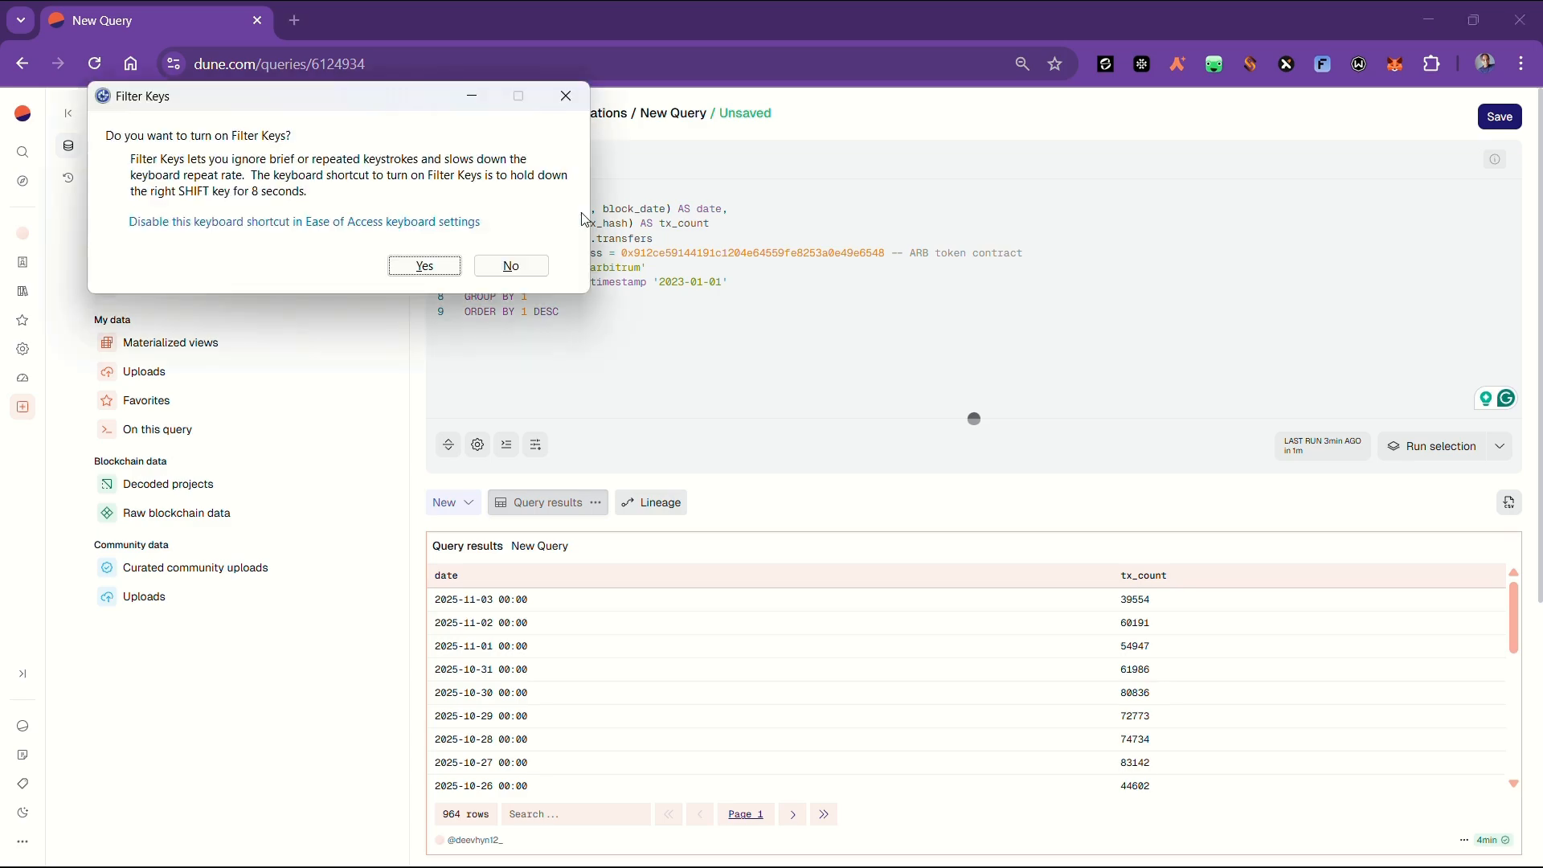
left_click(505, 271)
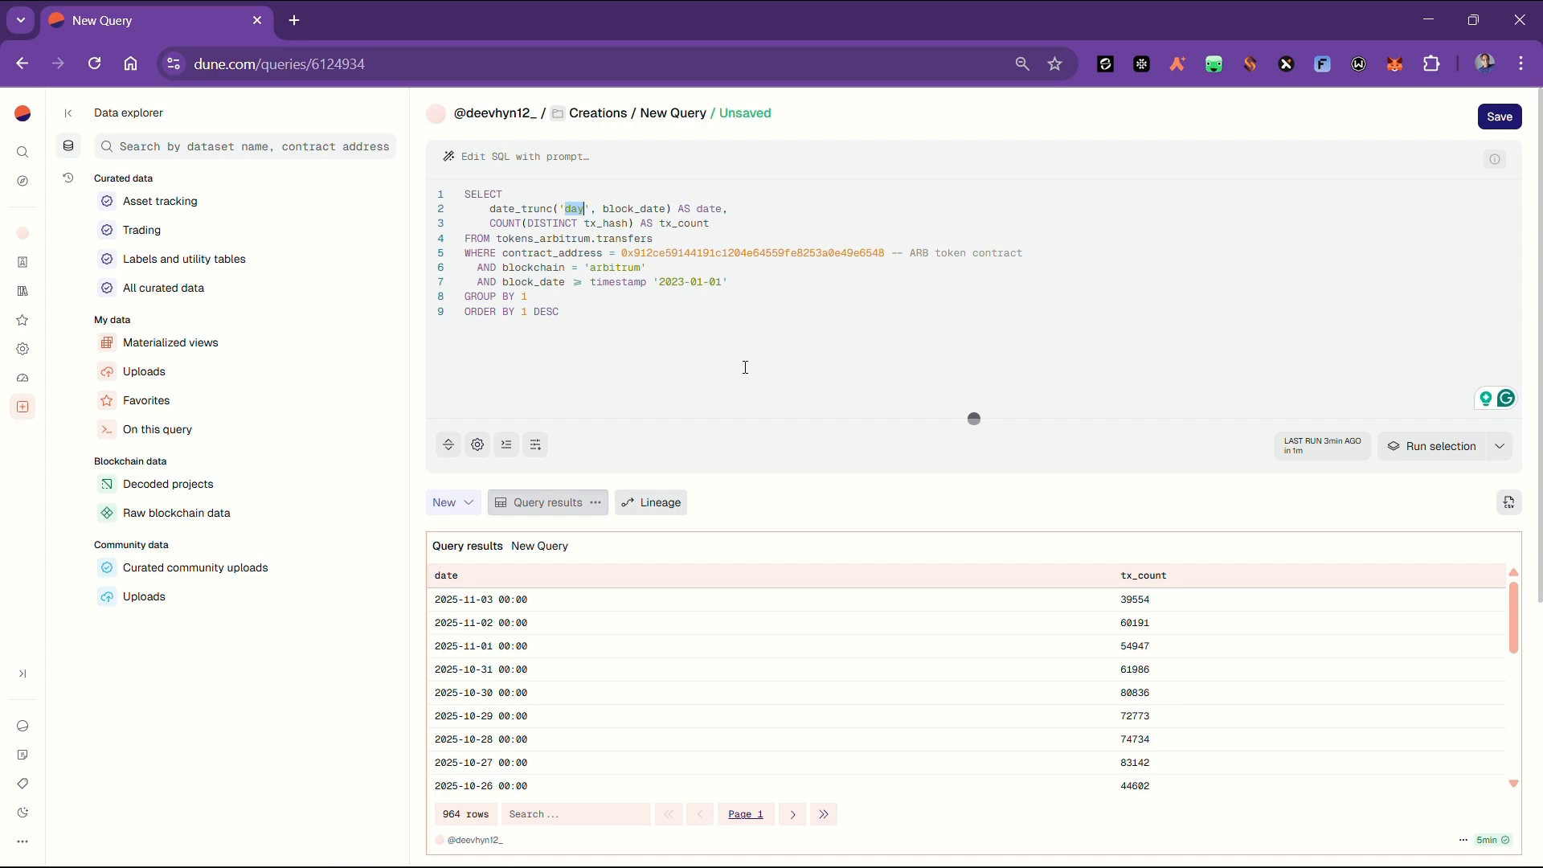
type("{{")
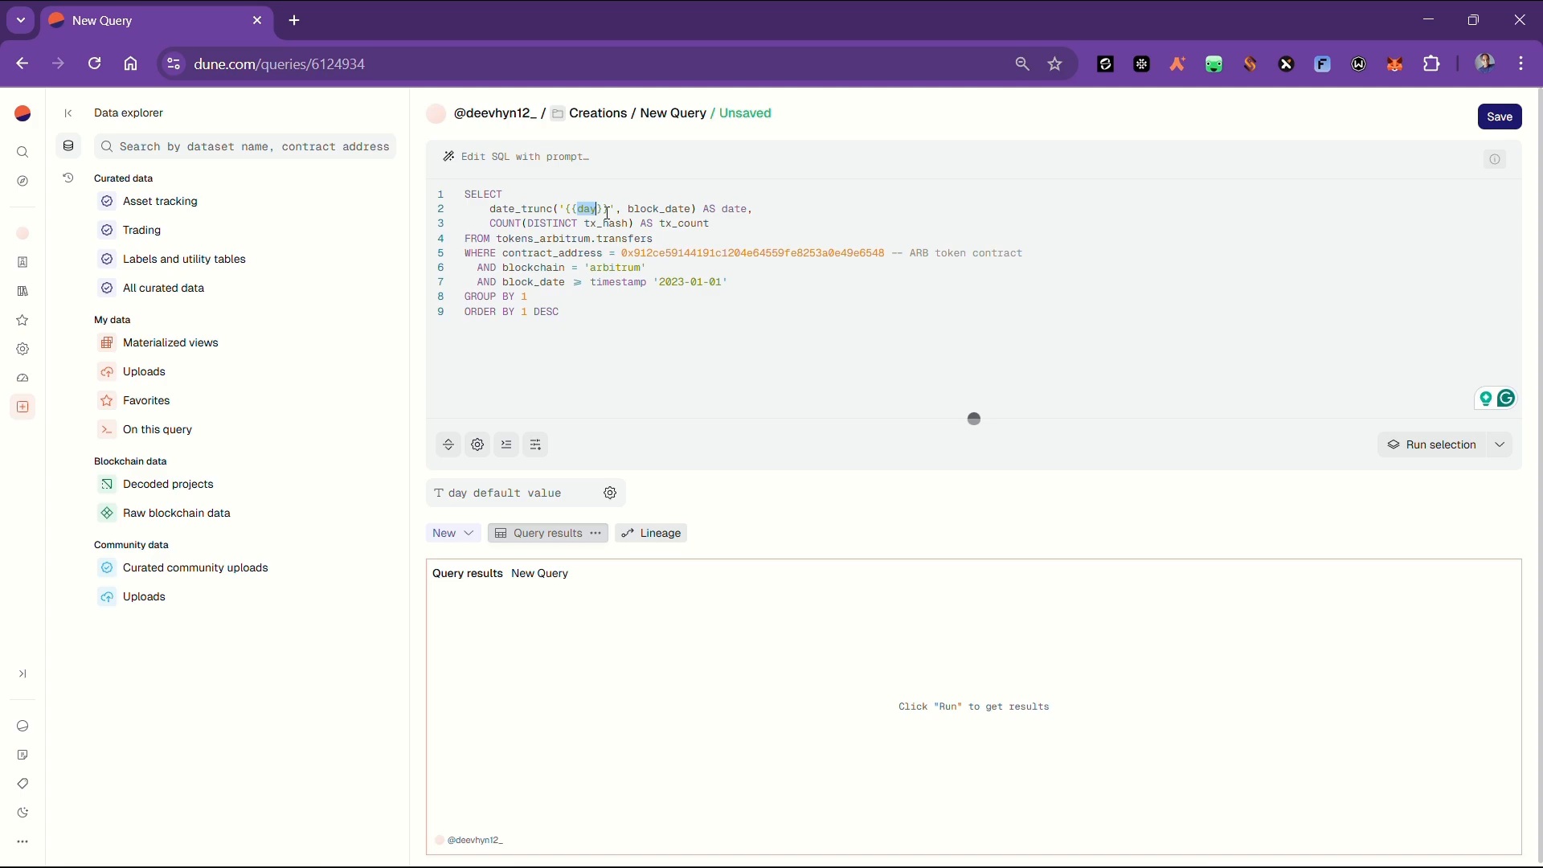
type("per")
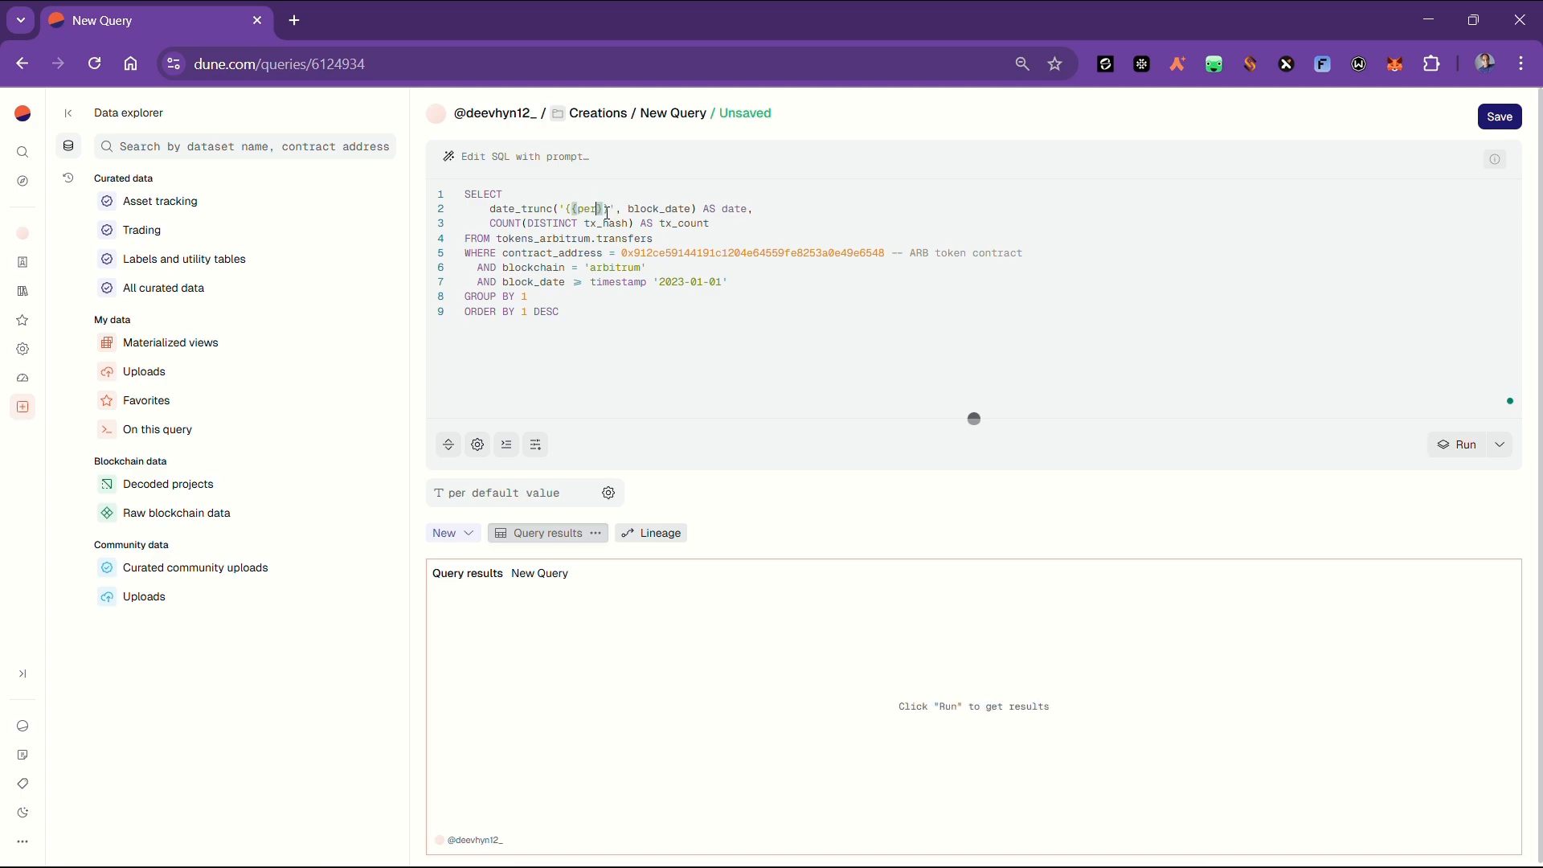
type("iod")
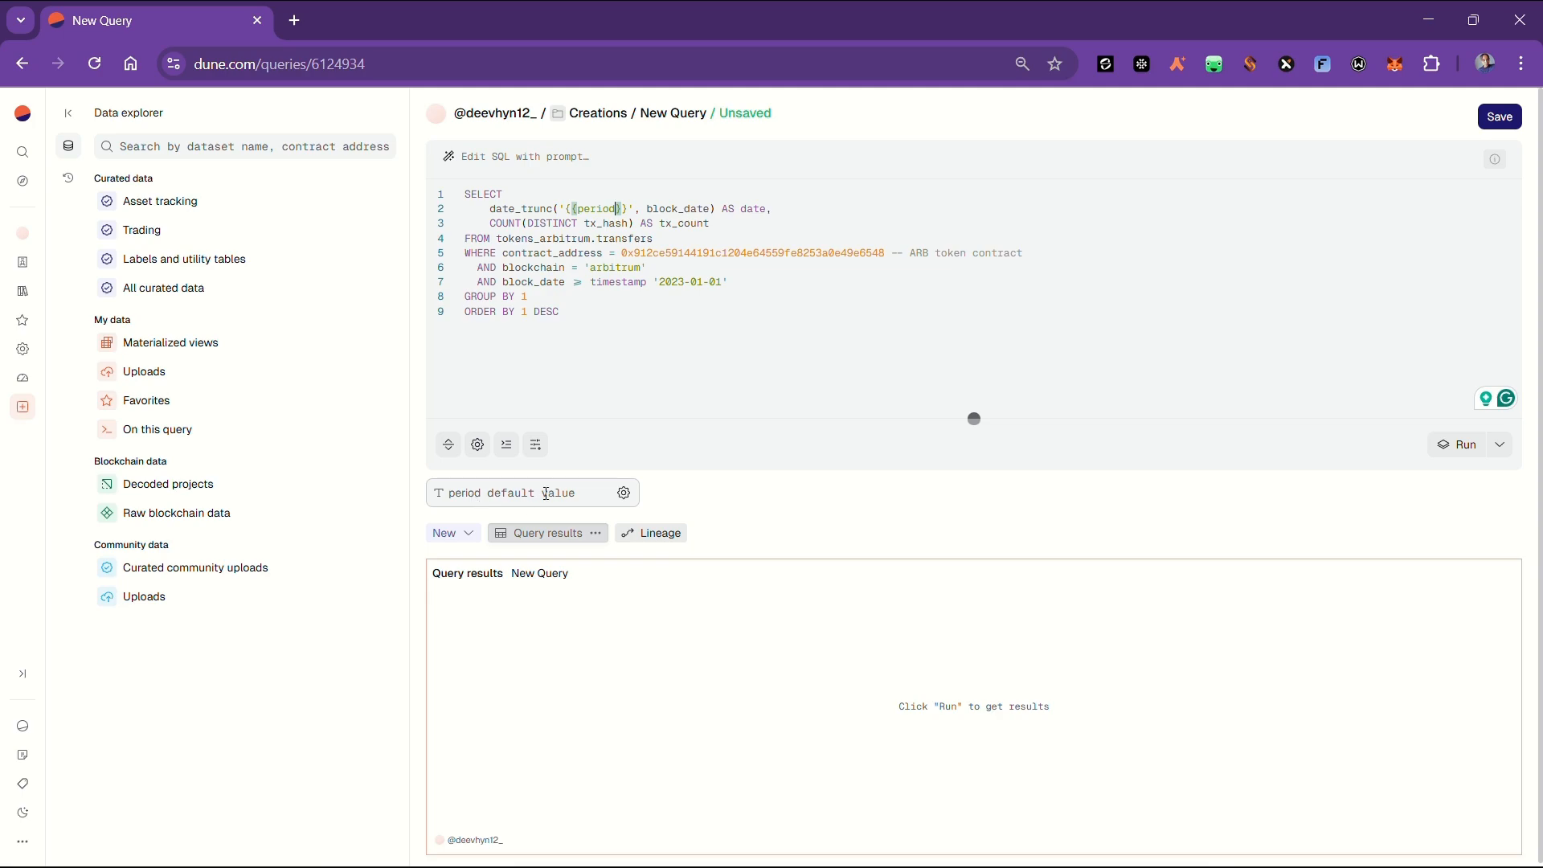
Edit the period parameter and replace its default text with "day".
left_click(623, 492)
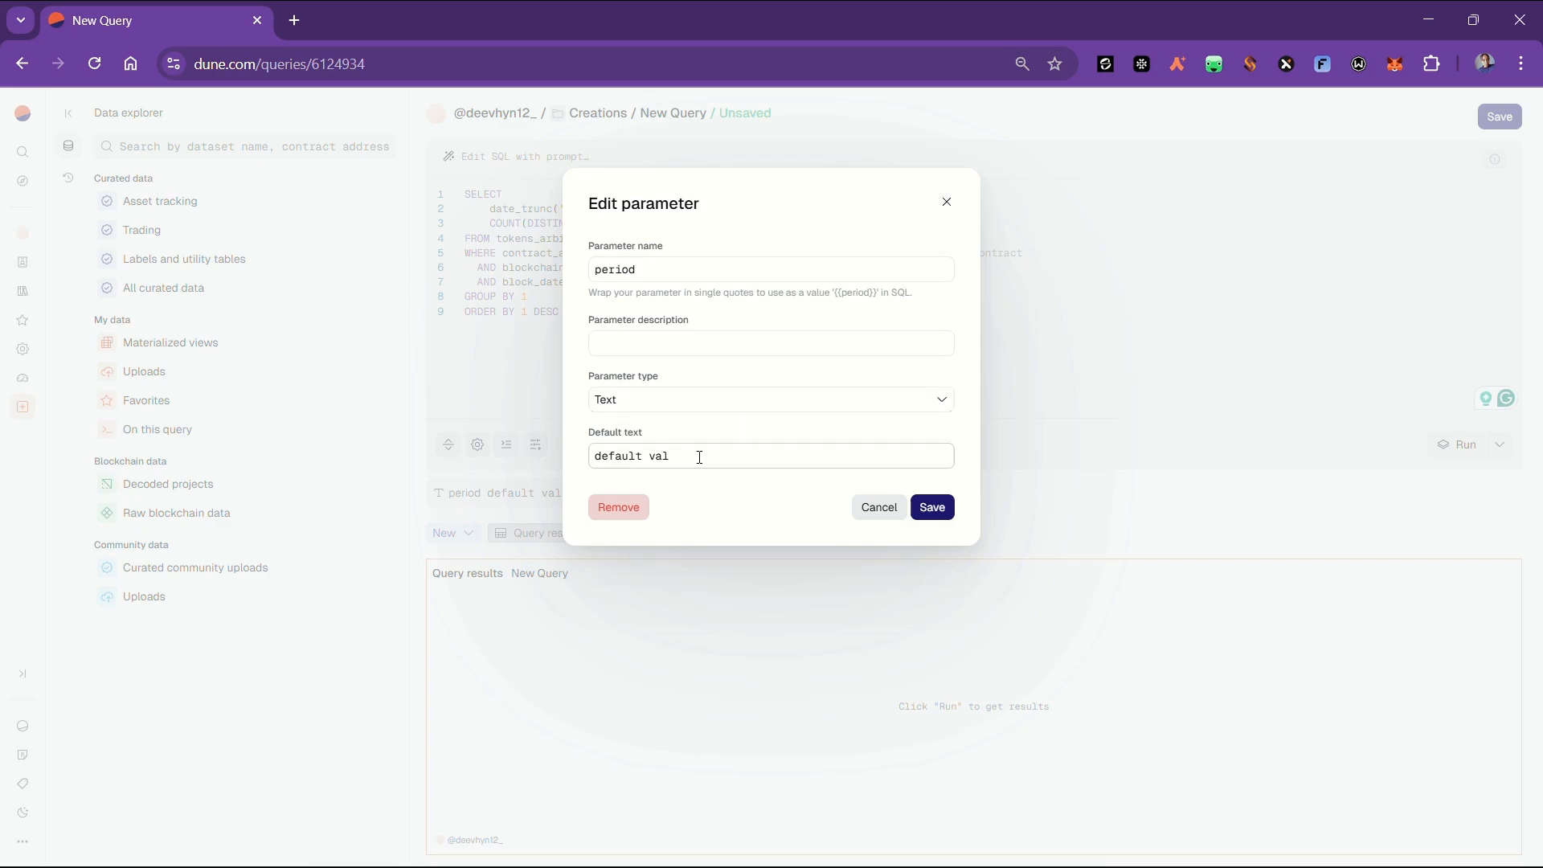
key("BackSpace")
key("BackSpace")
key("BackSpace")
key("BackSpace")
key("BackSpace")
key("BackSpace")
key("BackSpace")
key("BackSpace")
key("BackSpace")
key("BackSpace")
key("BackSpace")
type("day")
Change the period parameter's type from text to List.
left_click(811, 402)
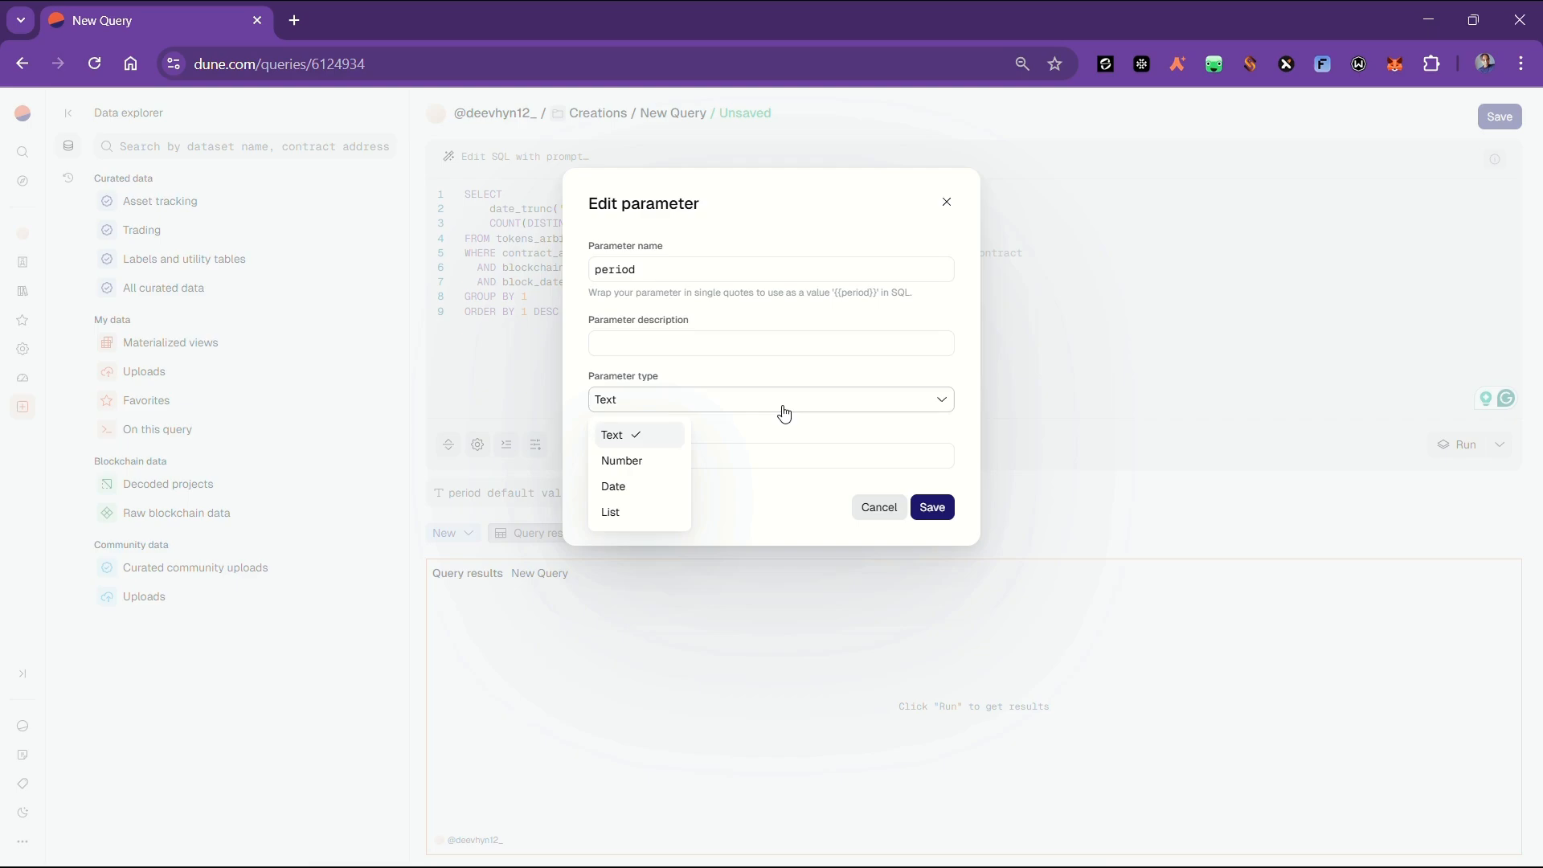
left_click(623, 515)
scroll(635, 585, "down", 1)
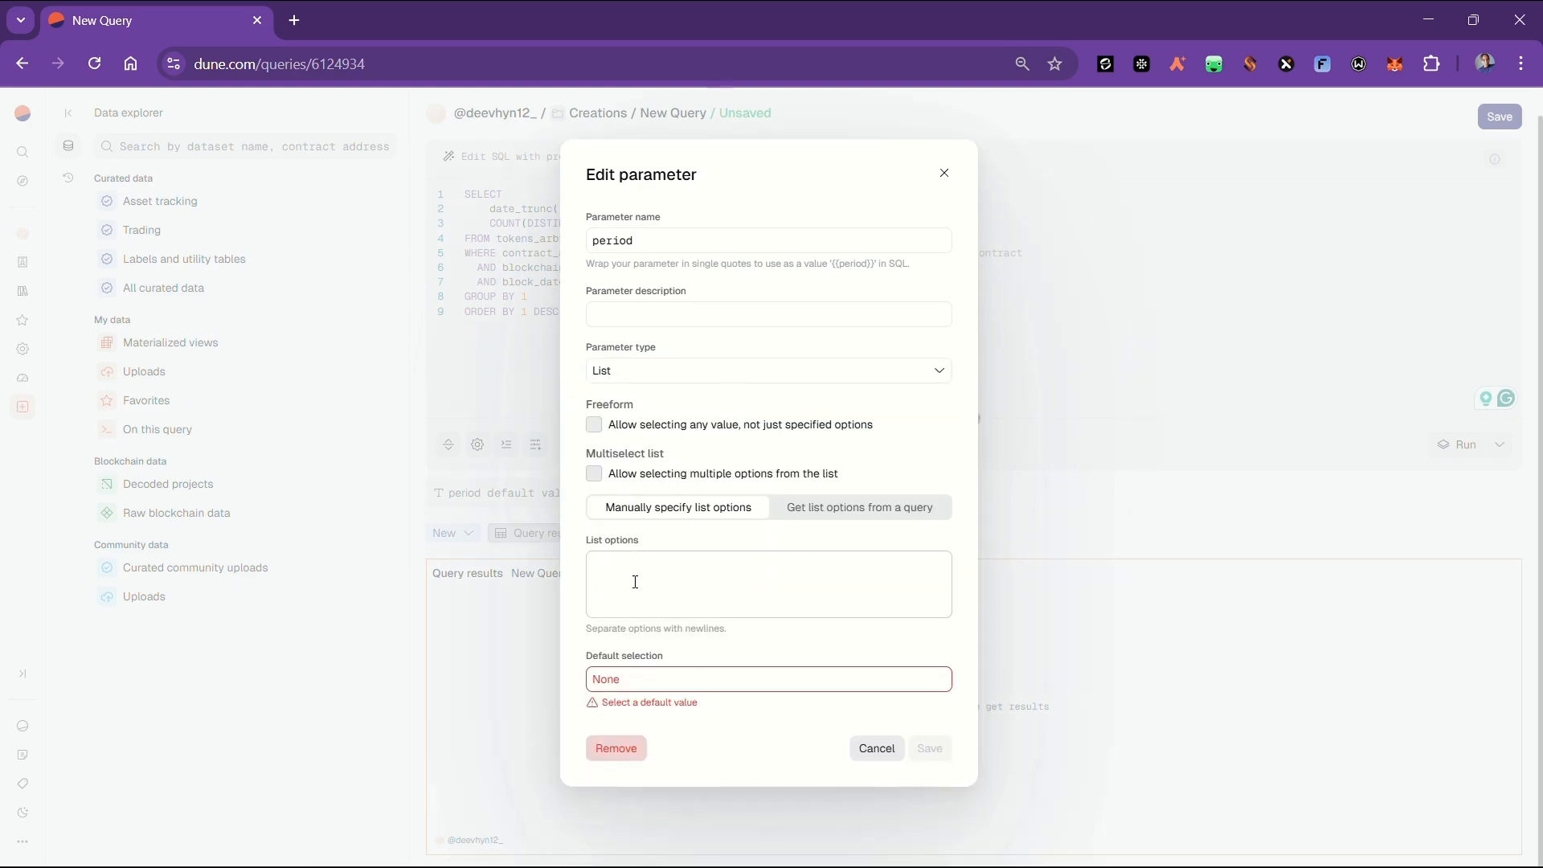
Specify day, week, month, year and quarter as the period parameter's list options.
left_click(647, 564)
type("day")
key("Return")
type("week")
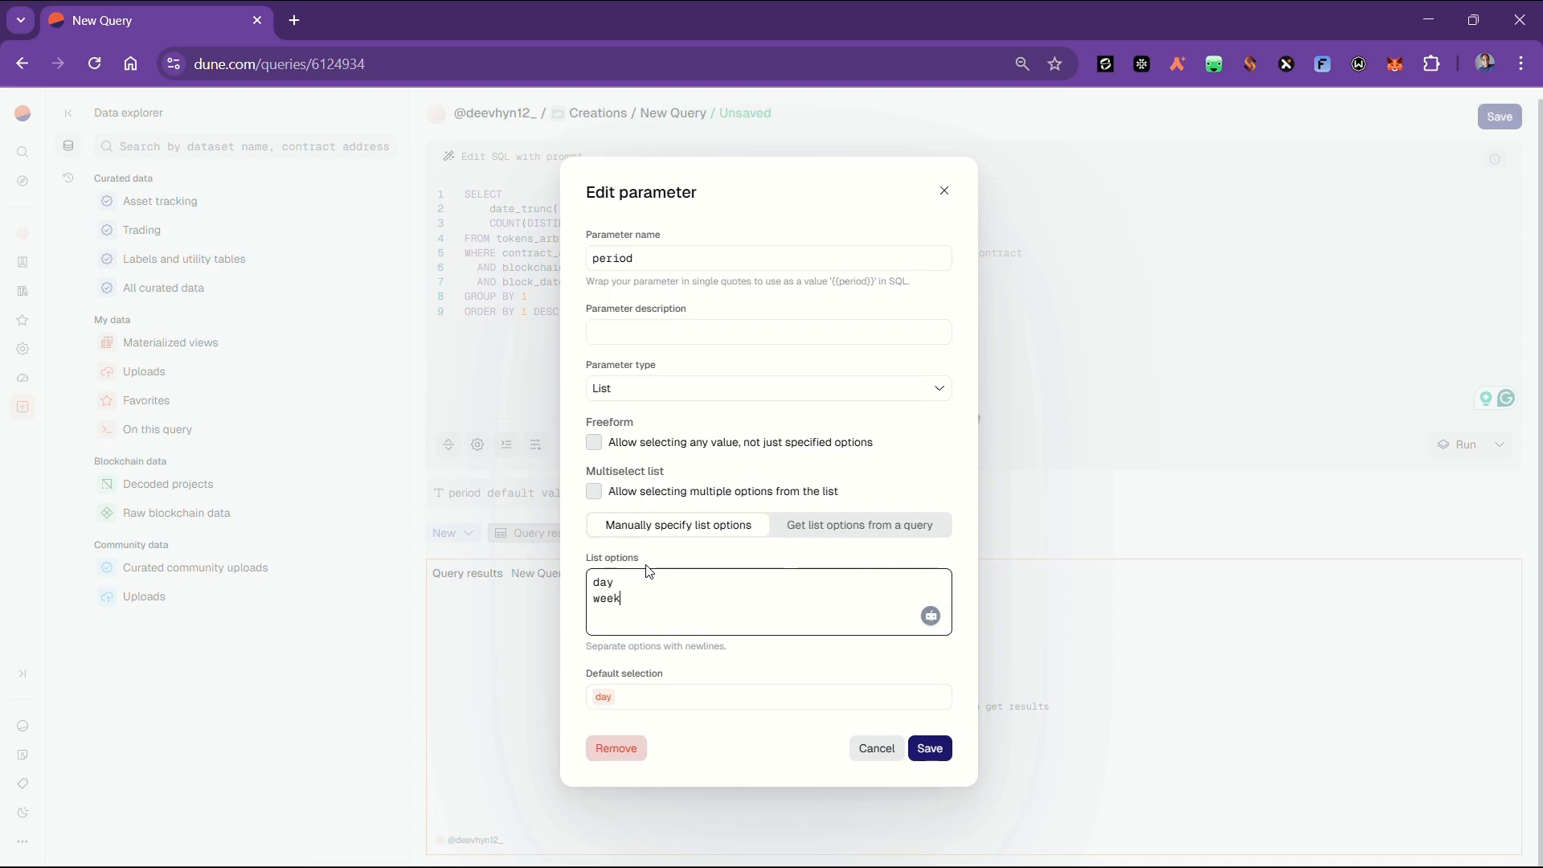
key("Return")
type("month")
key("Return")
type("year")
key("Return")
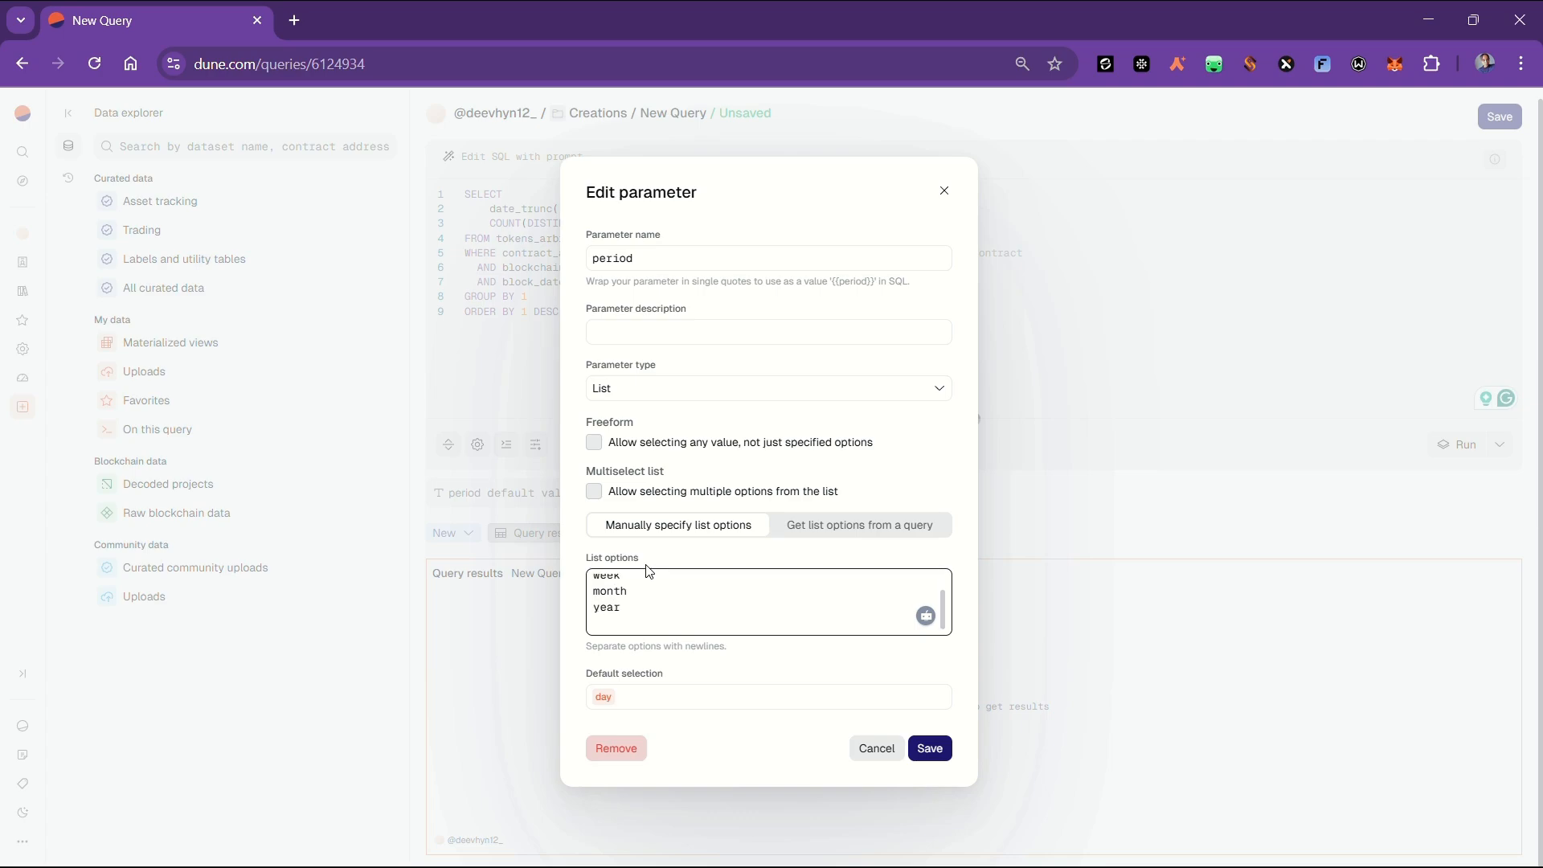
type("quarter")
Make week the default selection of the period parameter and save the parameter.
left_click(616, 697)
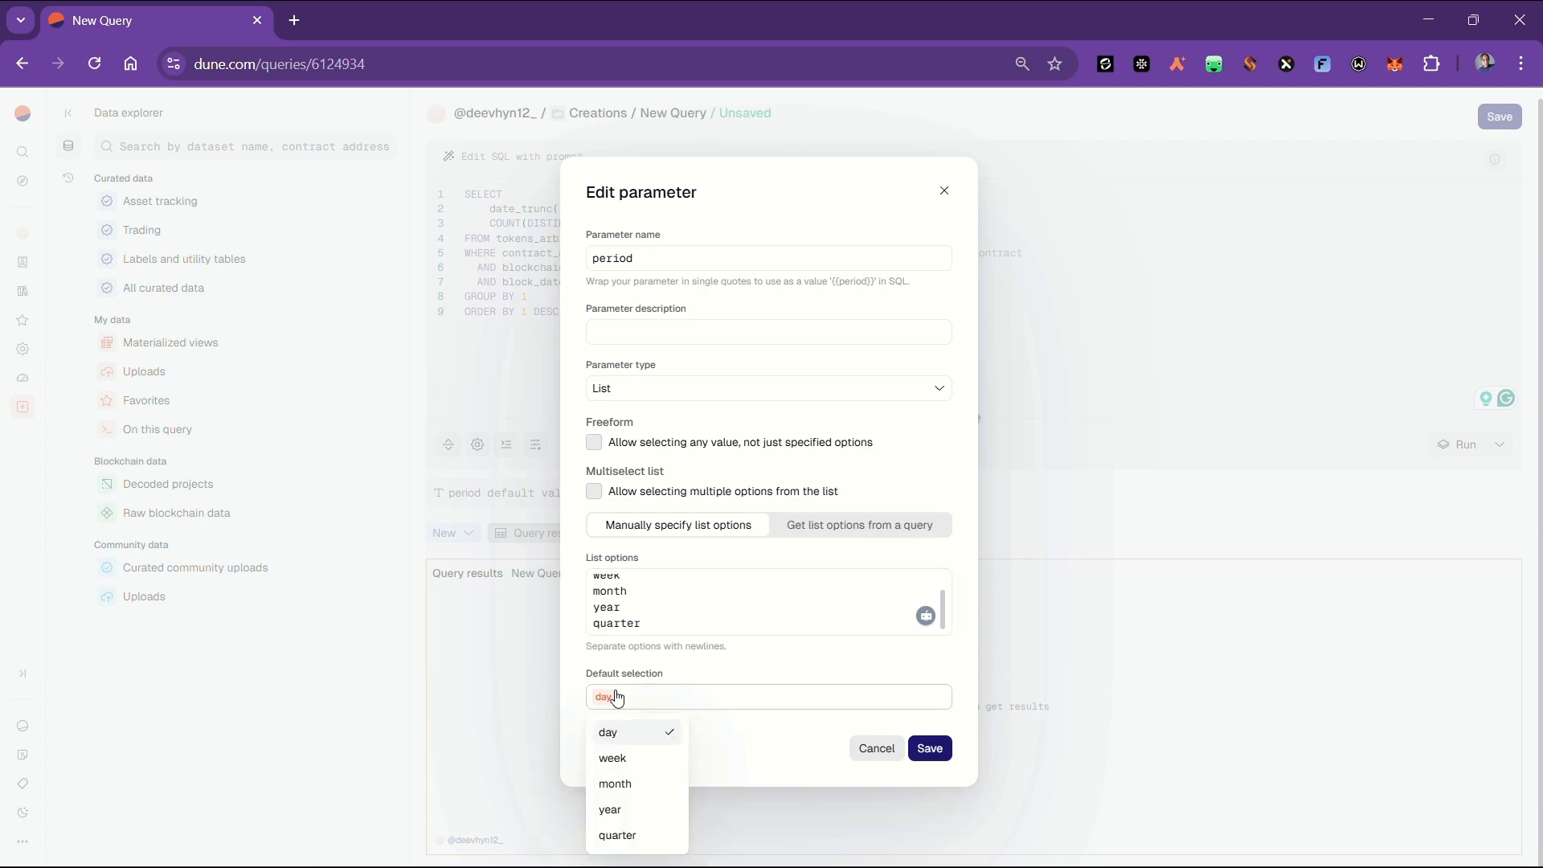
left_click(615, 760)
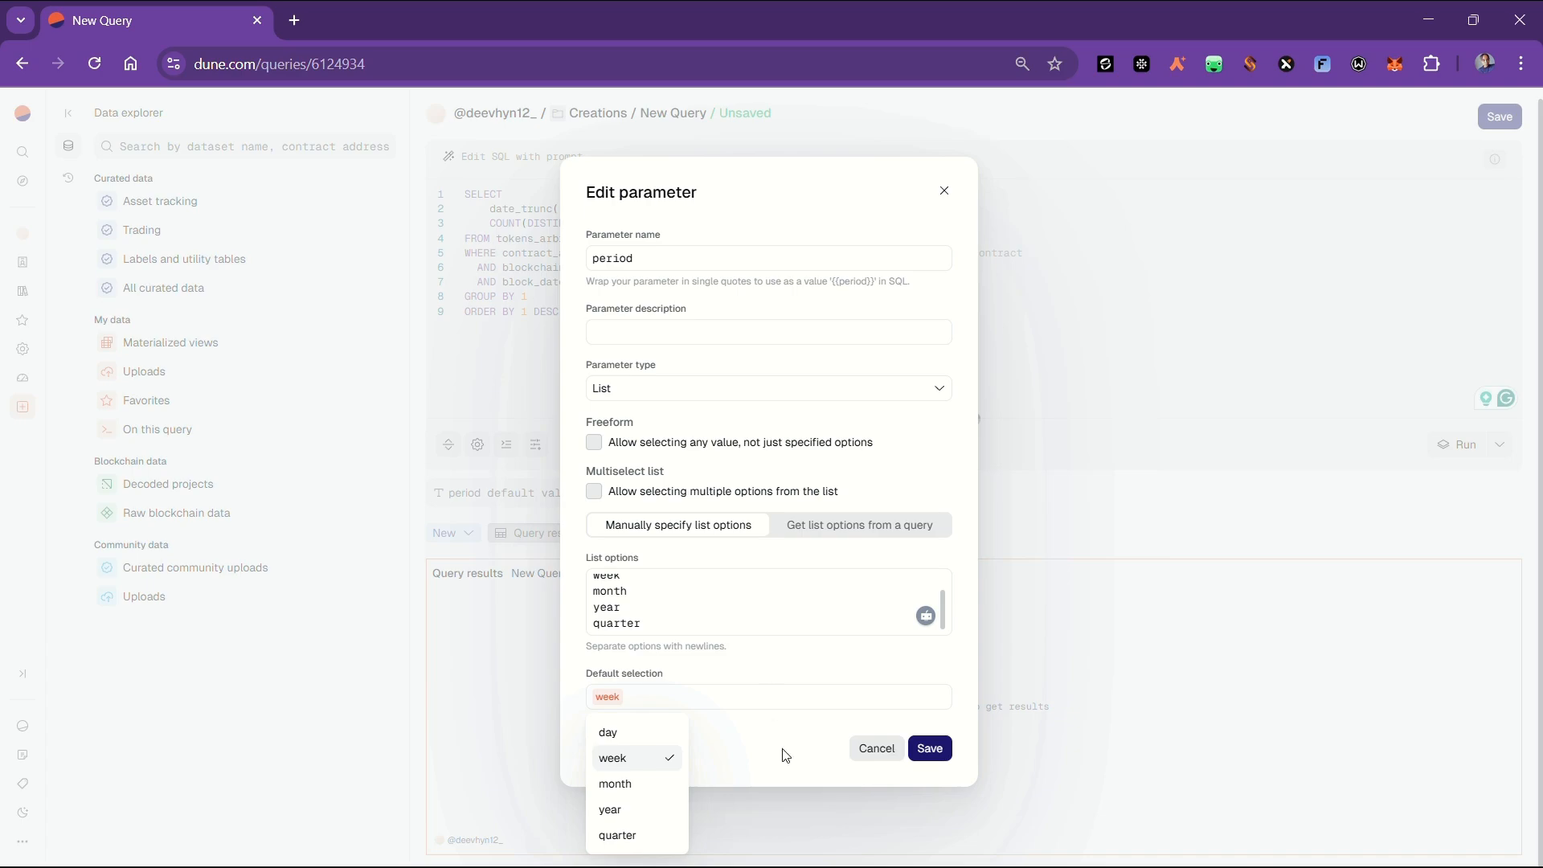
left_click(932, 748)
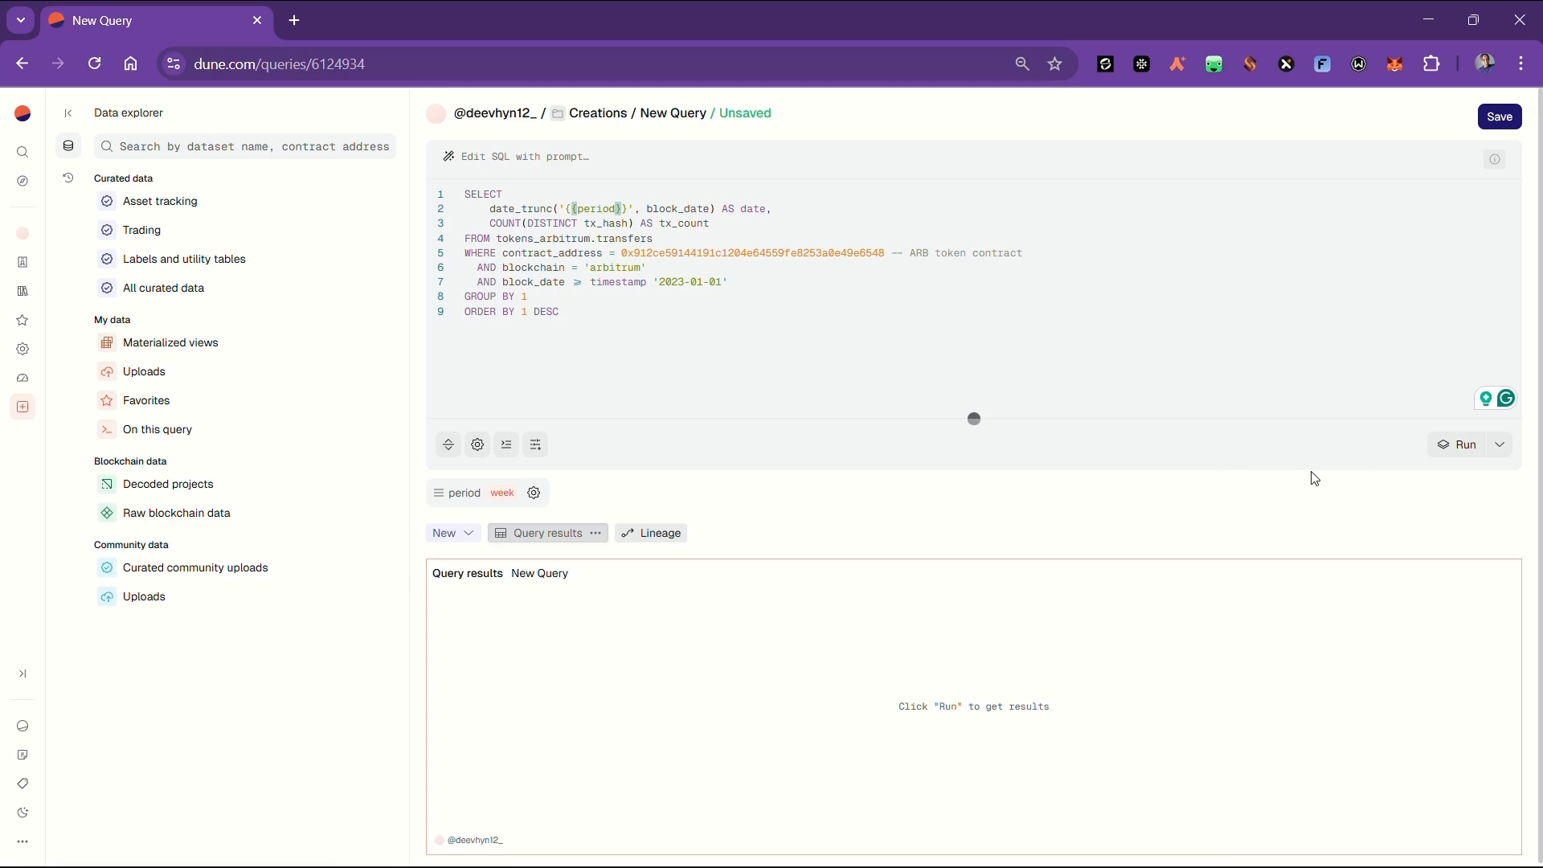
Run the query with the weekly period and look through the result rows.
left_click(1450, 448)
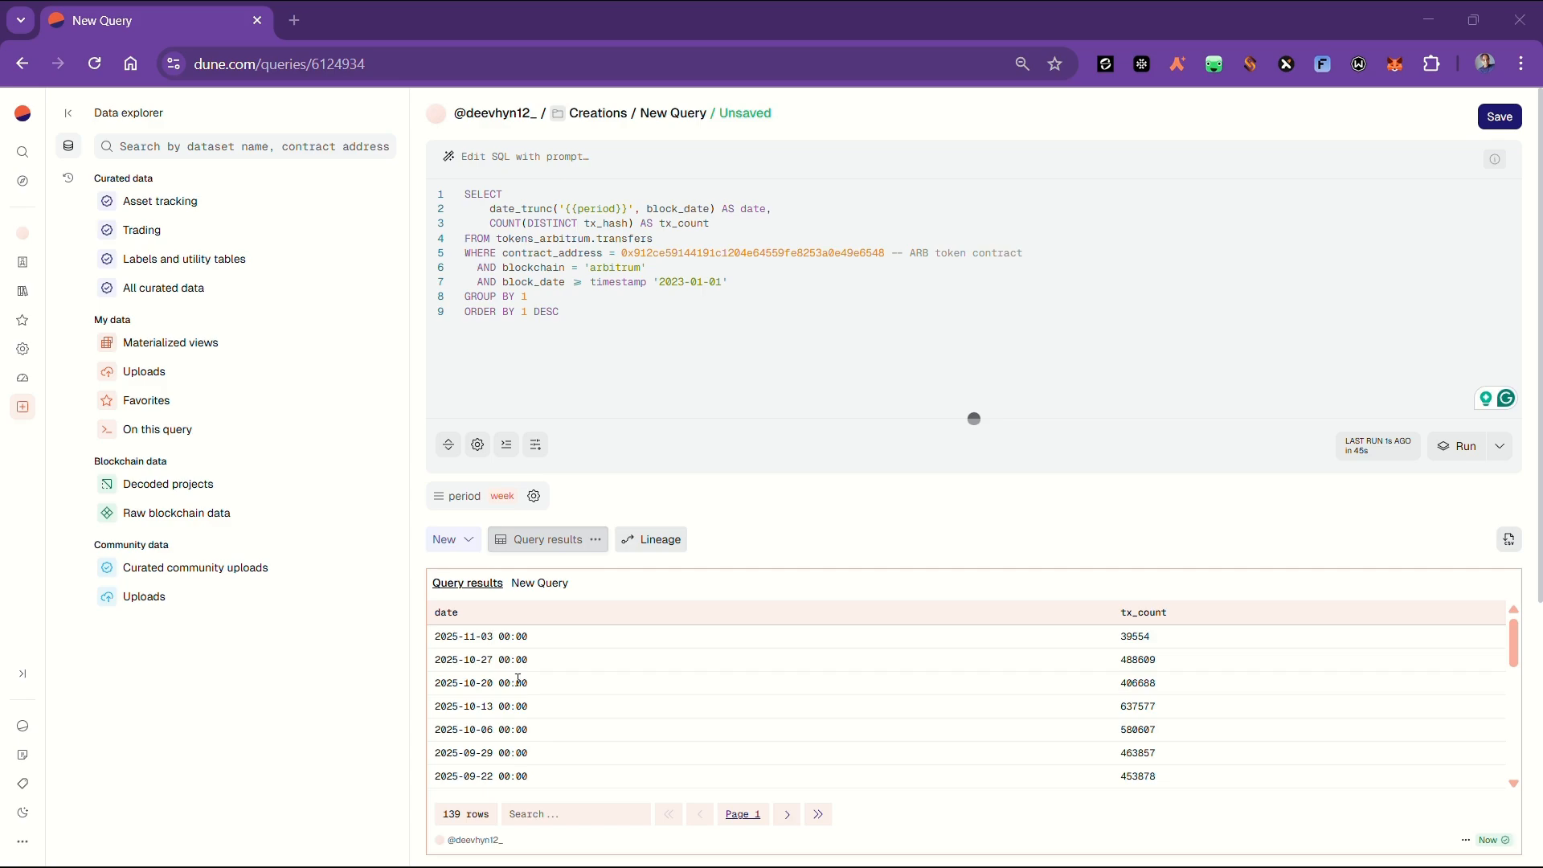
scroll(561, 803, "down", 1)
scroll(562, 804, "down", 1)
scroll(654, 658, "down", 4)
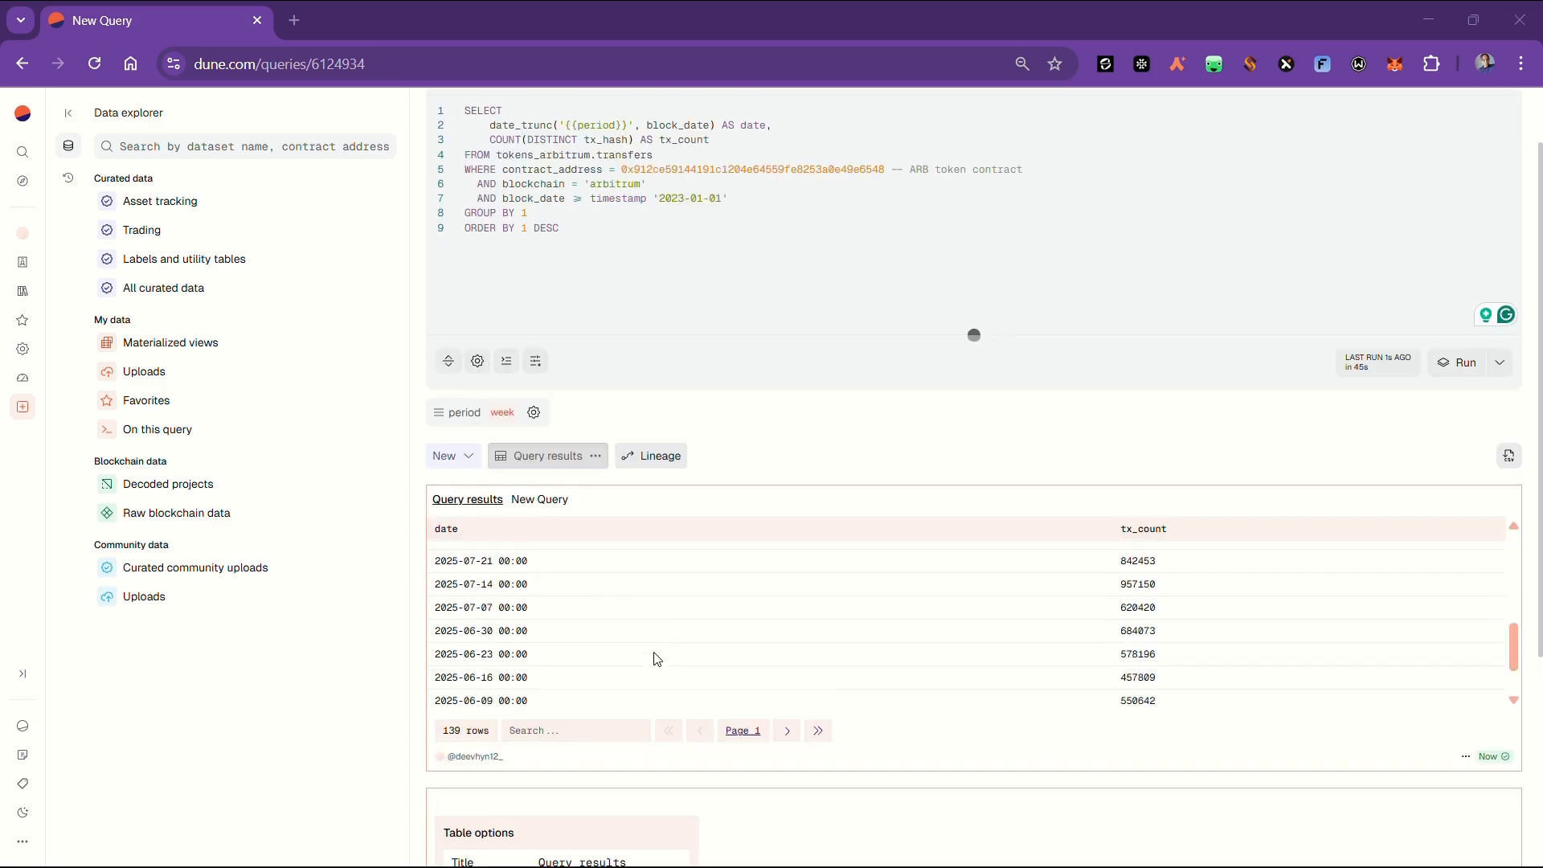
scroll(655, 658, "up", 5)
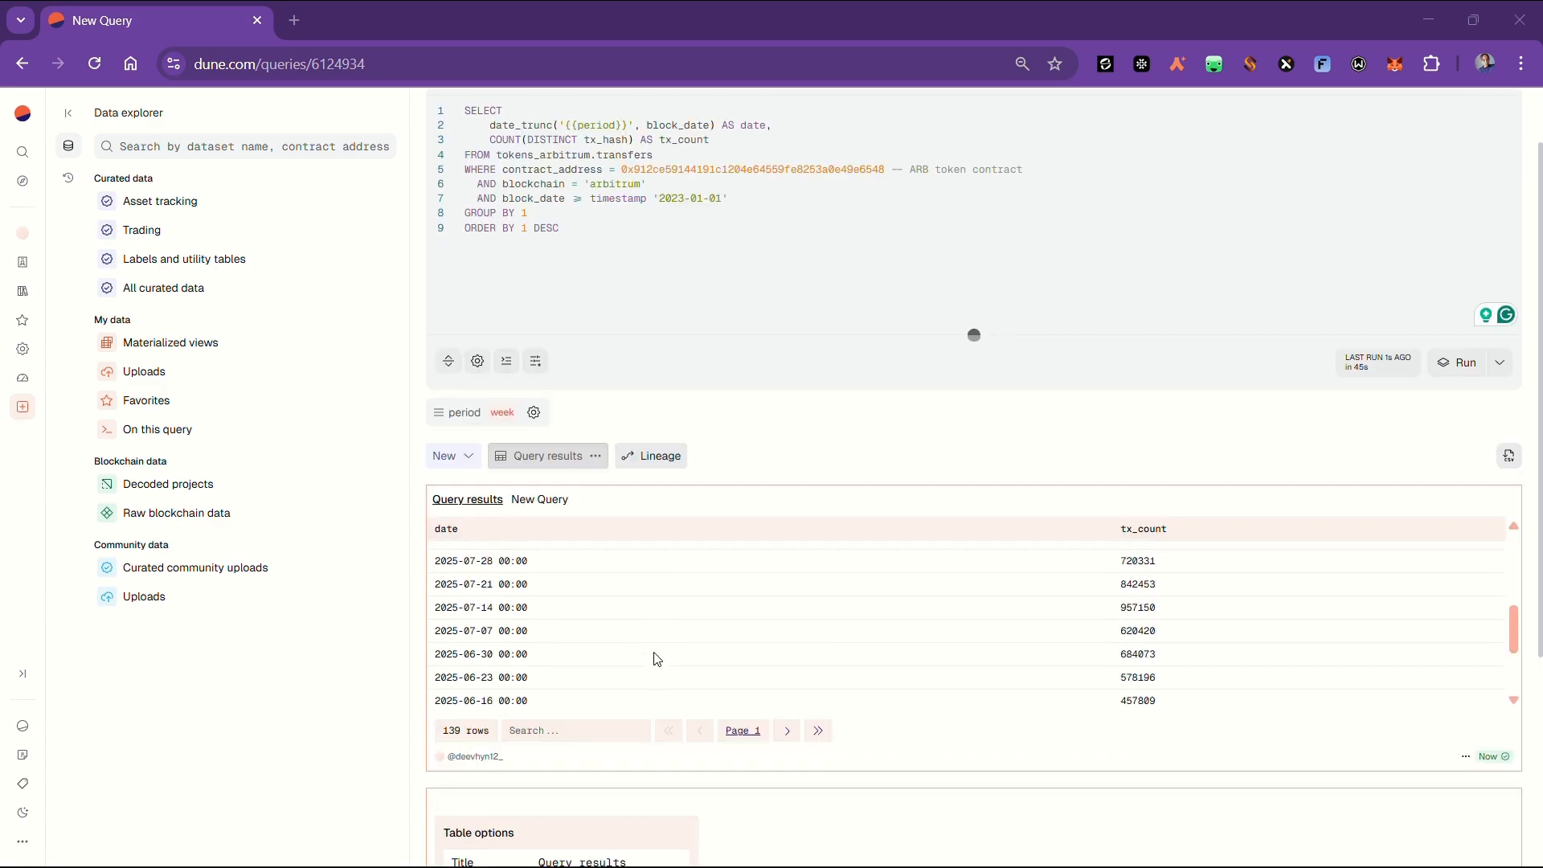
Add a bar chart visualization of the query results.
left_click(444, 456)
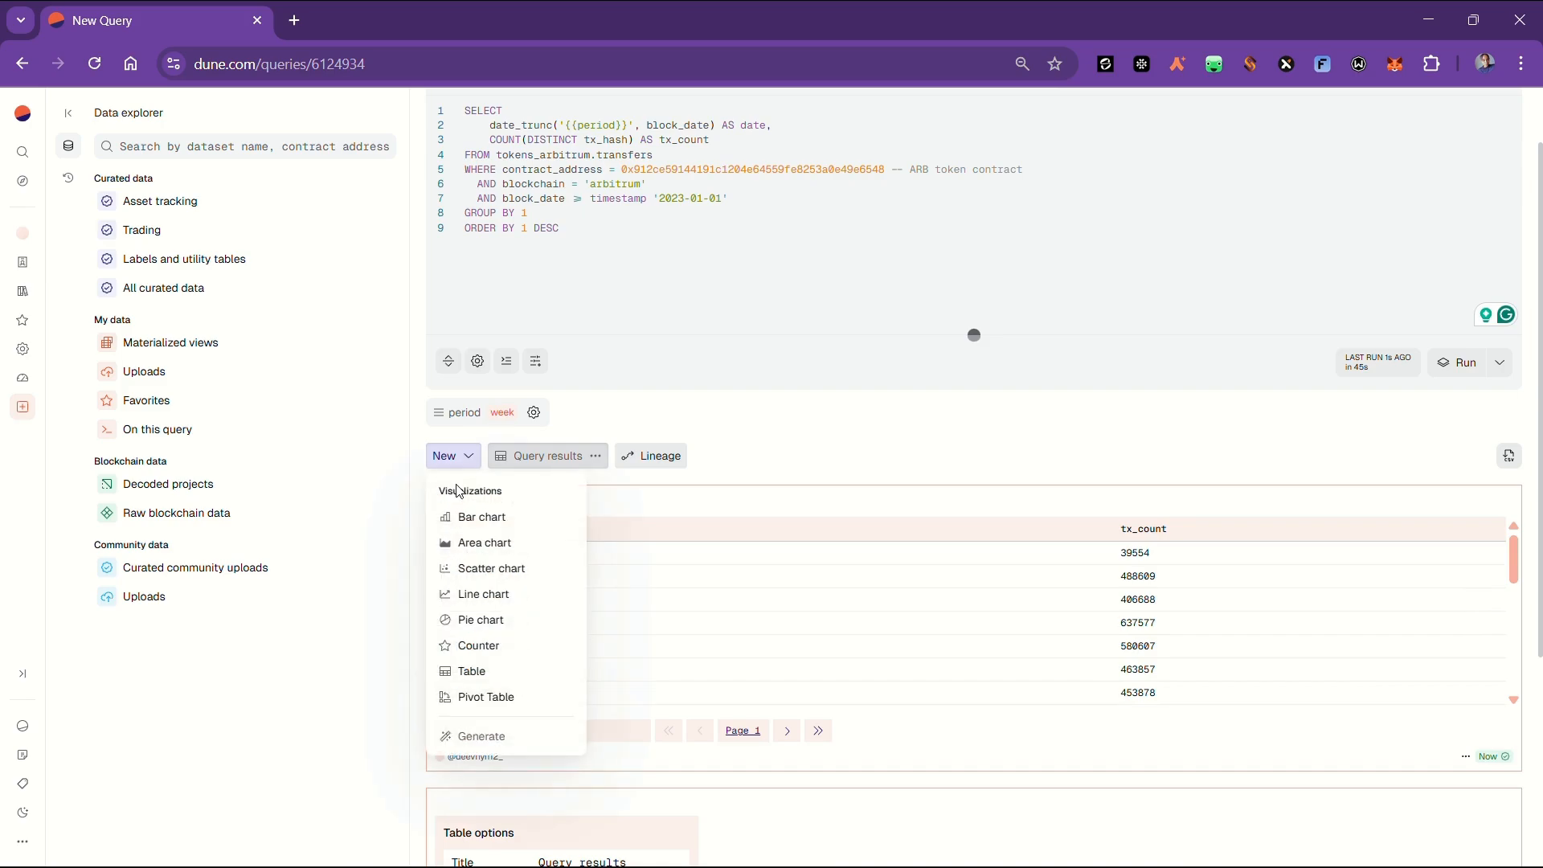
left_click(518, 521)
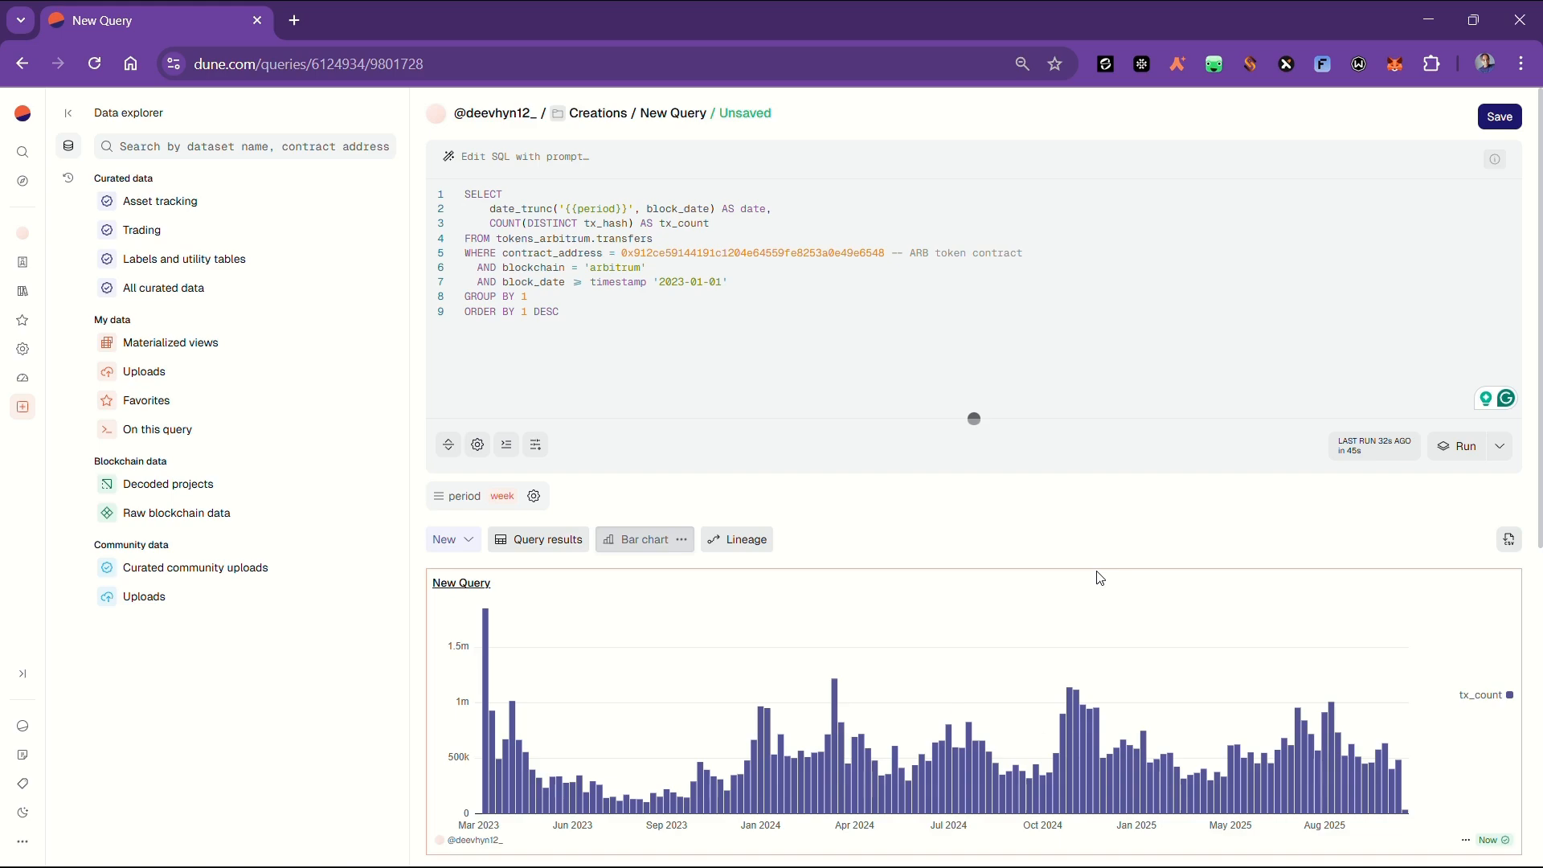
scroll(875, 654, "down", 2)
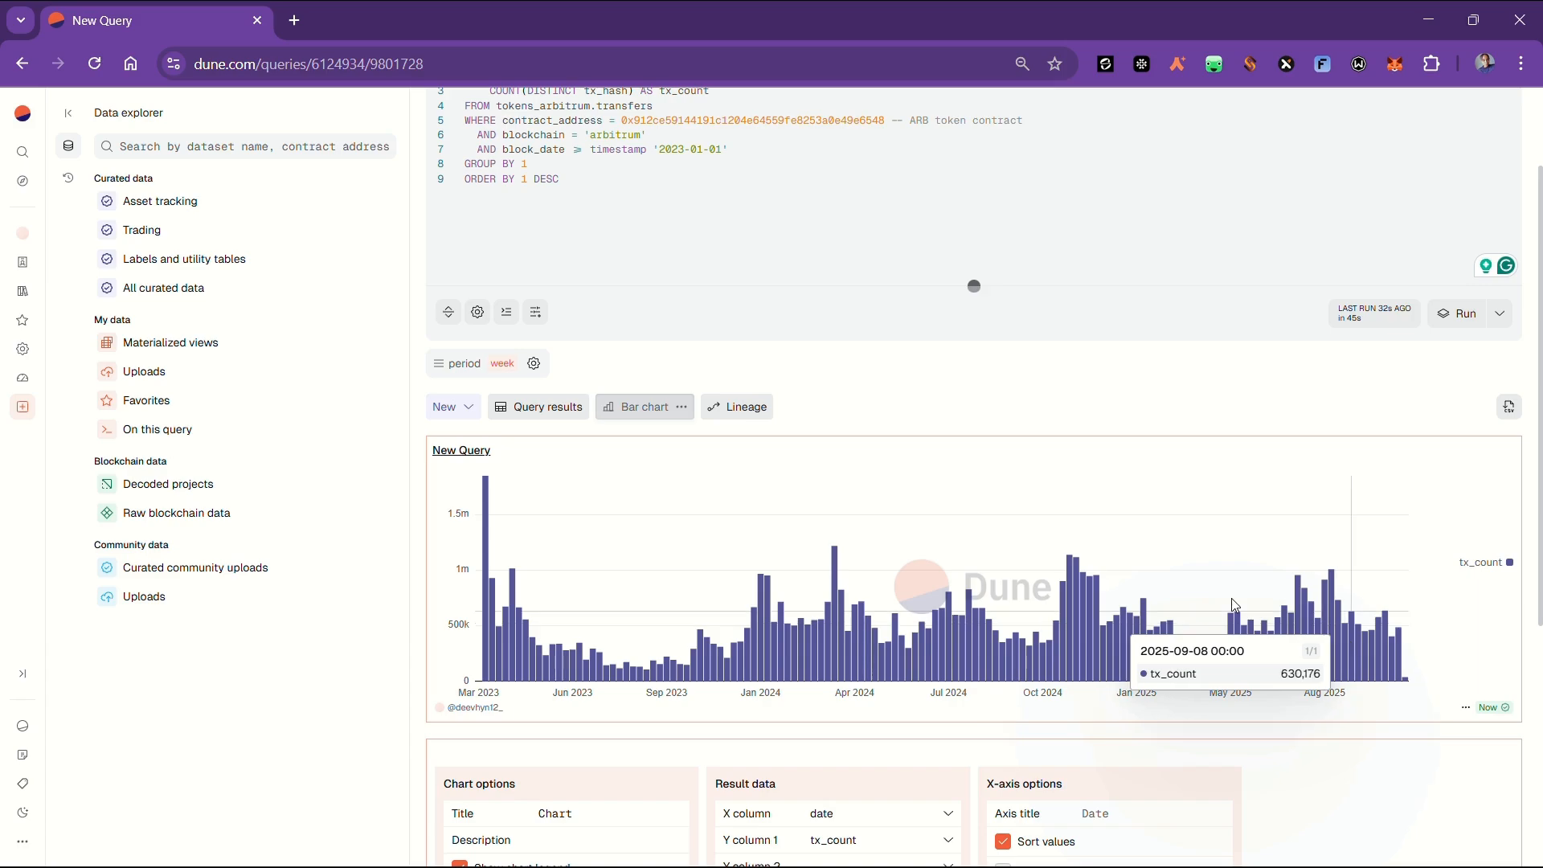
Set the period to month, rerun the query and inspect individual monthly bars in the chart.
left_click(503, 365)
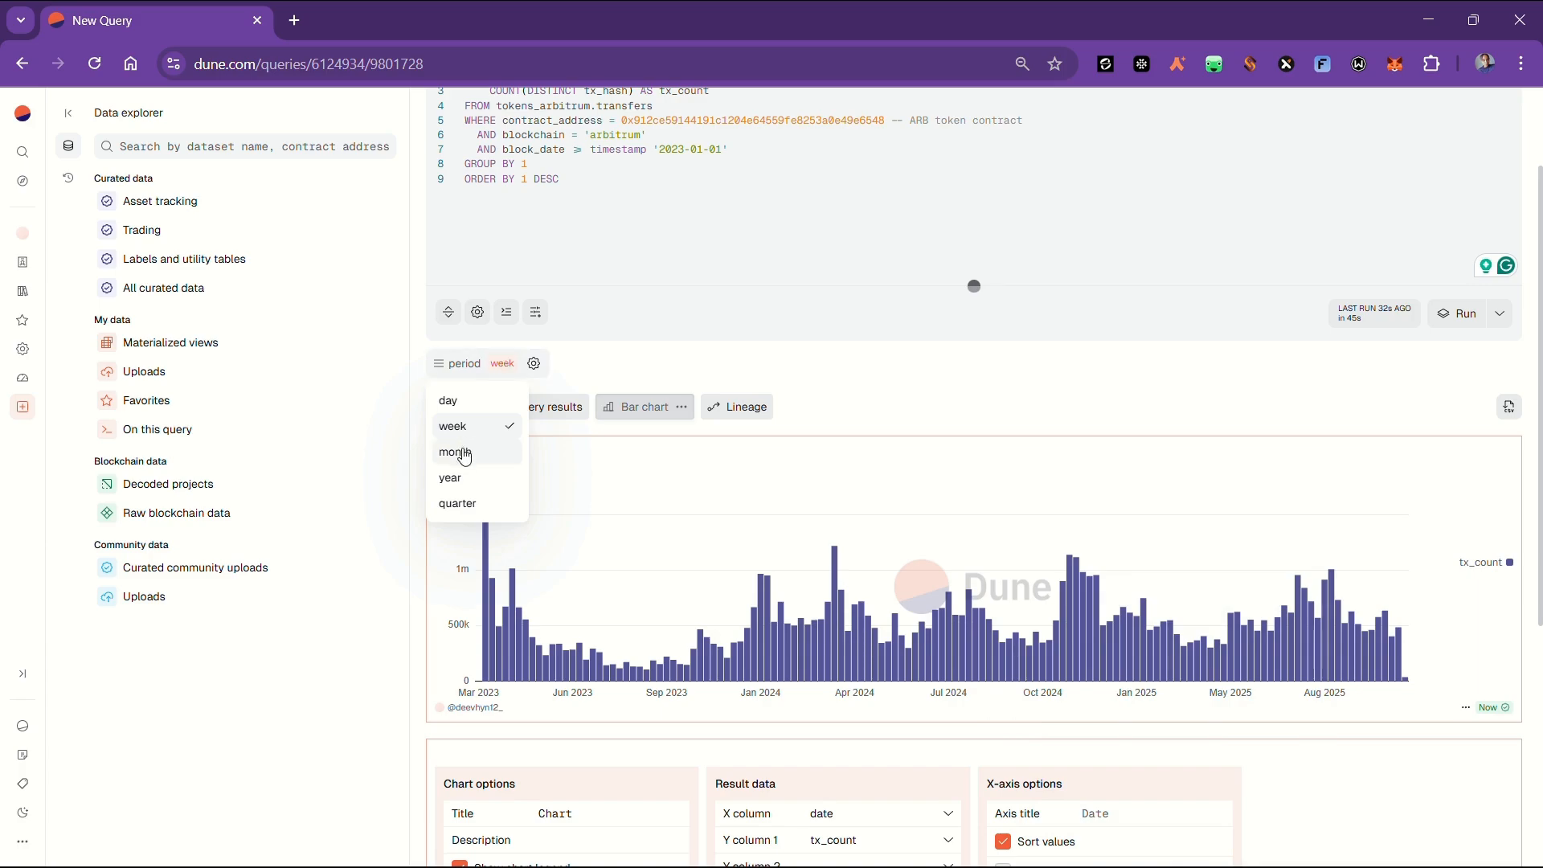
left_click(465, 455)
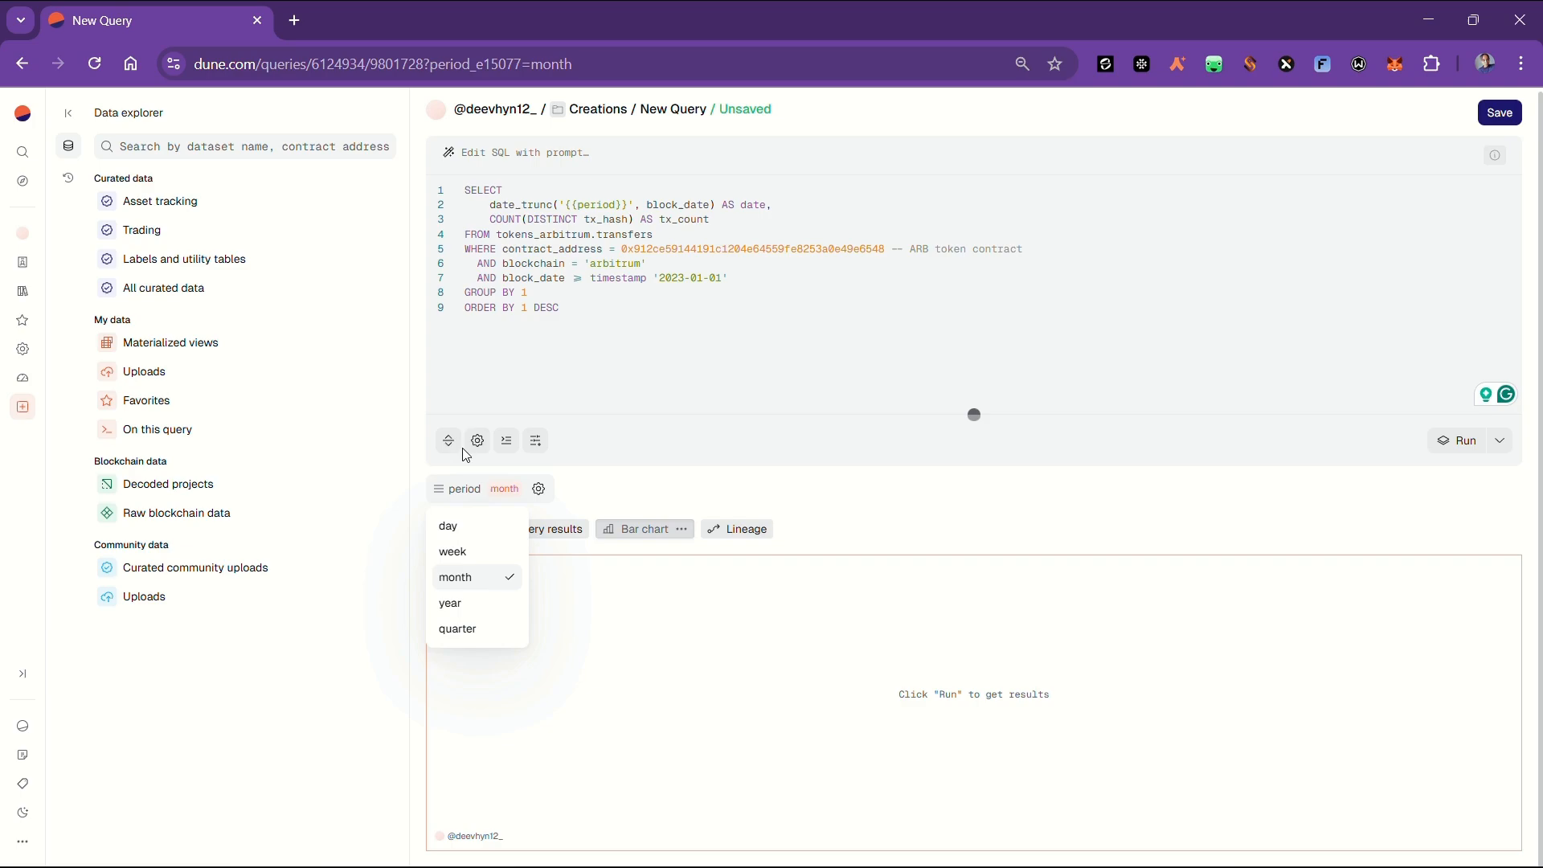
left_click(1454, 447)
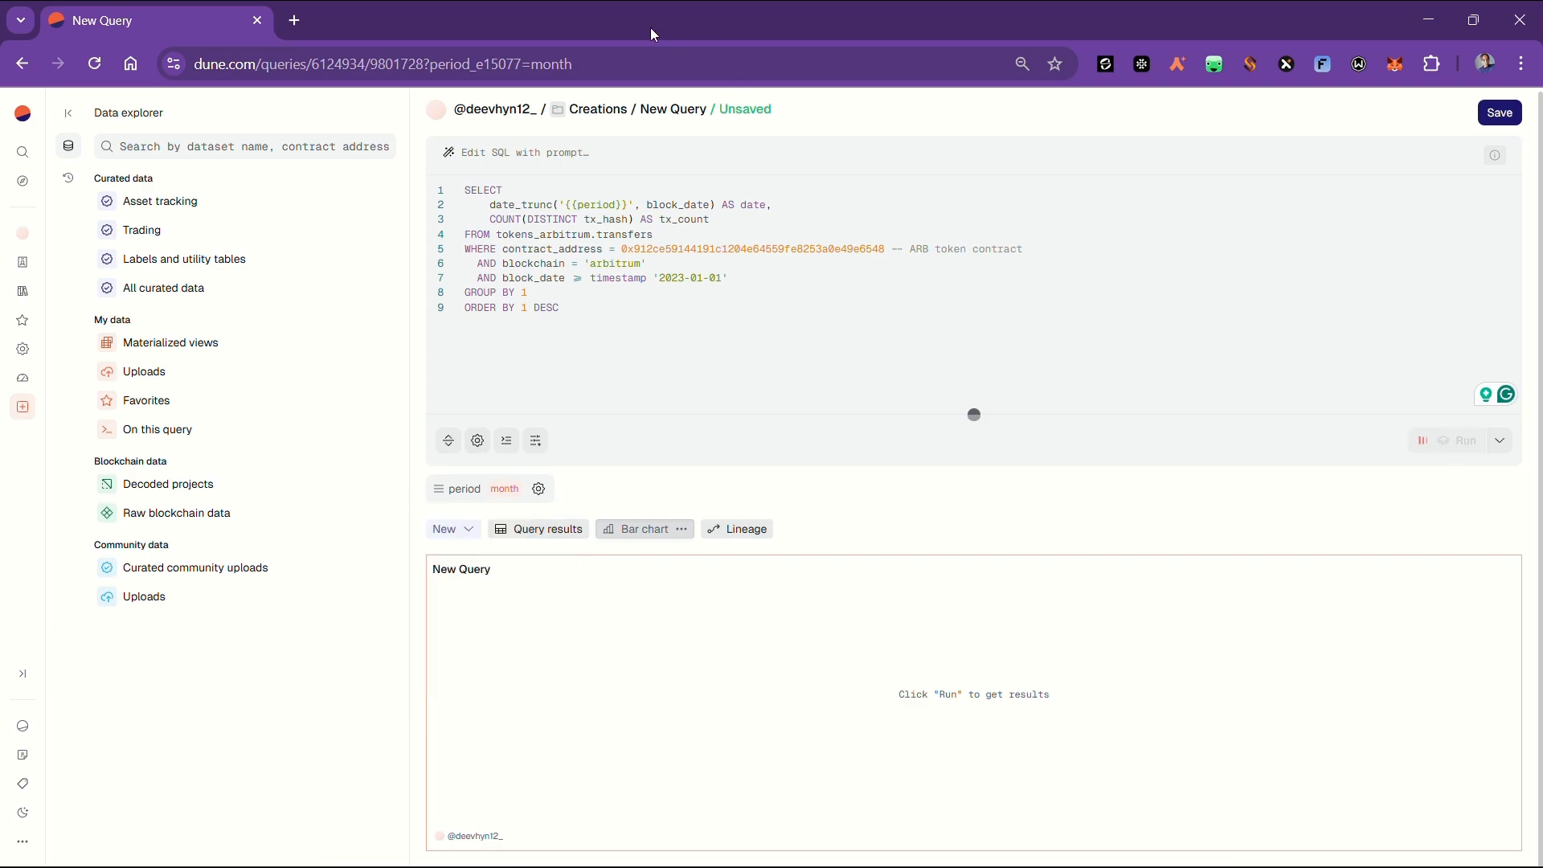
mouse_move(1044, 755)
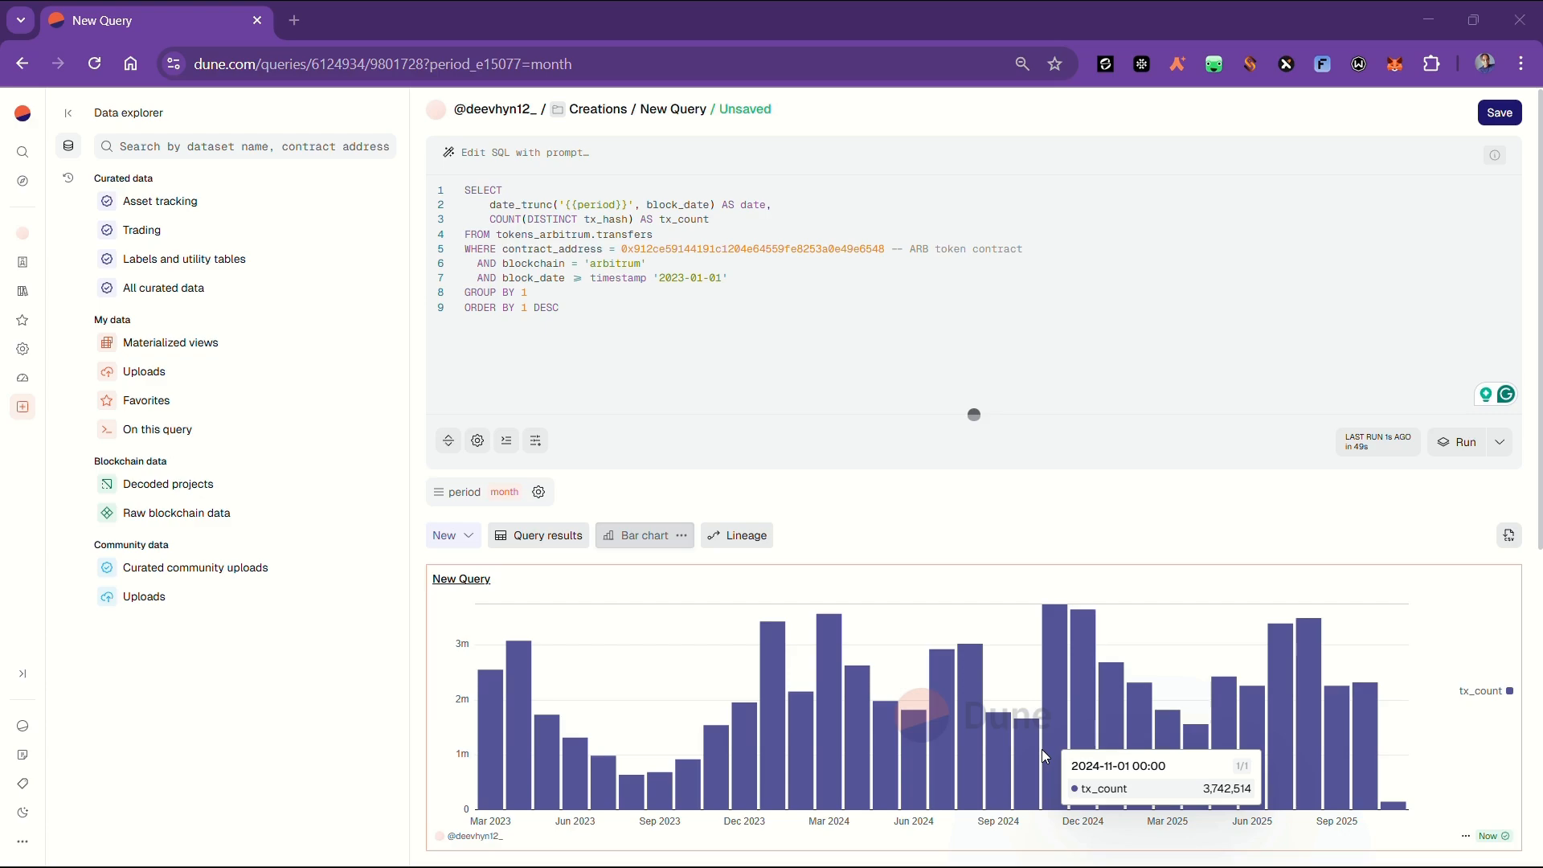
mouse_move(860, 755)
mouse_move(960, 753)
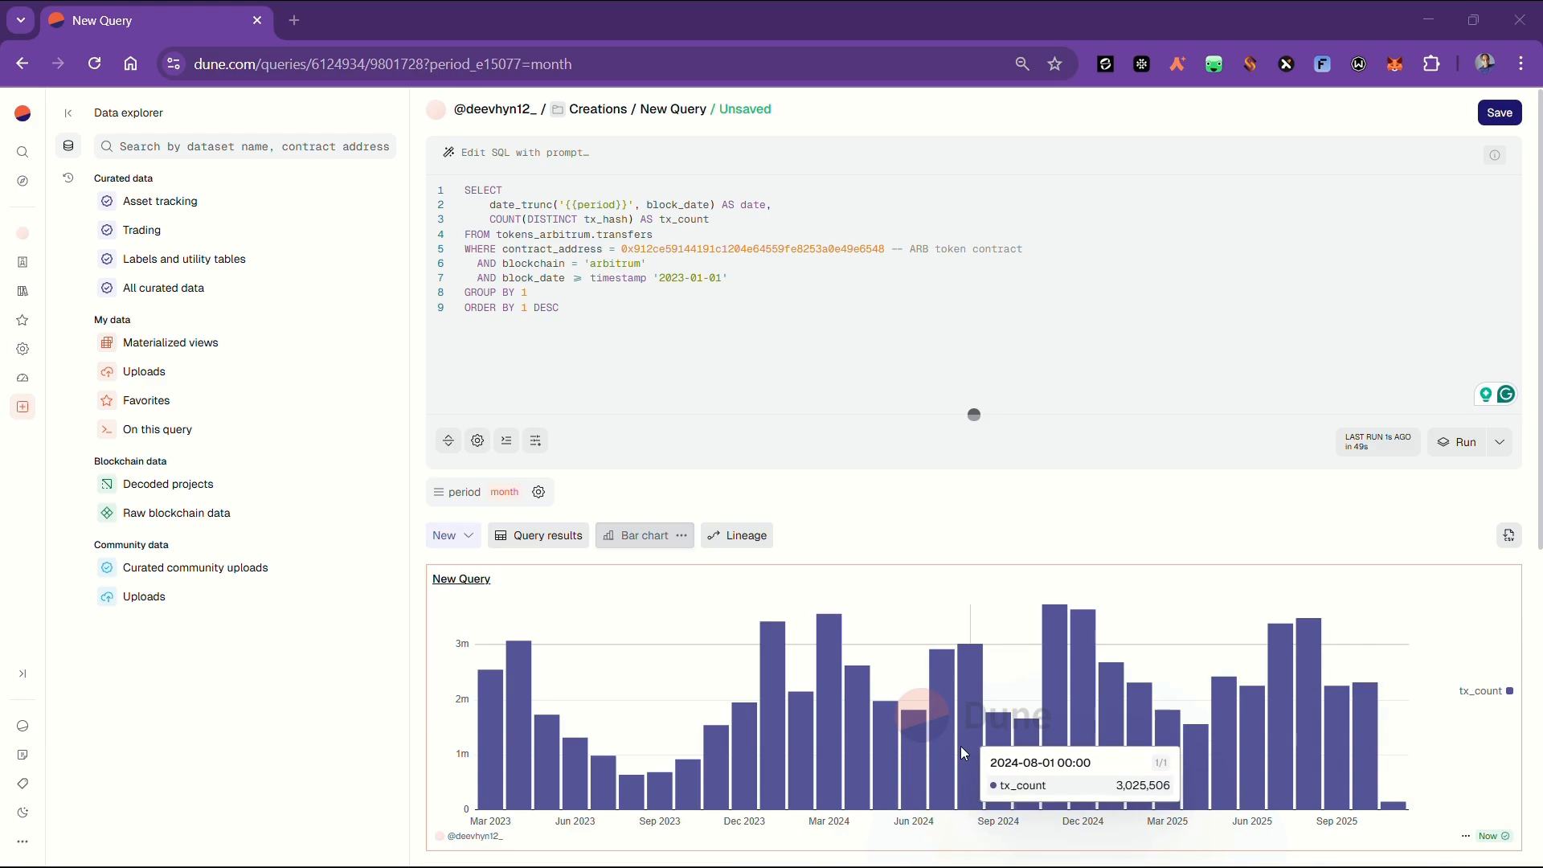
mouse_move(1000, 738)
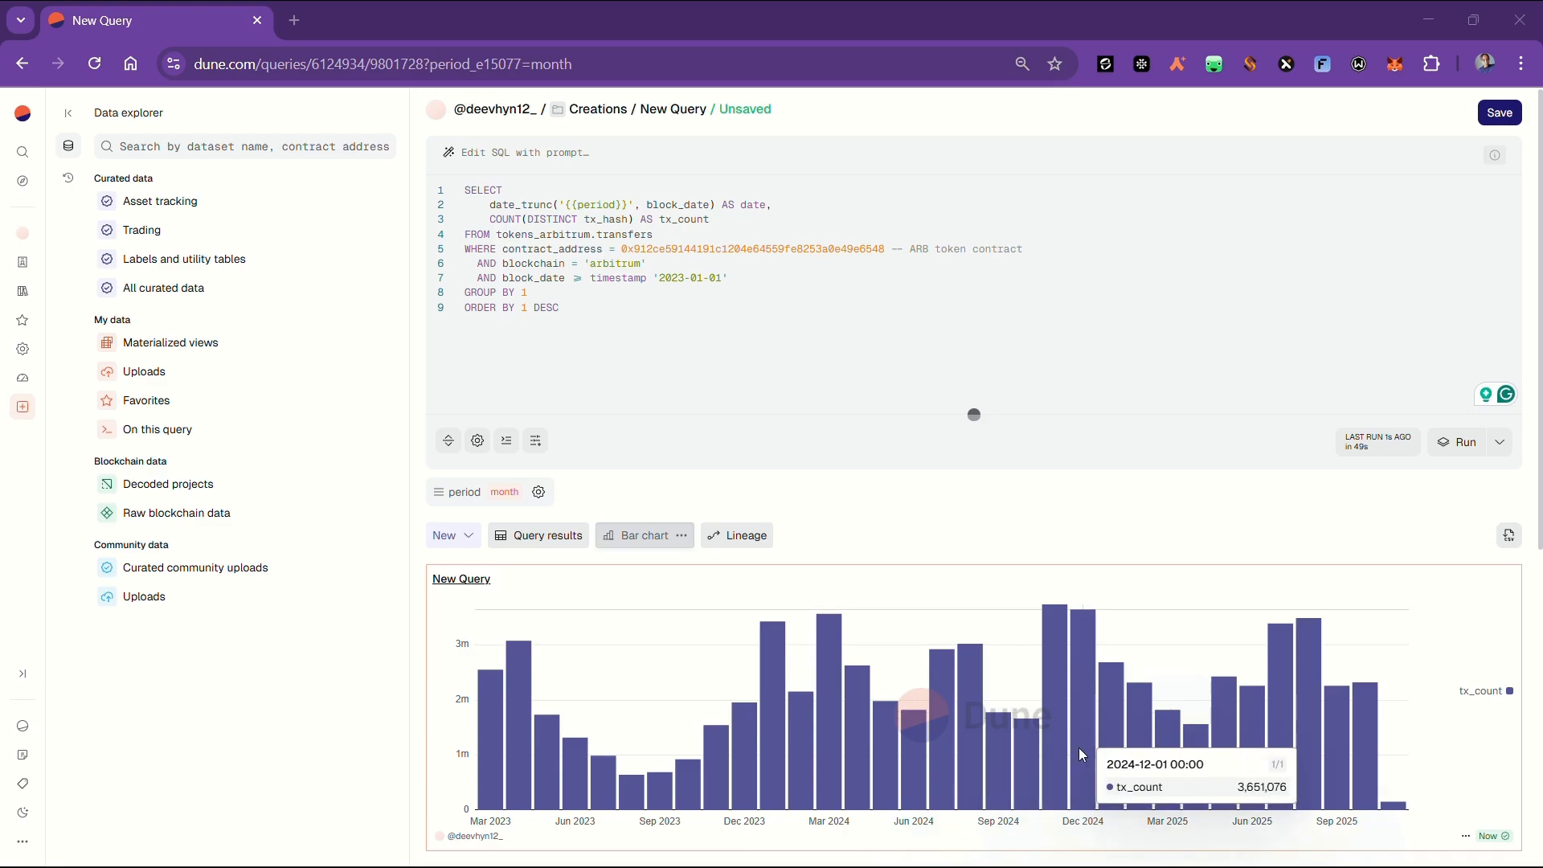
mouse_move(1144, 752)
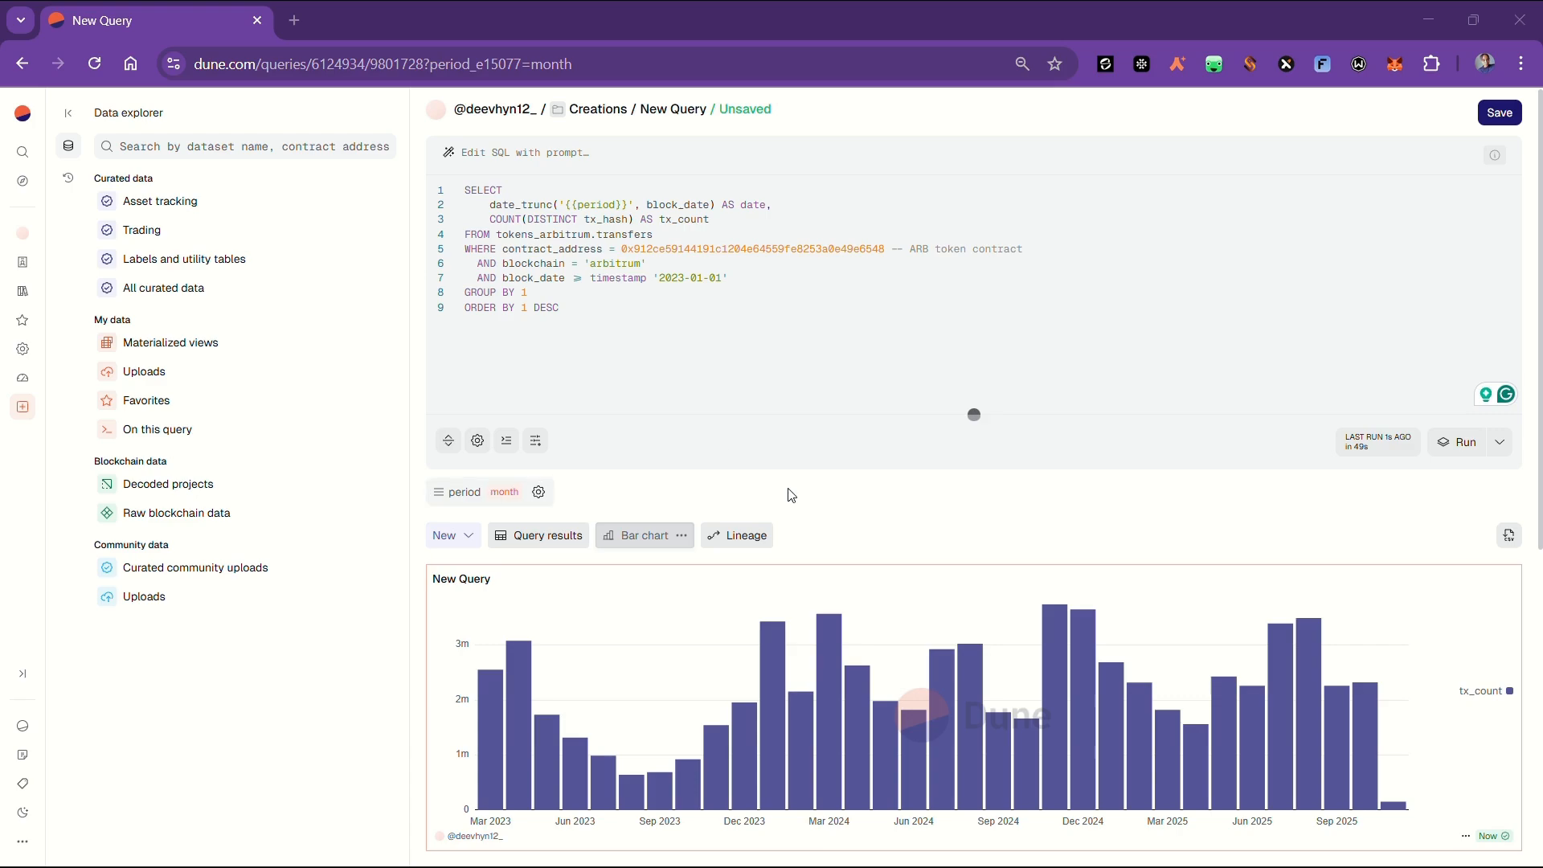
Set the period to quarter and rerun the query.
left_click(497, 501)
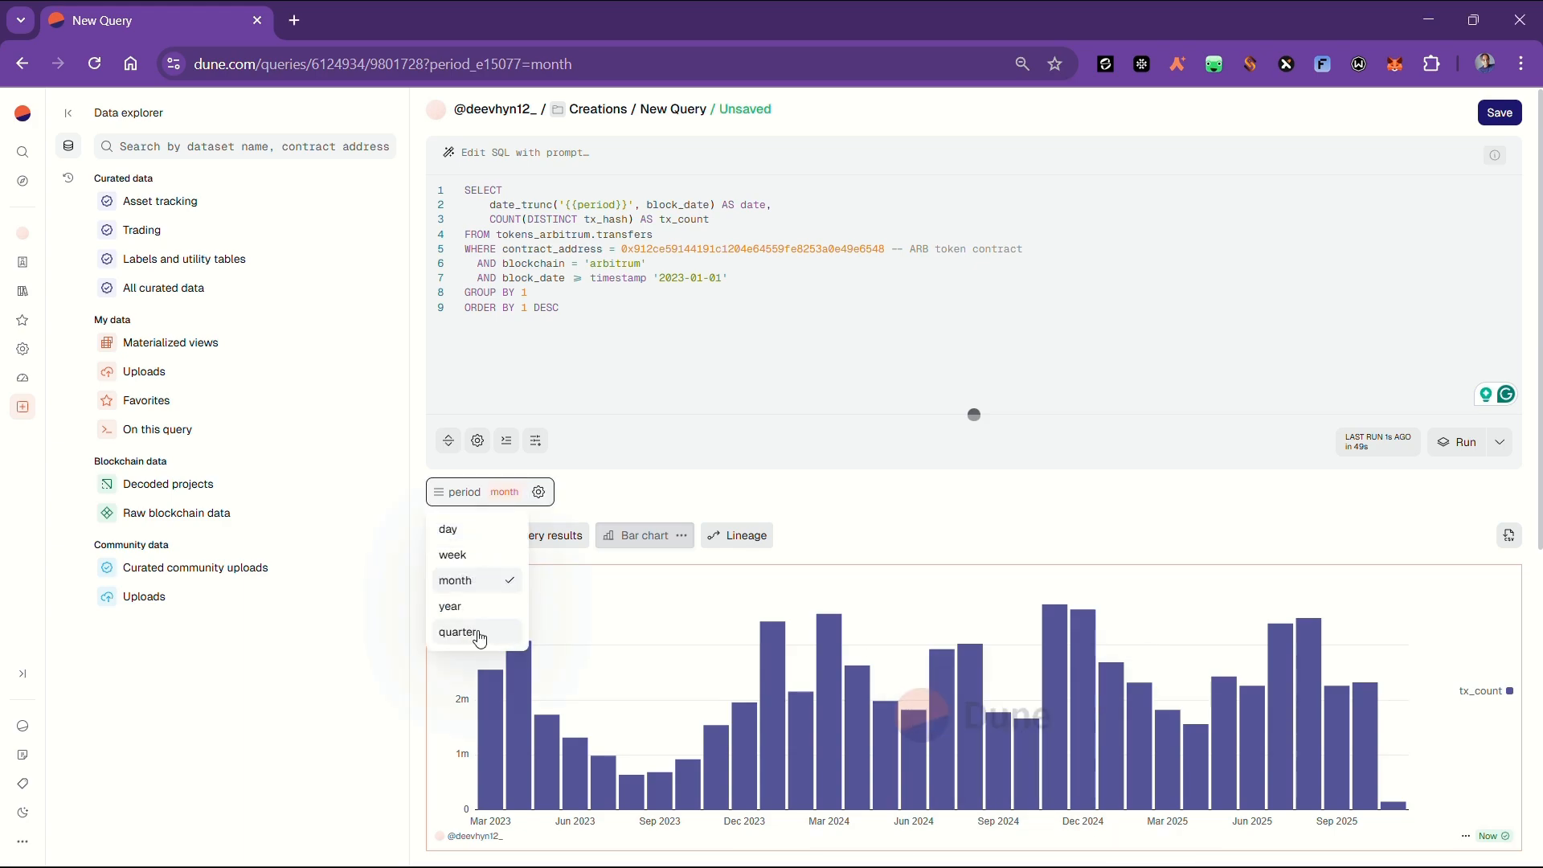
left_click(480, 633)
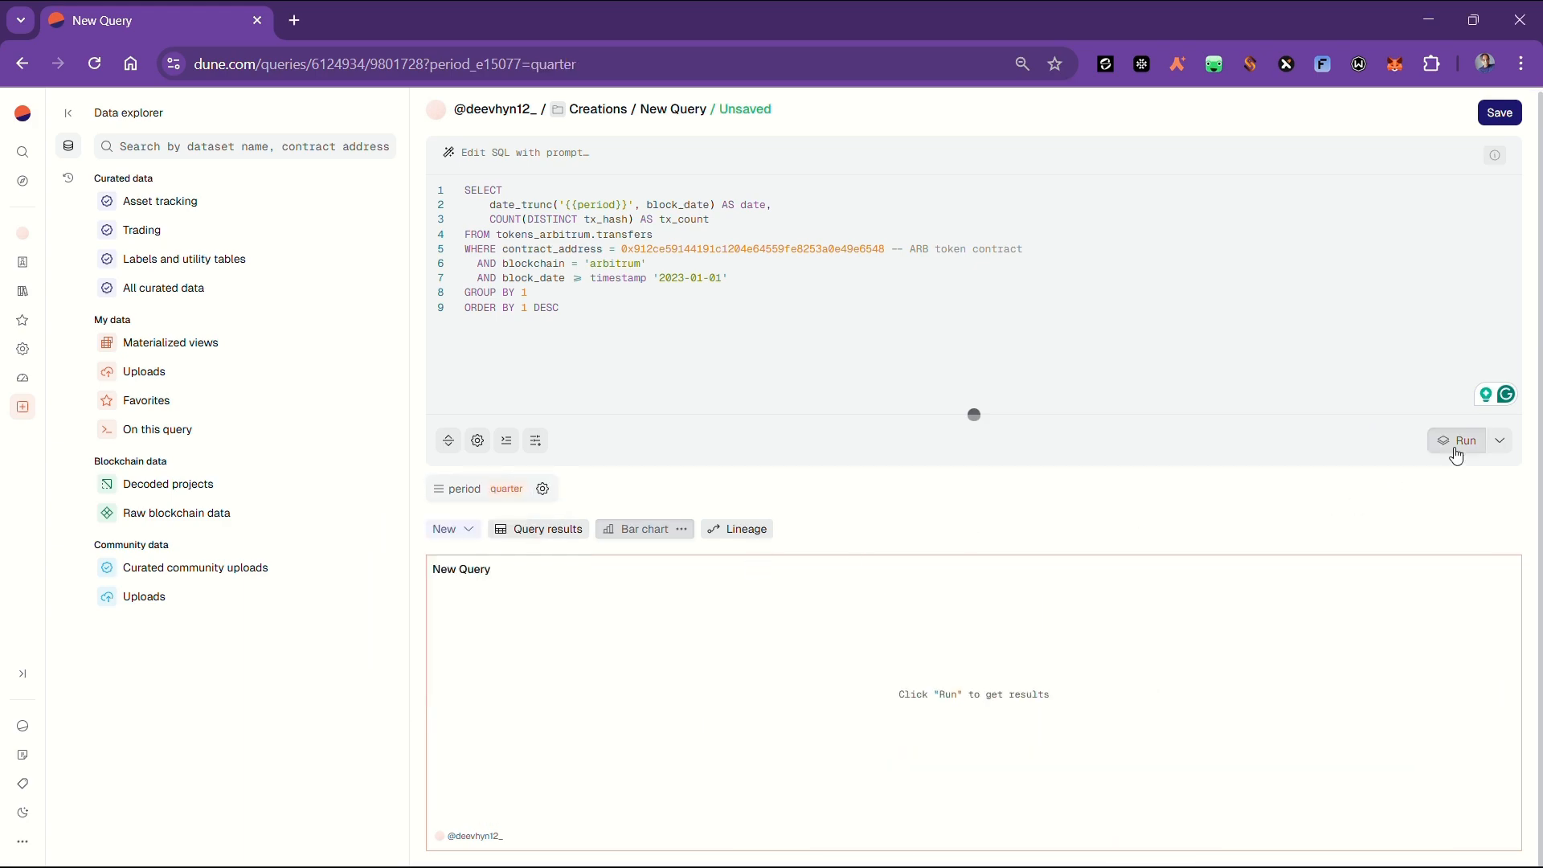
left_click(1456, 450)
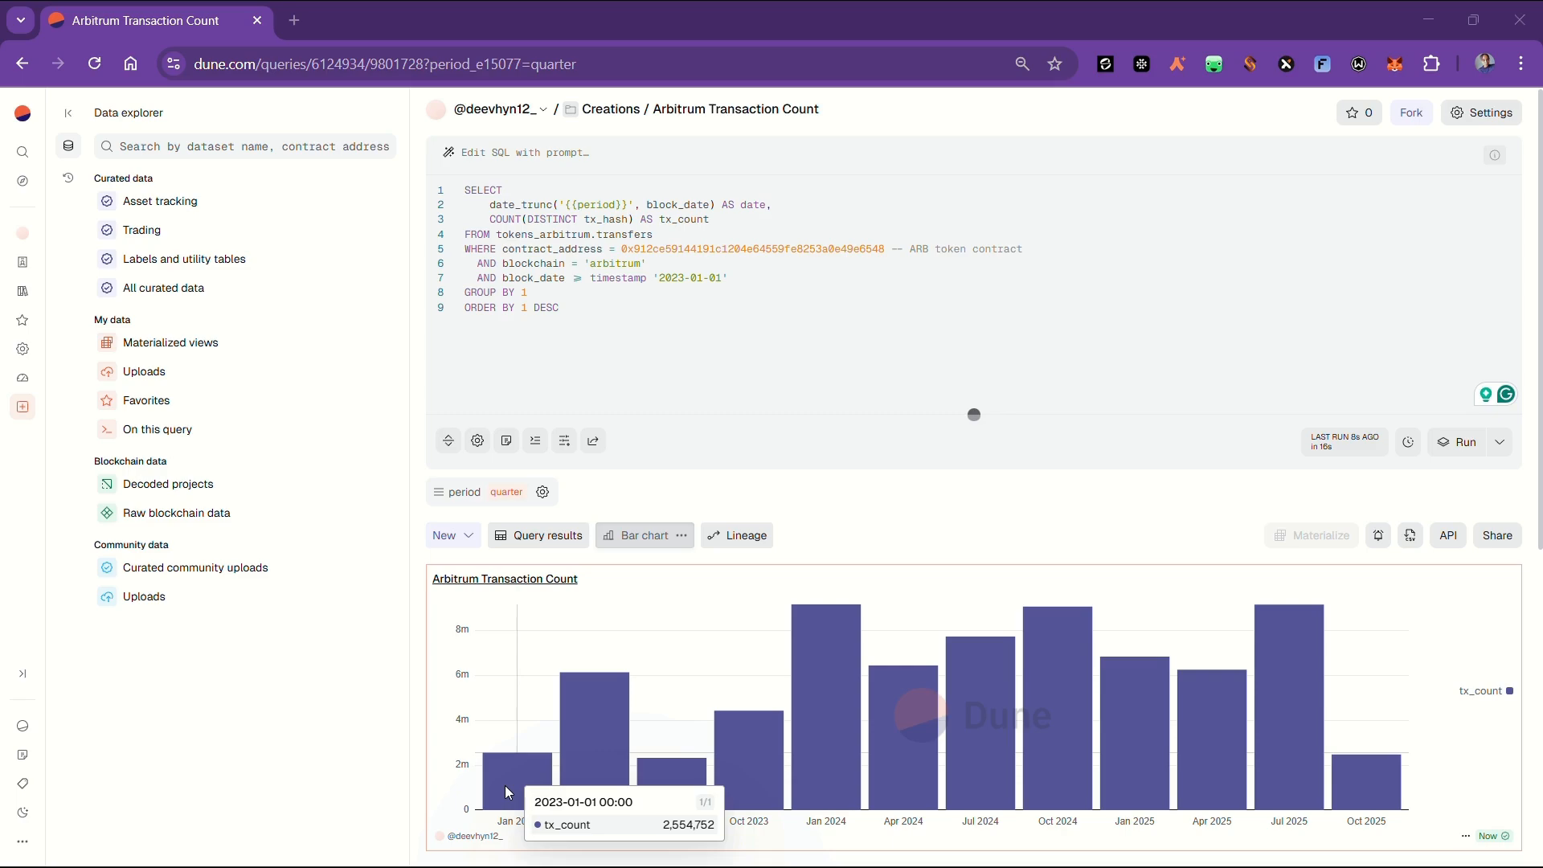
Start adding the bar chart to a dashboard and create a new dashboard named "Data" for it.
left_click(681, 535)
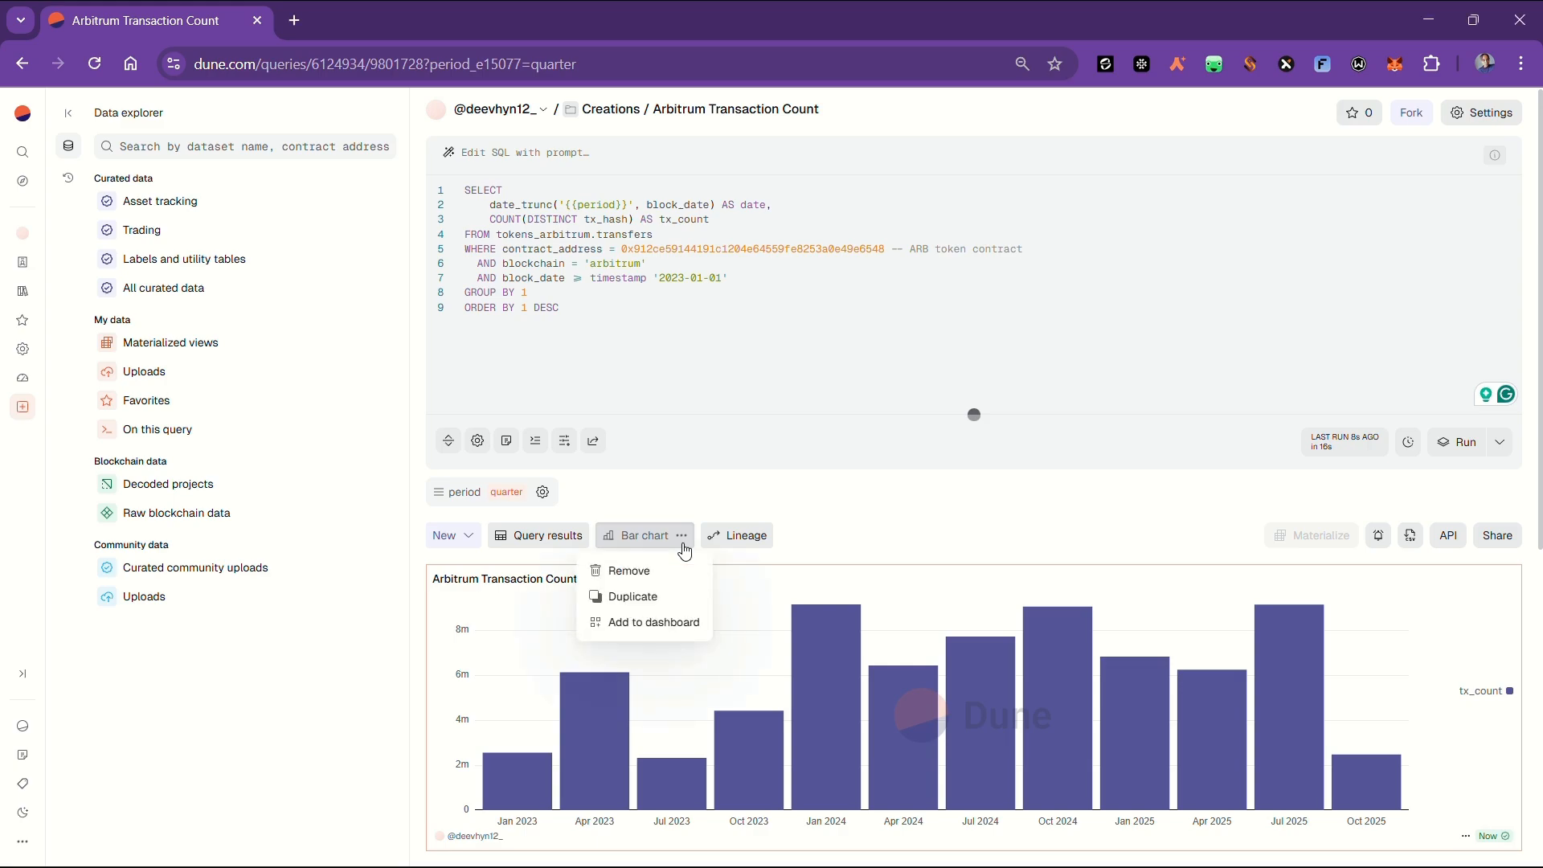
left_click(638, 622)
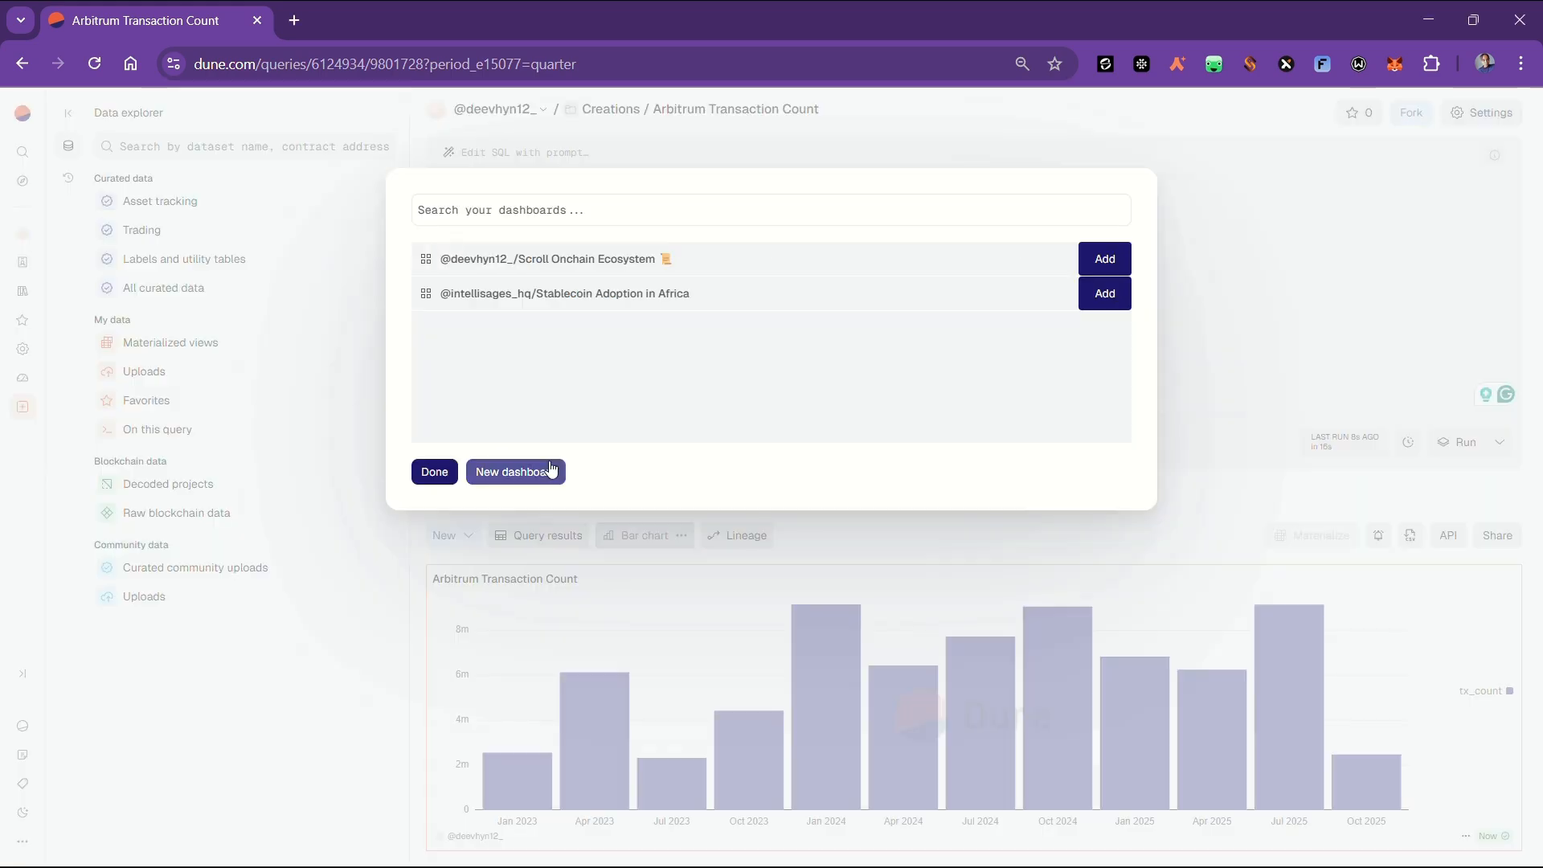
left_click(527, 470)
left_click(685, 225)
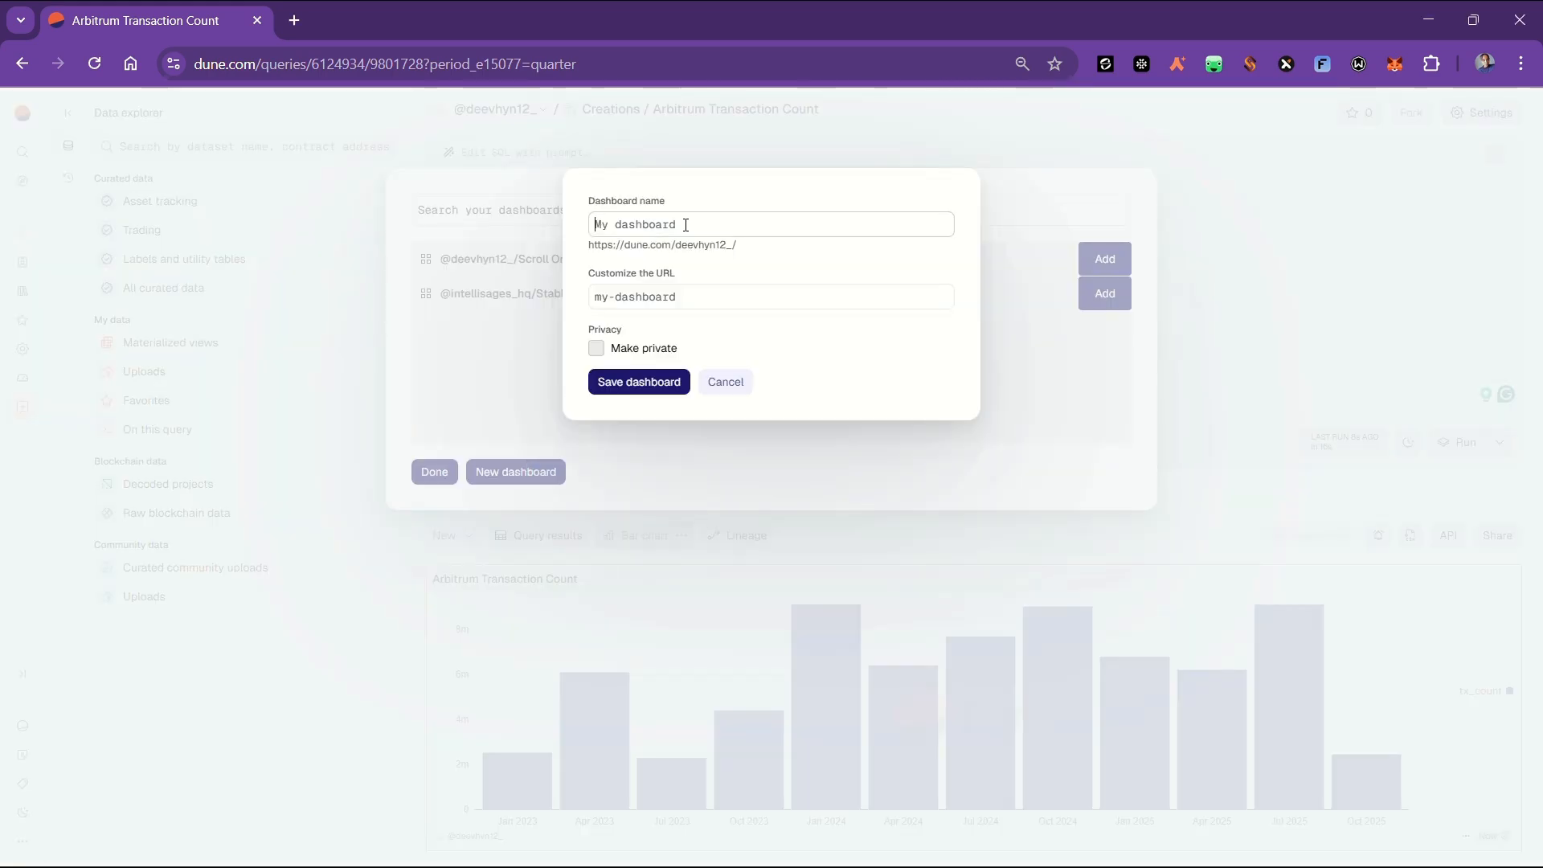
type("Data")
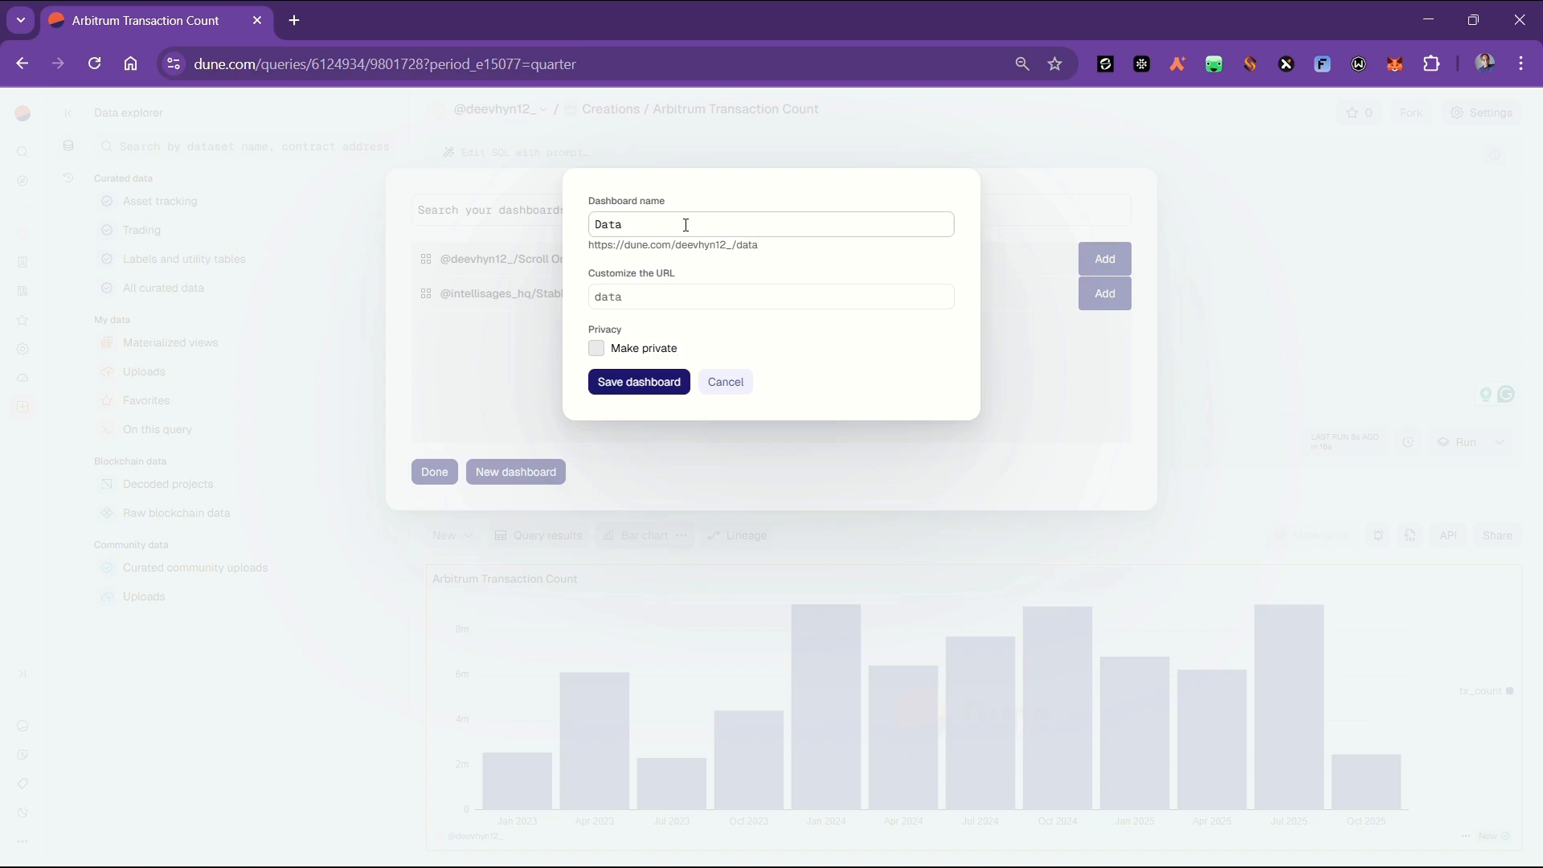
left_click(653, 384)
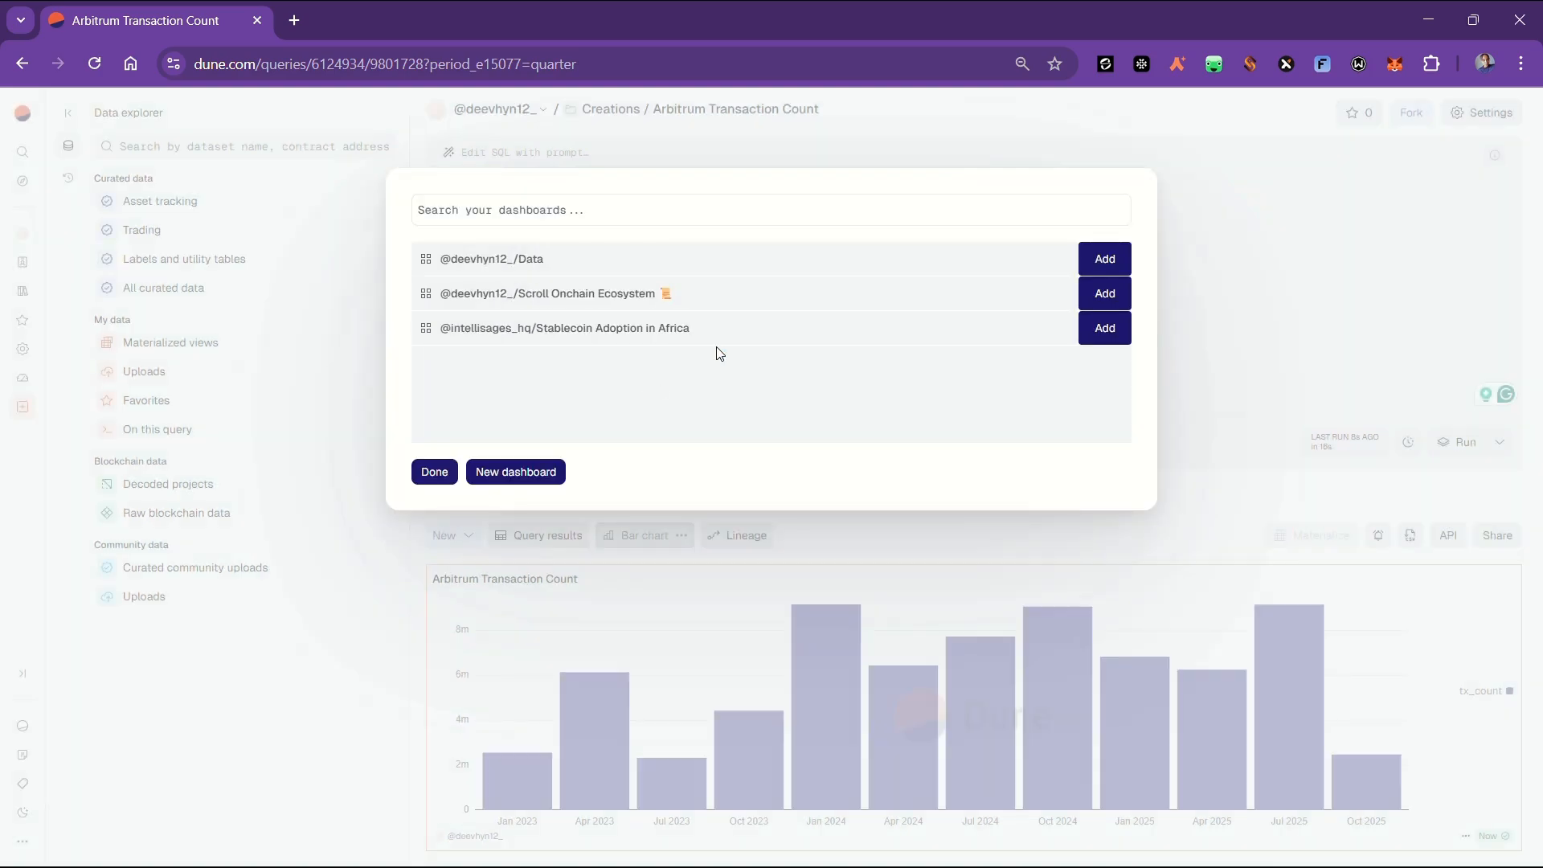
Add the bar chart to the "Data" dashboard and finish the dashboard selection.
left_click(1105, 259)
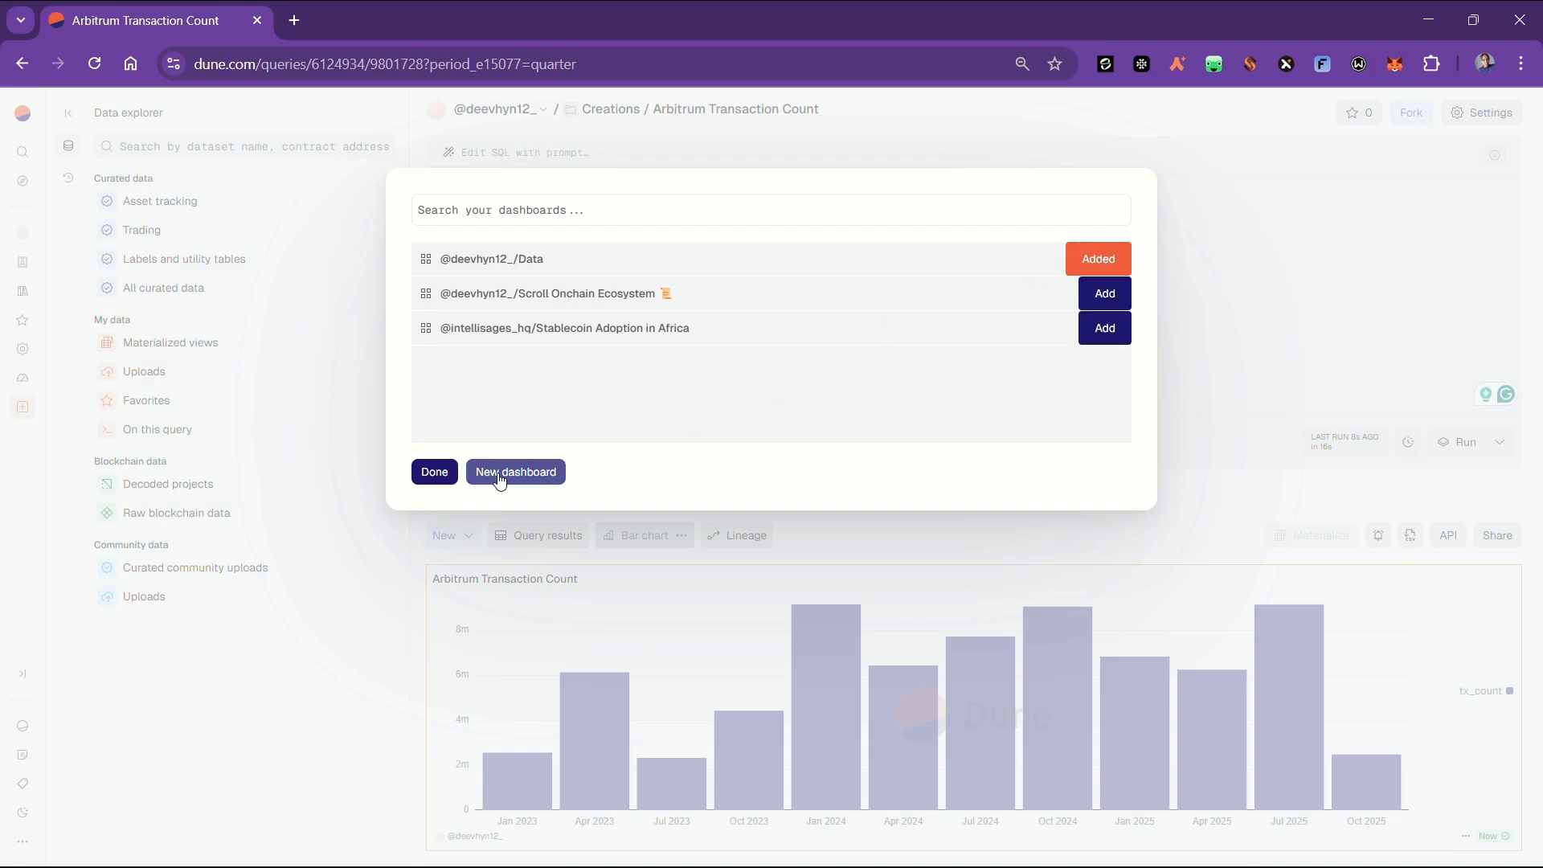
left_click(435, 472)
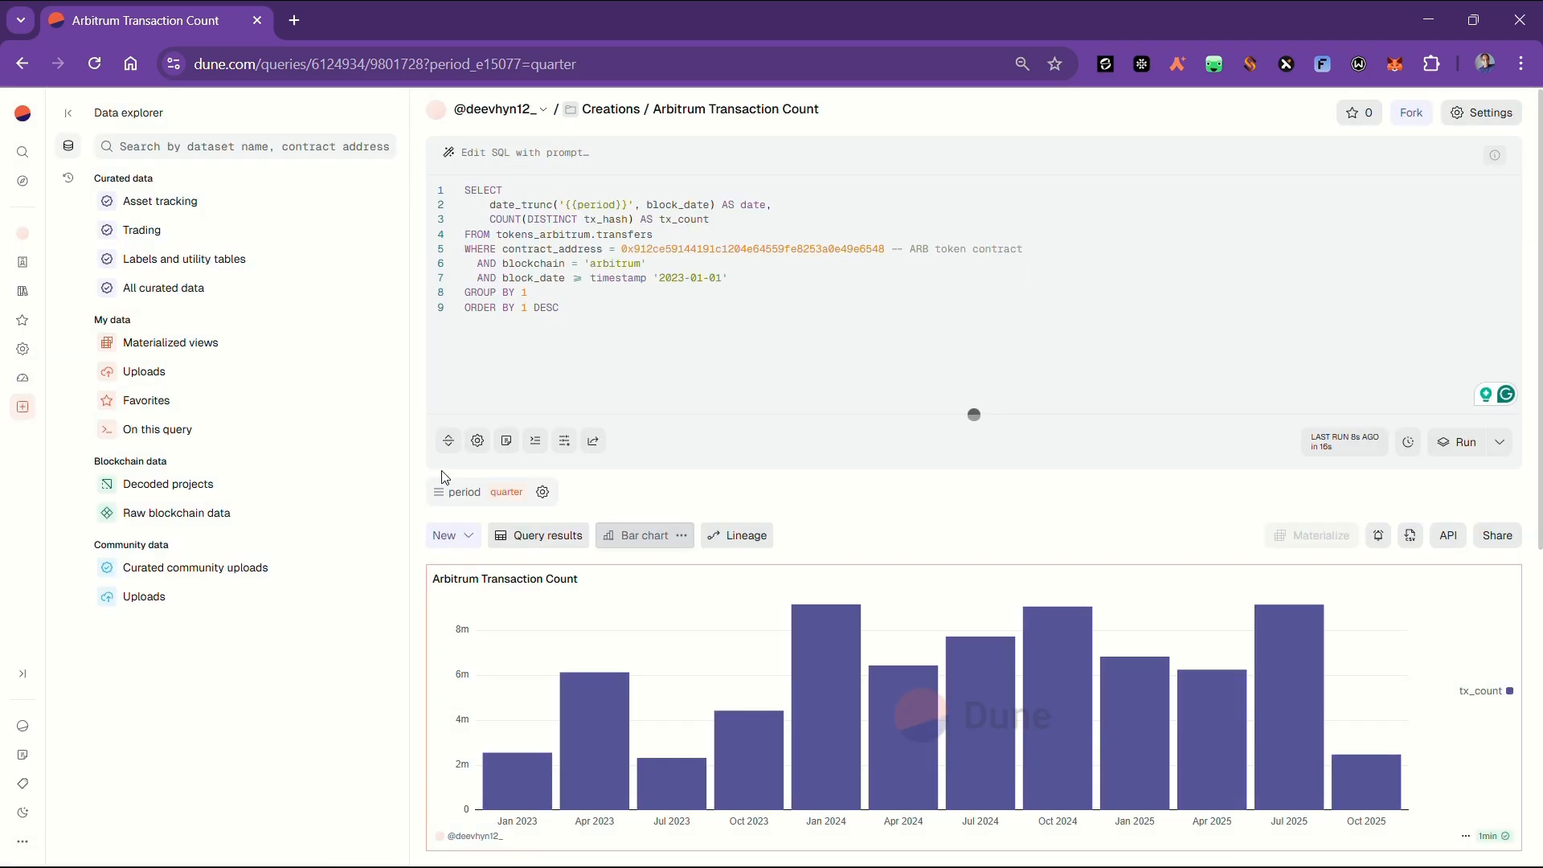
Open the "Data" dashboard from the Dune library in a new browser tab.
left_click(303, 22)
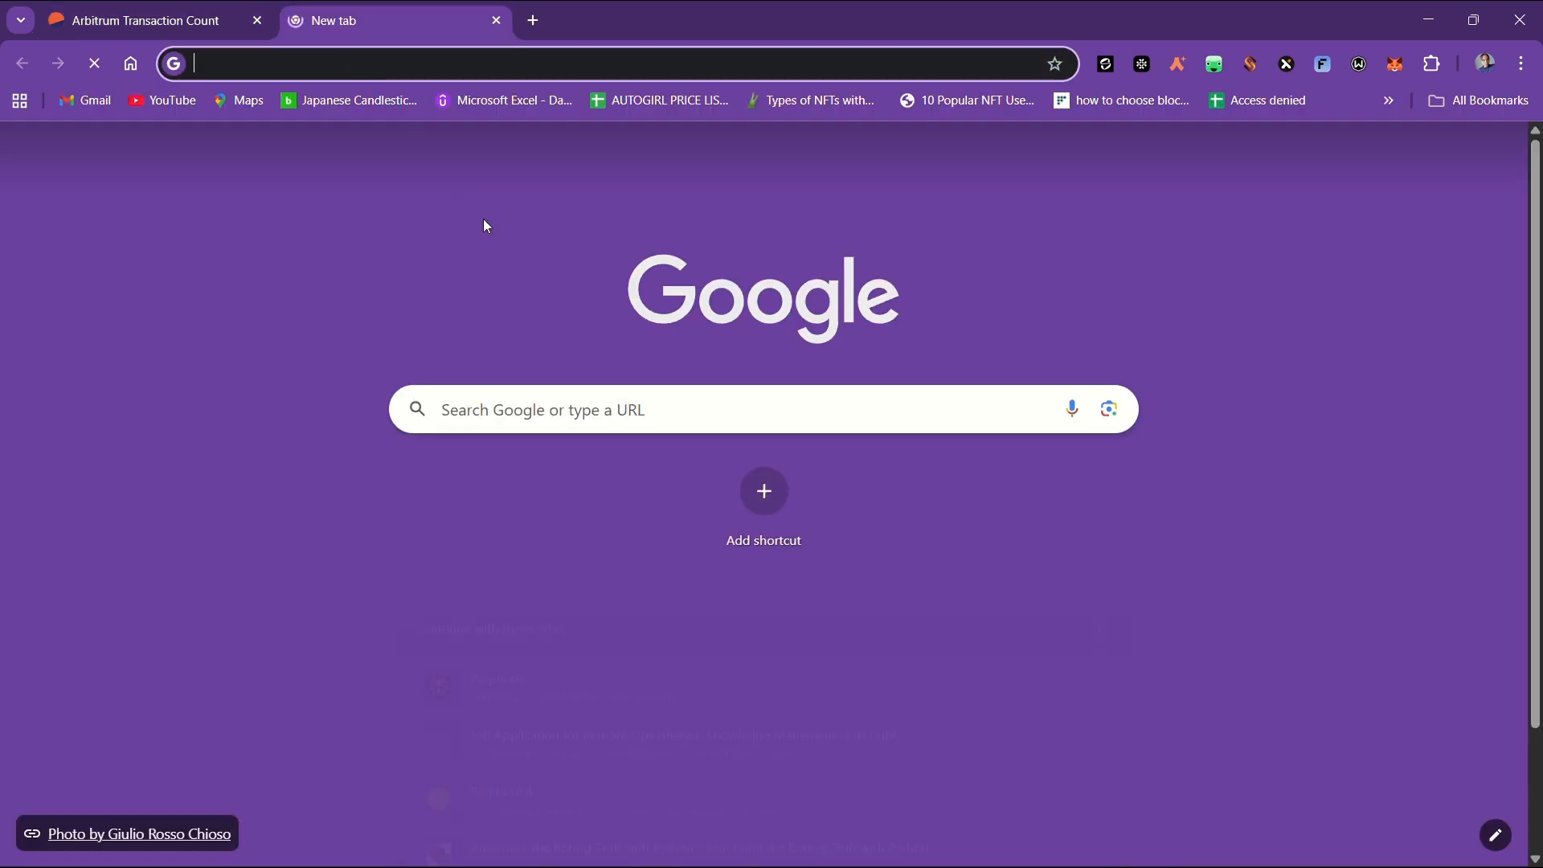
type("dune.com/queries")
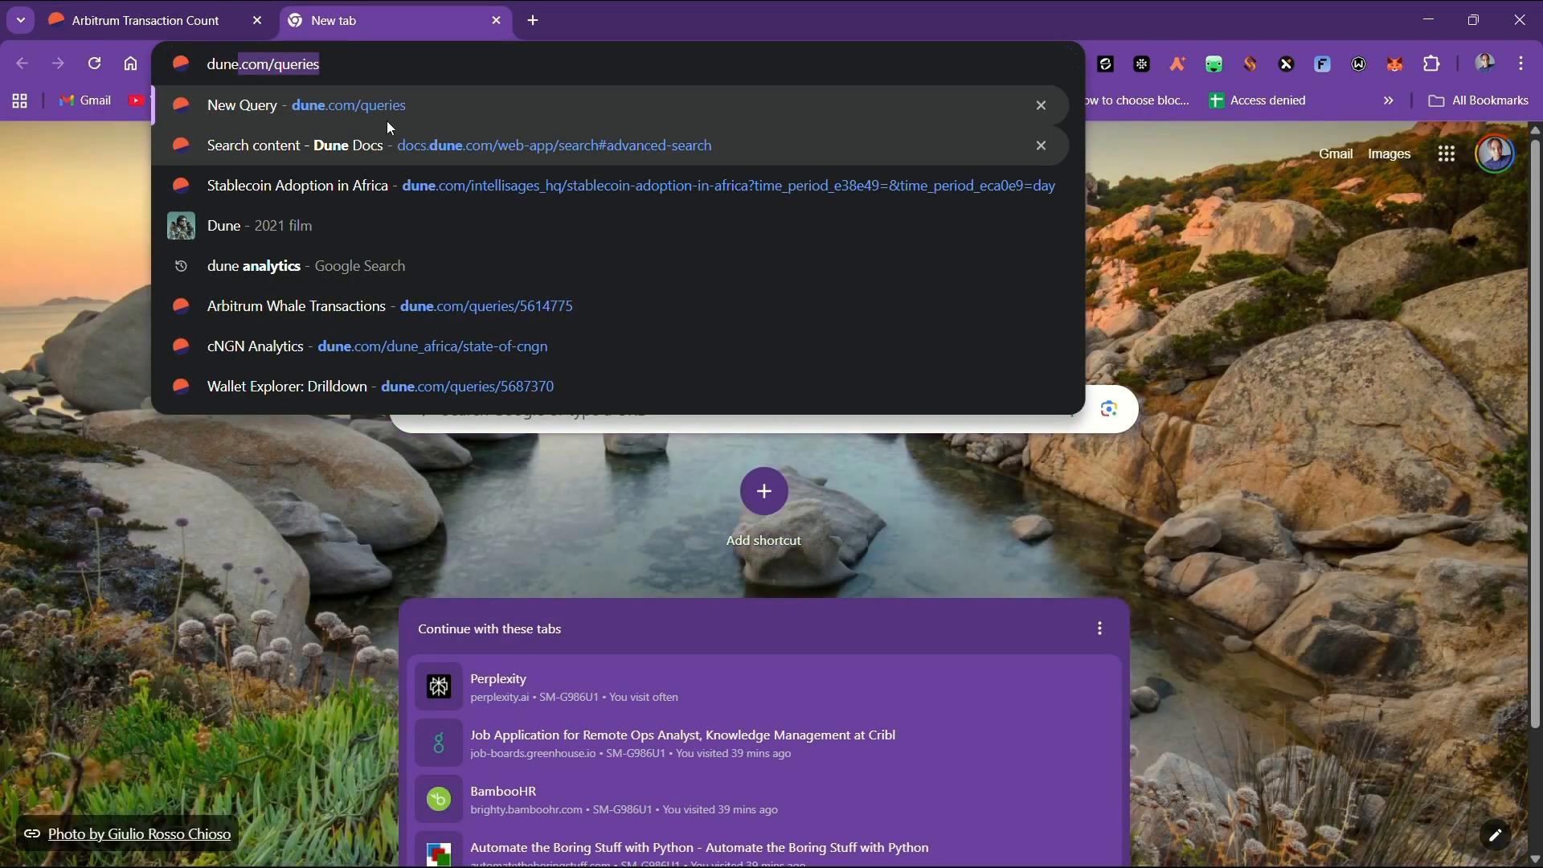
left_click(374, 99)
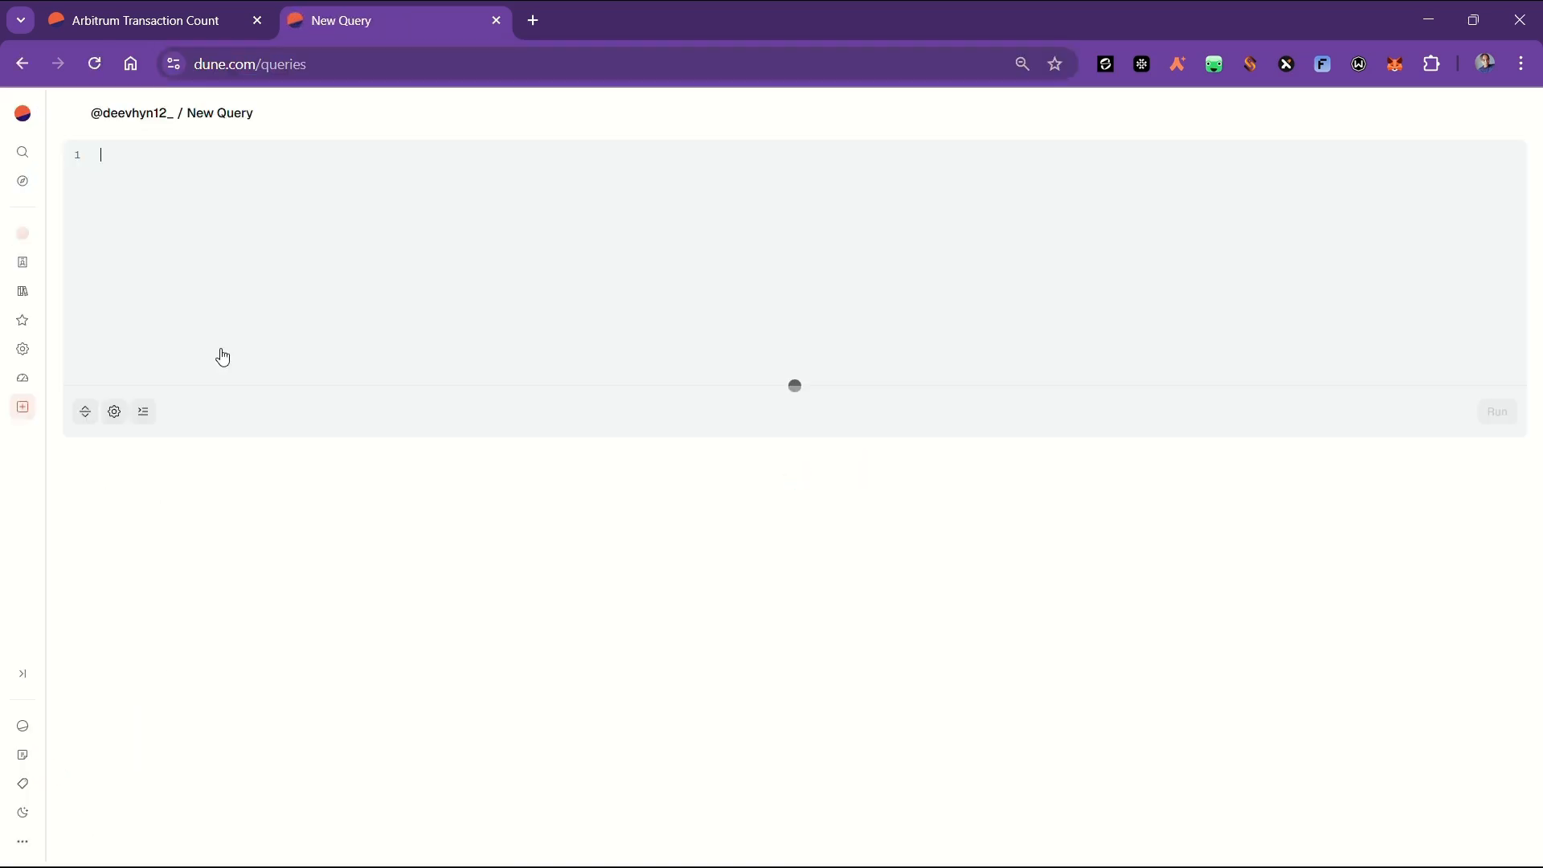
left_click(23, 292)
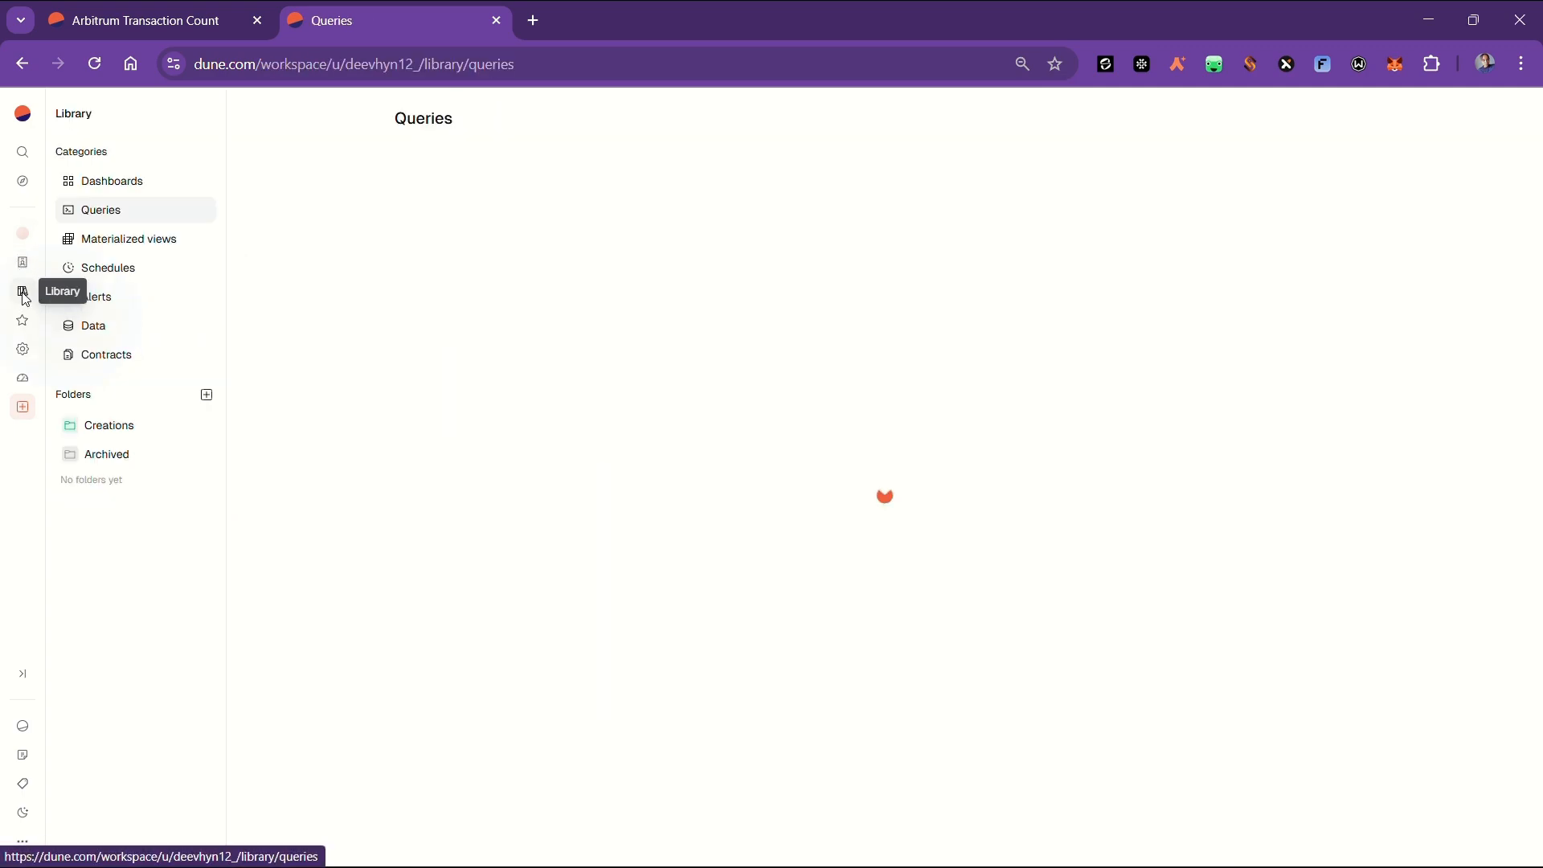
left_click(148, 178)
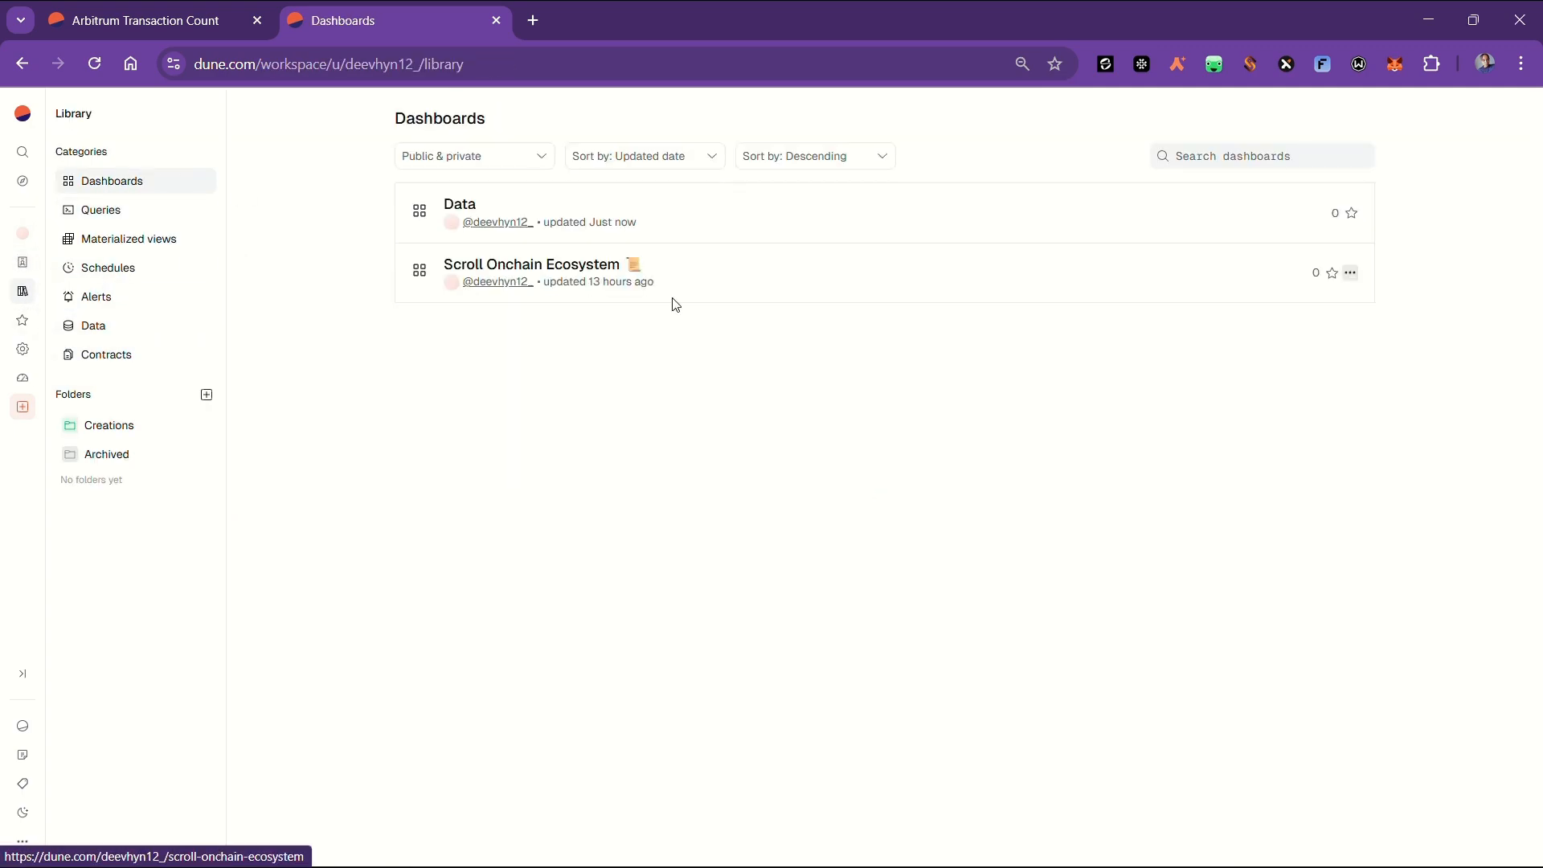
left_click(468, 210)
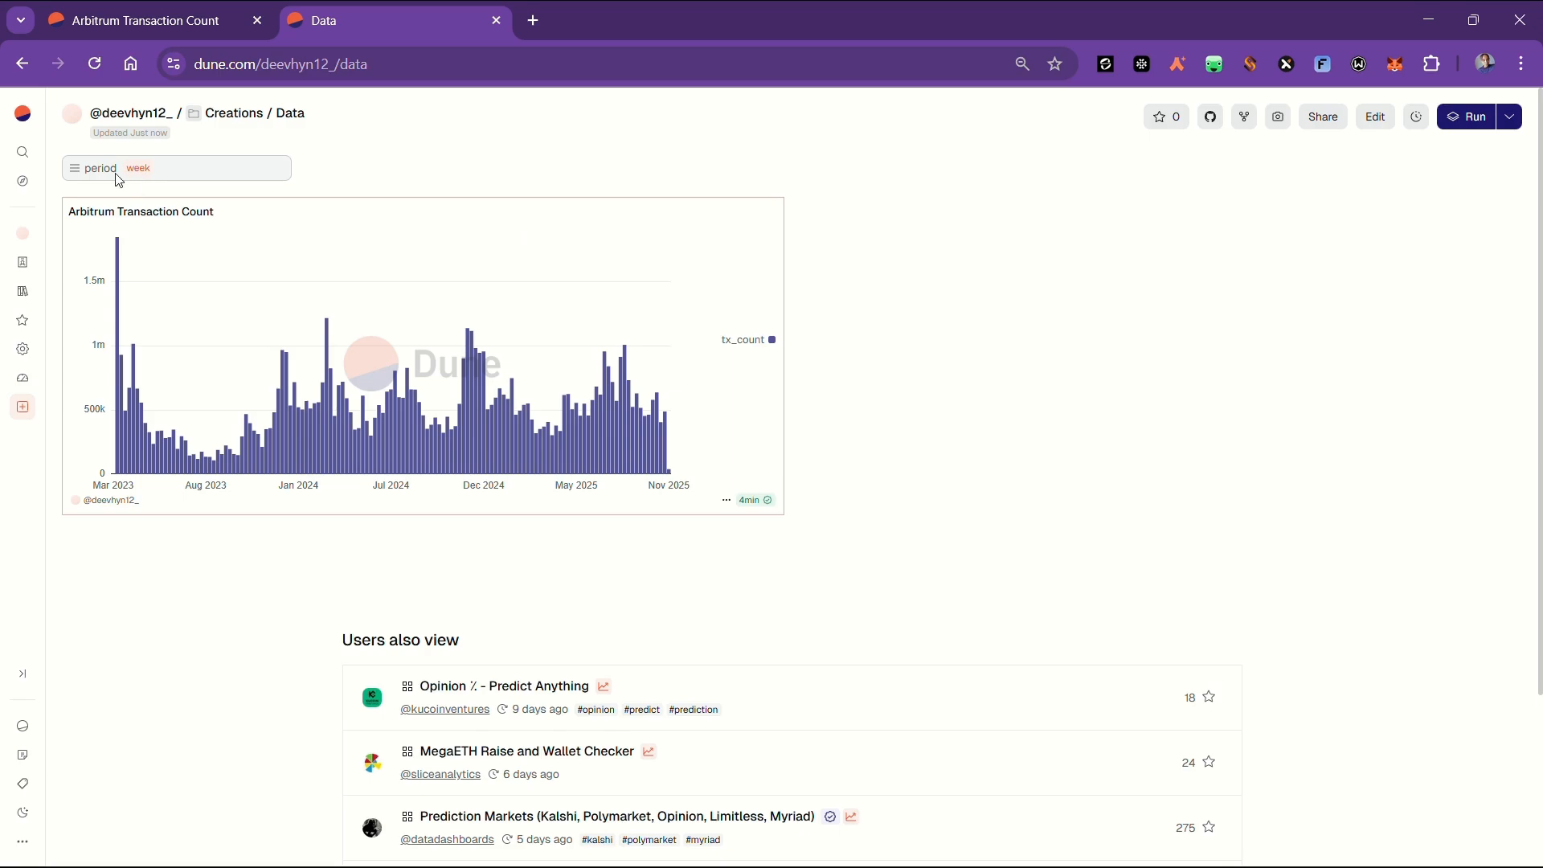
View the dashboard's Arbitrum Transaction Count chart with the period set to month and to quarter.
left_click(173, 178)
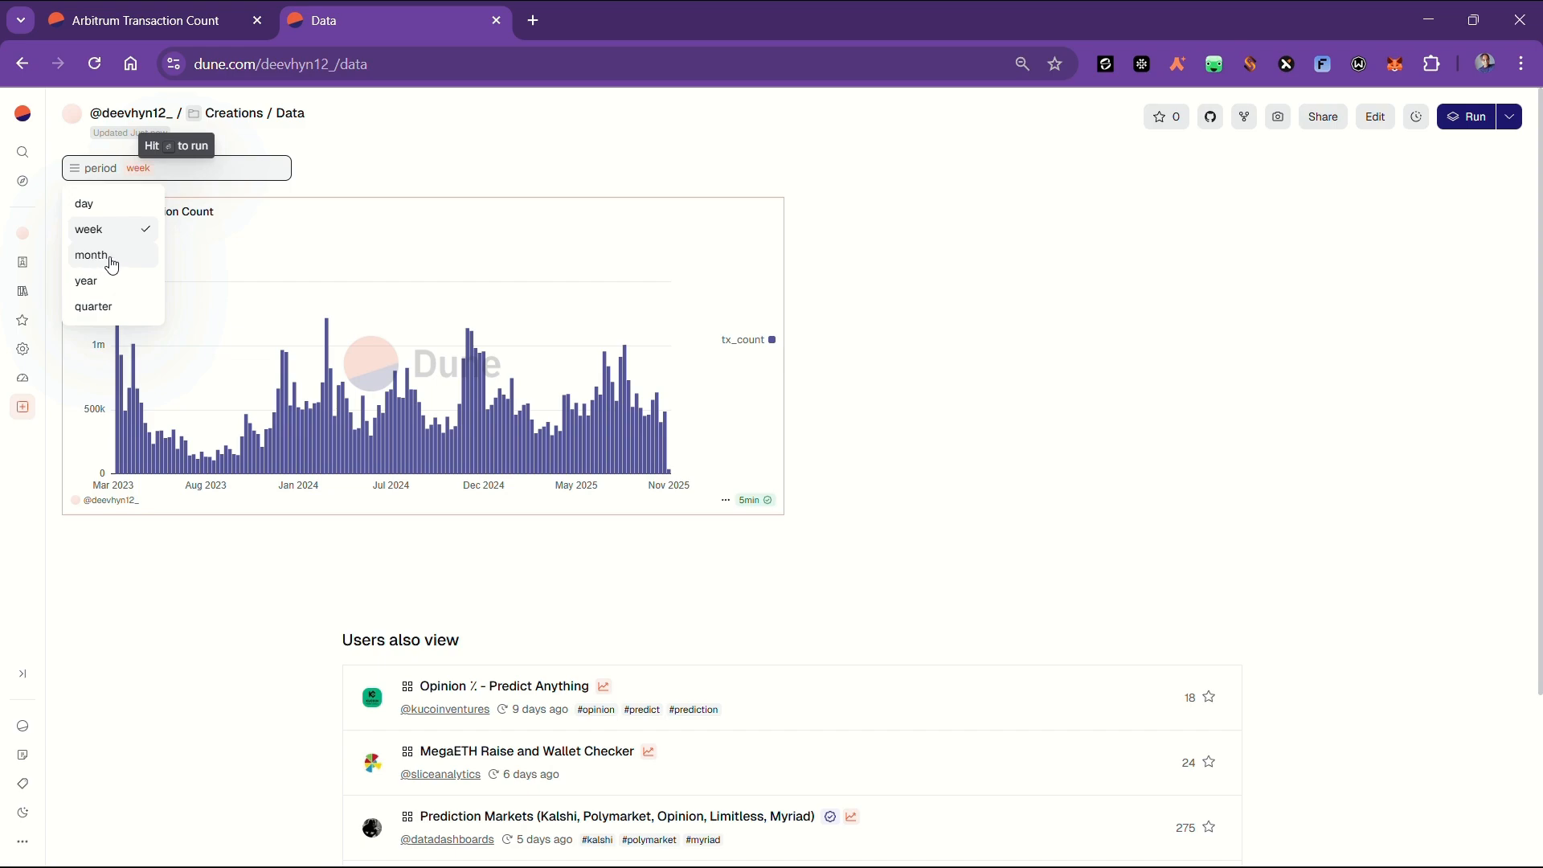
left_click(112, 265)
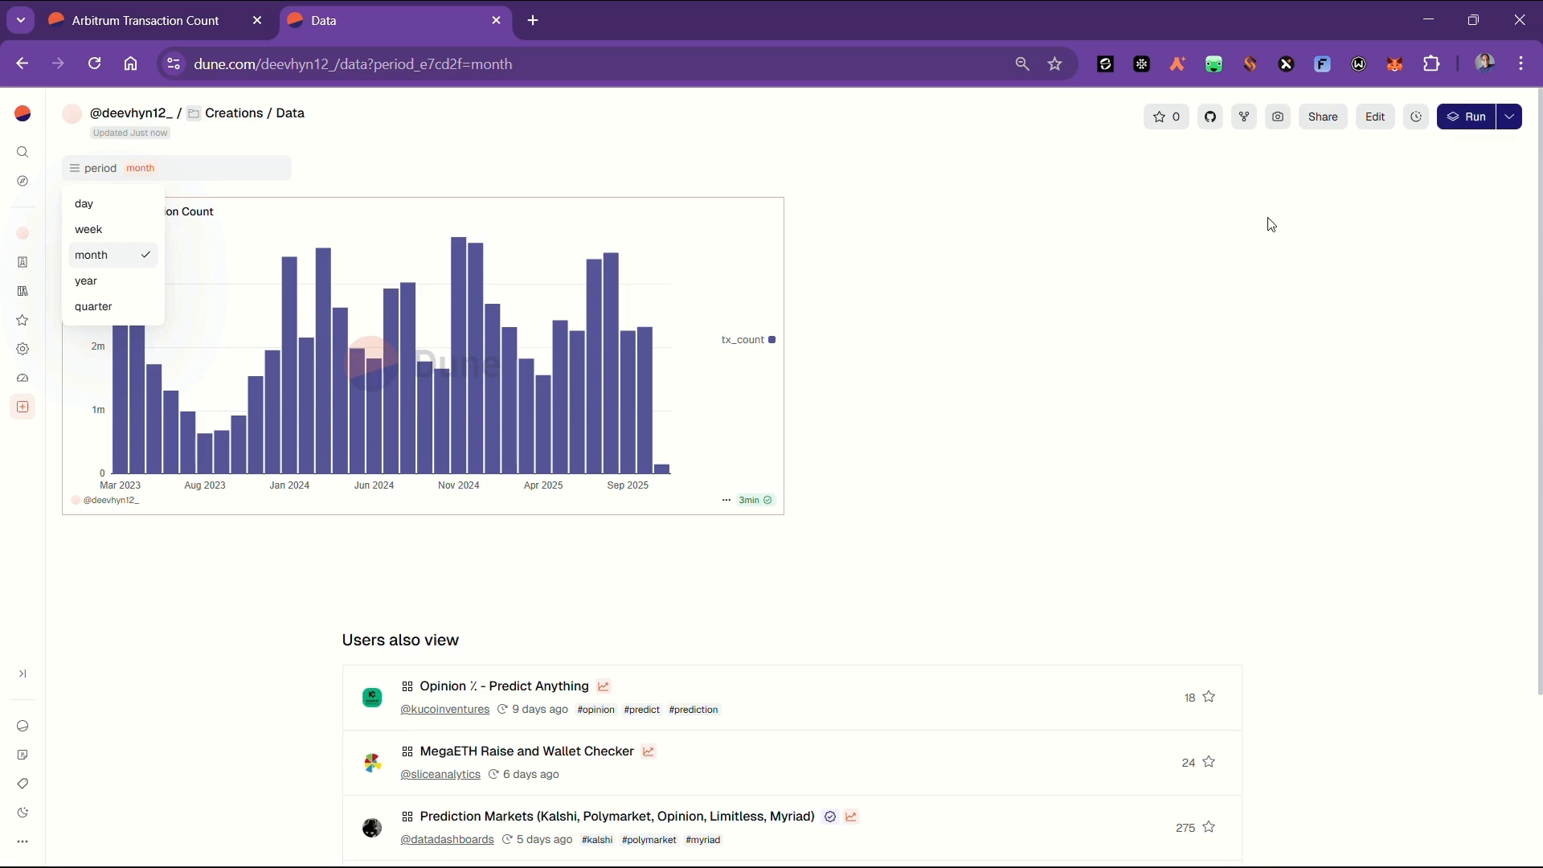
left_click(619, 442)
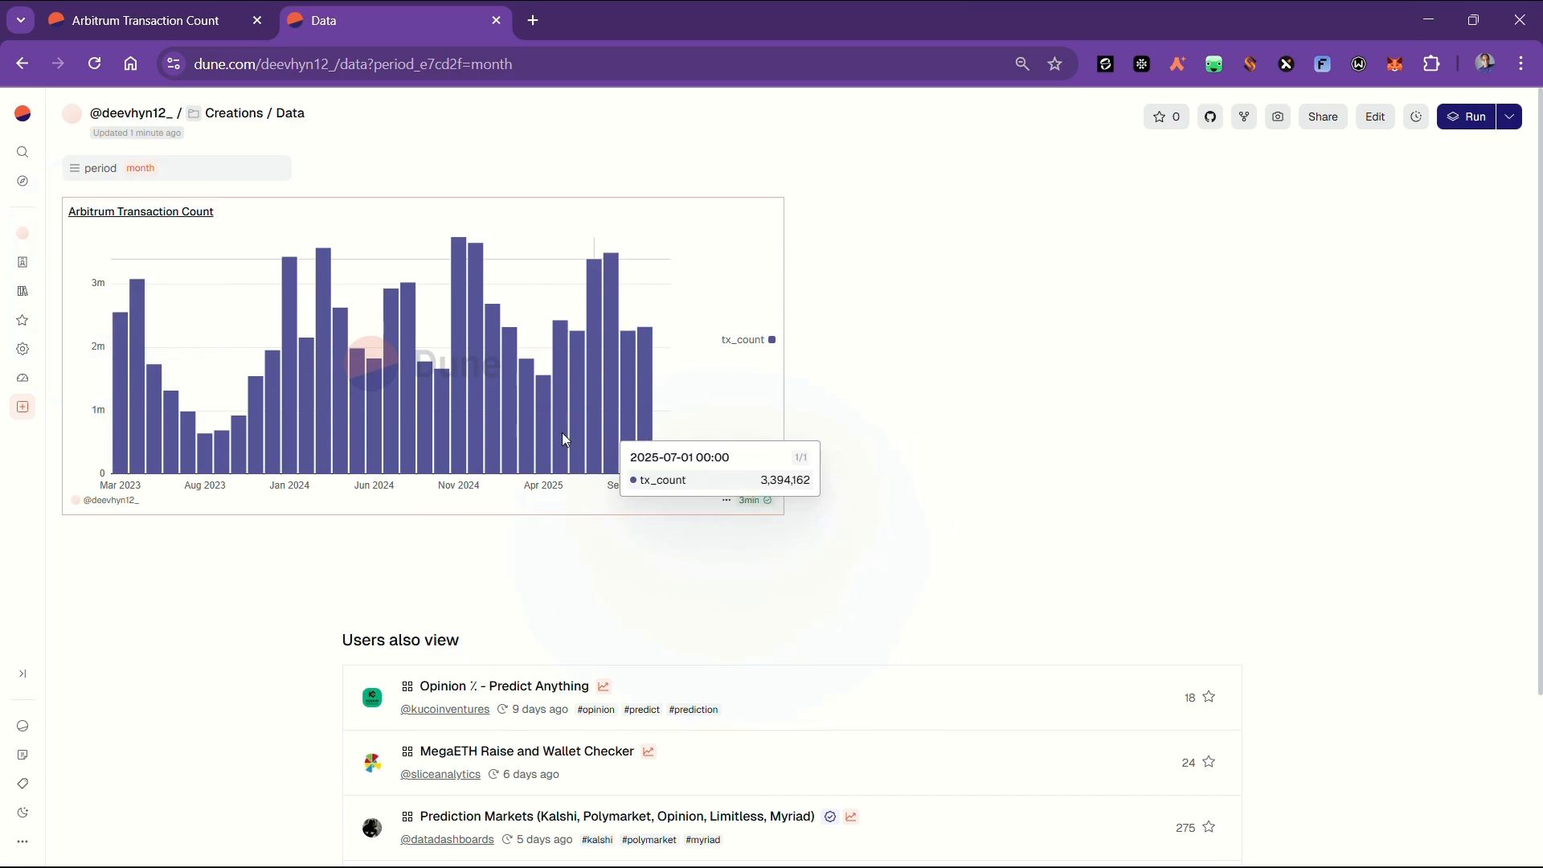
left_click(128, 170)
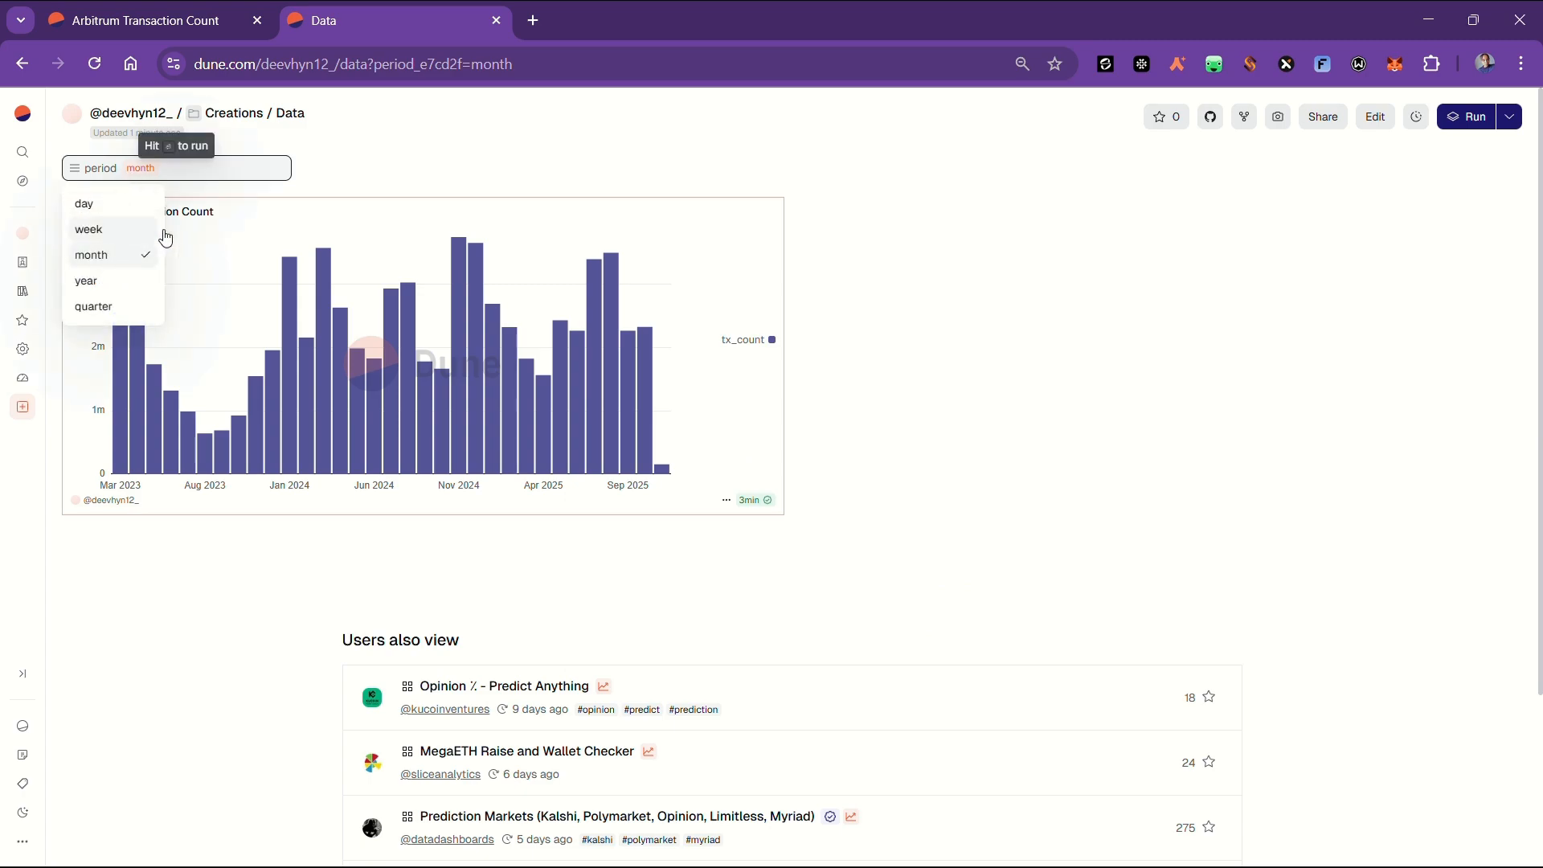
left_click(108, 306)
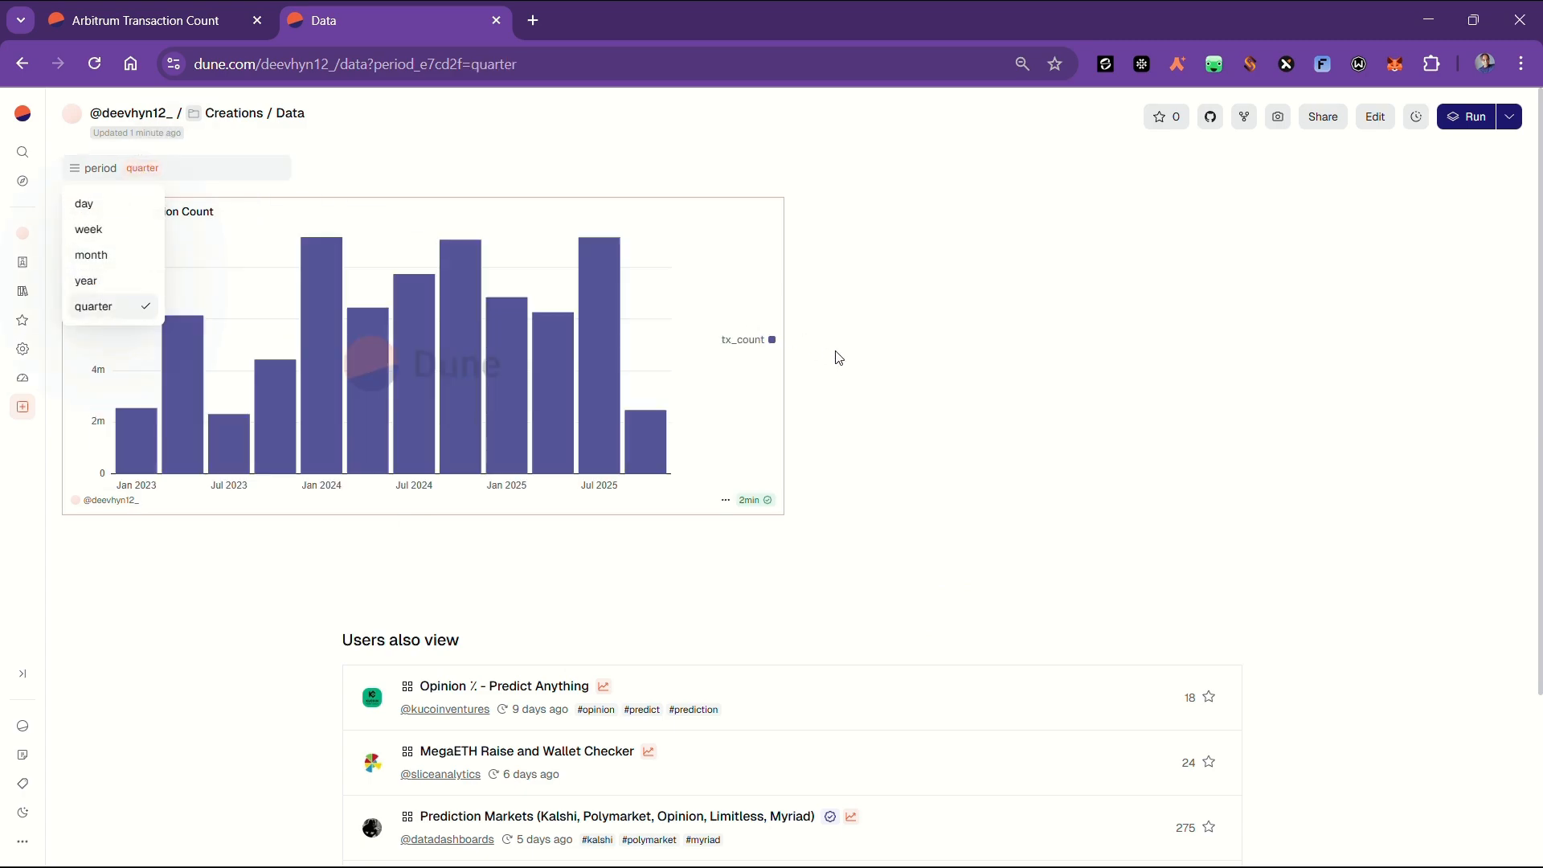
Set the dashboard's period to year, run its query and inspect the yearly bars.
left_click(84, 281)
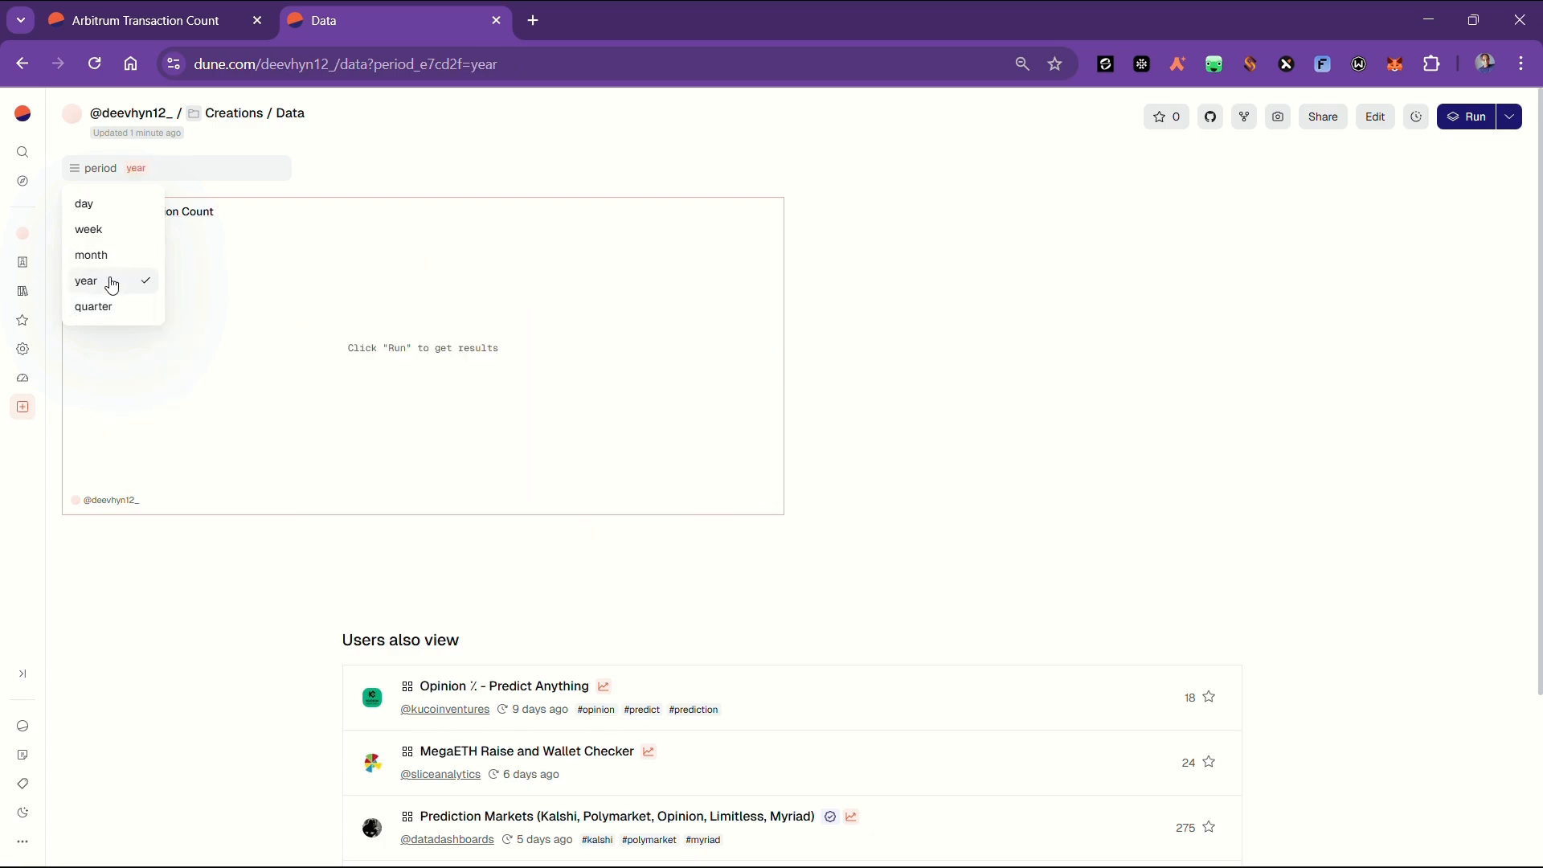
left_click(1466, 118)
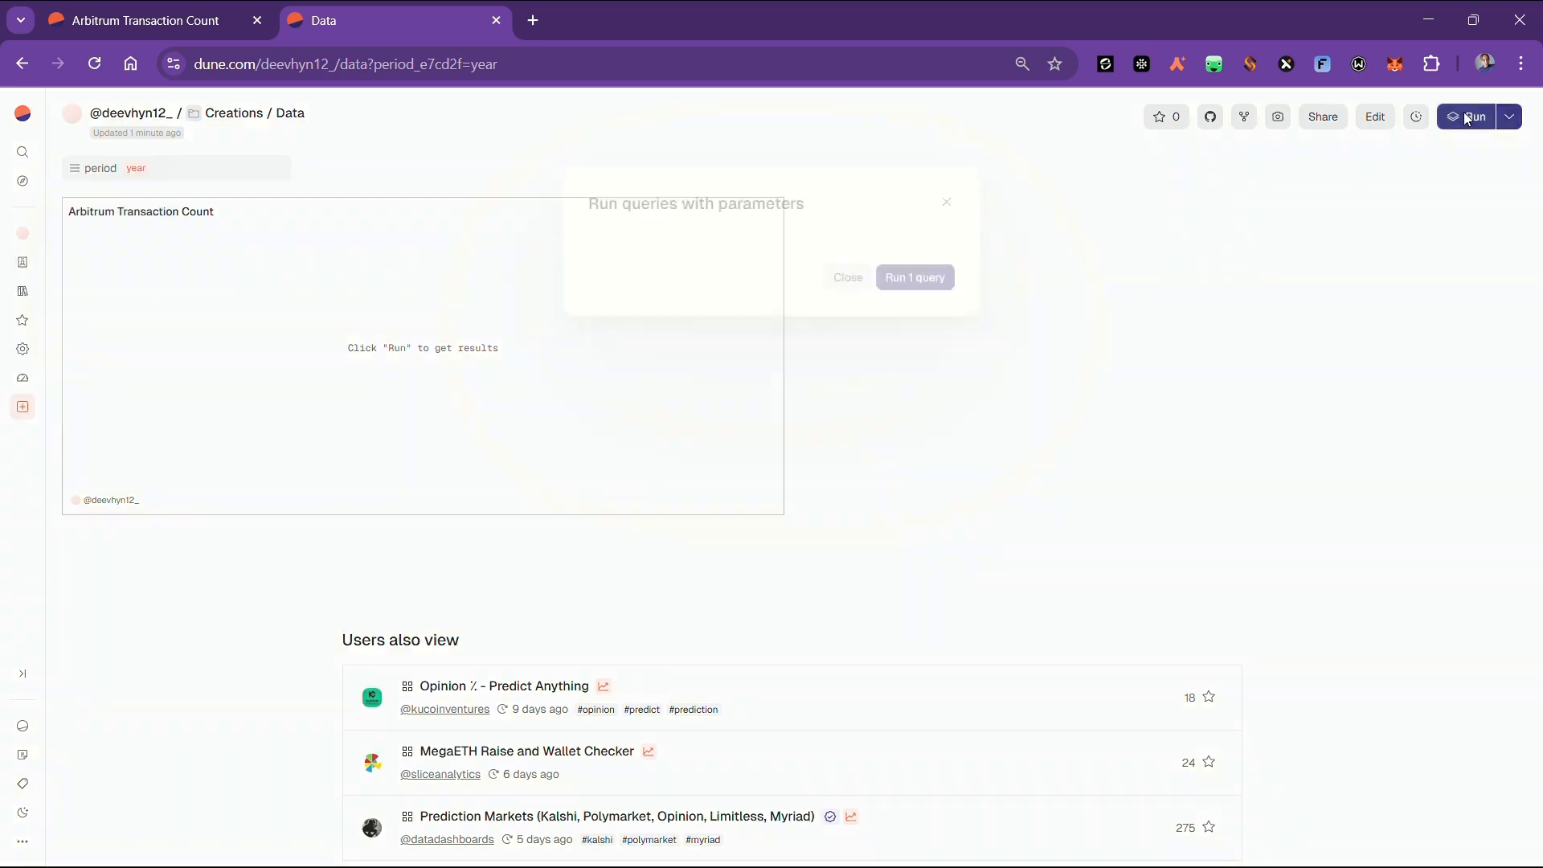
left_click(899, 280)
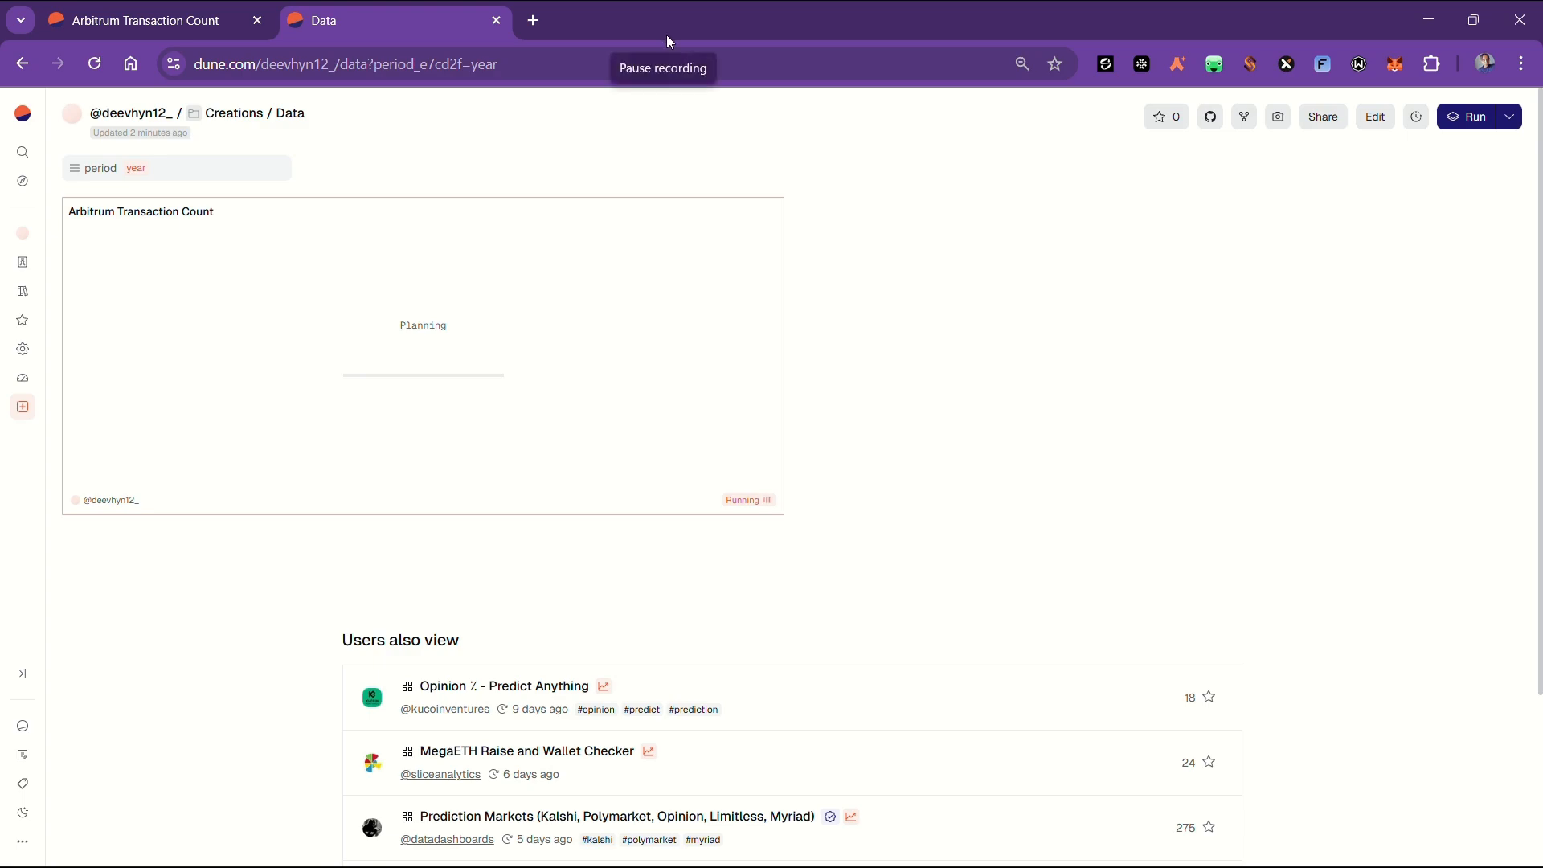
left_click(135, 21)
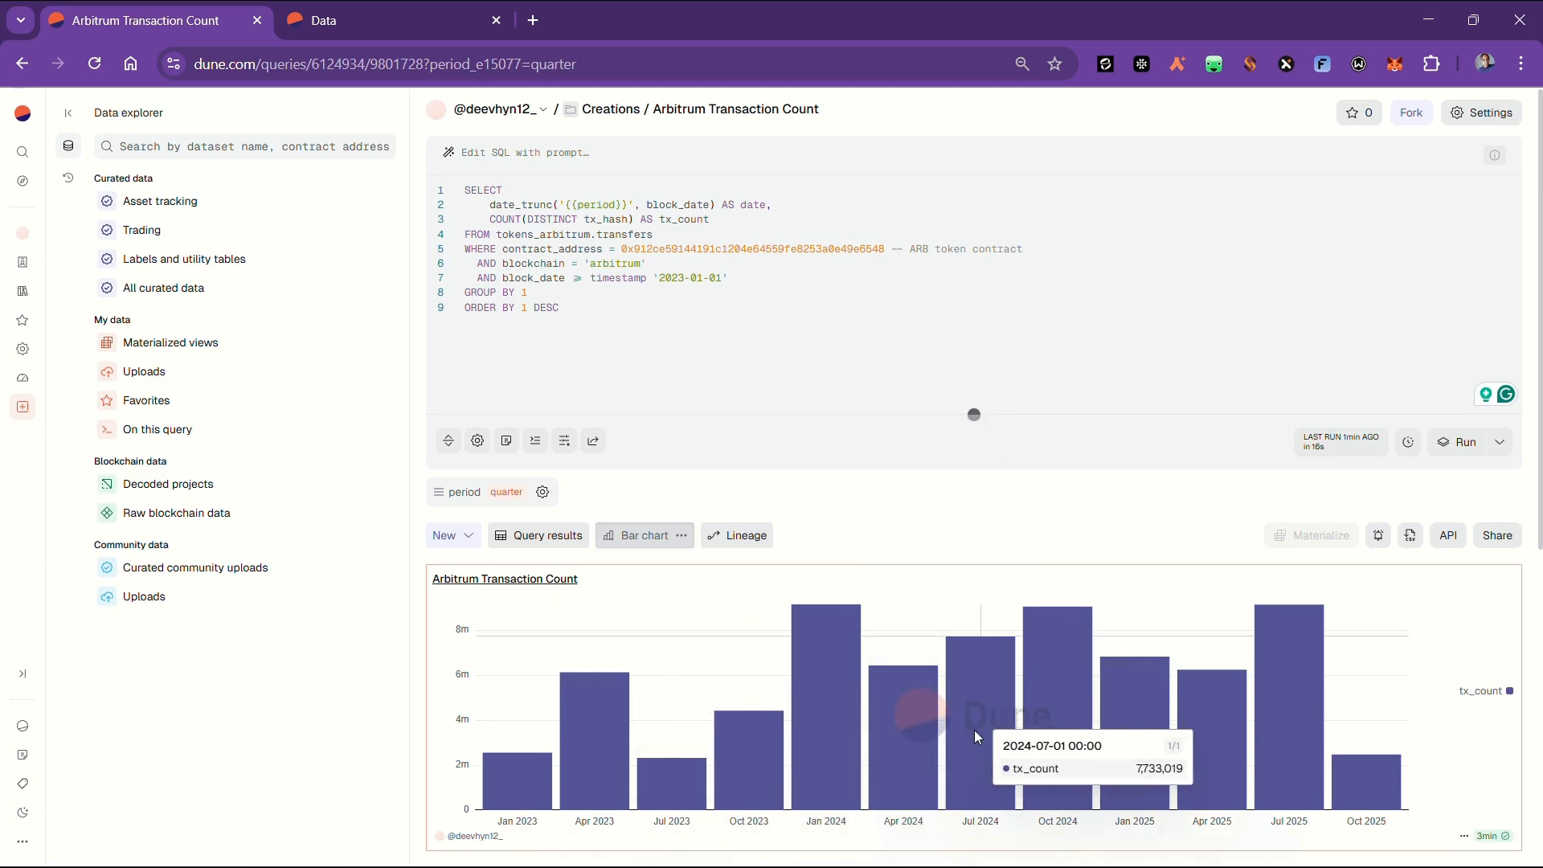
left_click(360, 16)
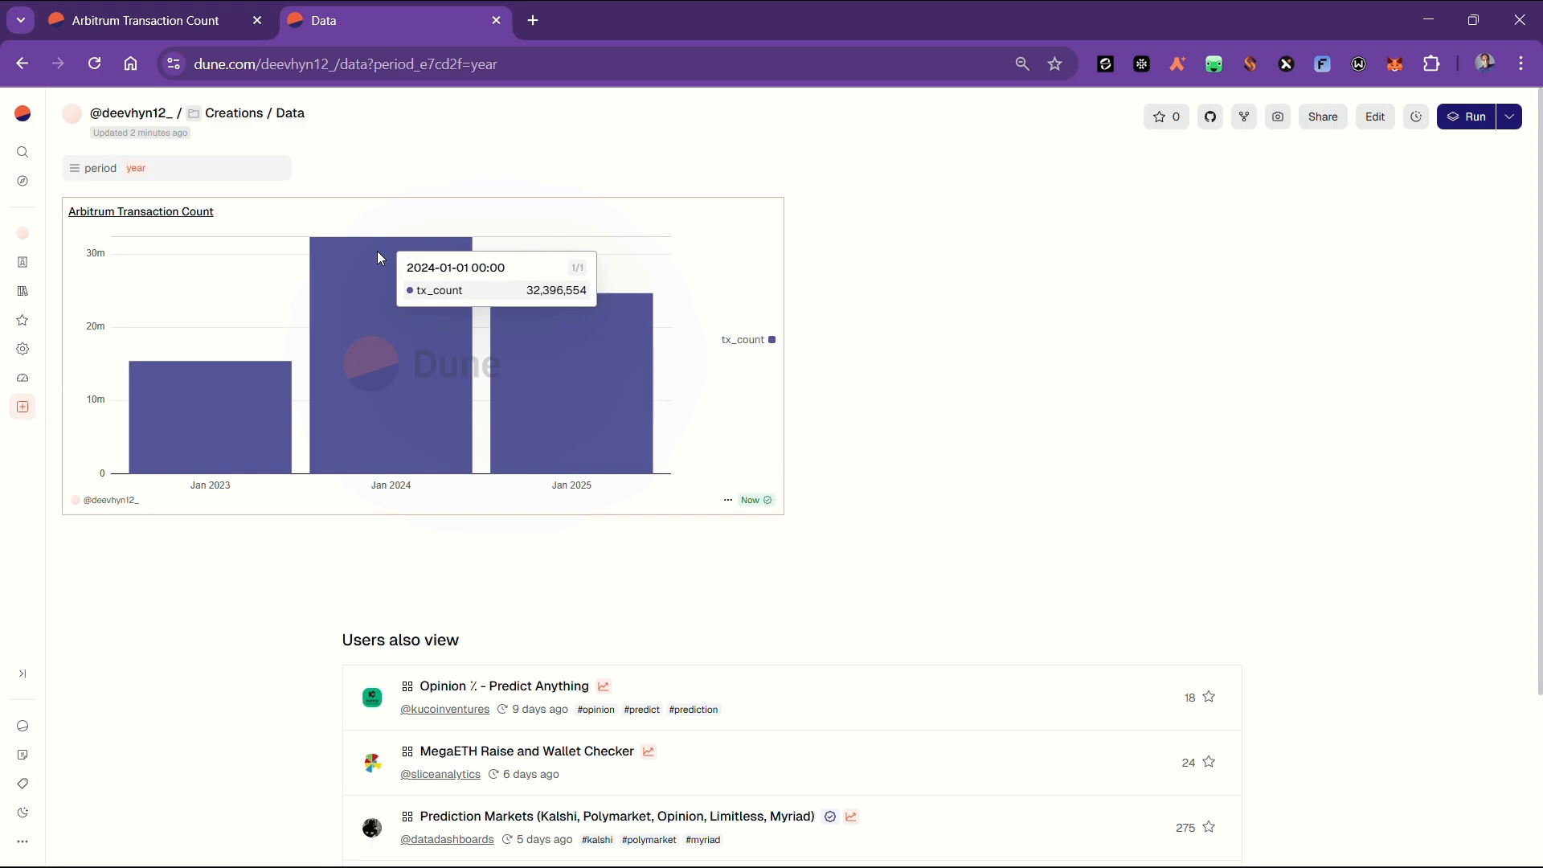
Create a new query and paste in the ARB whale transfer SQL containing the {{interval}} parameter.
left_click(216, 24)
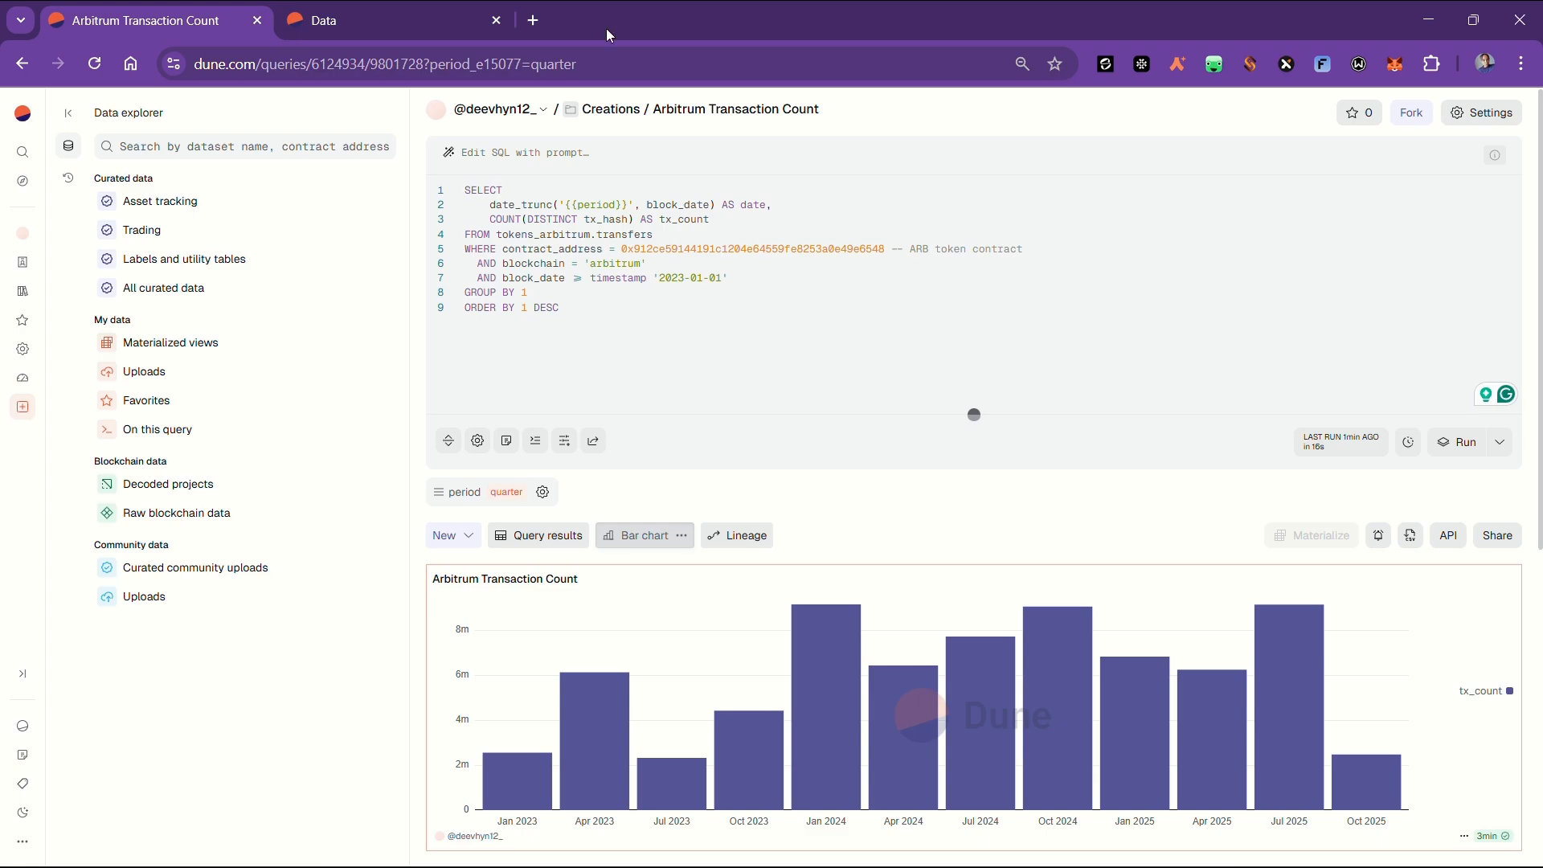
key("ctrl+t")
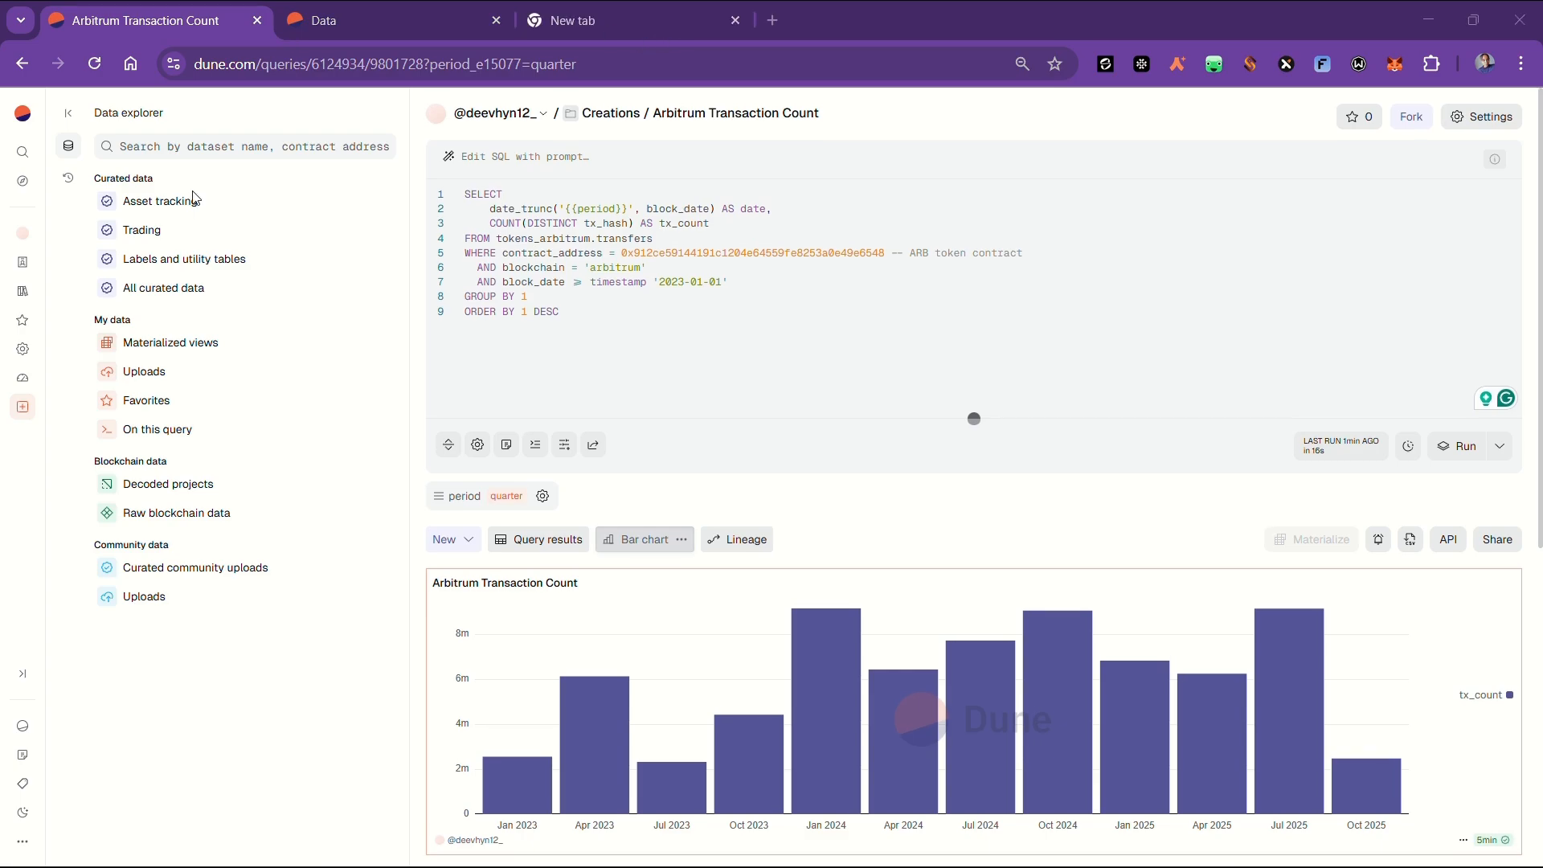
left_click(22, 412)
left_click(90, 445)
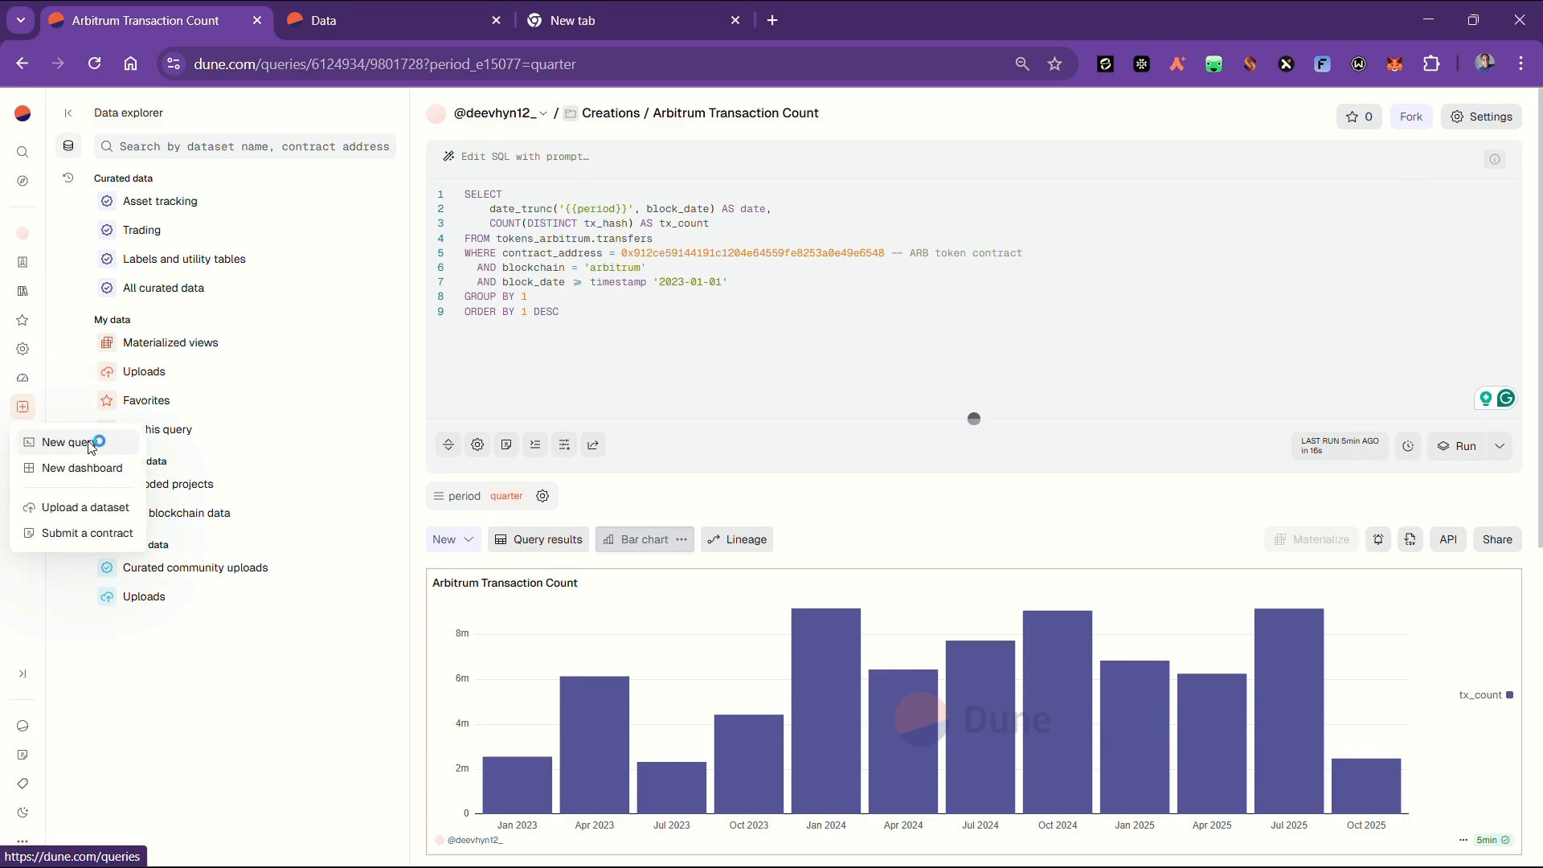
left_click(616, 238)
key("ctrl+v")
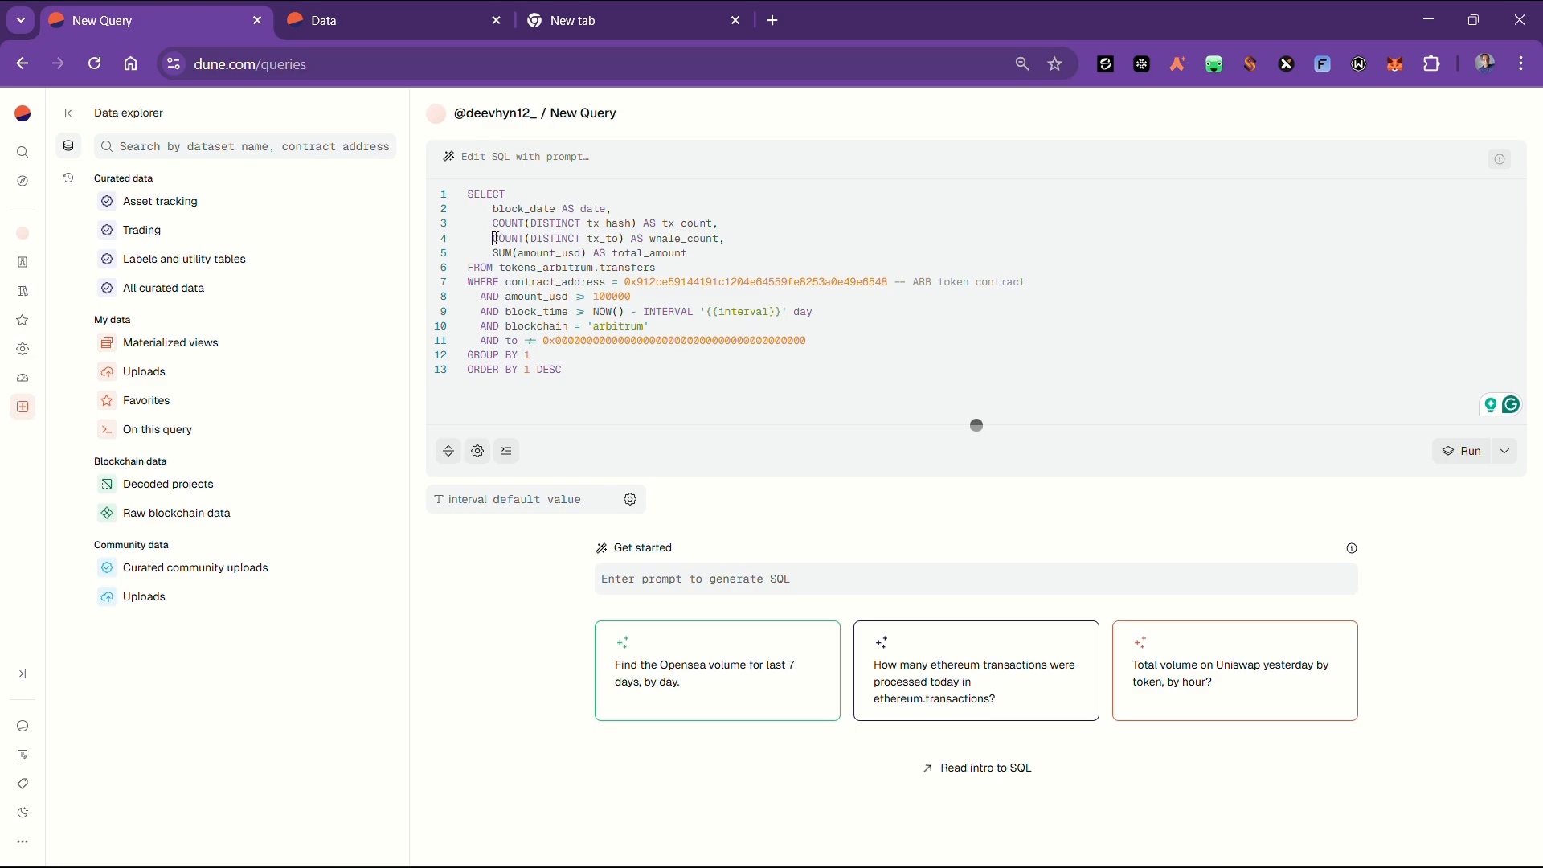
Delete the whale_count and total_amount columns and the amount_usd condition from the query.
left_click_drag(494, 238, 680, 260)
key("BackSpace")
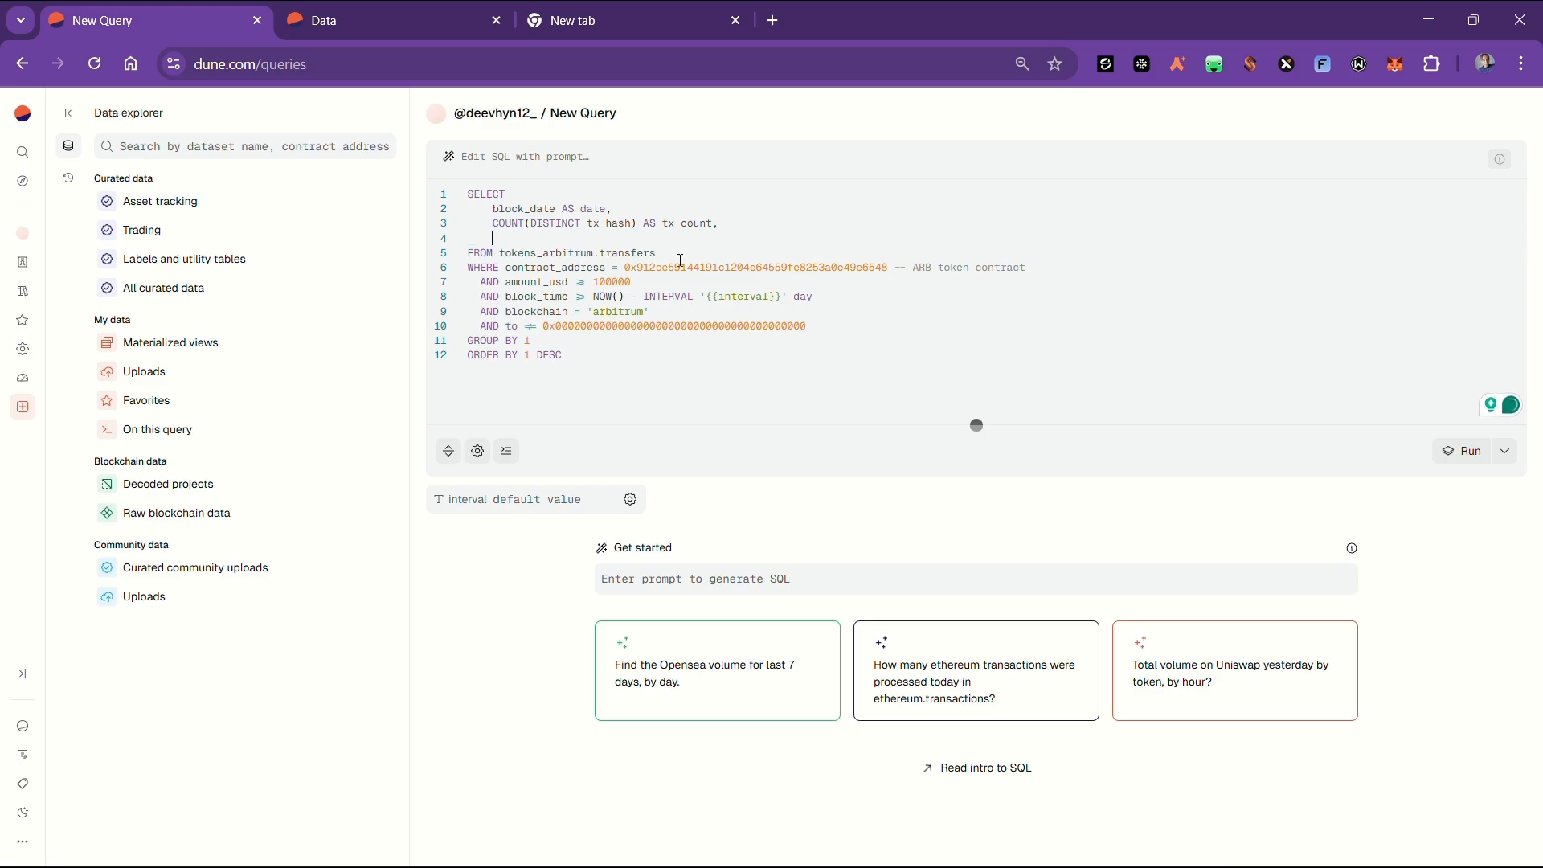
key("BackSpace")
key("BackSpace")
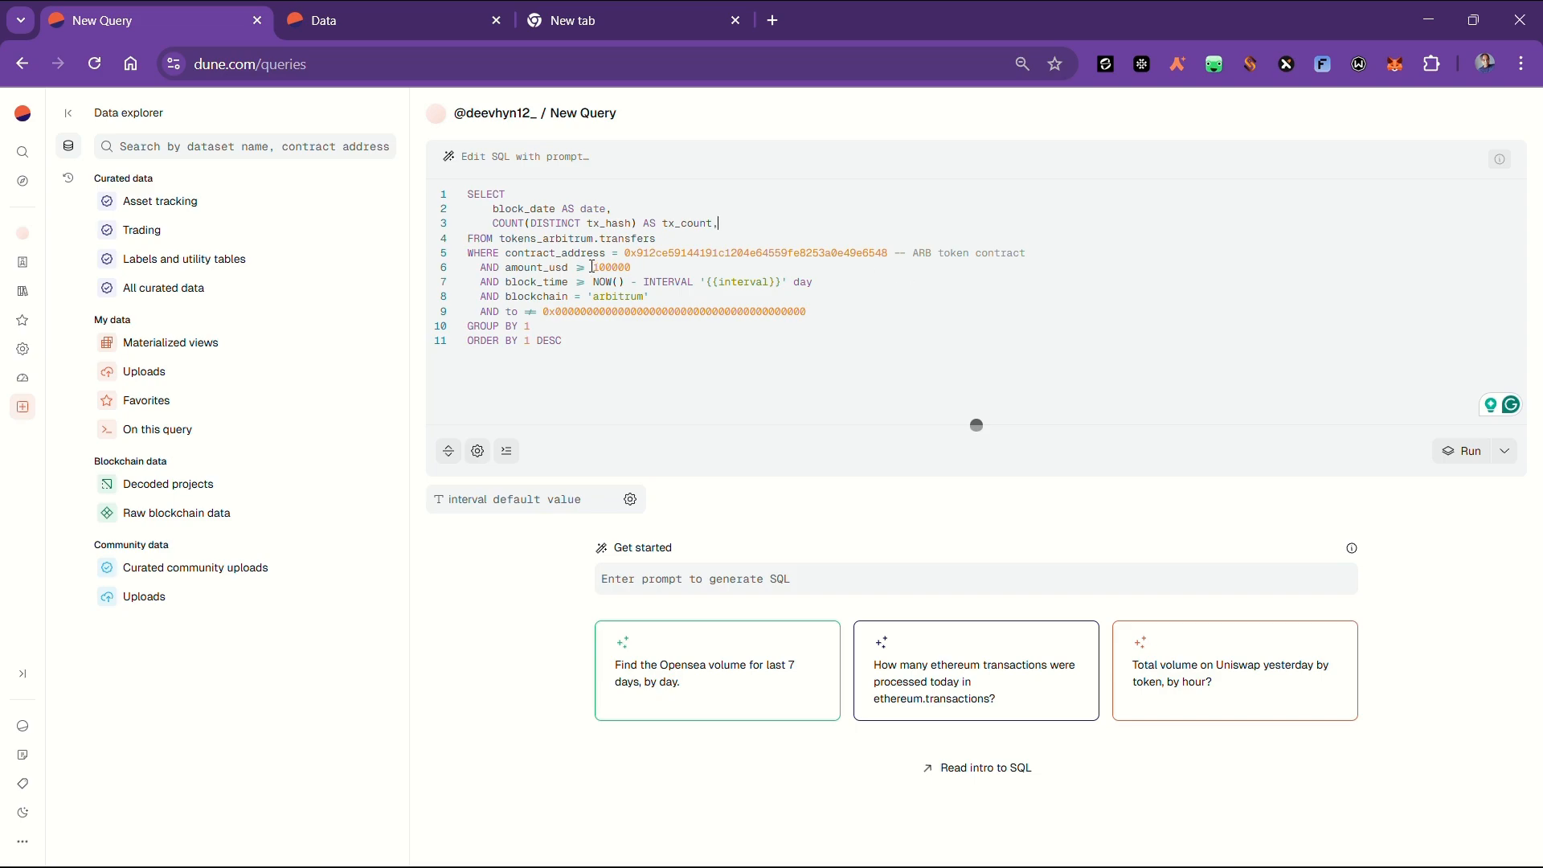
left_click_drag(480, 268, 637, 267)
key("BackSpace")
key("BackSpace")
key("BackSpace")
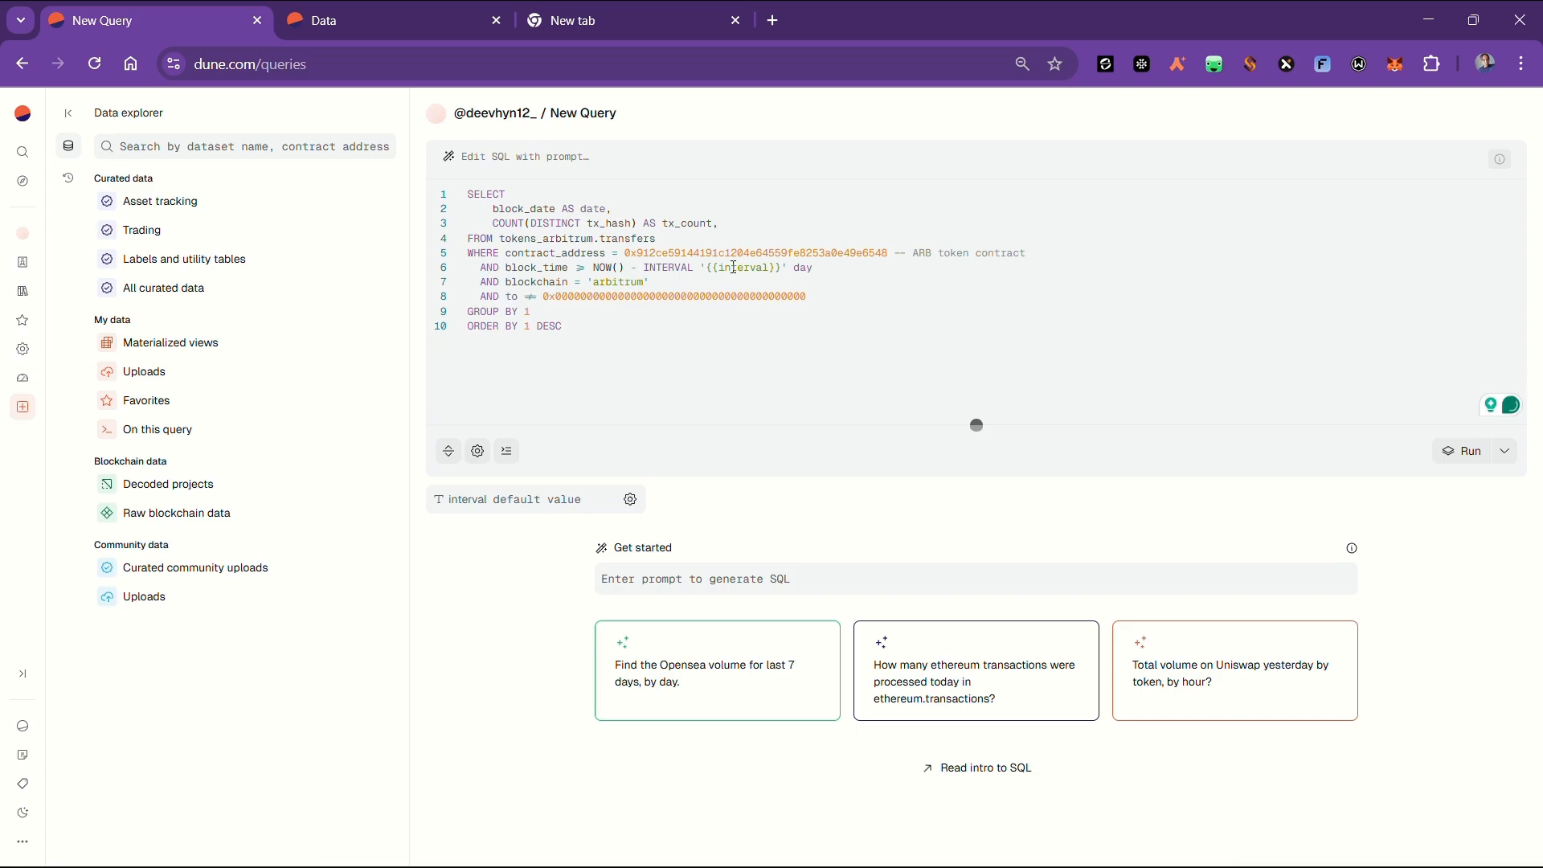
Replace the {{interval}} parameter with 7 and delete the condition on the "to" address.
left_click_drag(704, 268, 783, 271)
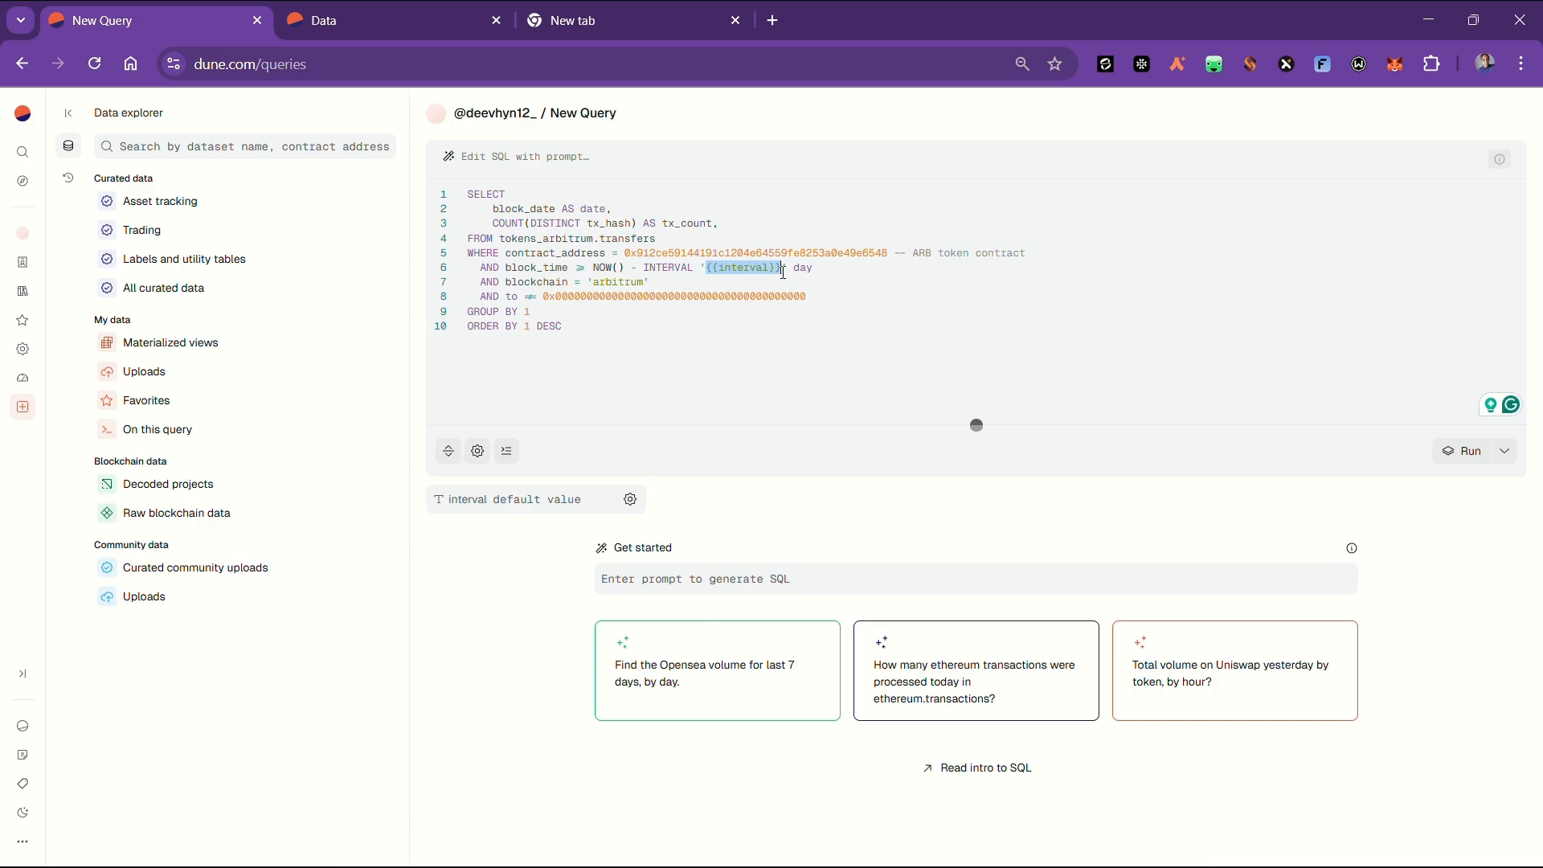
type("7")
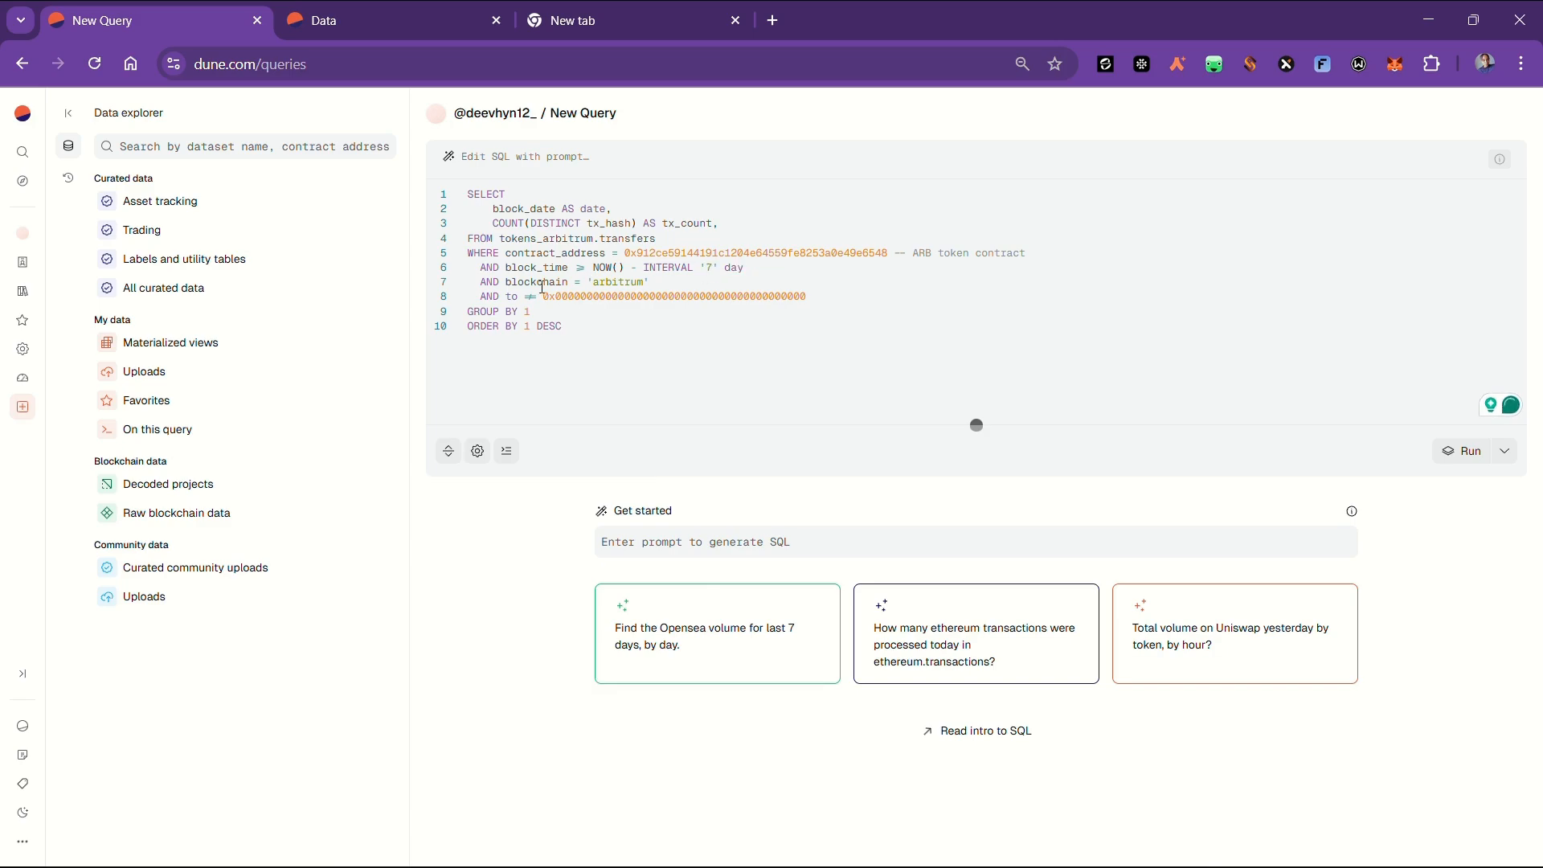
left_click_drag(479, 297, 839, 296)
key("BackSpace")
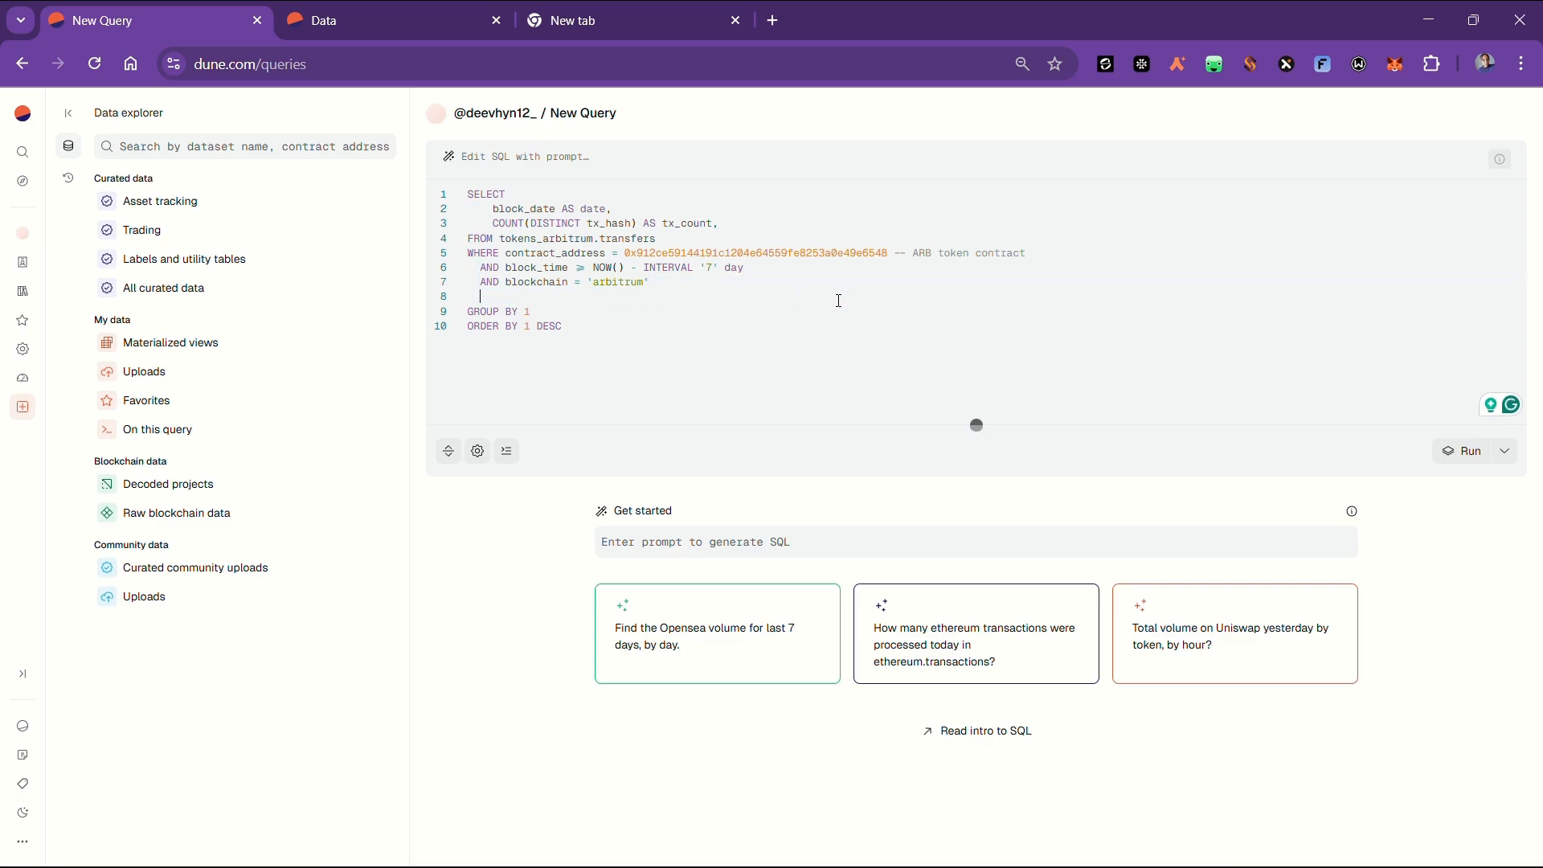
key("BackSpace")
key("BackSpace")
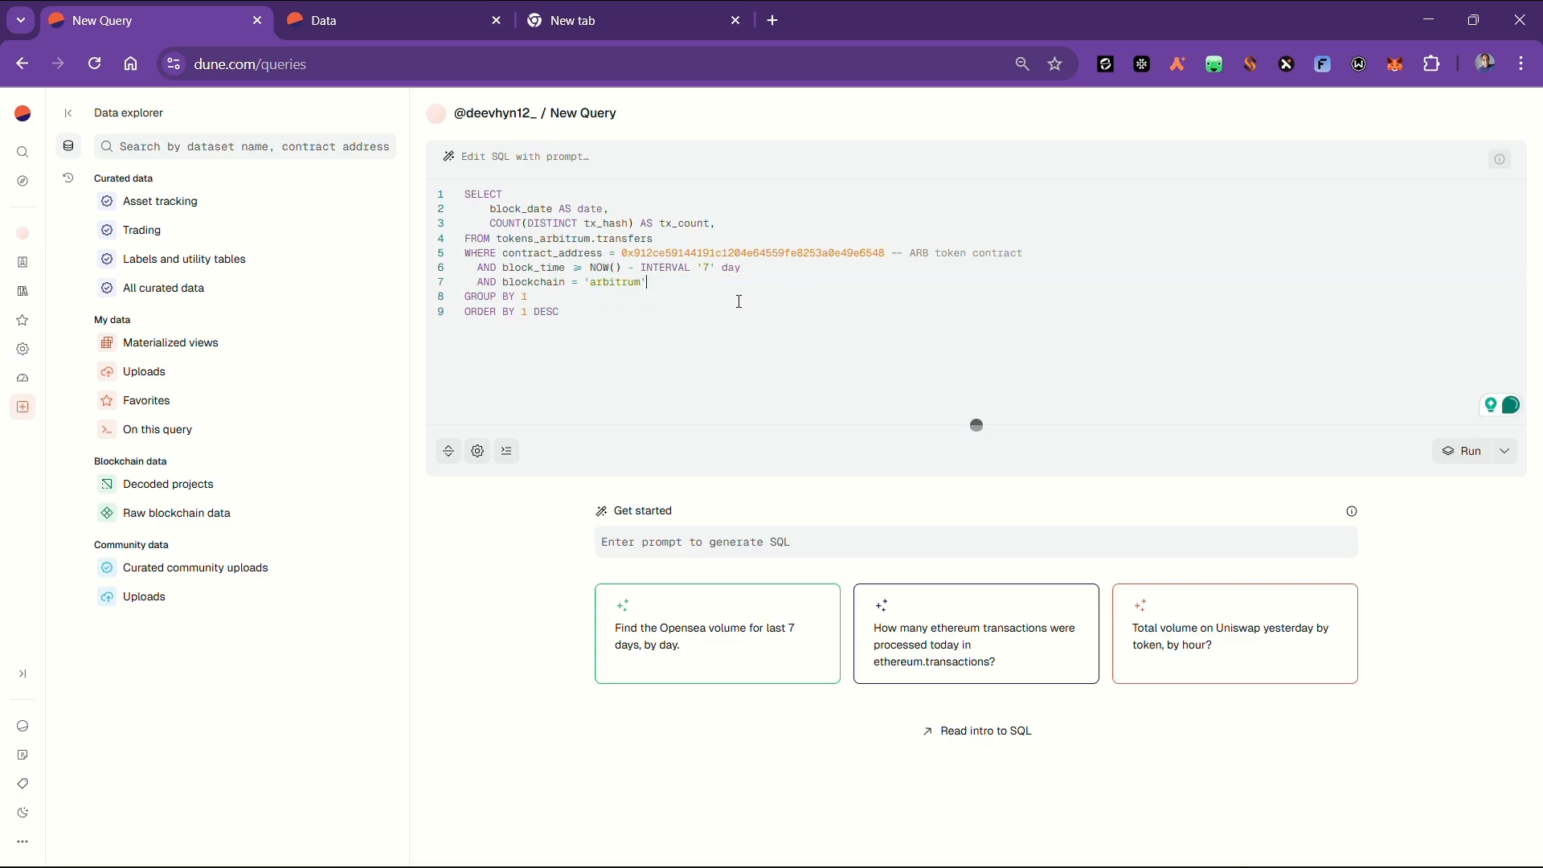
Remove the comma after tx_count, run the query and review the daily transaction counts.
left_click(1461, 451)
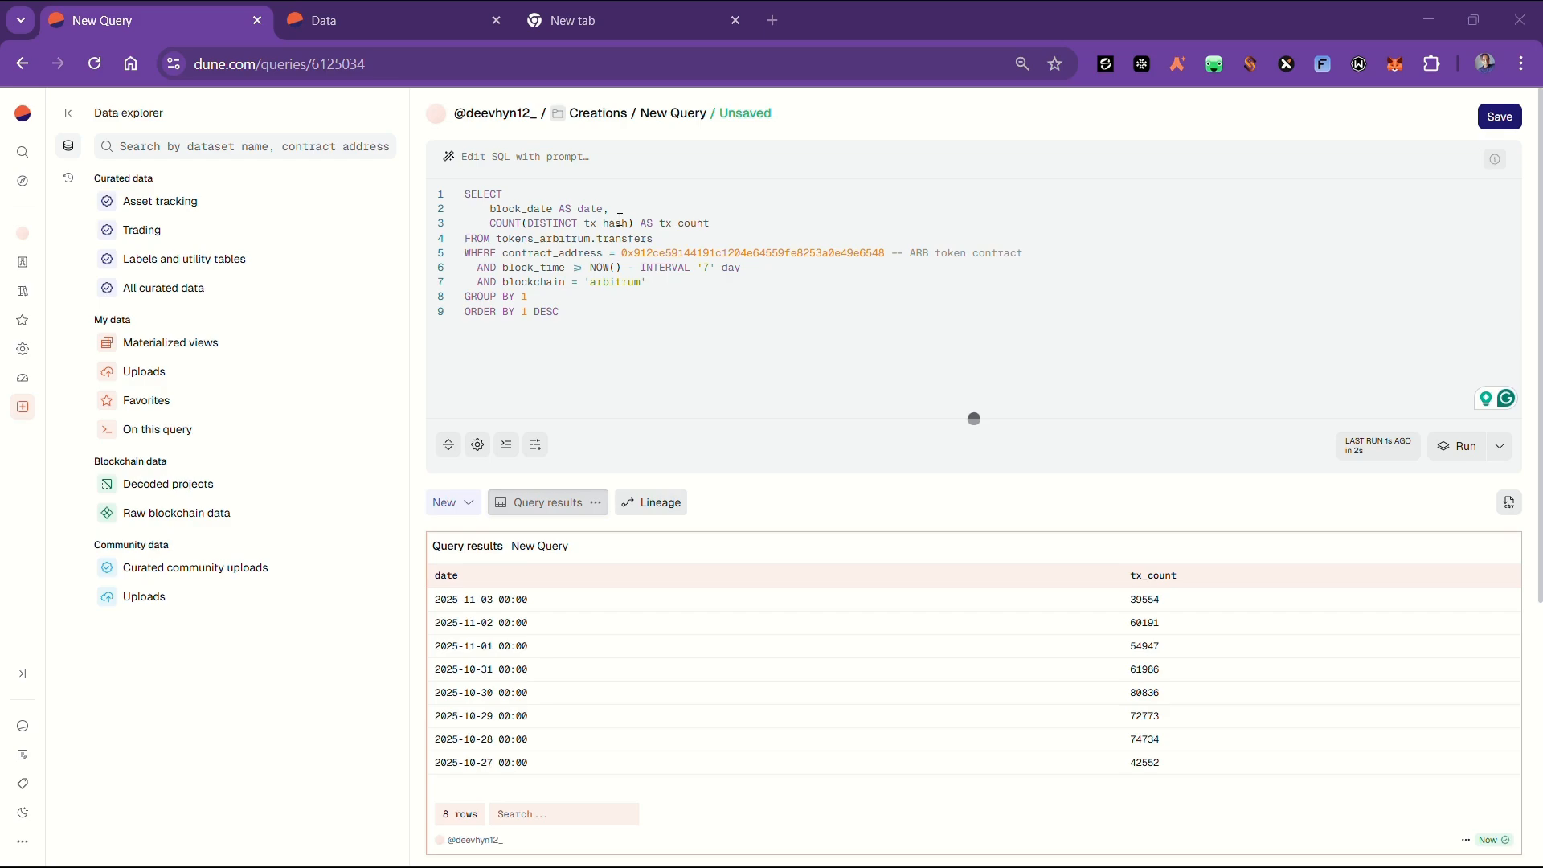
scroll(594, 689, "down", 1)
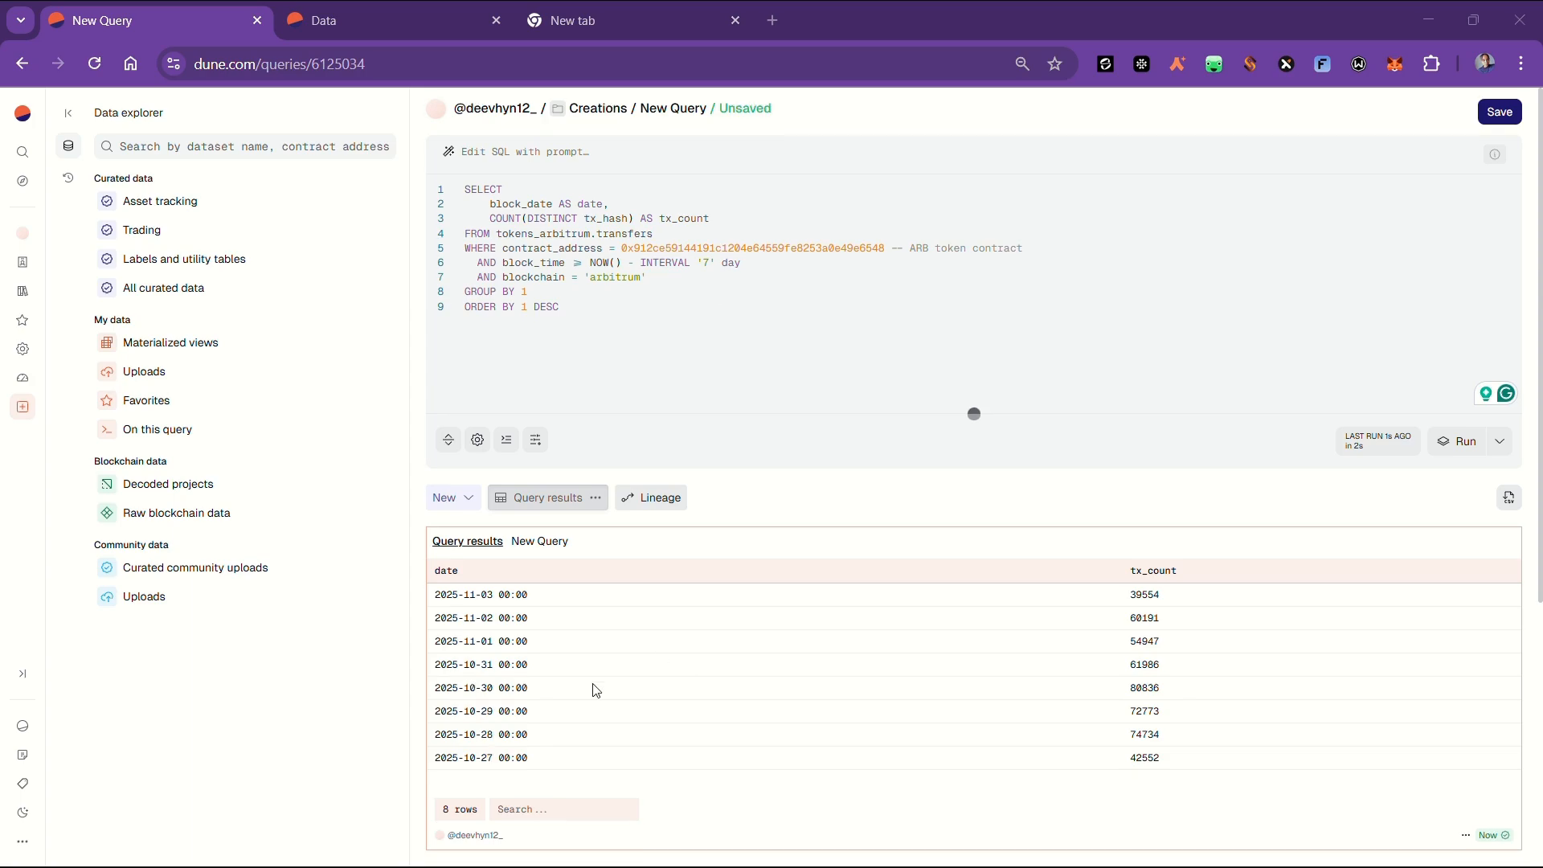
scroll(593, 689, "up", 1)
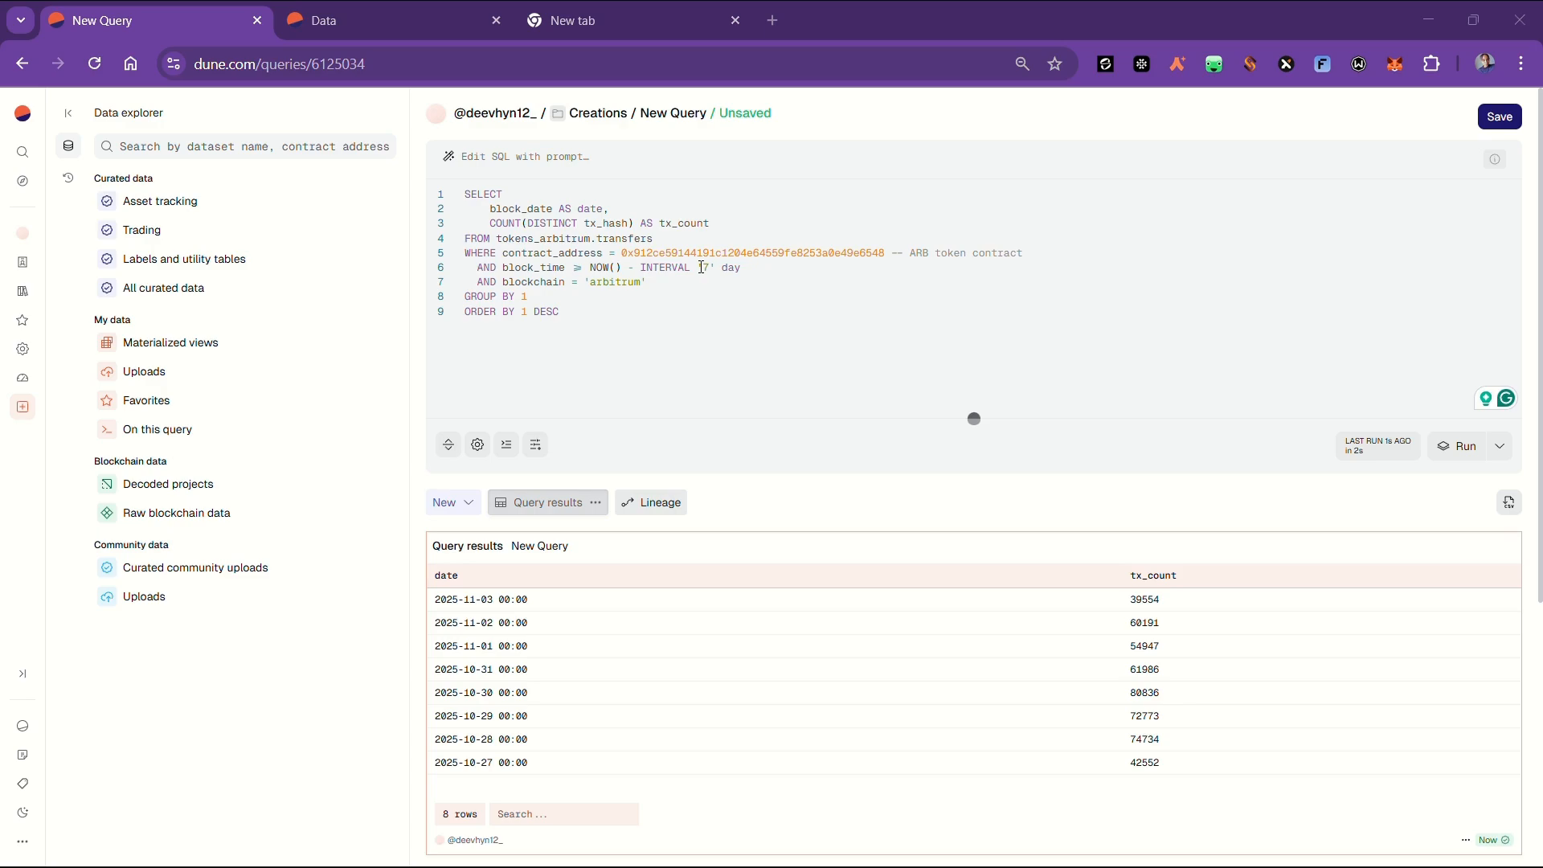
Replace the fixed 7 in the INTERVAL condition with the parameter {{interval}}.
left_click_drag(701, 267, 709, 265)
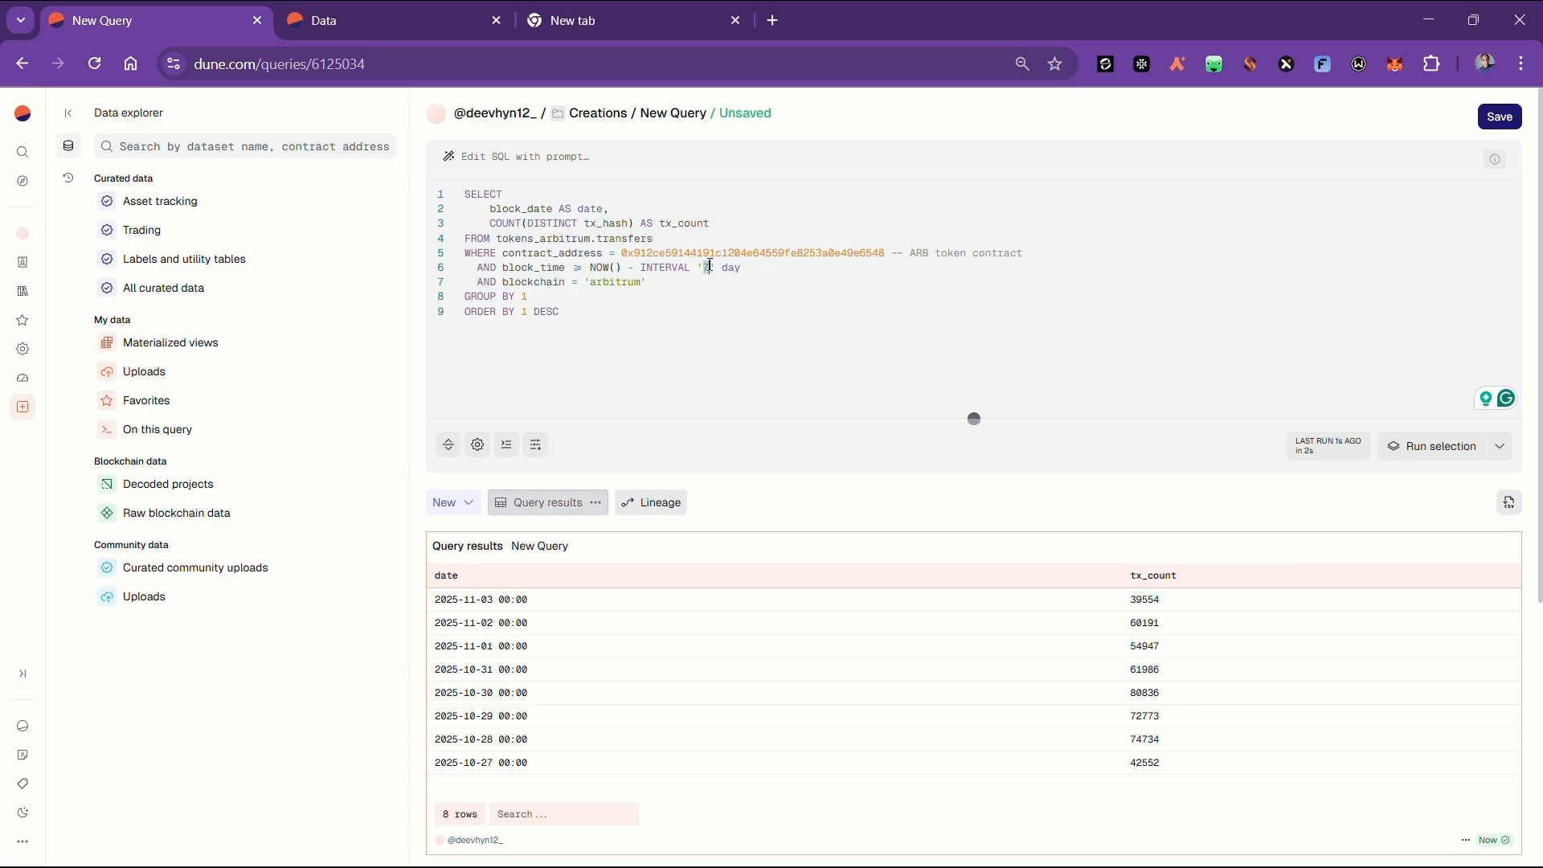
type("{{")
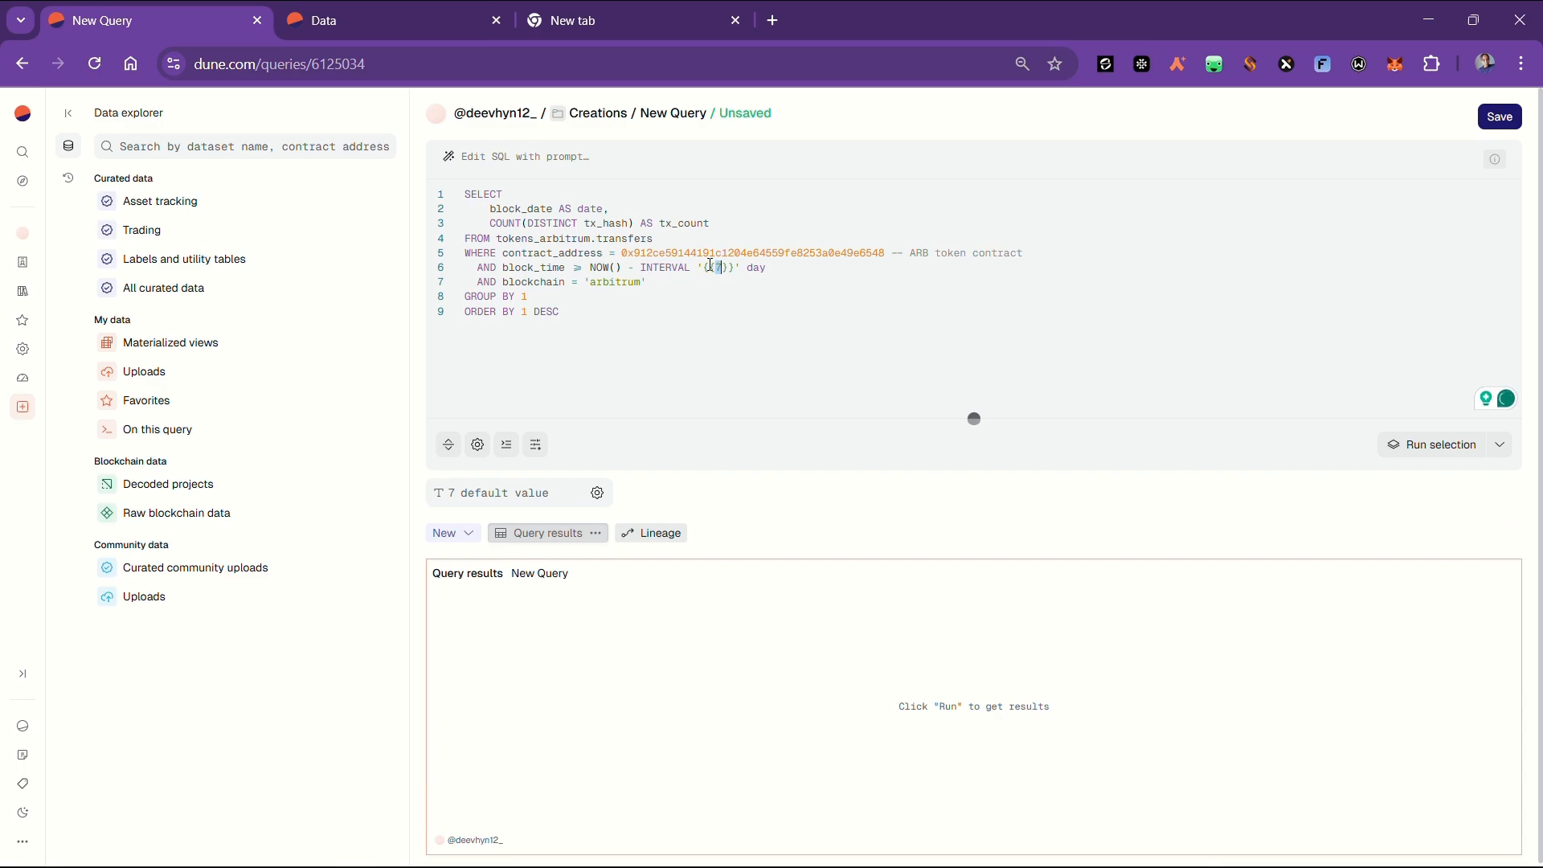
type("interval")
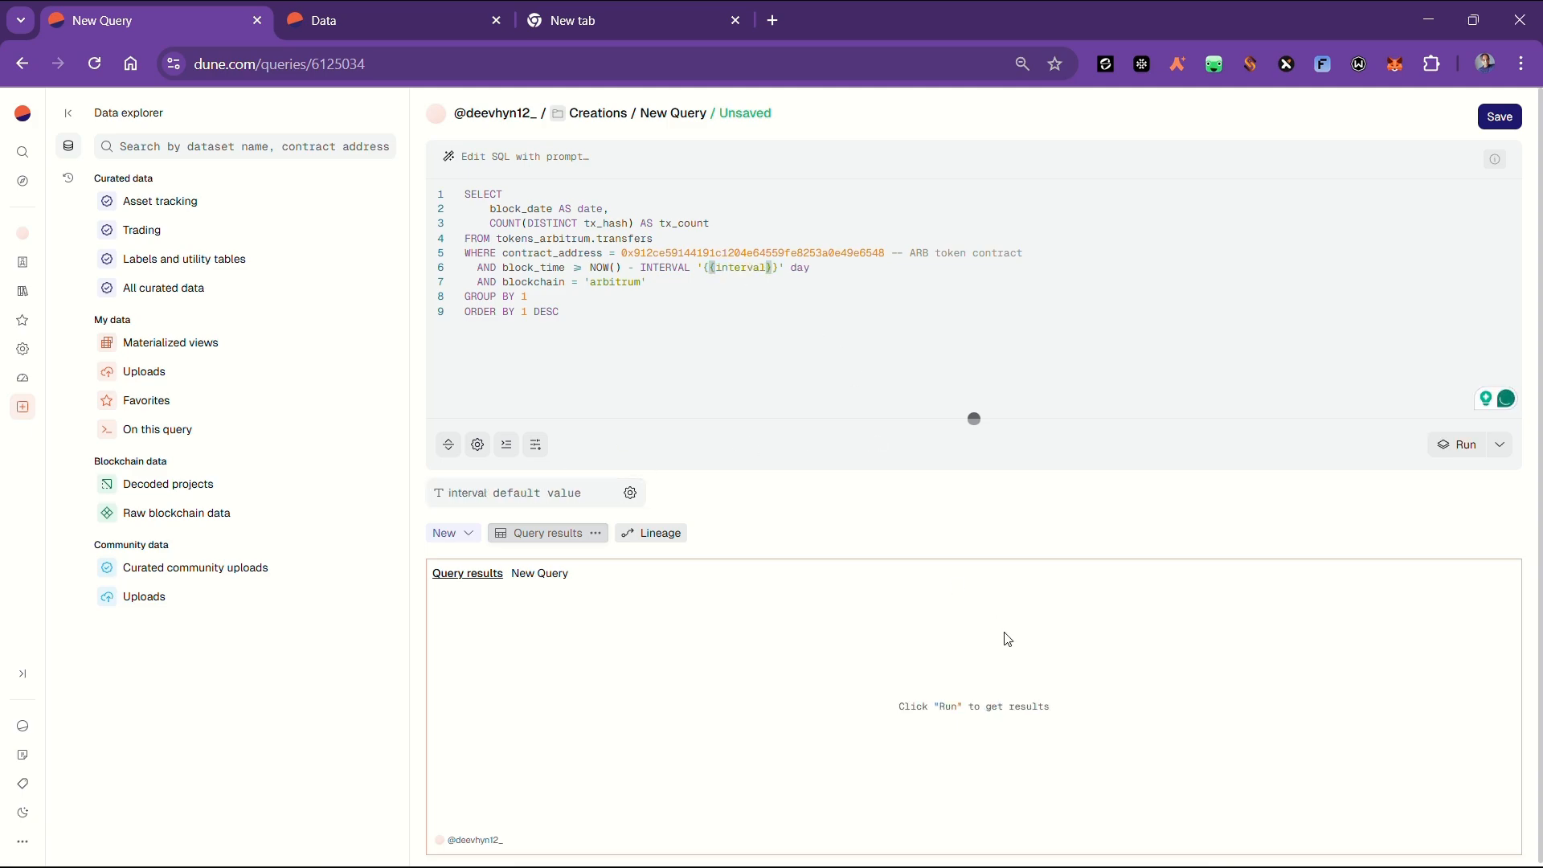
Configure the interval parameter as a Number with a default of 14 and save it.
left_click(630, 493)
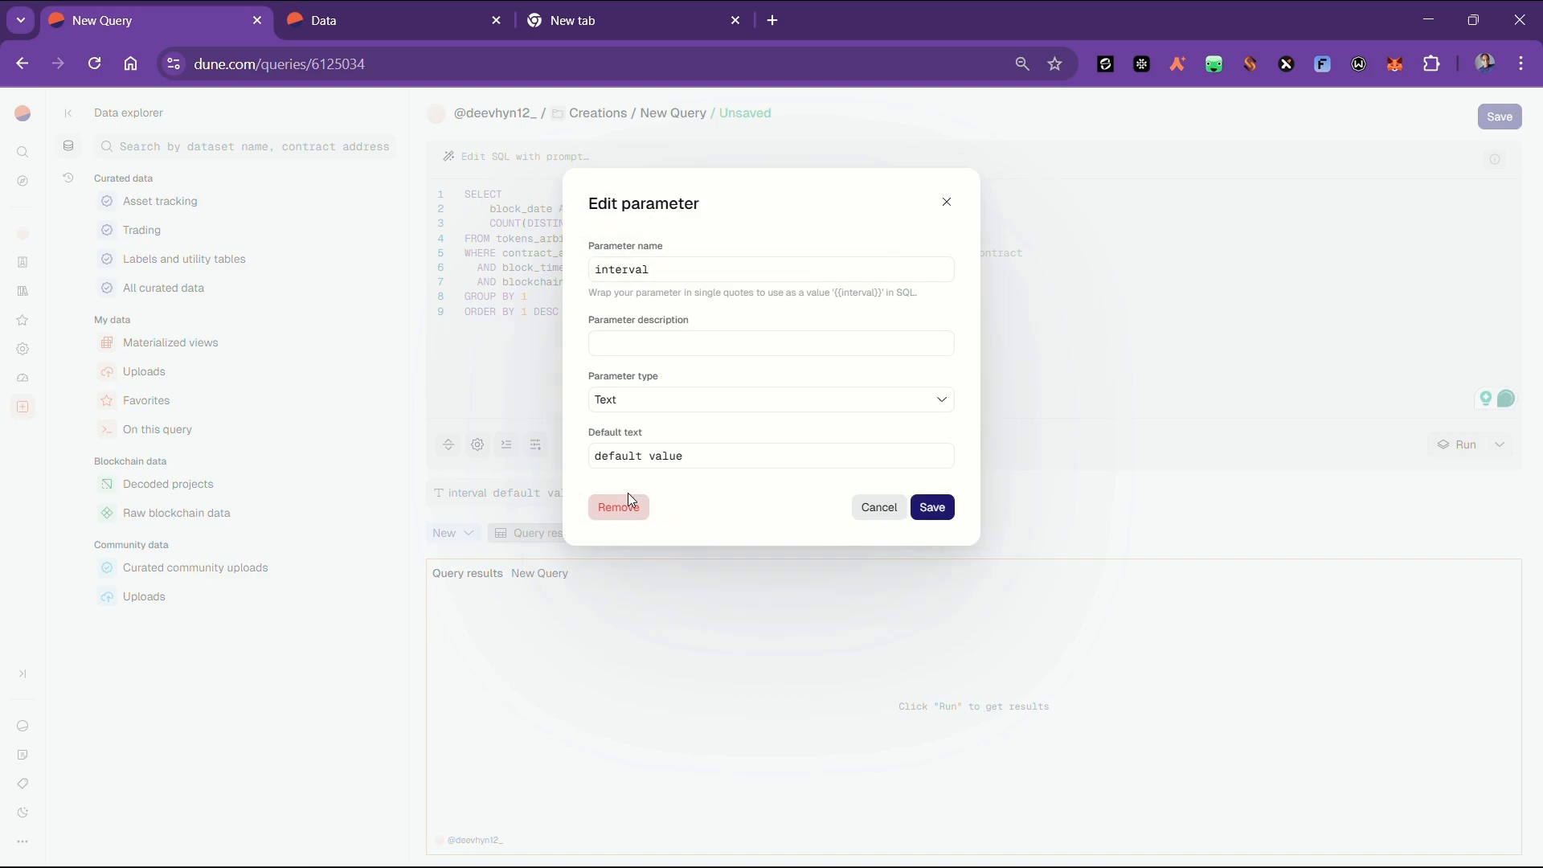
left_click(706, 404)
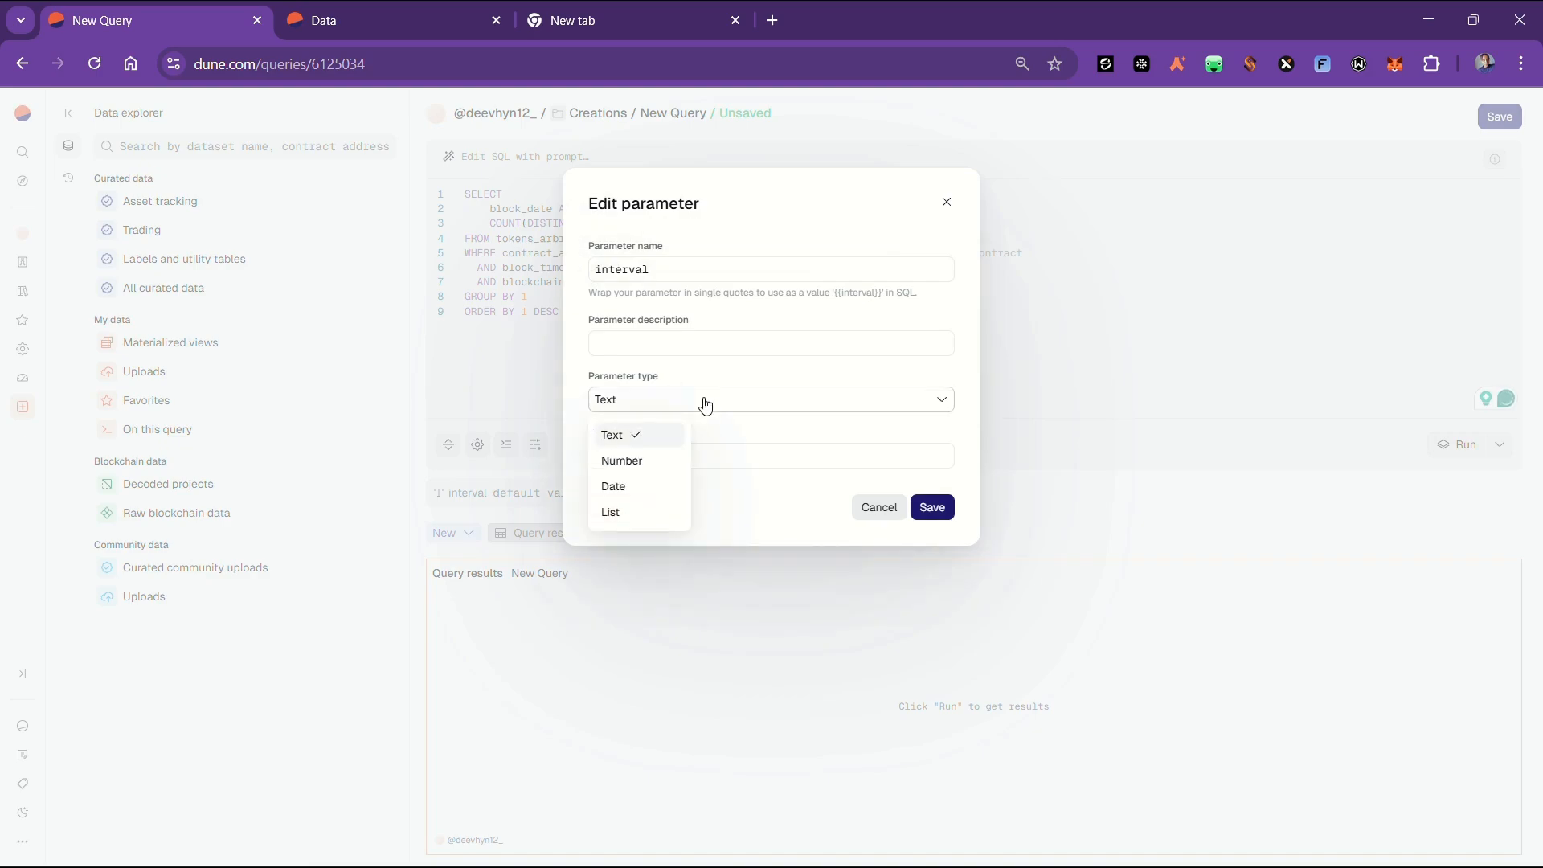
left_click(631, 459)
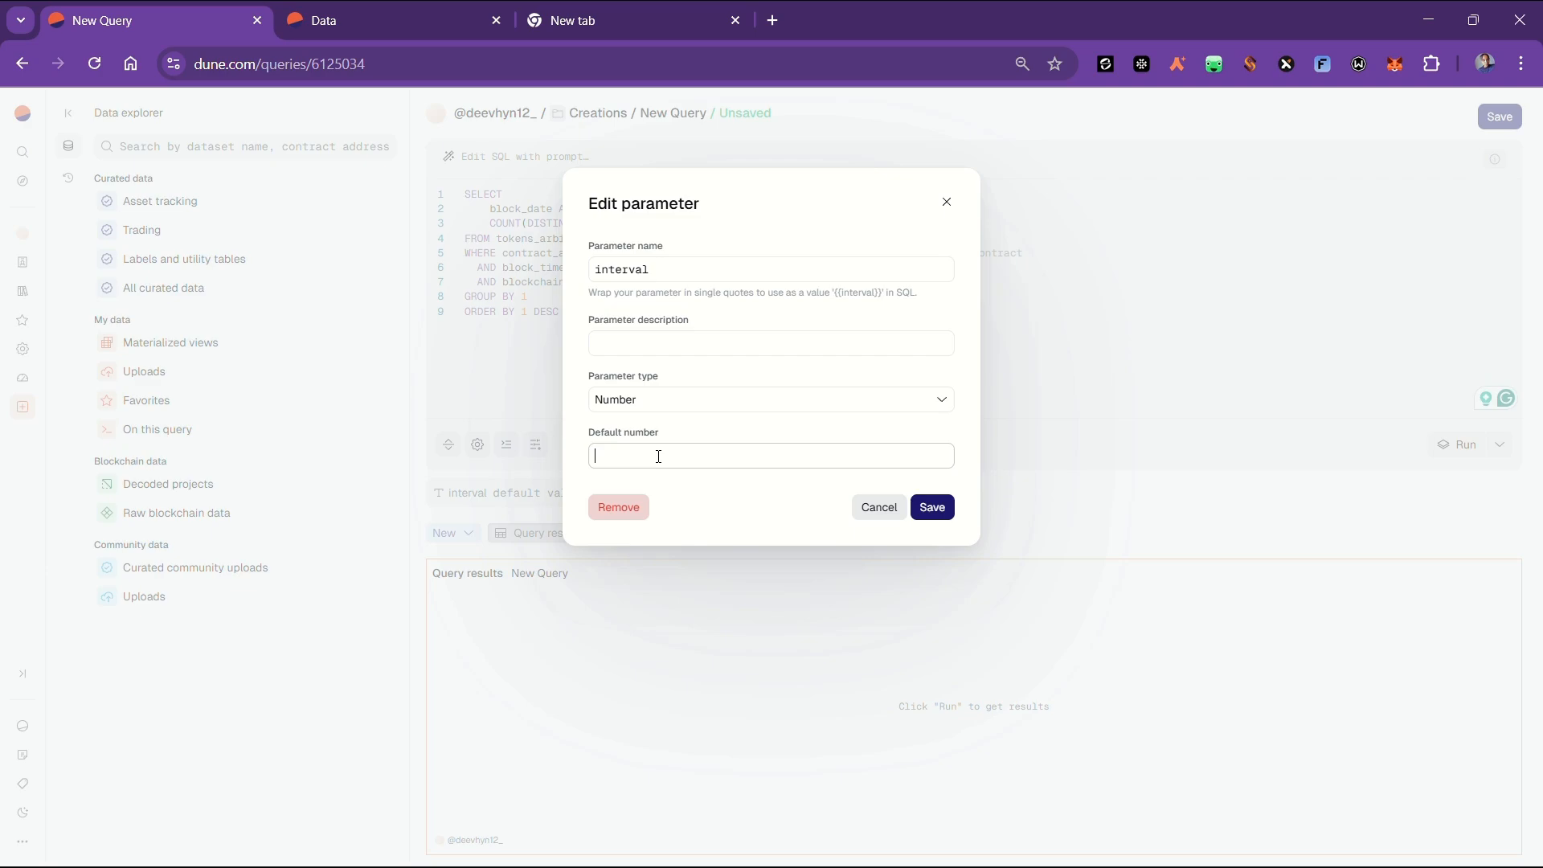
type("14")
left_click(940, 507)
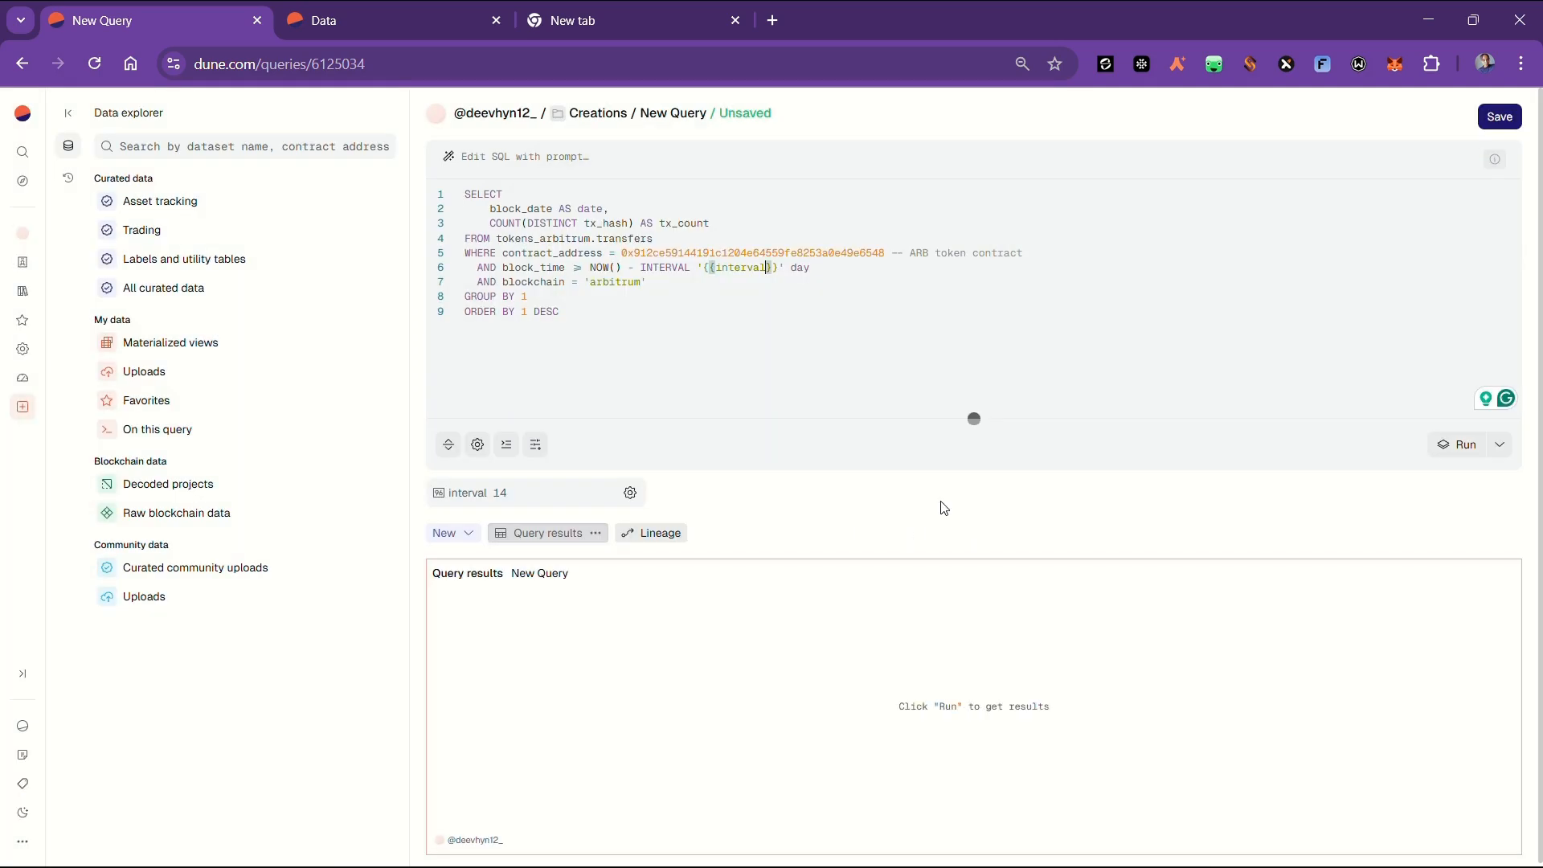
Run the query with the 14-day interval and review the daily transaction counts.
left_click(1454, 440)
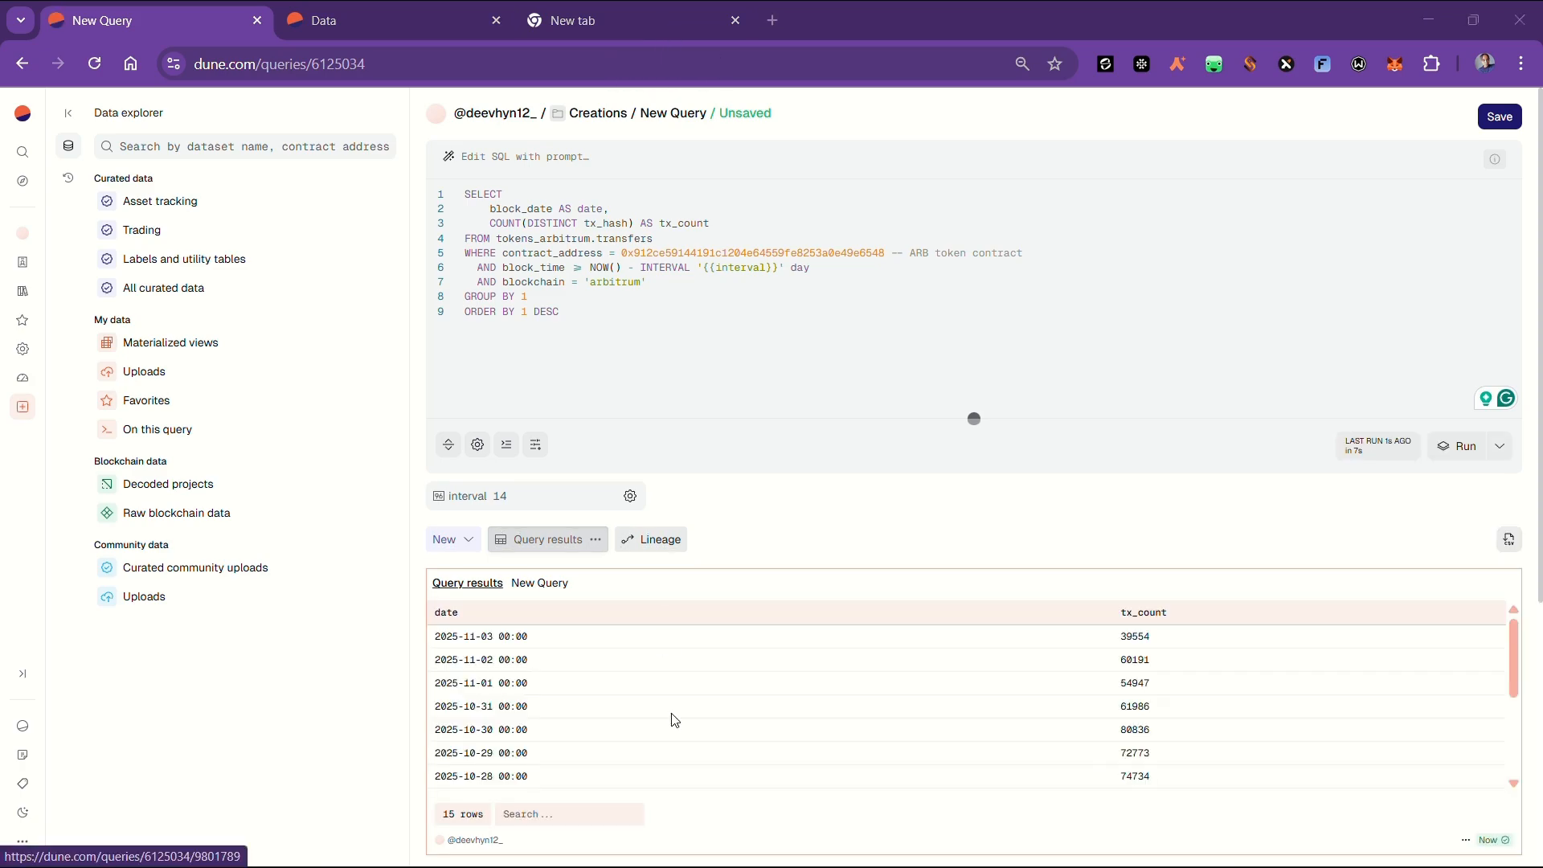
scroll(671, 718, "down", 2)
scroll(671, 717, "down", 2)
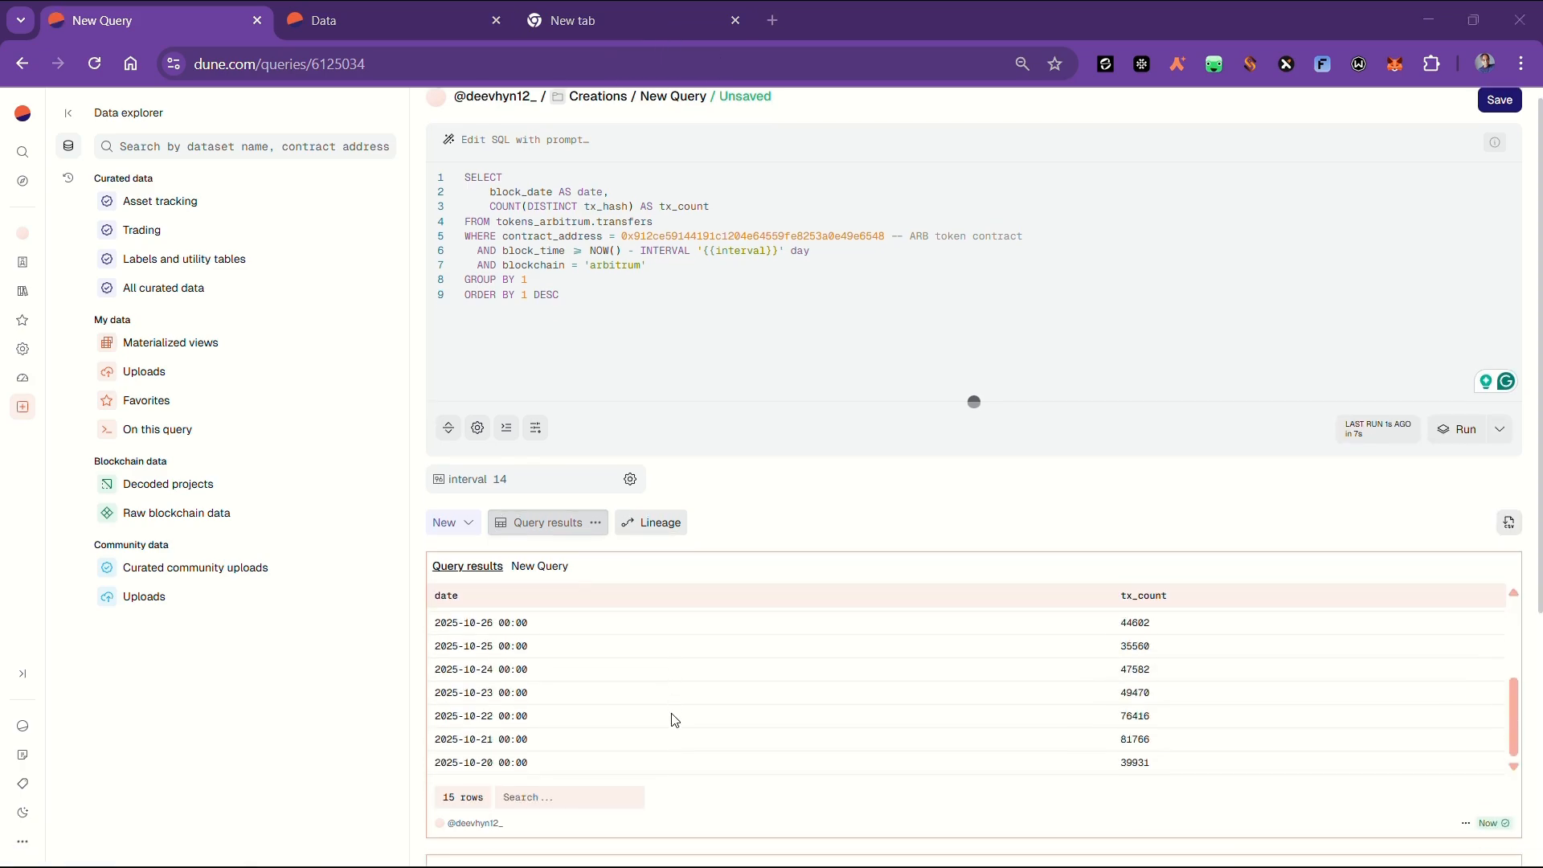
scroll(673, 719, "down", 2)
scroll(723, 635, "up", 5)
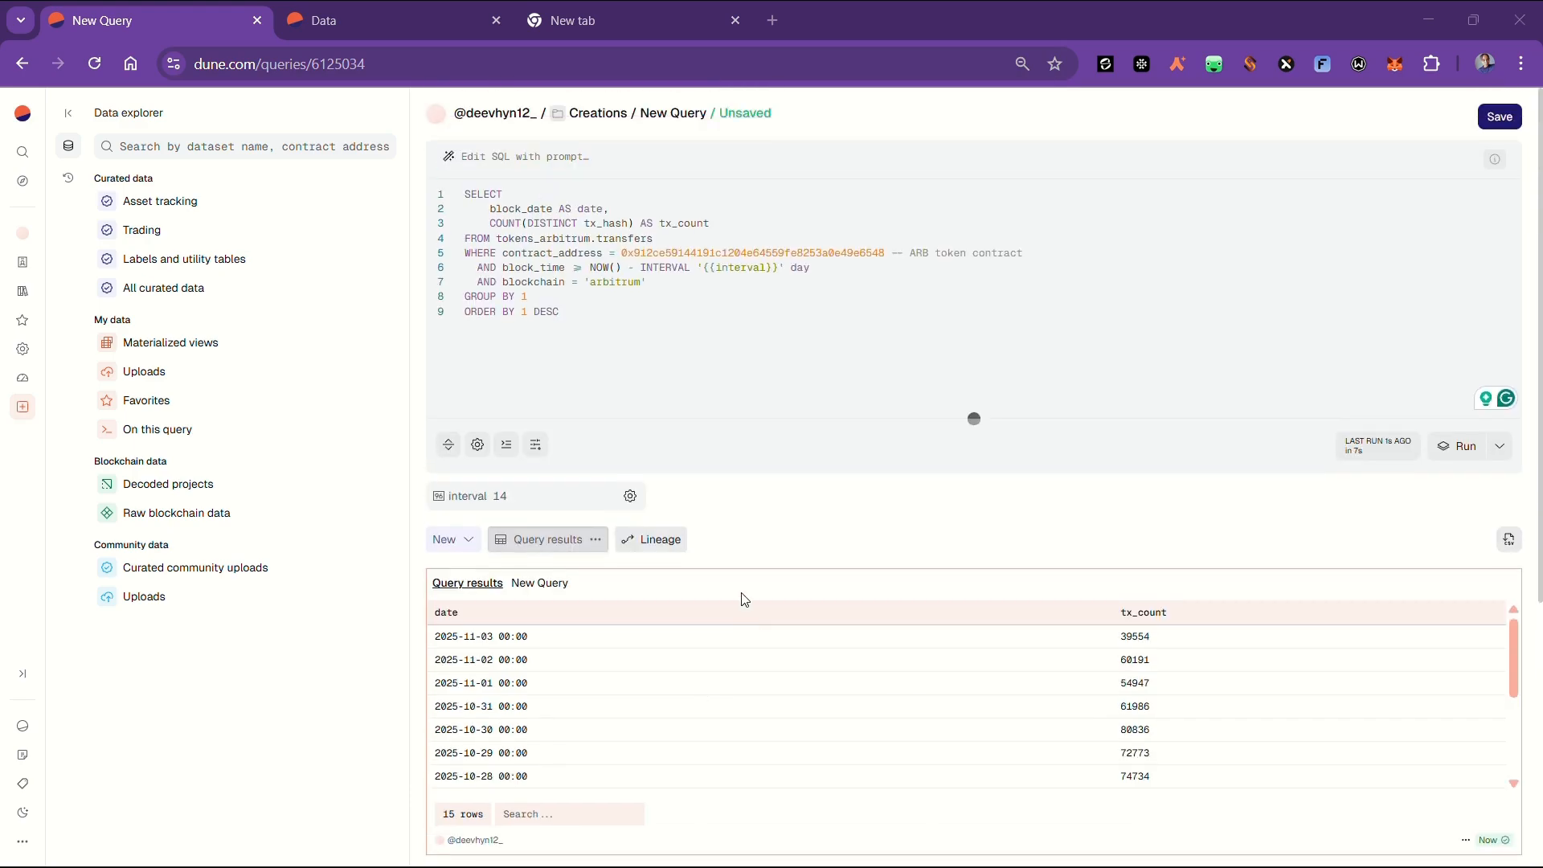
Set the interval parameter to 30, rerun the query and look through the results.
left_click(527, 498)
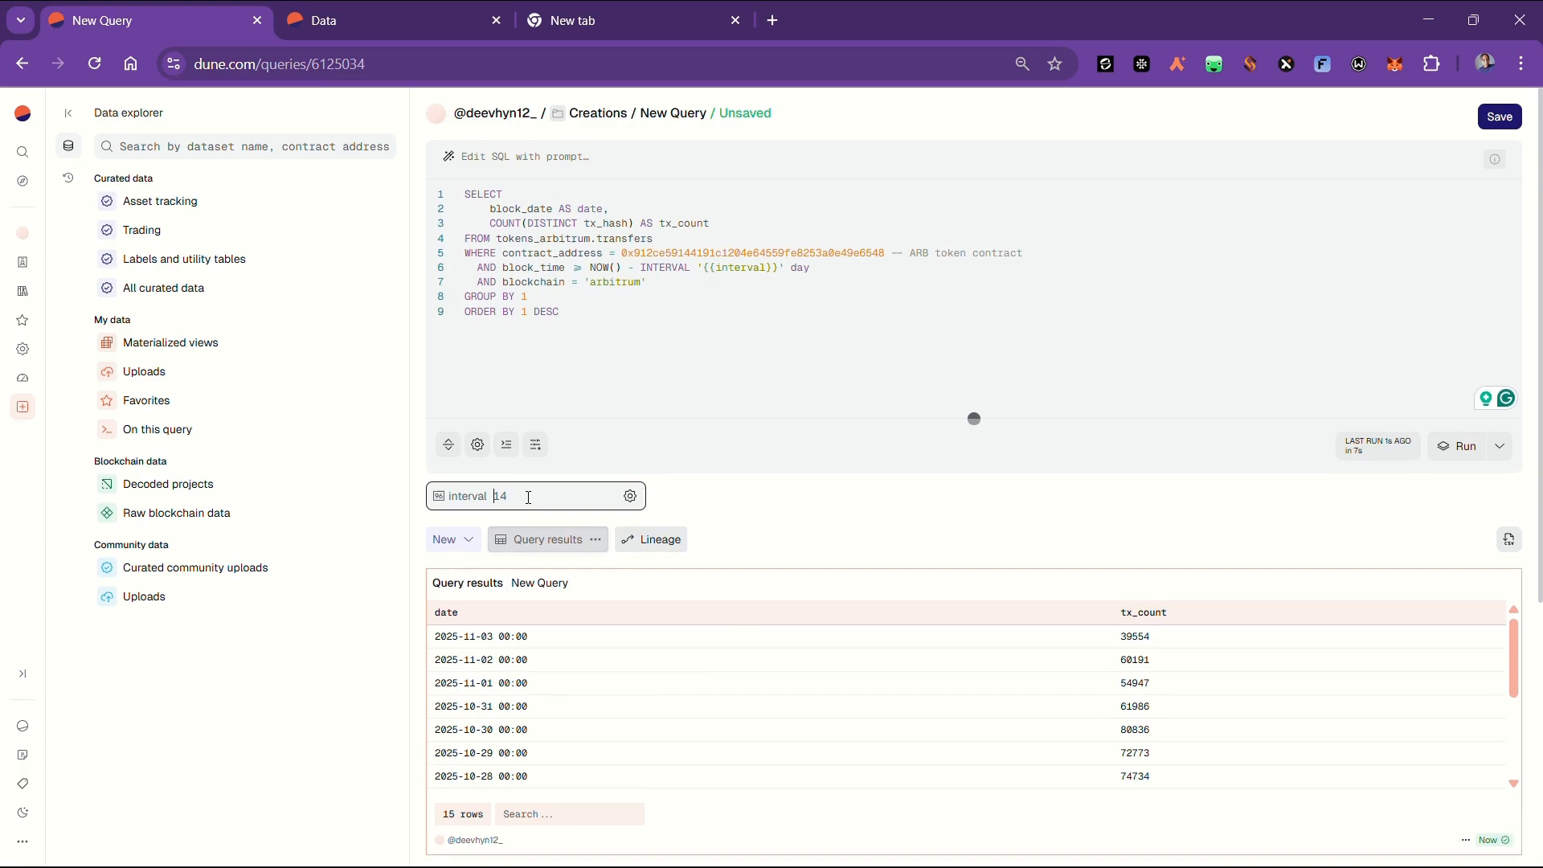
key("BackSpace")
key("BackSpace")
type("30")
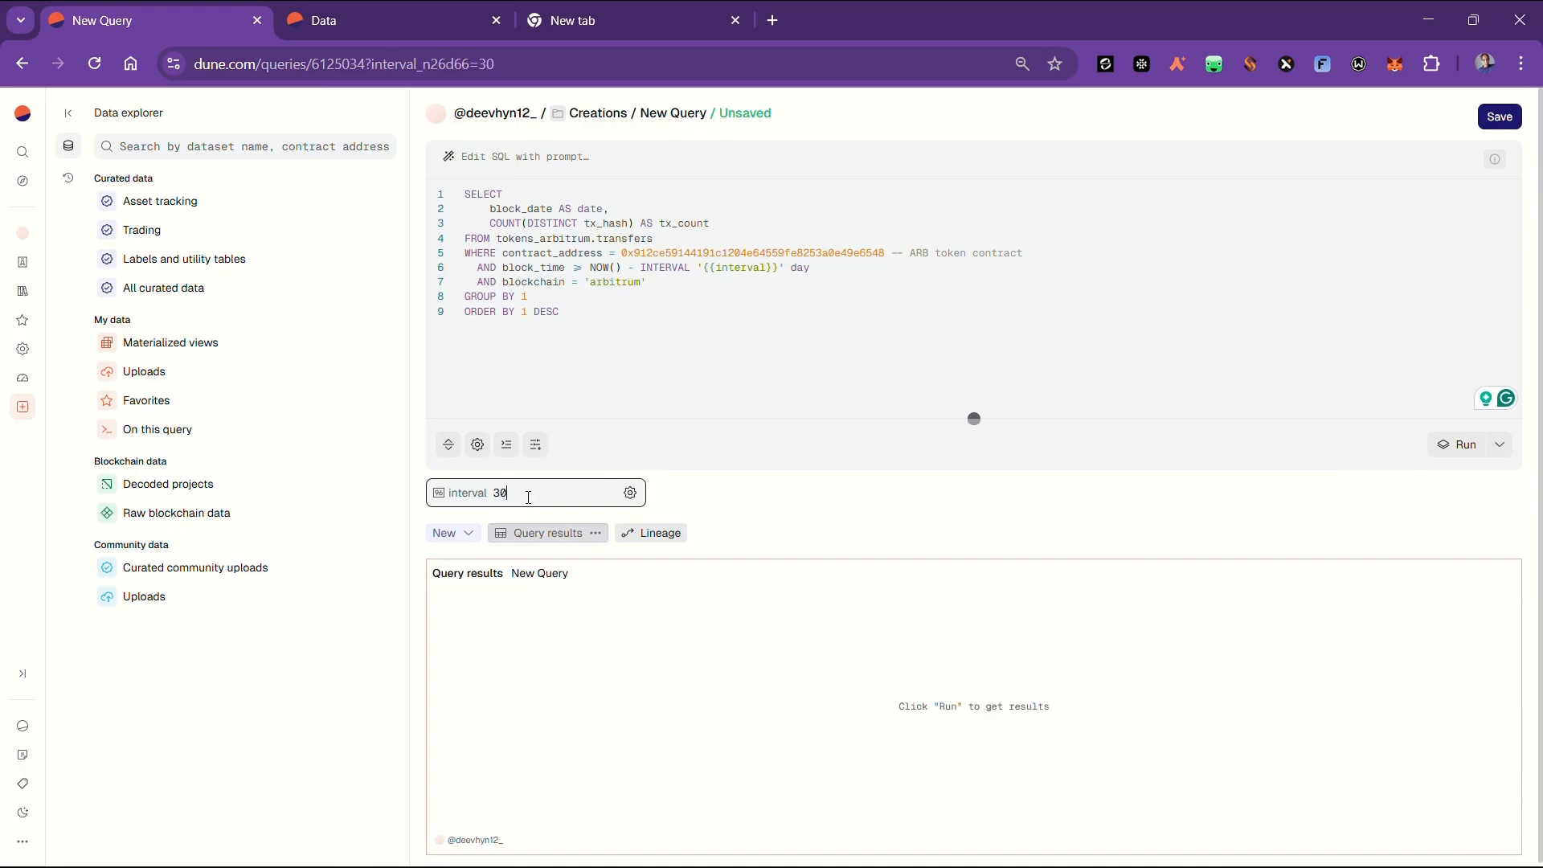
left_click(1435, 441)
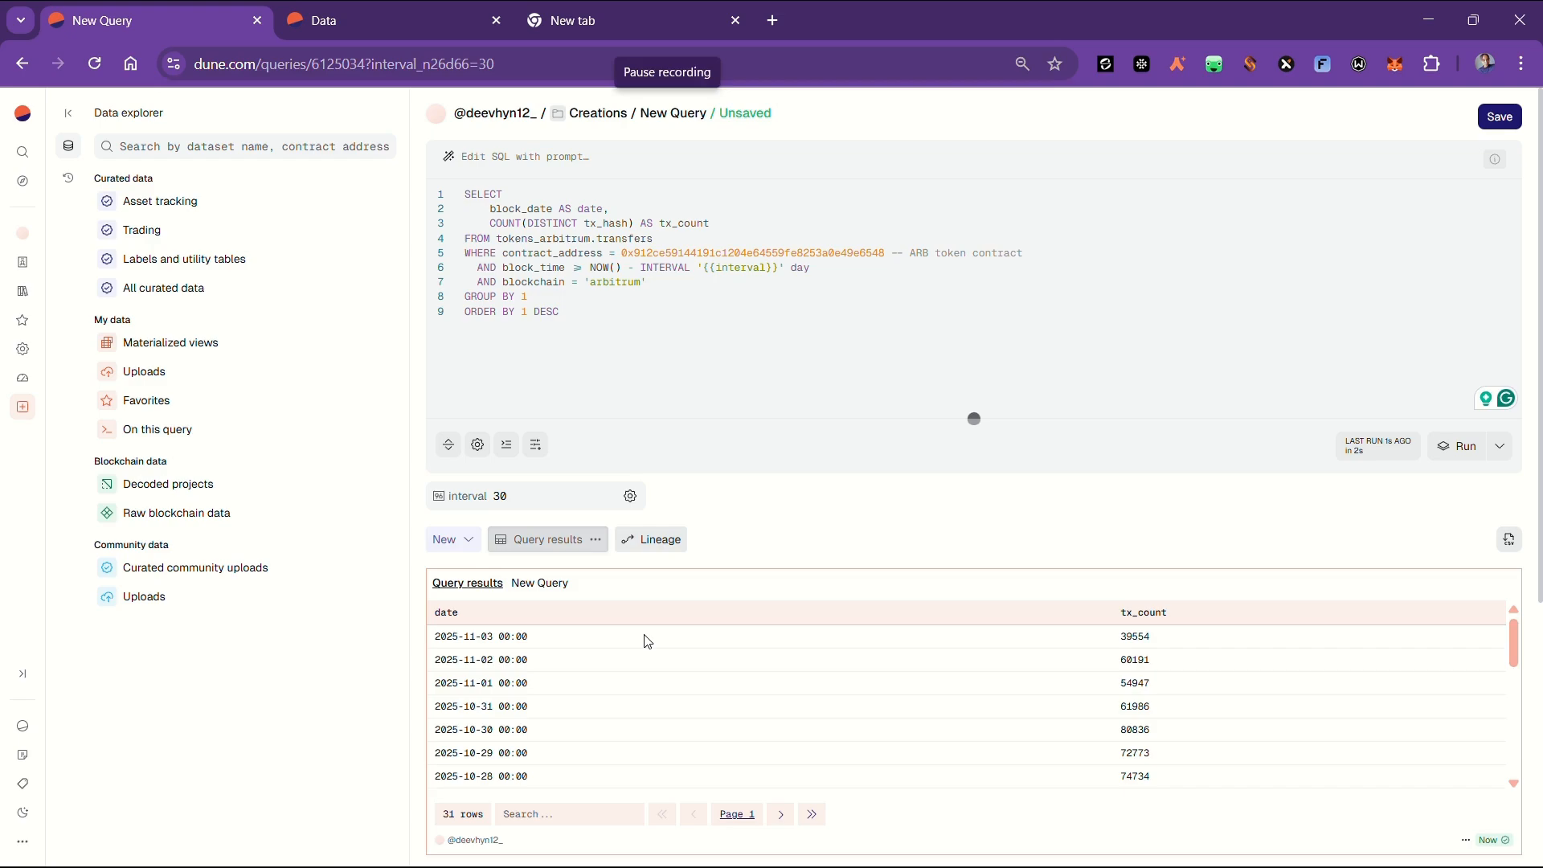
scroll(648, 641, "down", 5)
scroll(647, 641, "up", 5)
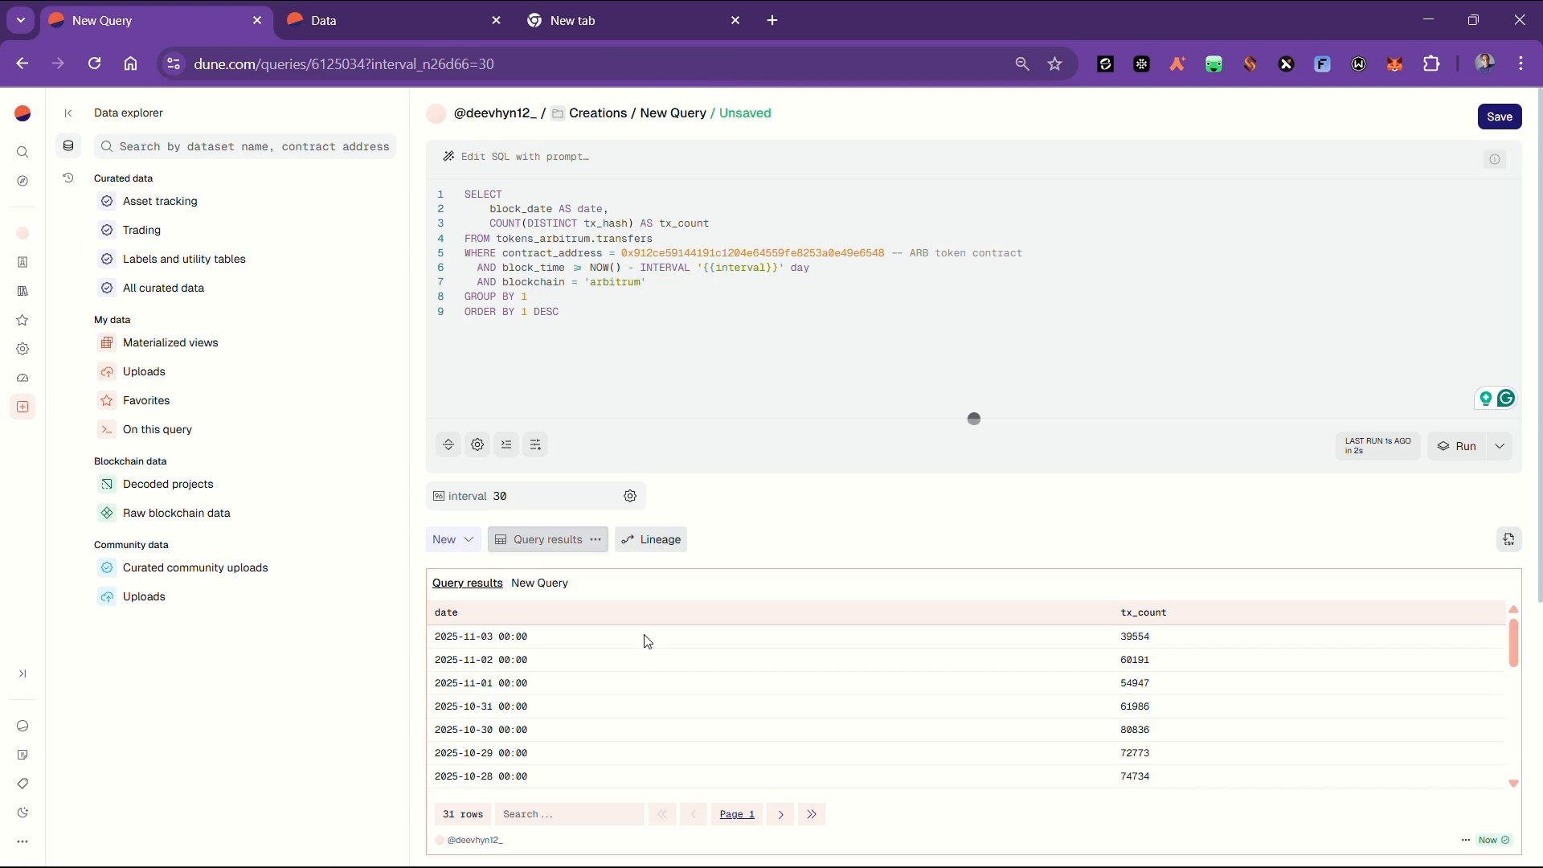
Create a bar chart from the query results and save the query as "ARB Tx count".
left_click(454, 540)
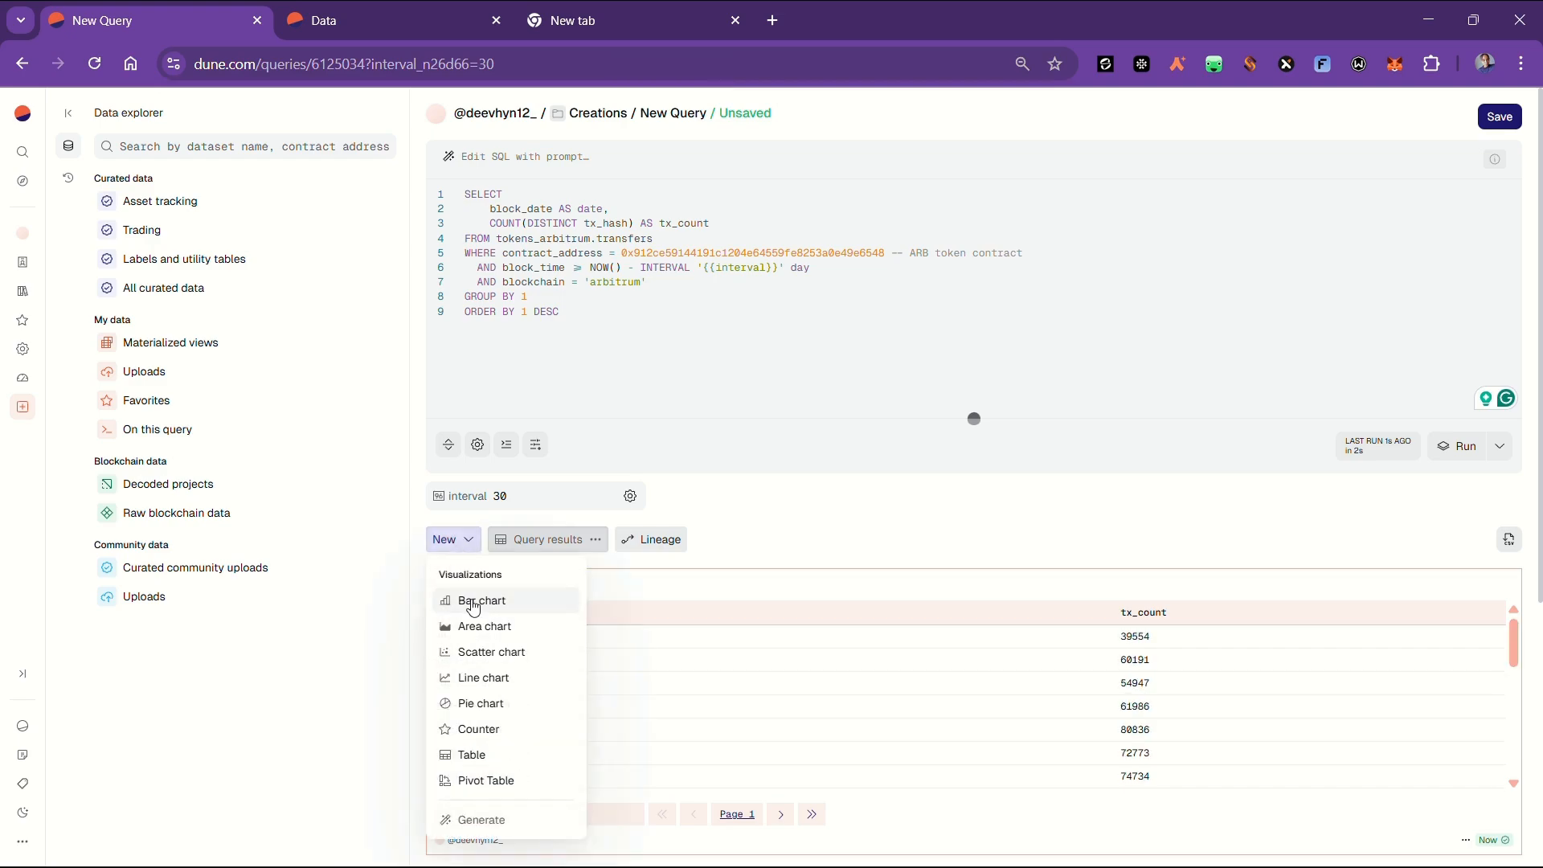
key("Escape")
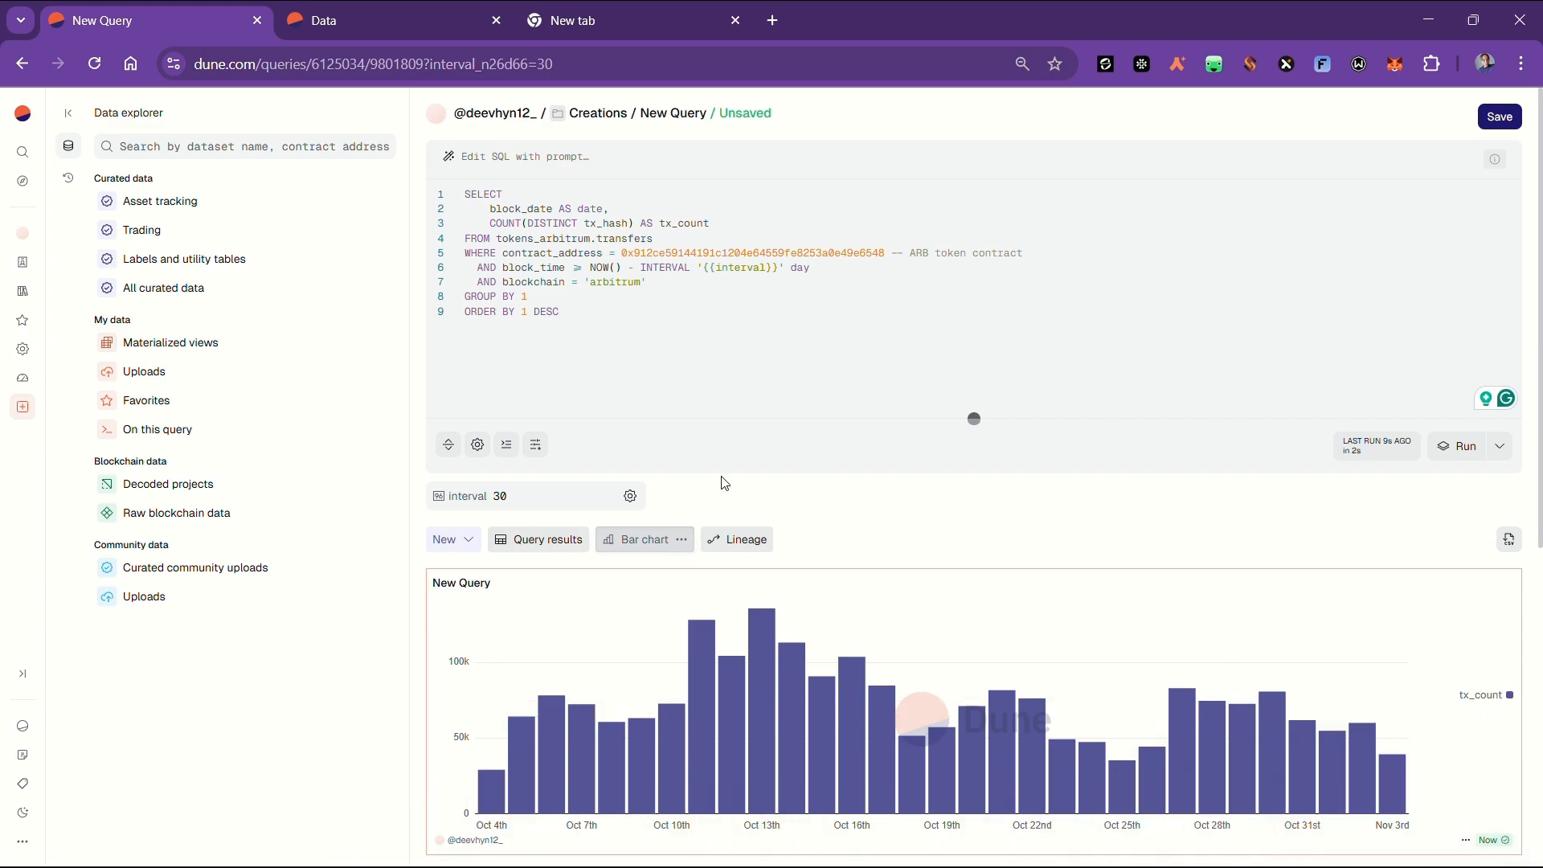
left_click(1499, 116)
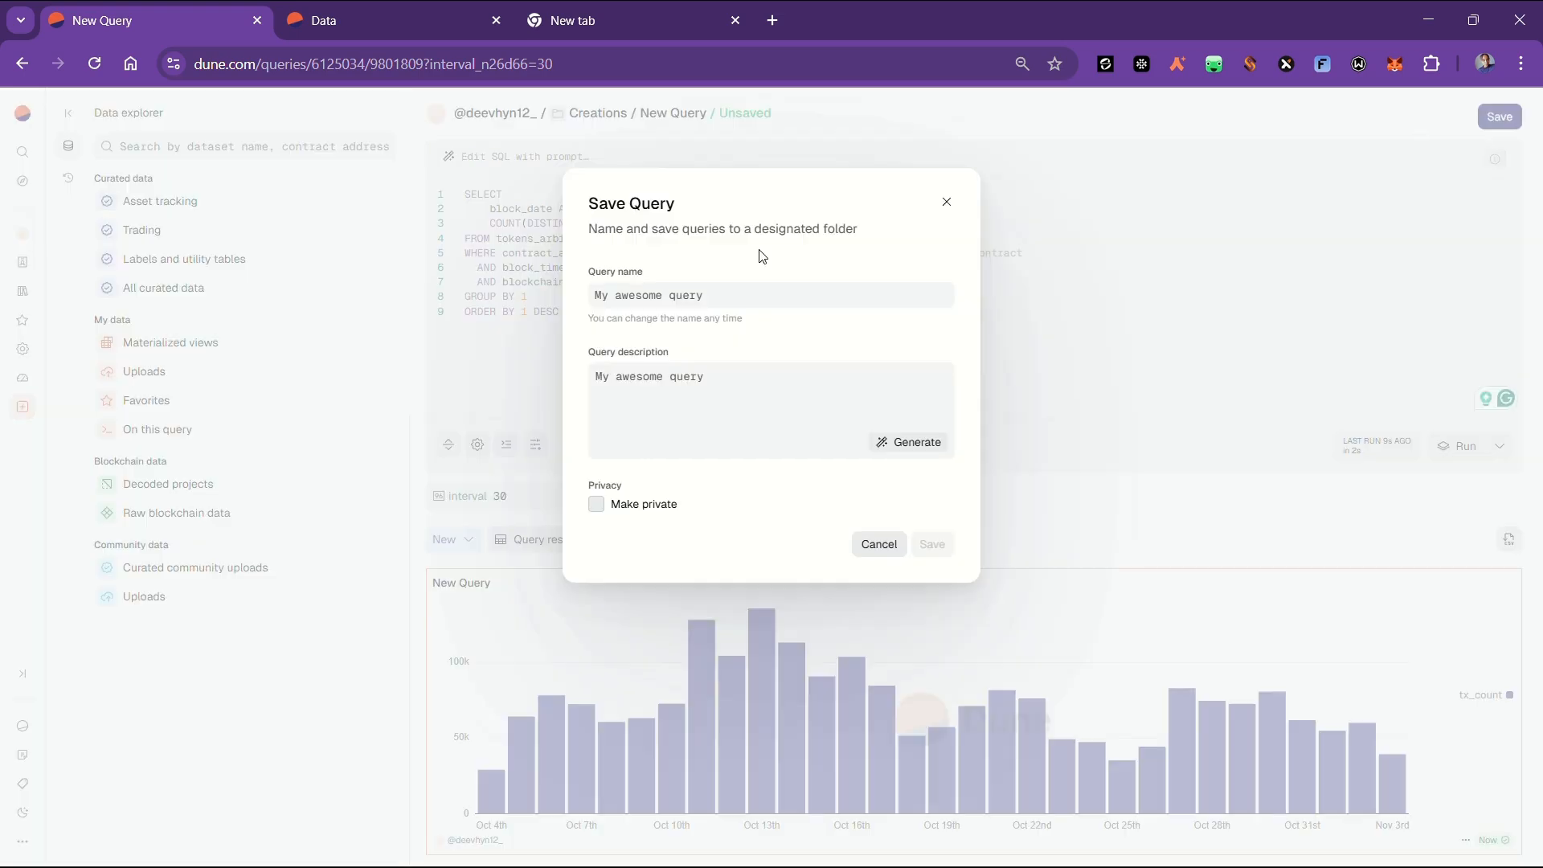
left_click(718, 297)
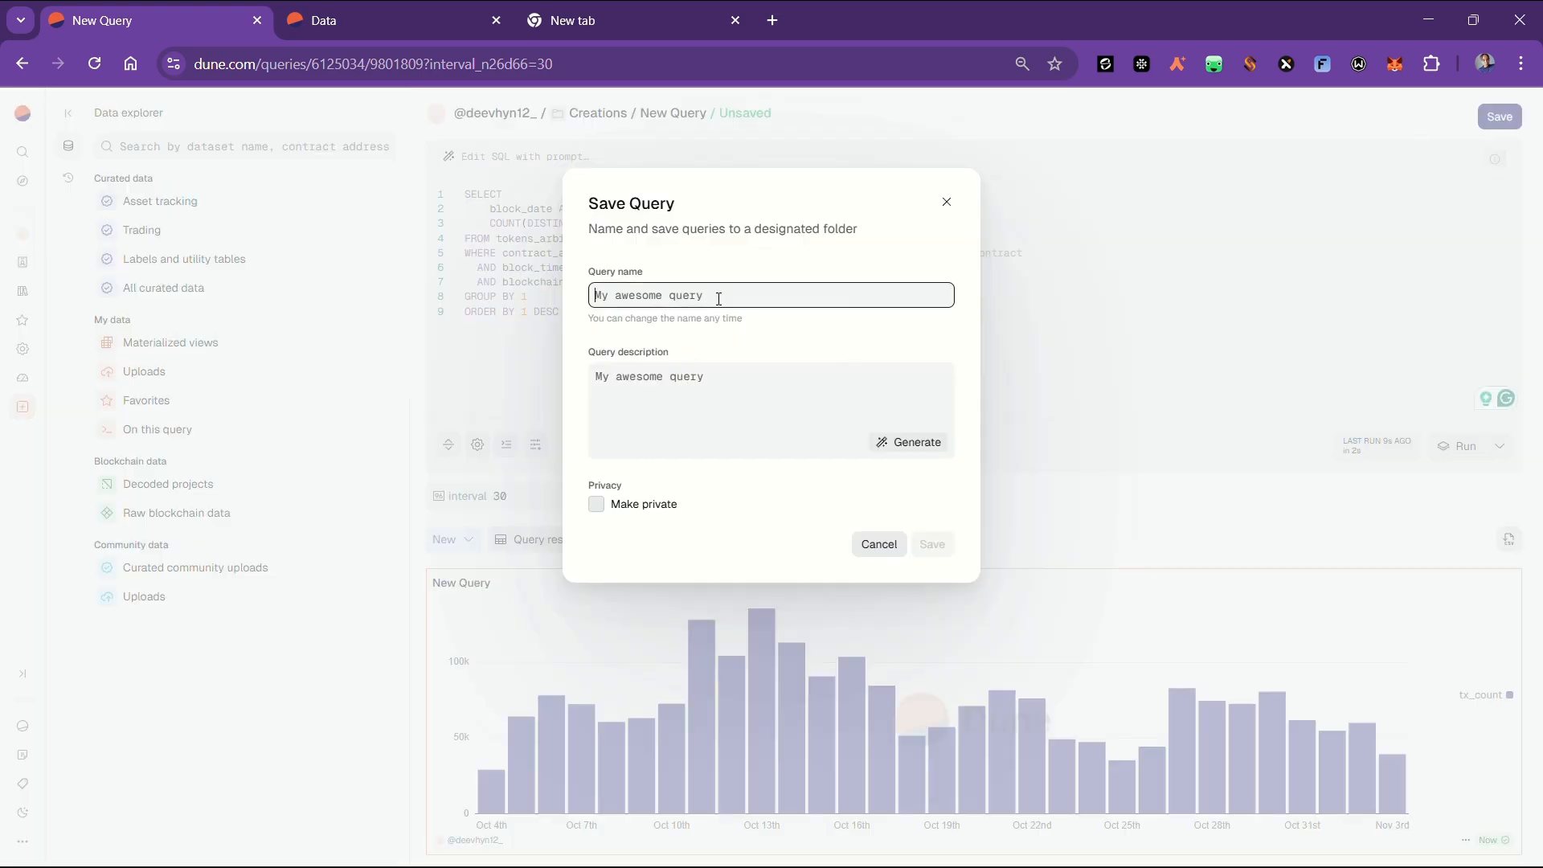
type("ARB")
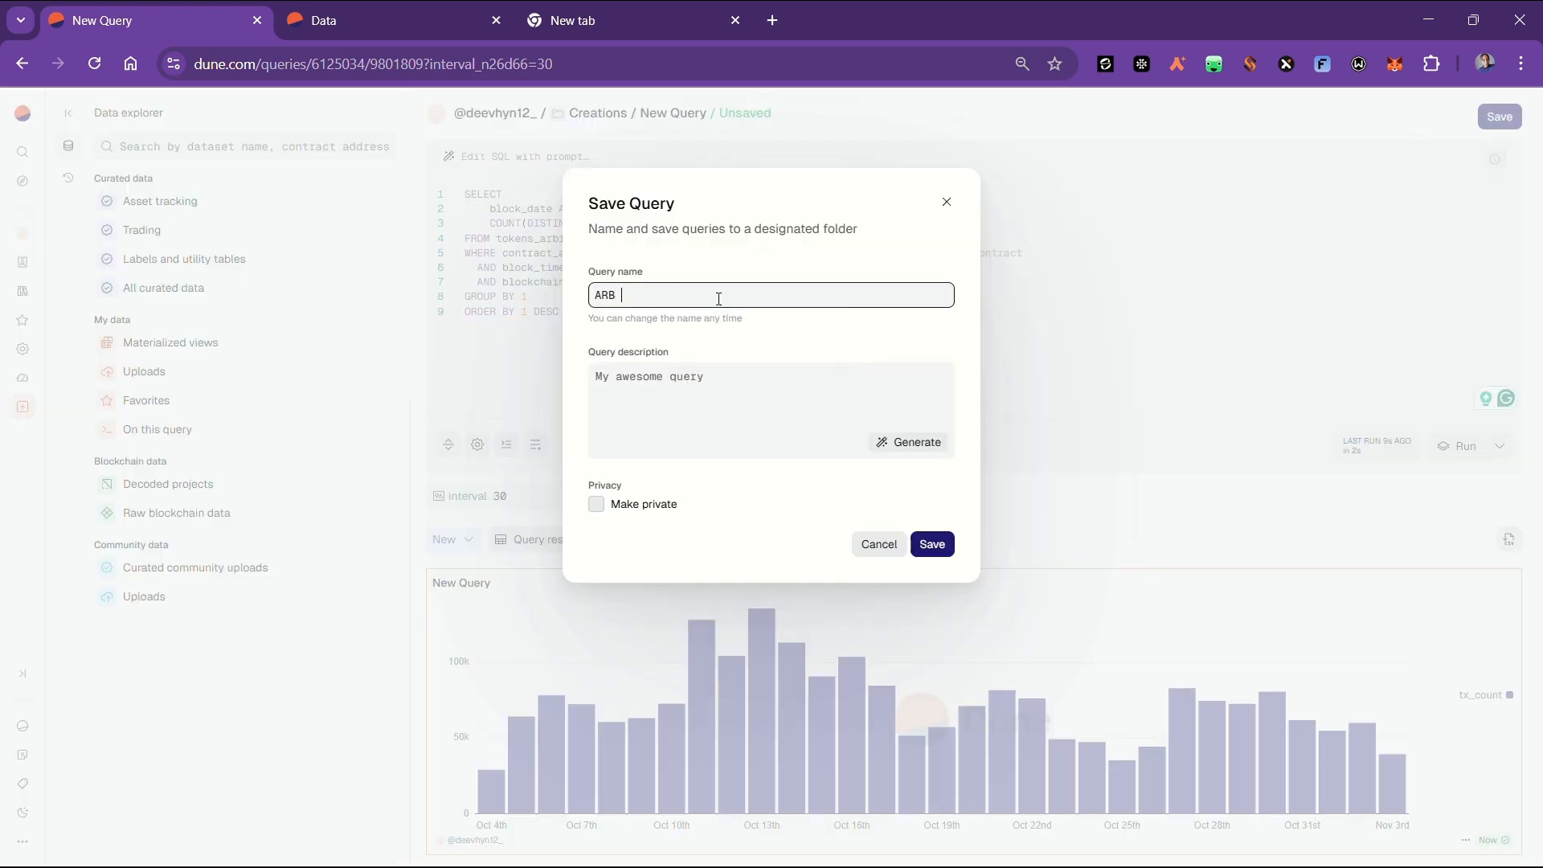
type(" Tx count")
left_click(932, 544)
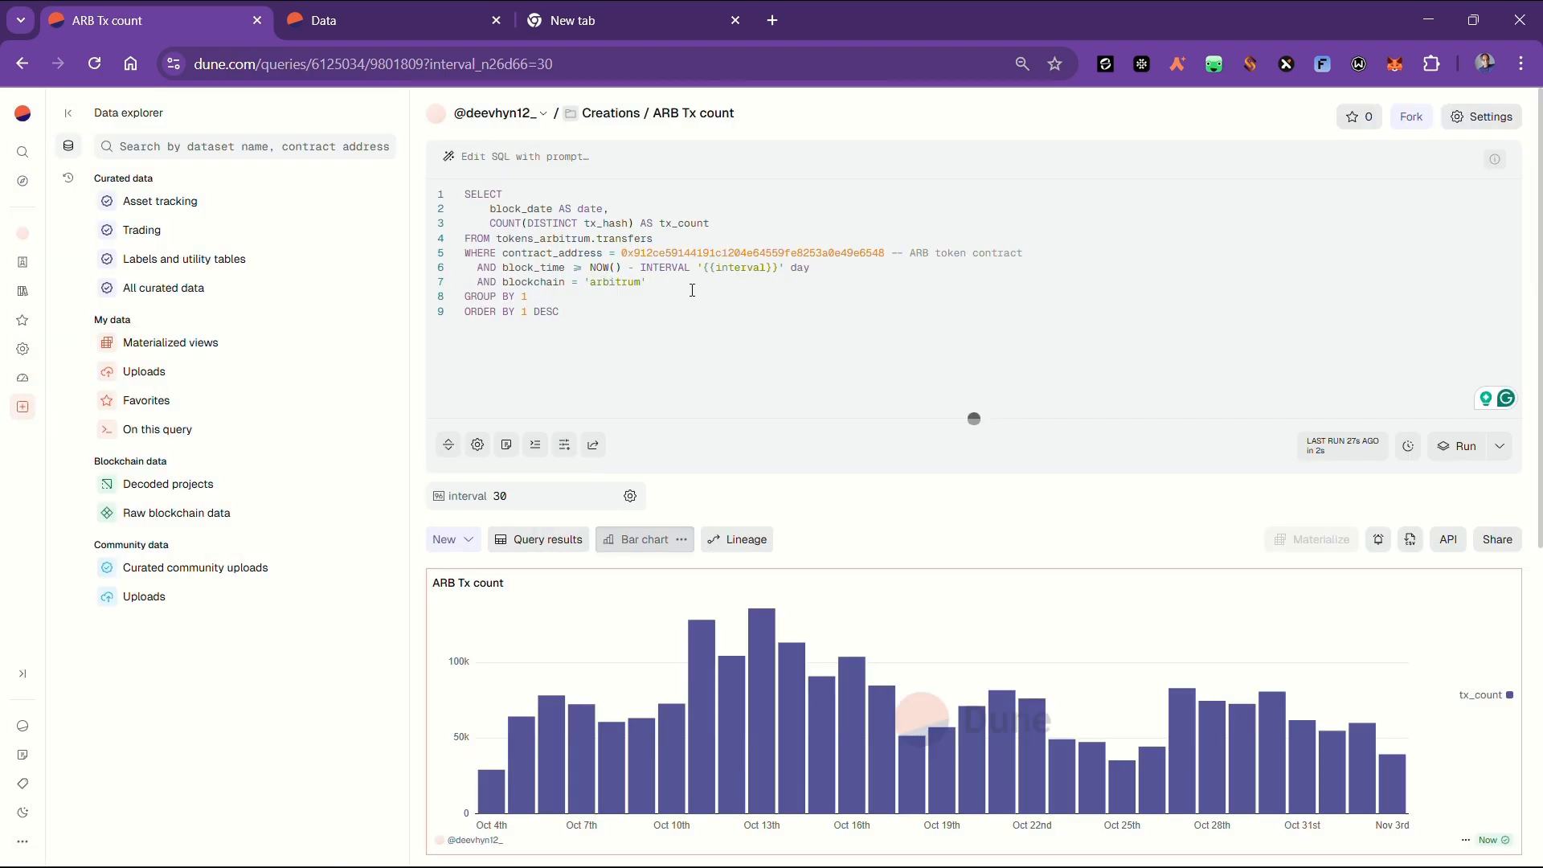
Add the ARB Tx count bar chart to the Data dashboard.
left_click(681, 539)
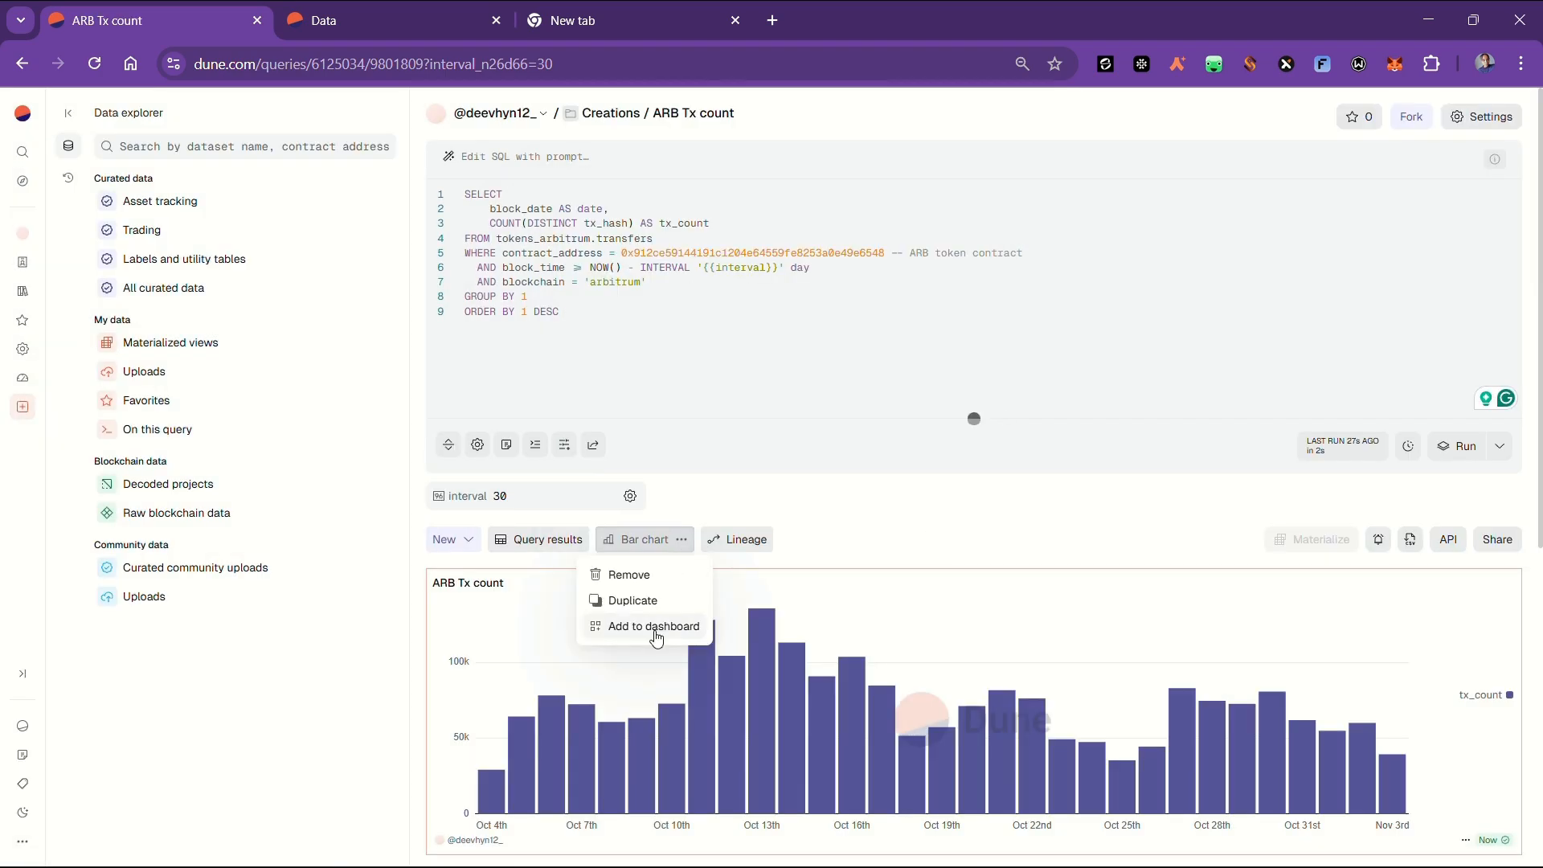
left_click(654, 627)
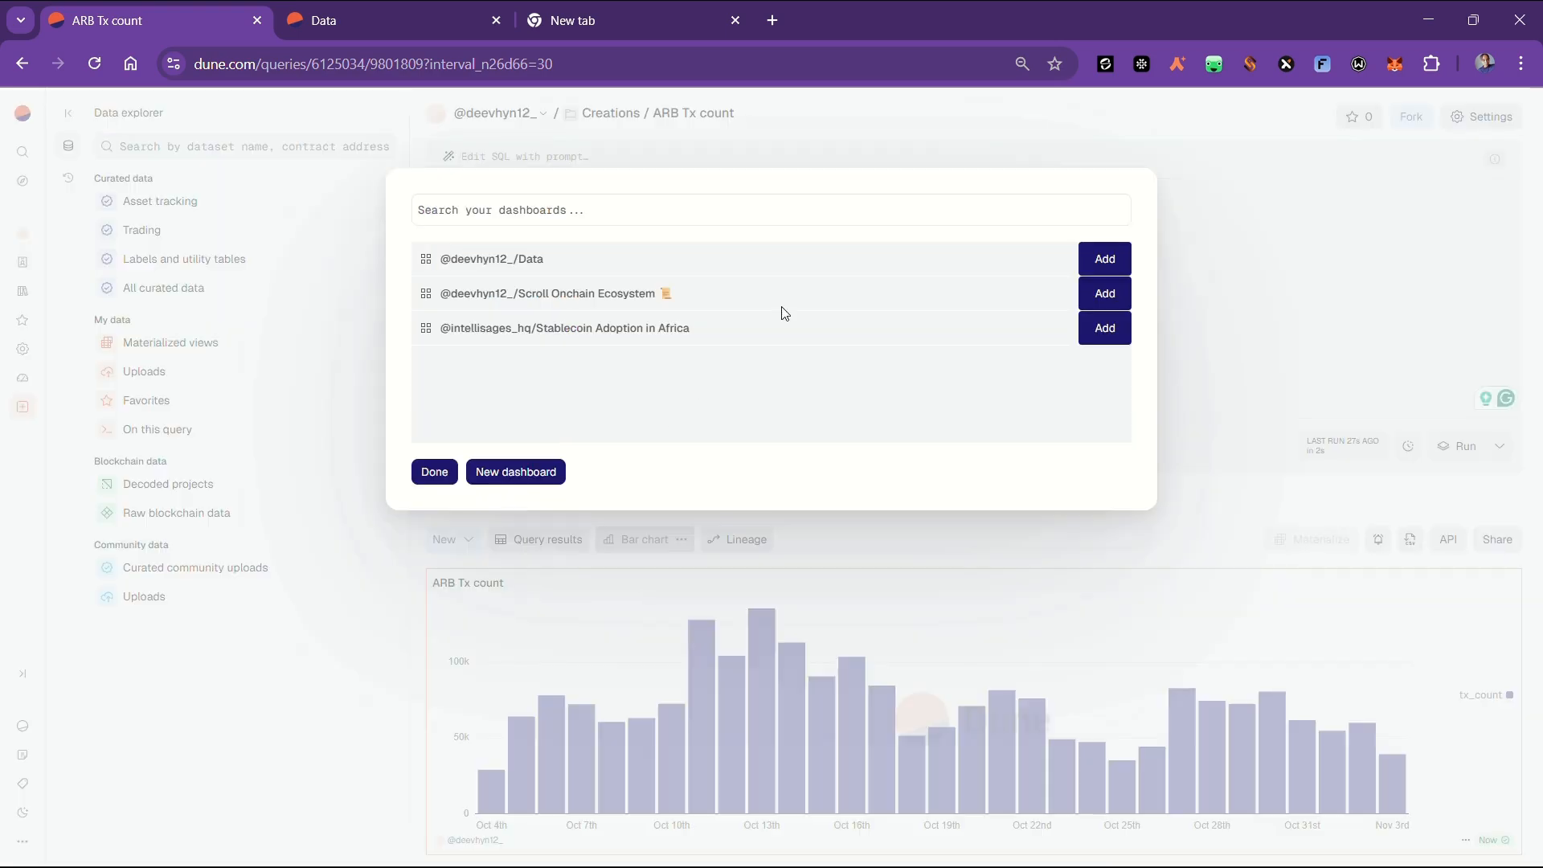
left_click(1110, 259)
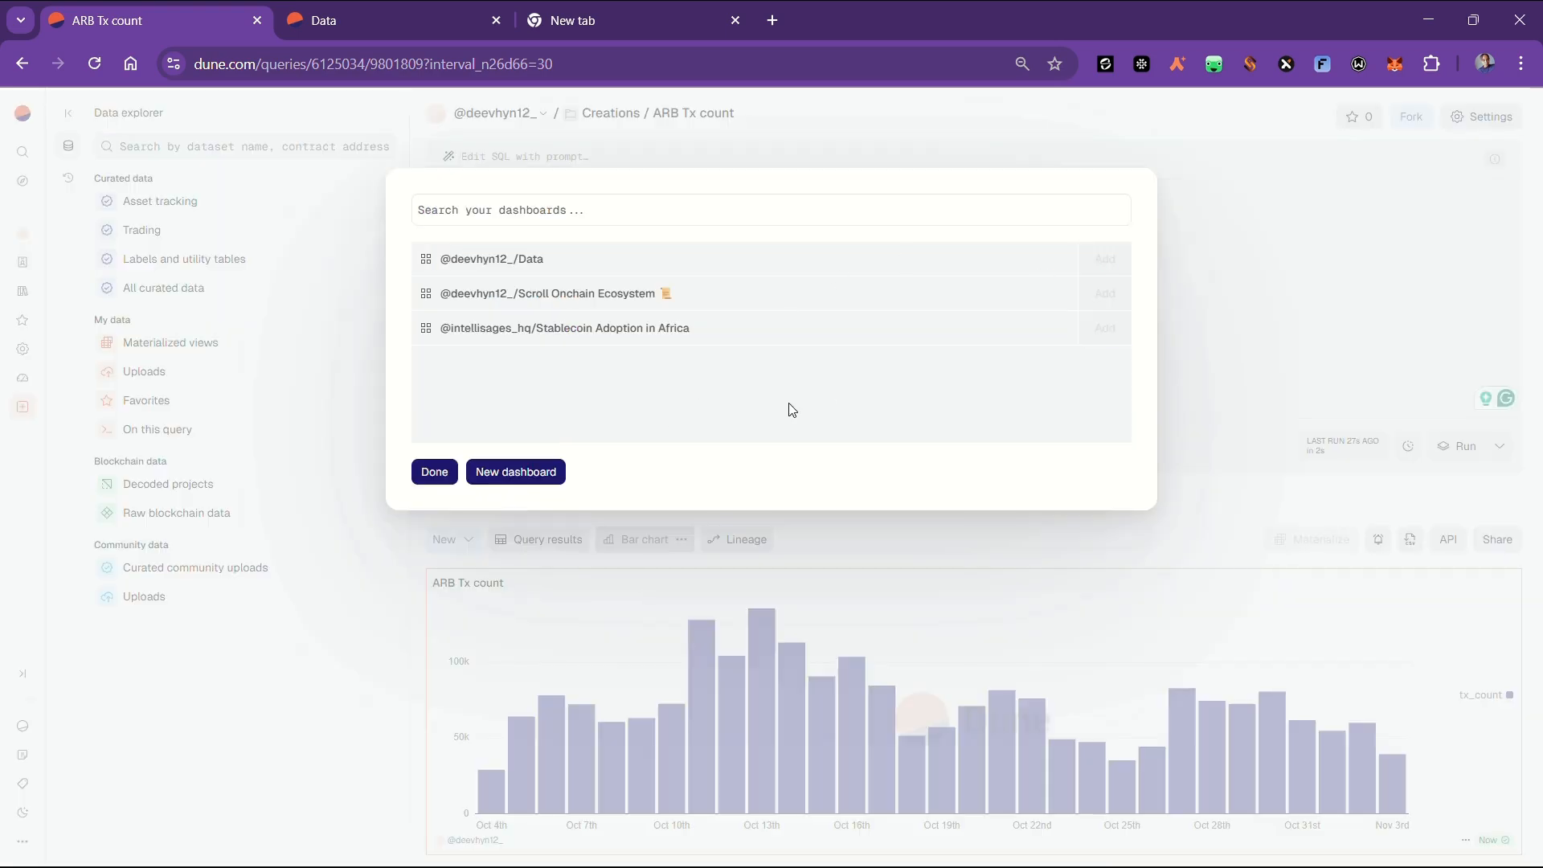
left_click(437, 473)
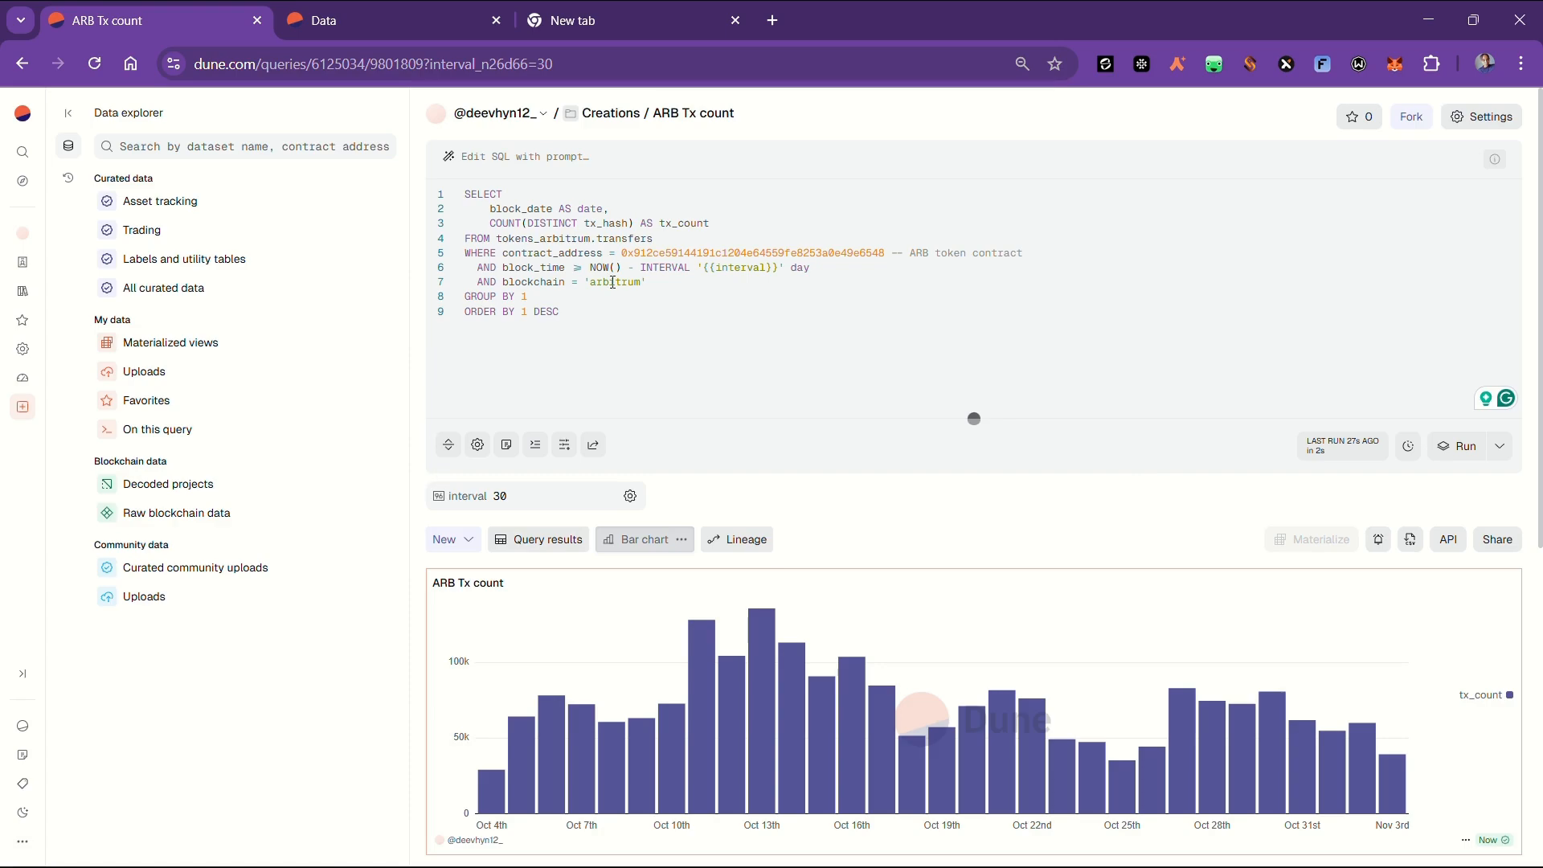
Switch to the Data dashboard, reload it and look over both charts and their parameters.
left_click(380, 9)
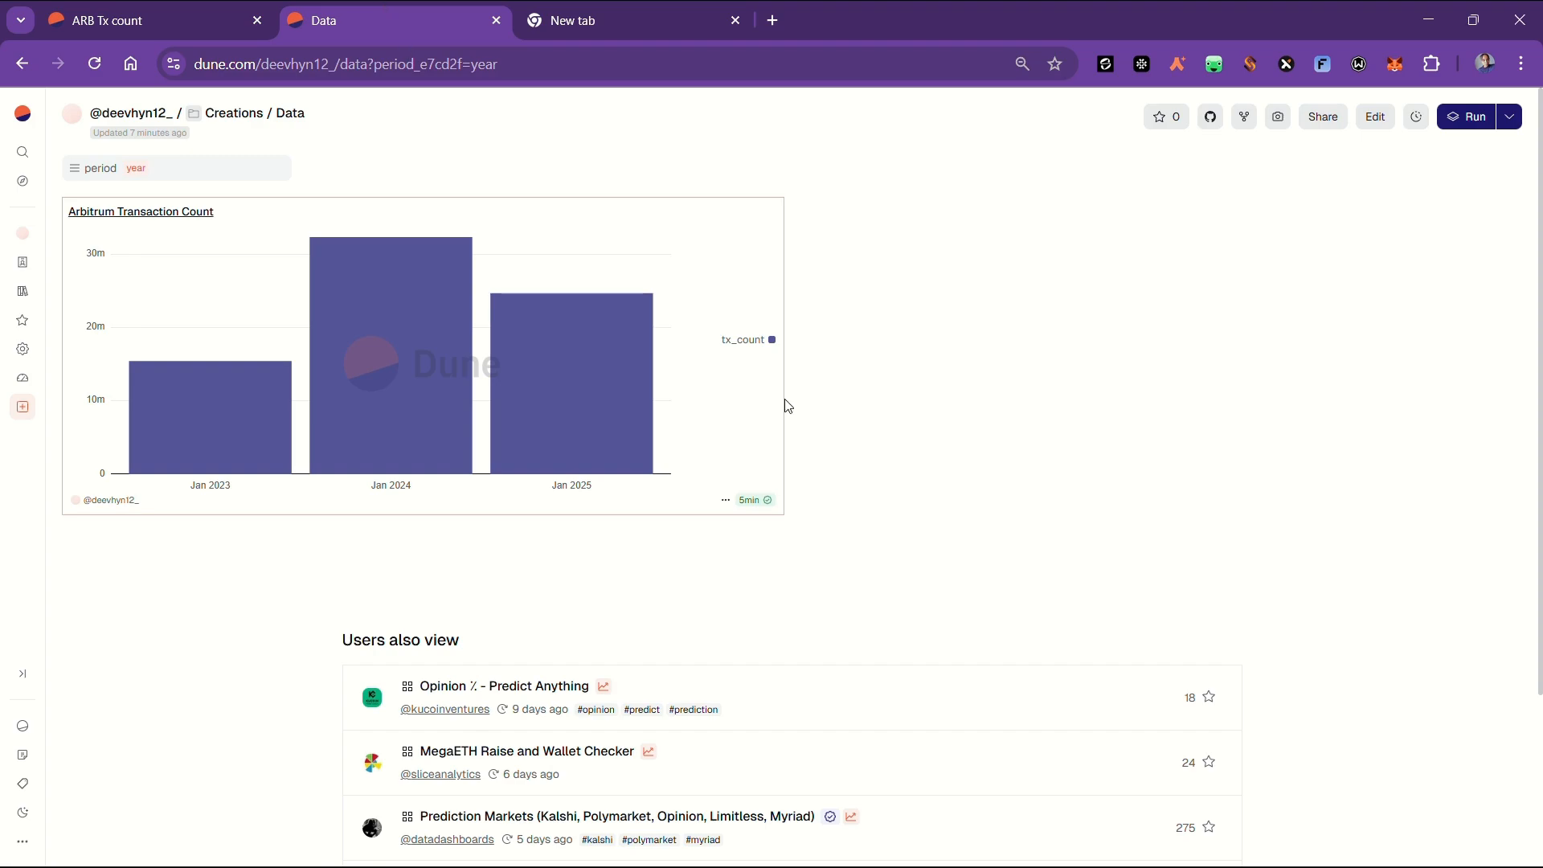
left_click(95, 64)
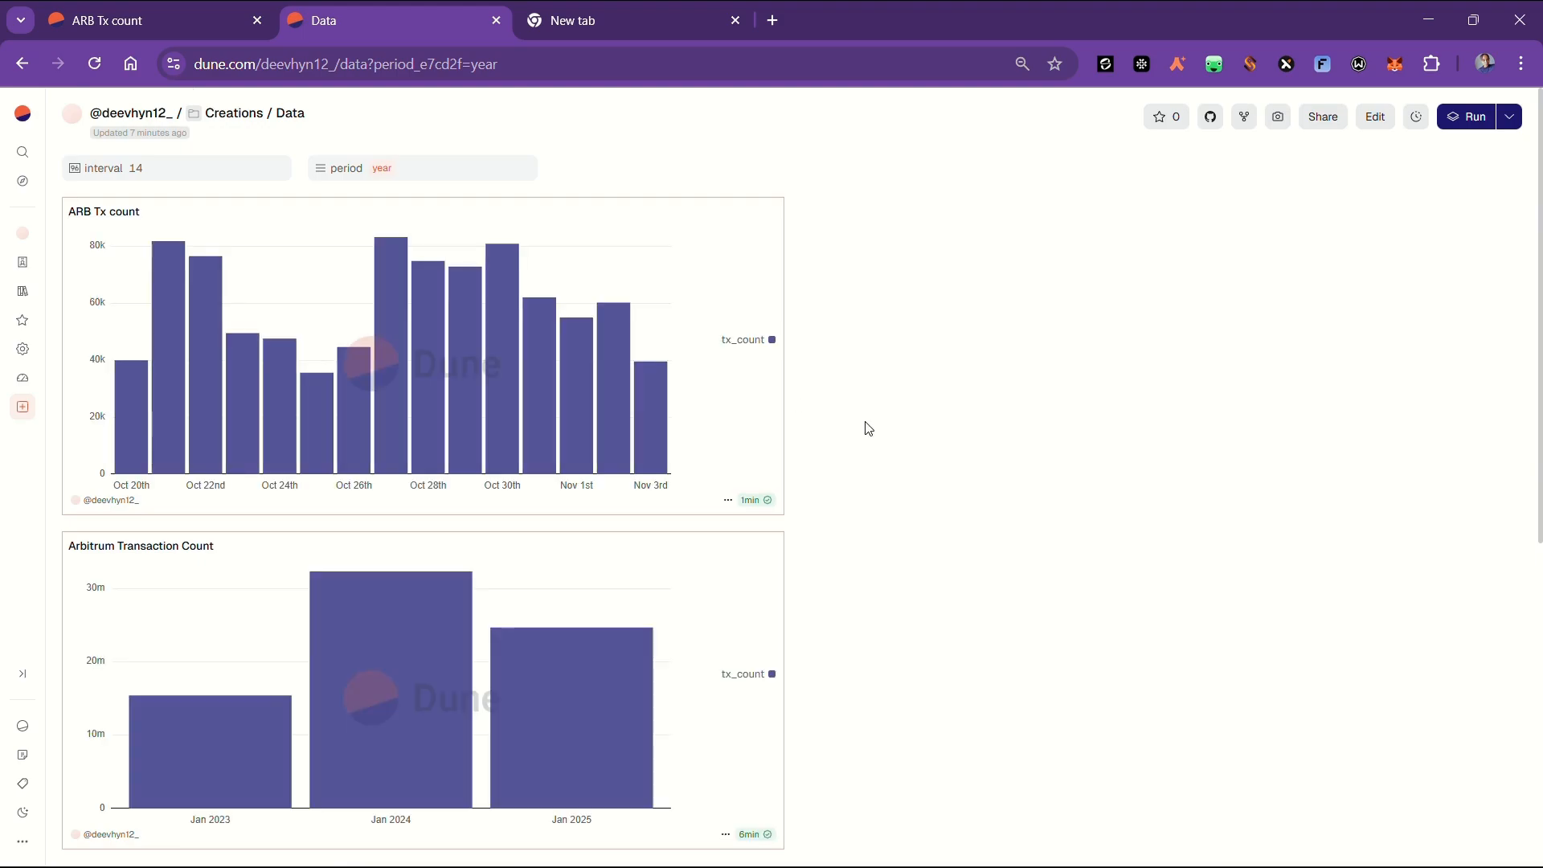
scroll(864, 438, "down", 1)
scroll(860, 483, "up", 1)
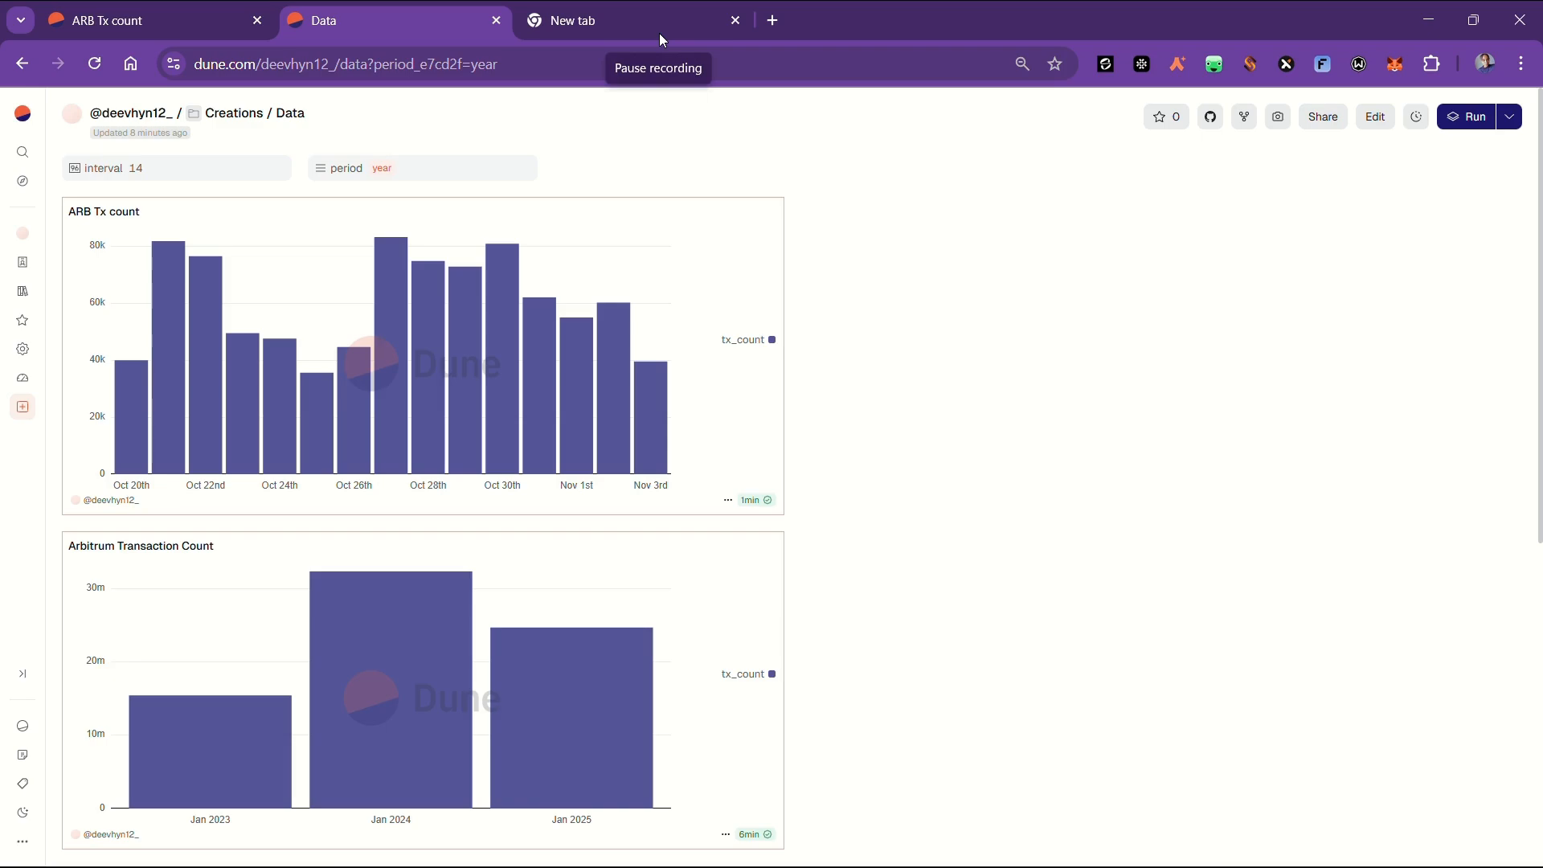
Set the dashboard's interval parameter to 90 and run both dashboard queries.
left_click(185, 164)
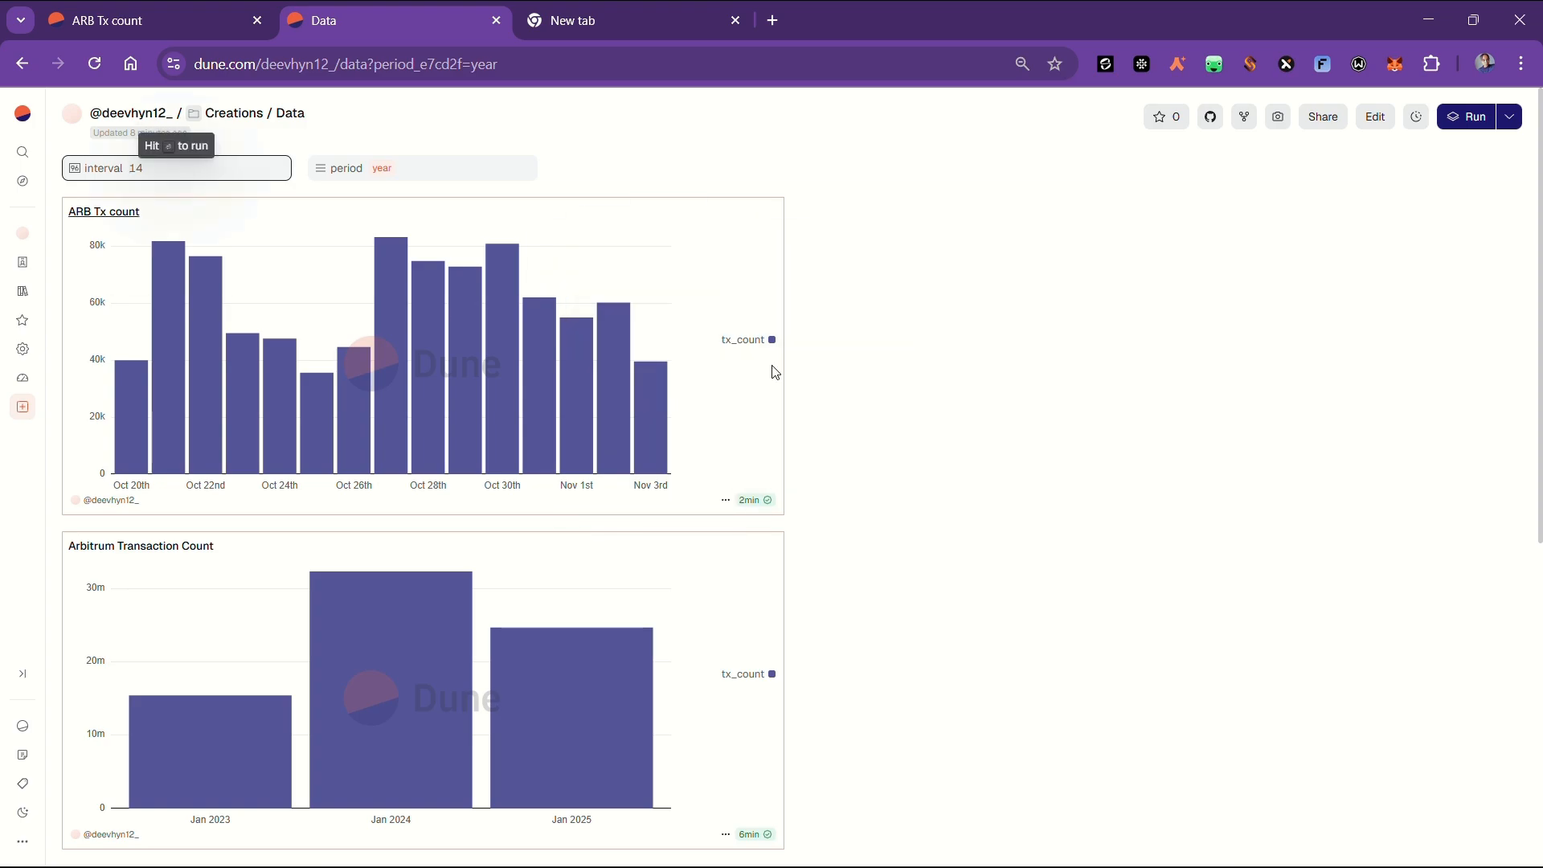
key("ctrl+a")
type("90")
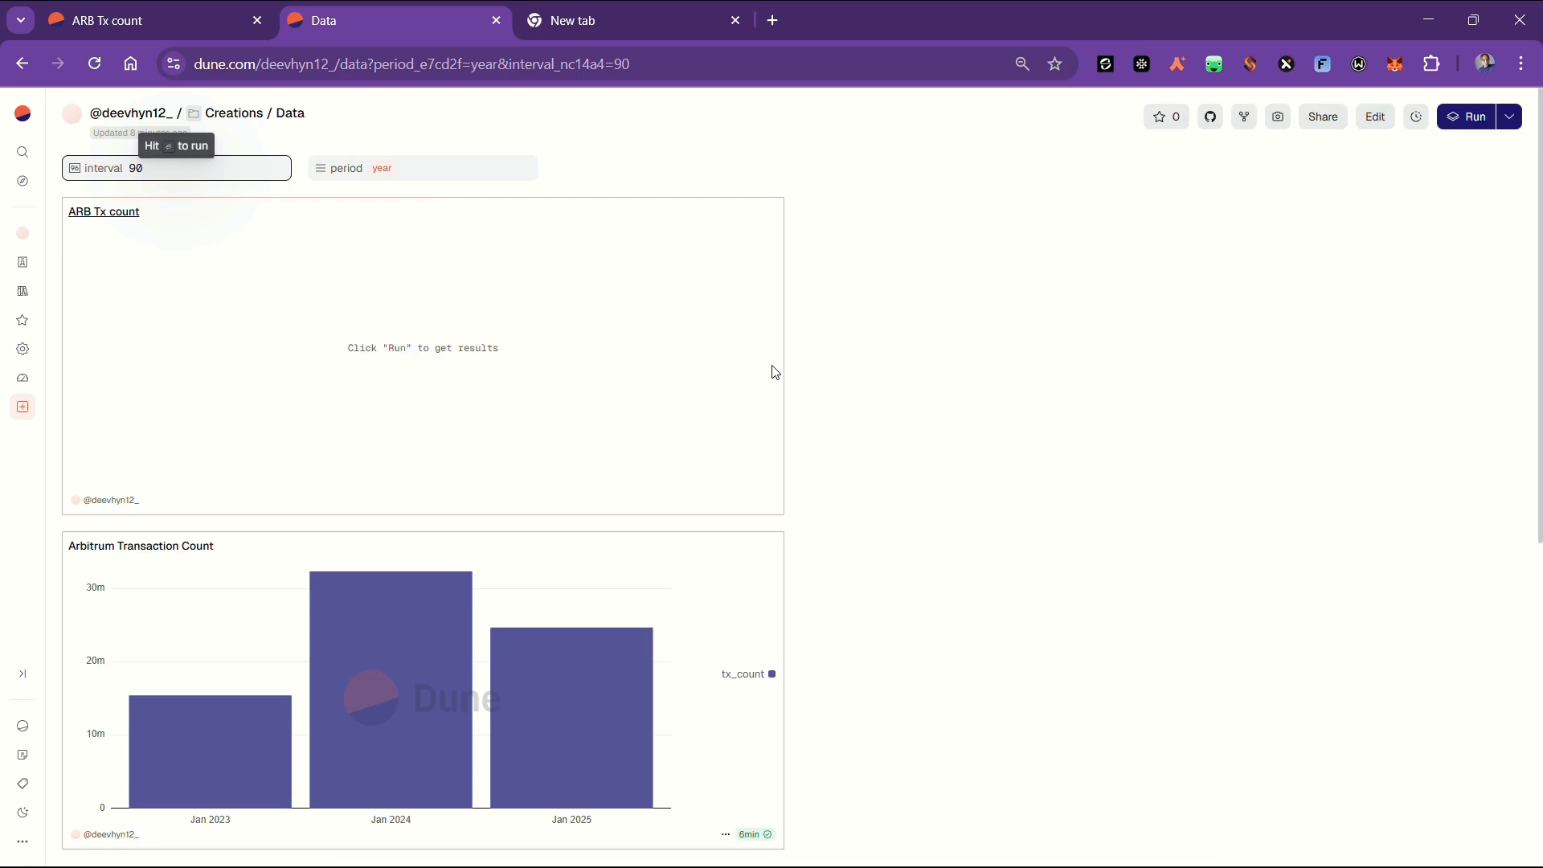
left_click(1469, 119)
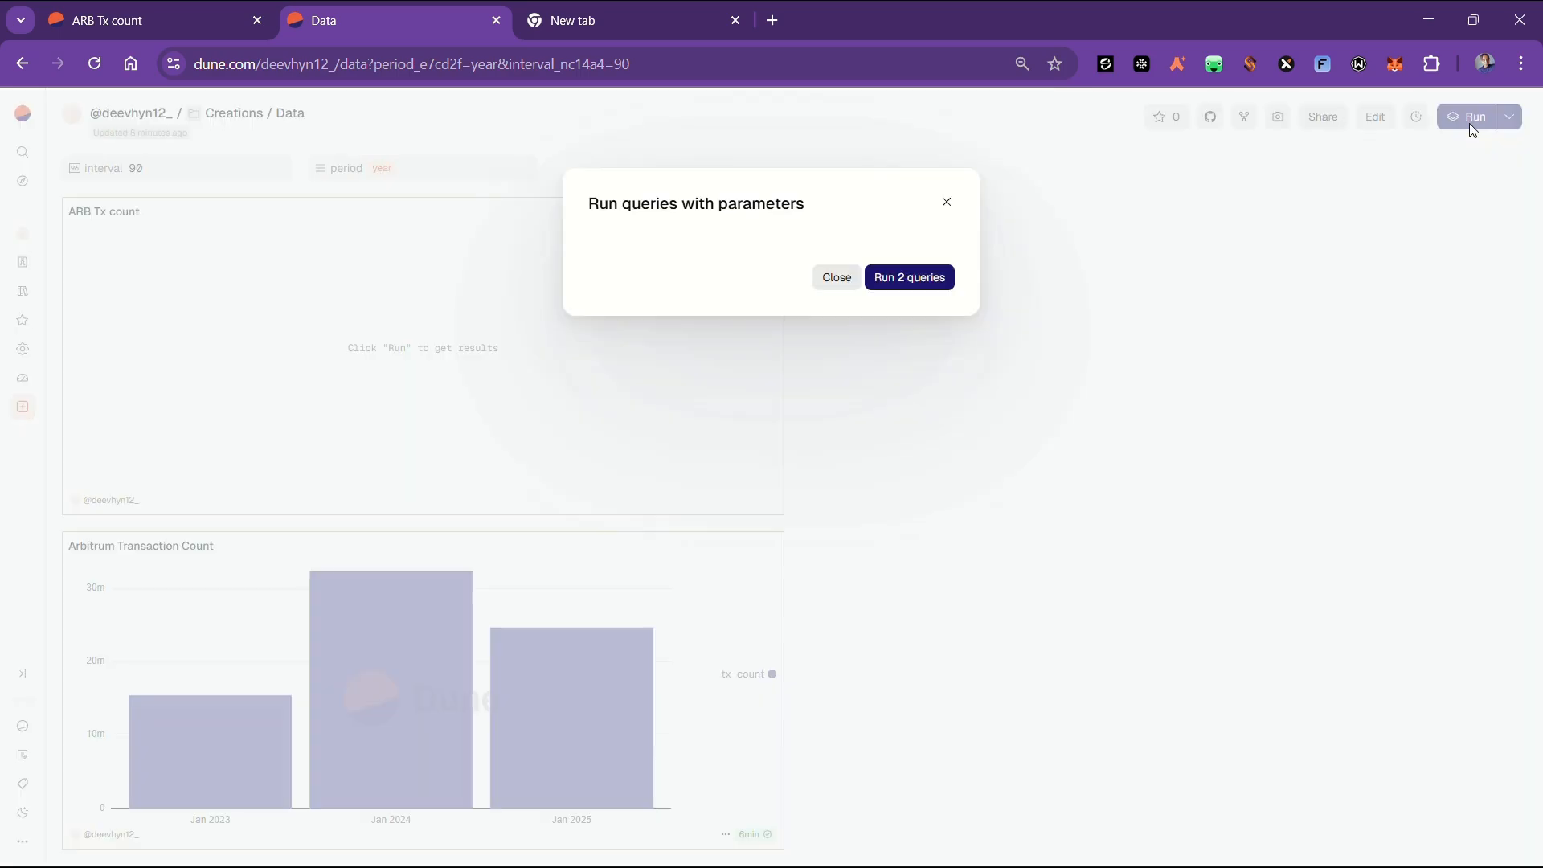
left_click(894, 283)
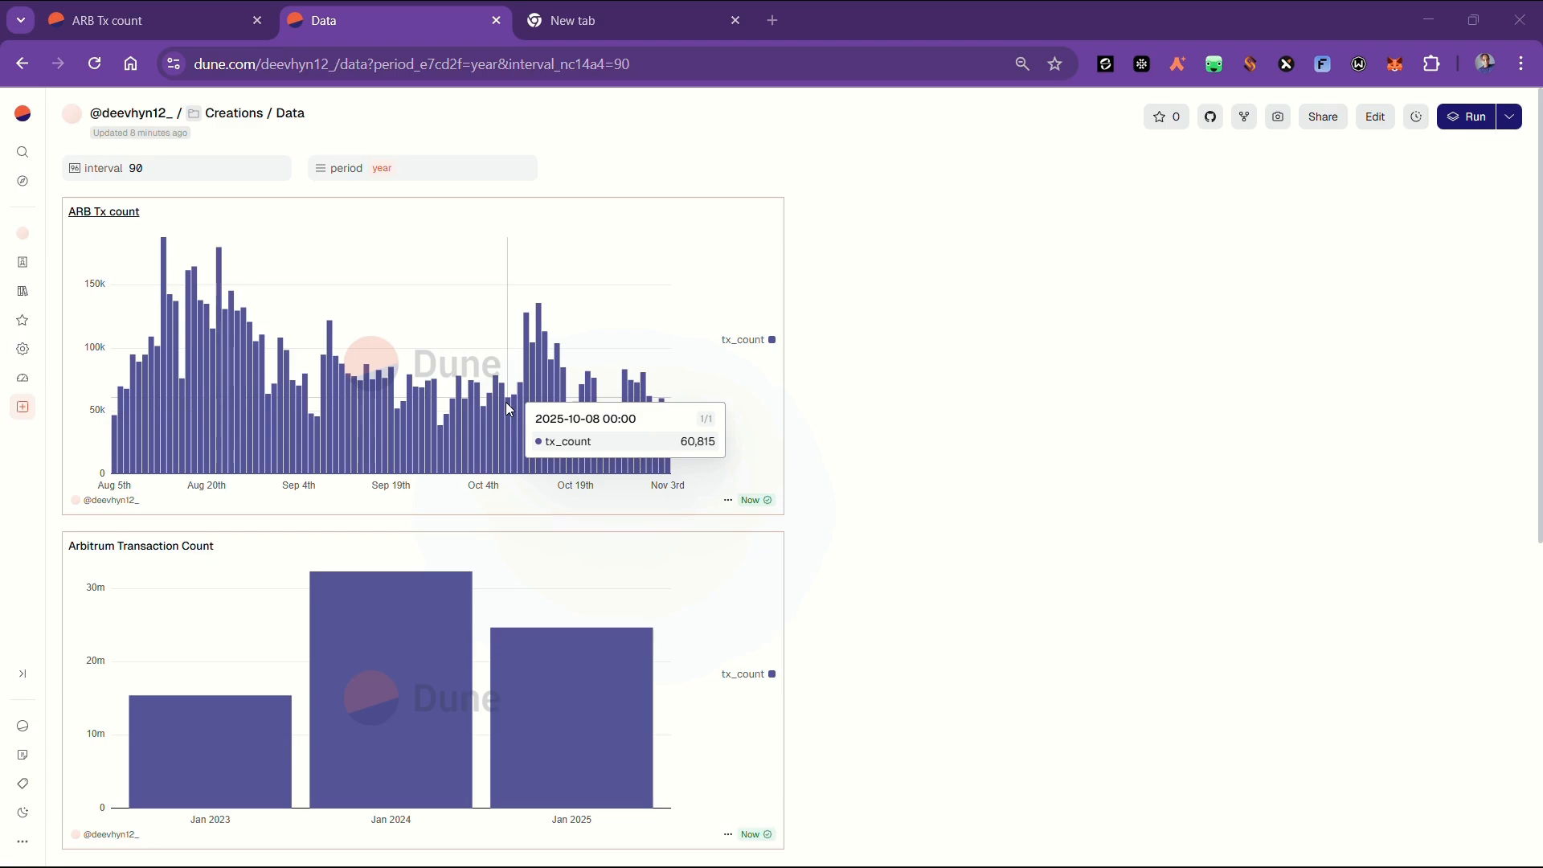
In the ARB Tx count query, replace {{interval}} in the INTERVAL condition with a newly inserted parameter renamed interval.
left_click(141, 18)
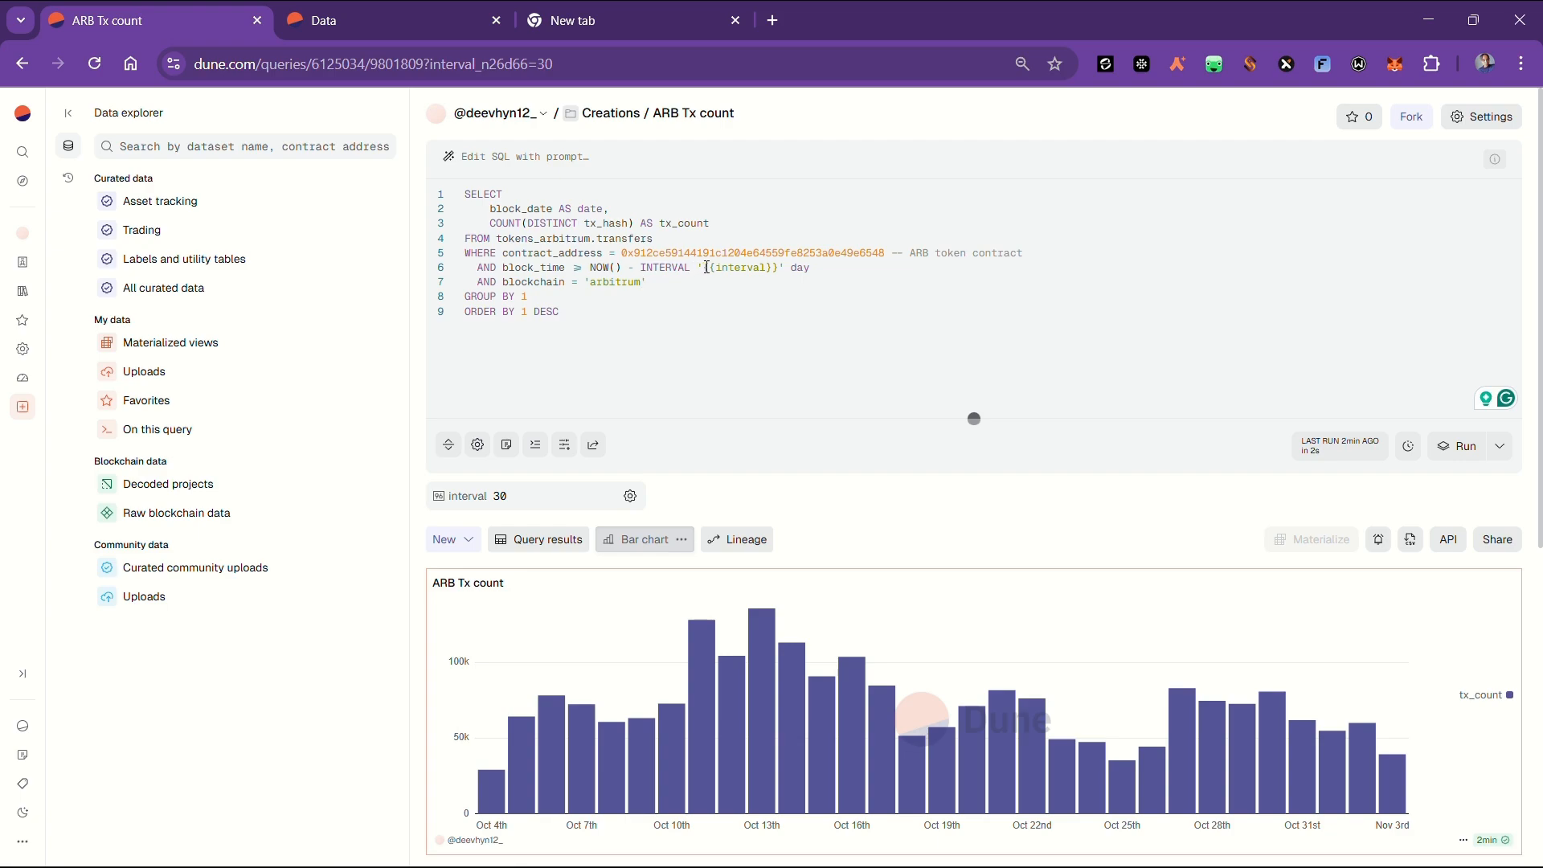
left_click_drag(706, 267, 785, 268)
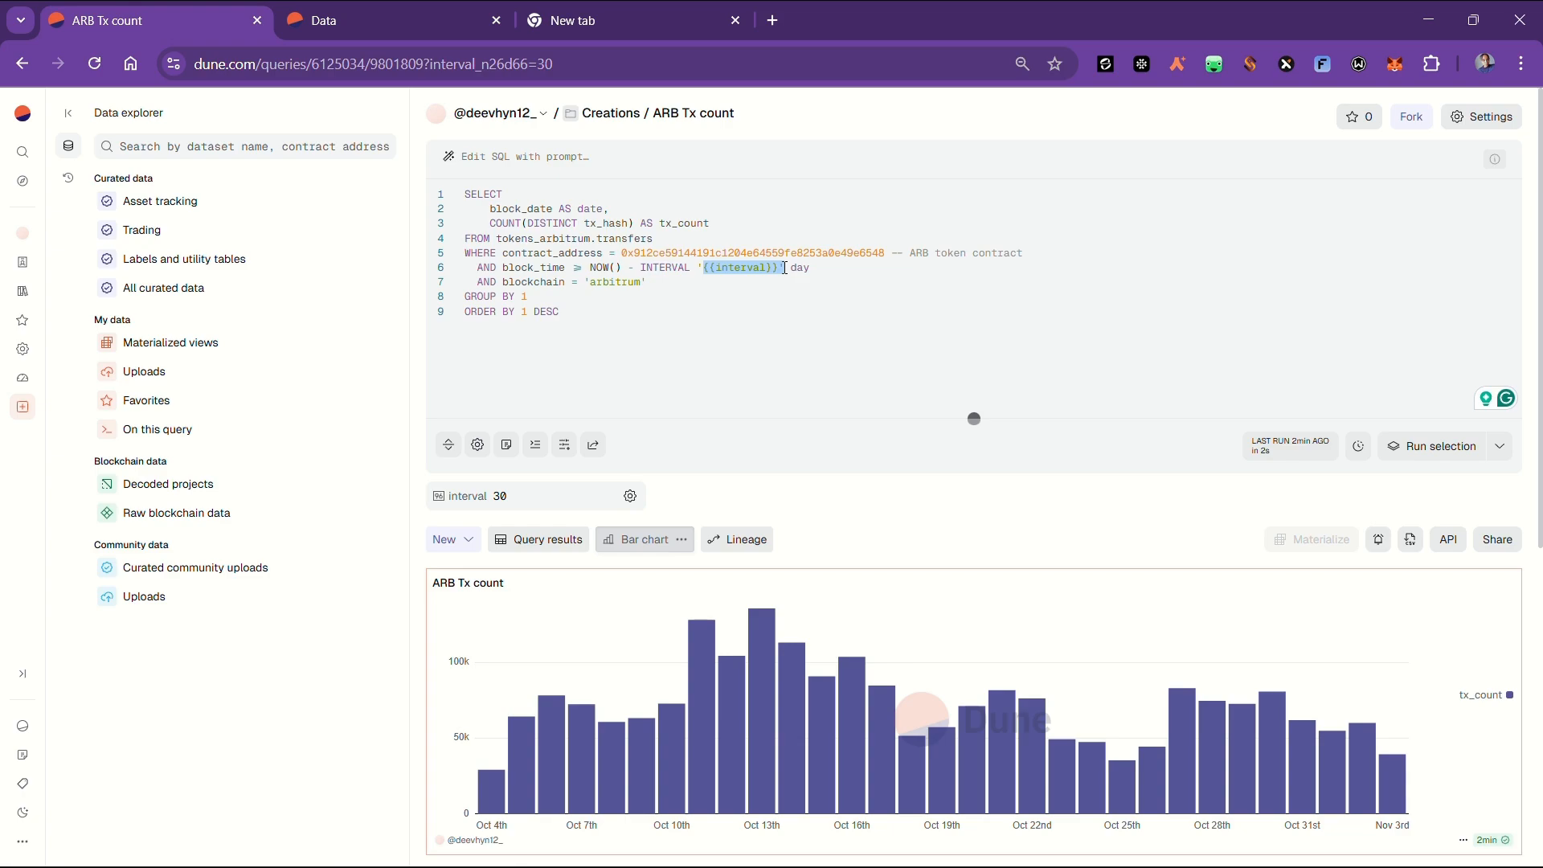
key("BackSpace")
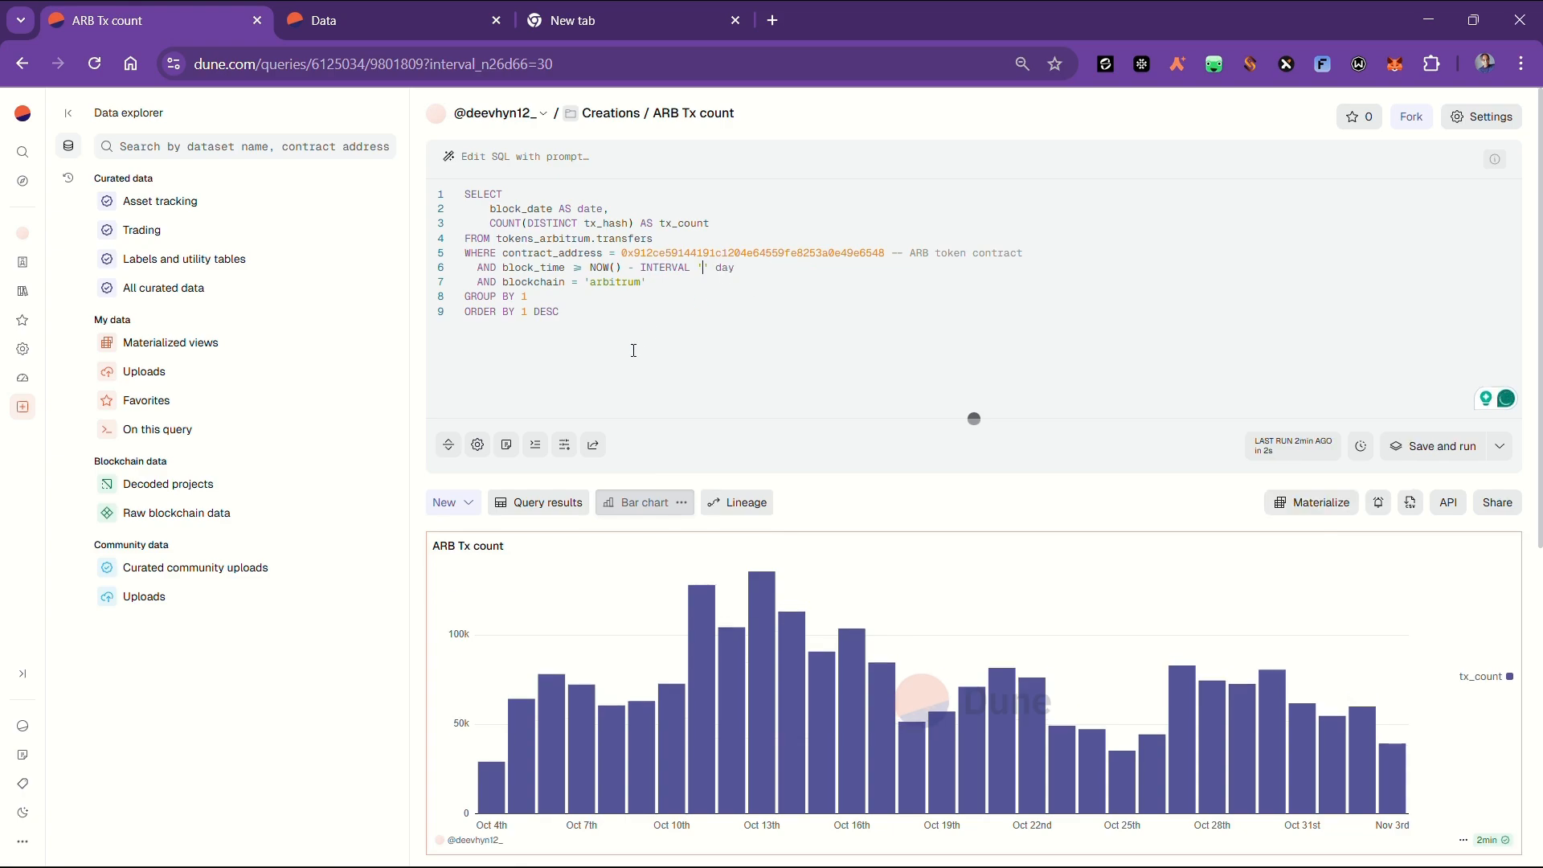
left_click(562, 447)
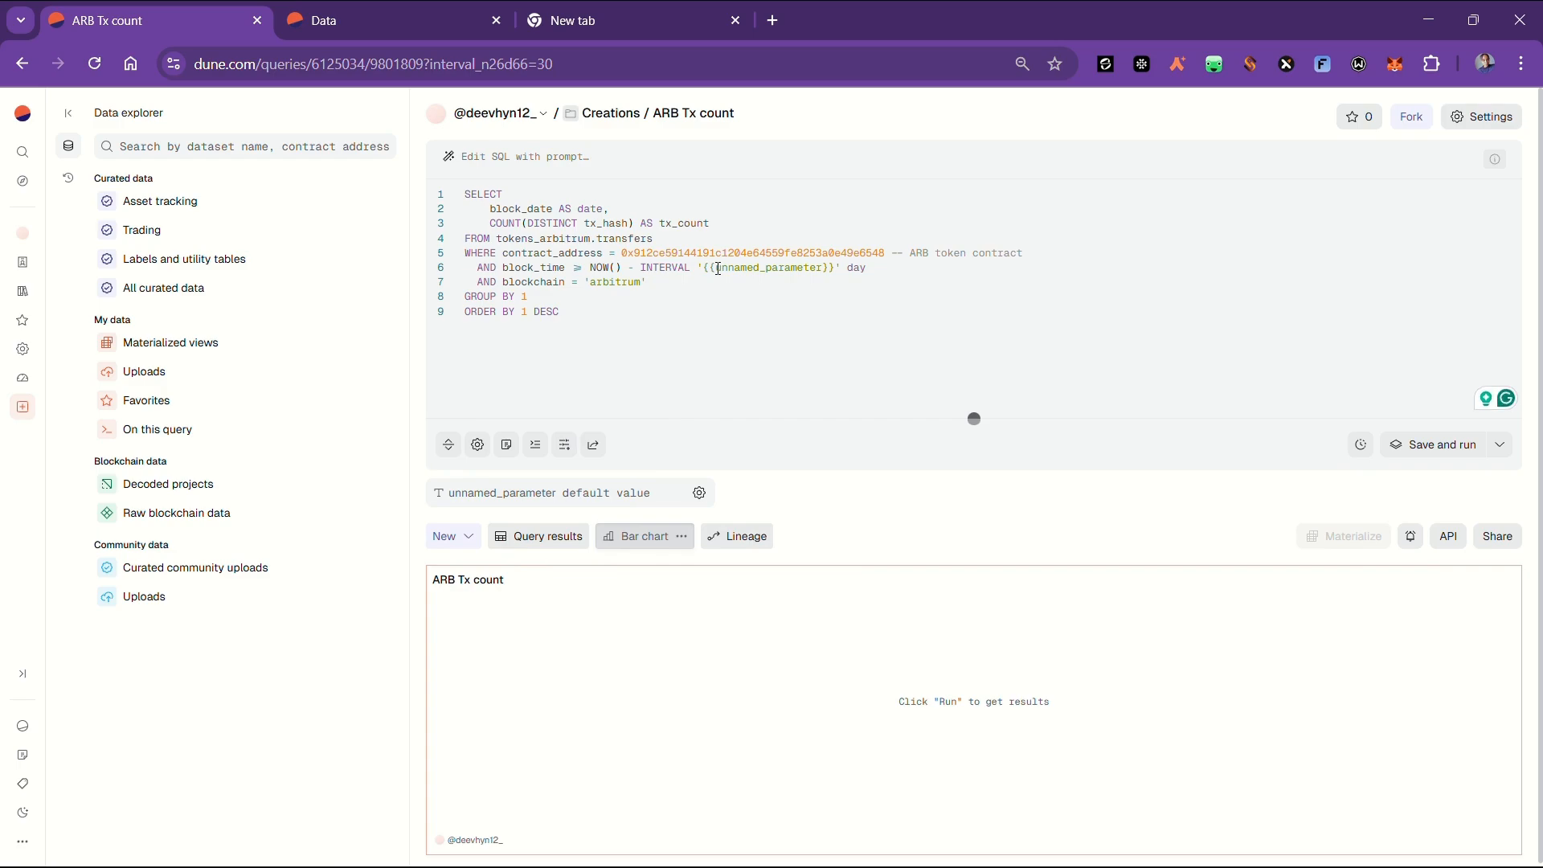
left_click_drag(716, 269, 803, 270)
left_click_drag(819, 271, 824, 270)
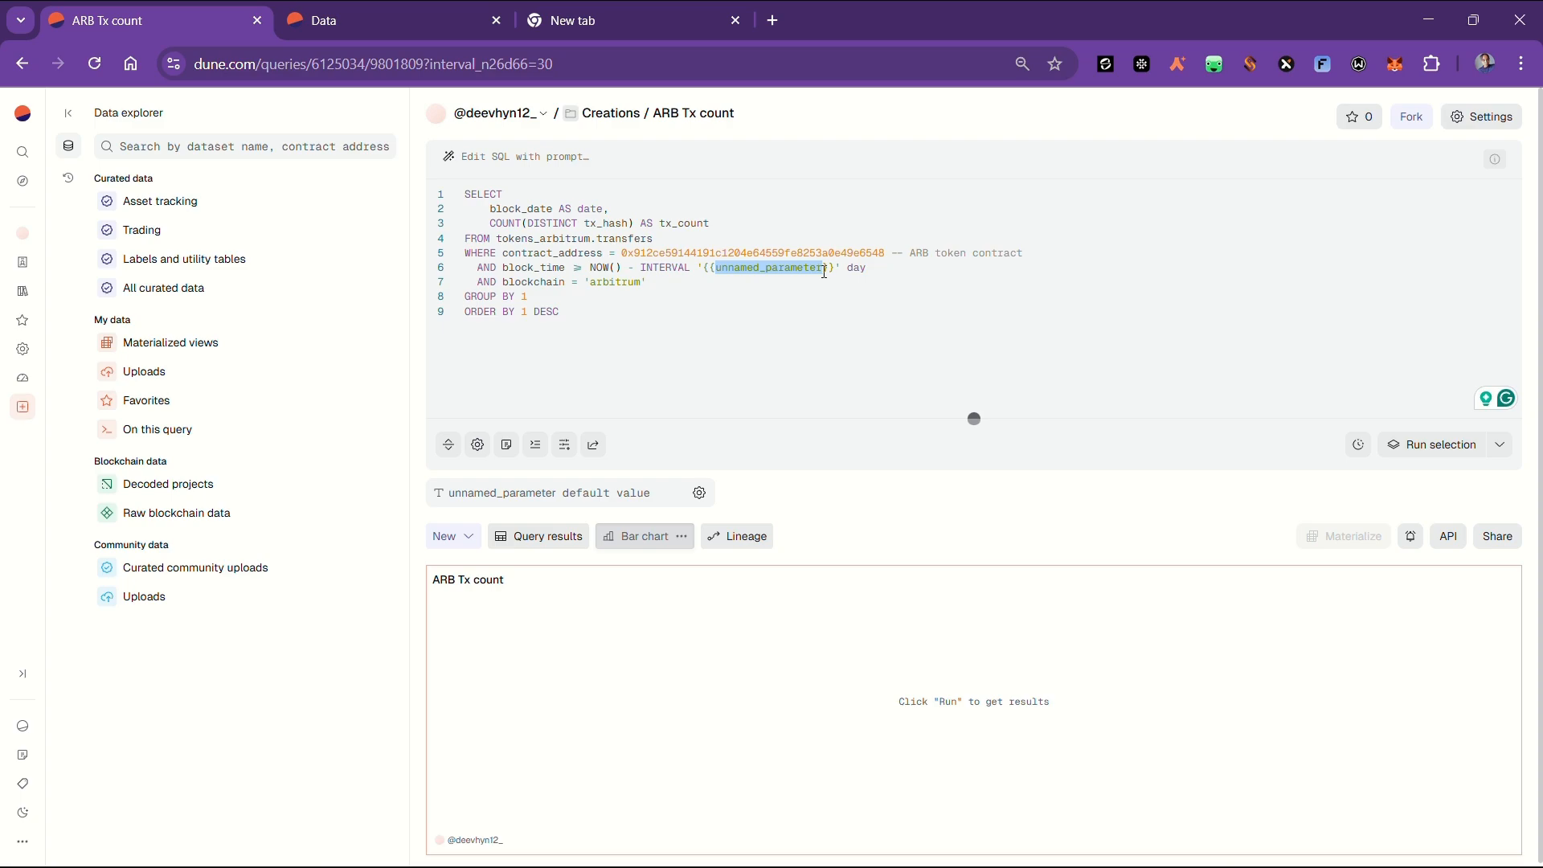
key("BackSpace")
type("interval")
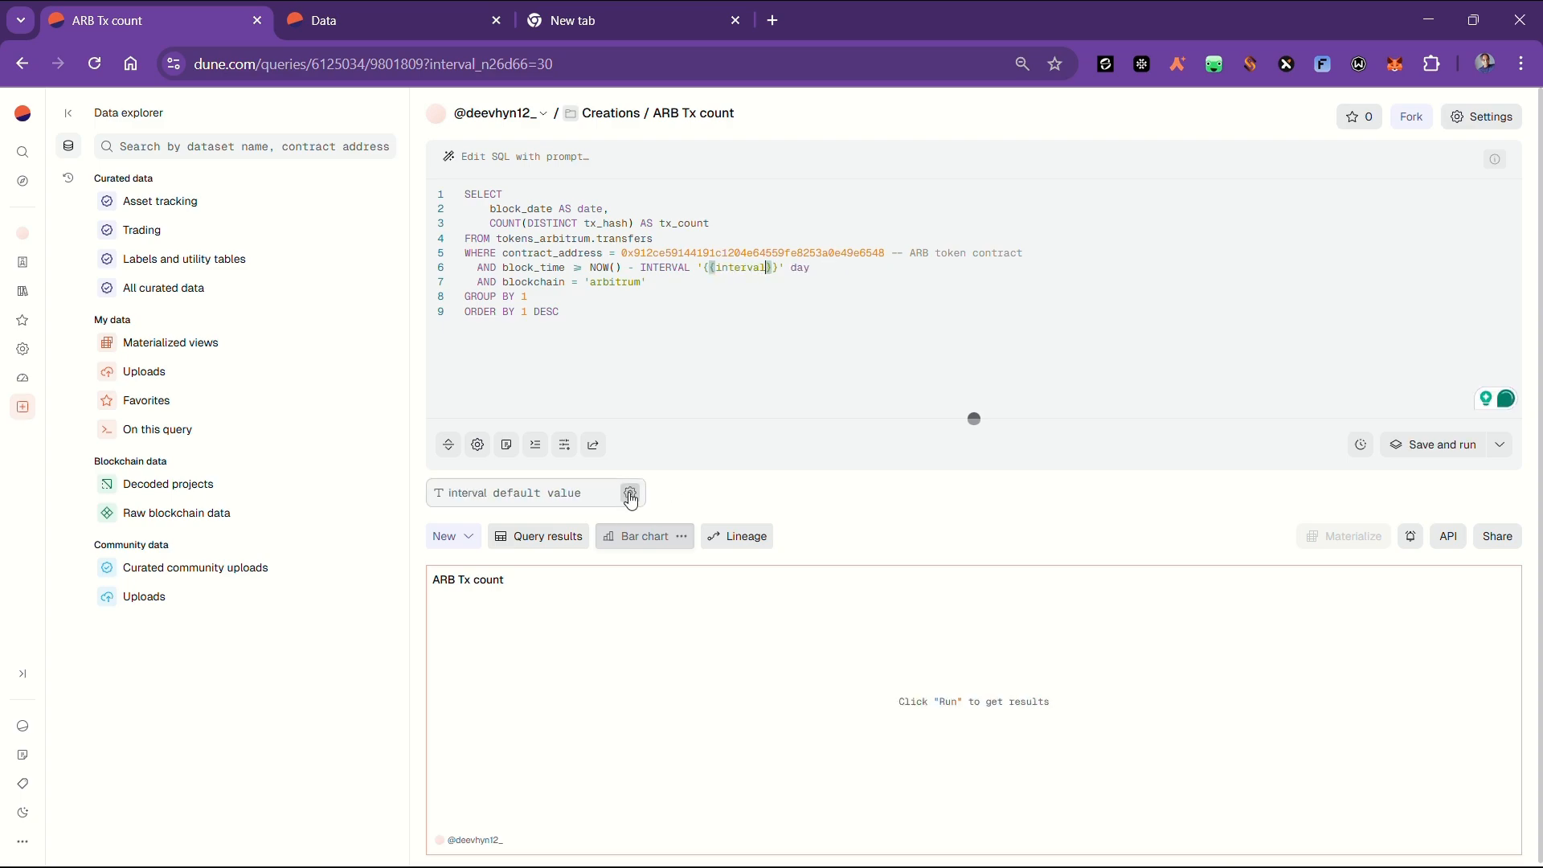
Make the interval parameter a Number with a default of 14 and save it.
left_click(629, 495)
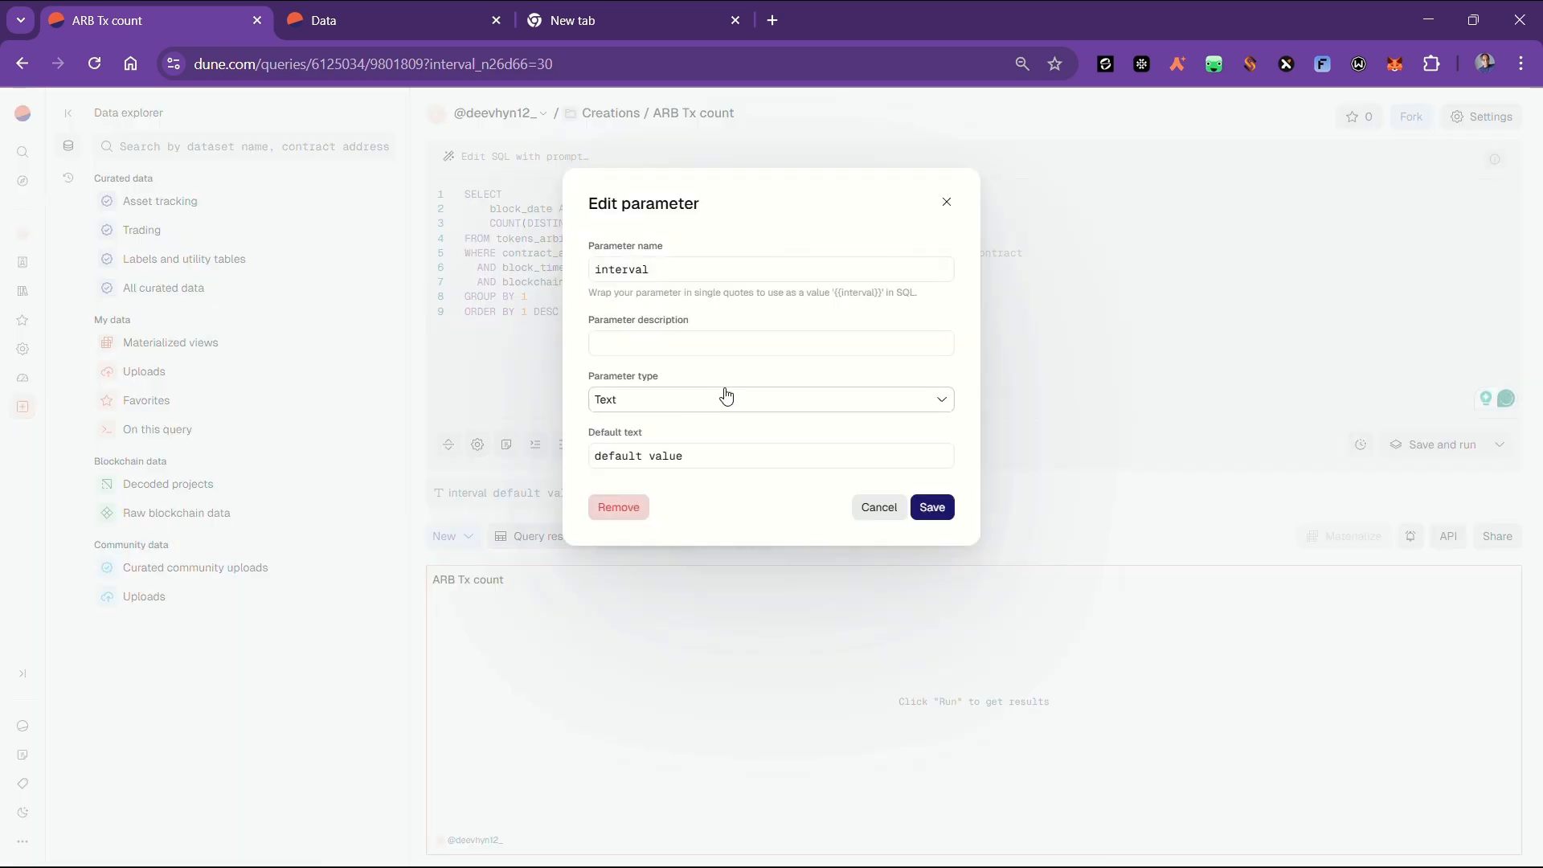
left_click(725, 397)
left_click(640, 461)
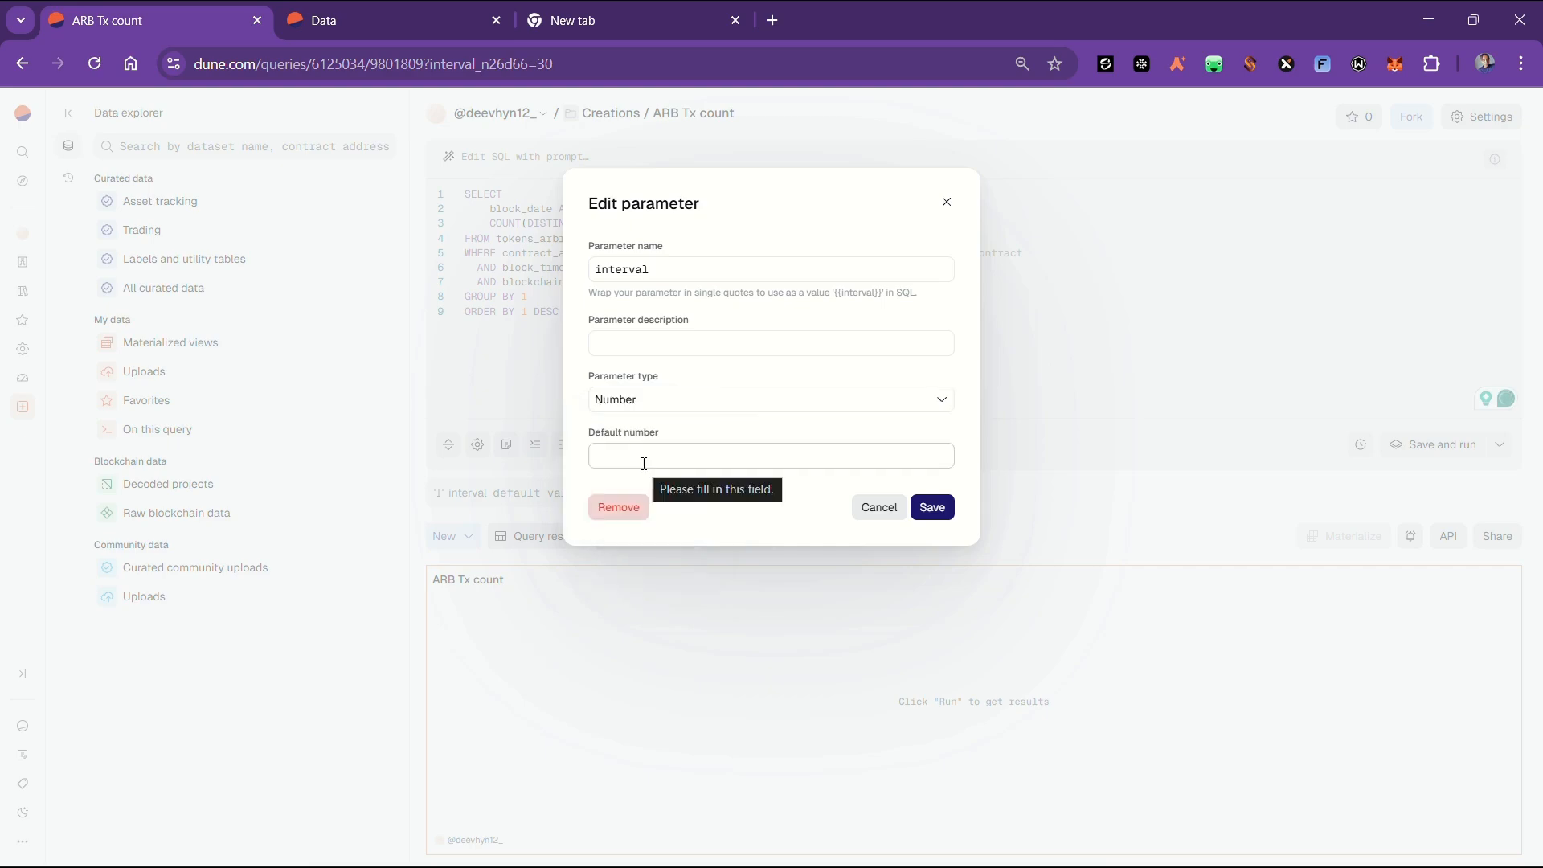
left_click(642, 459)
type("14")
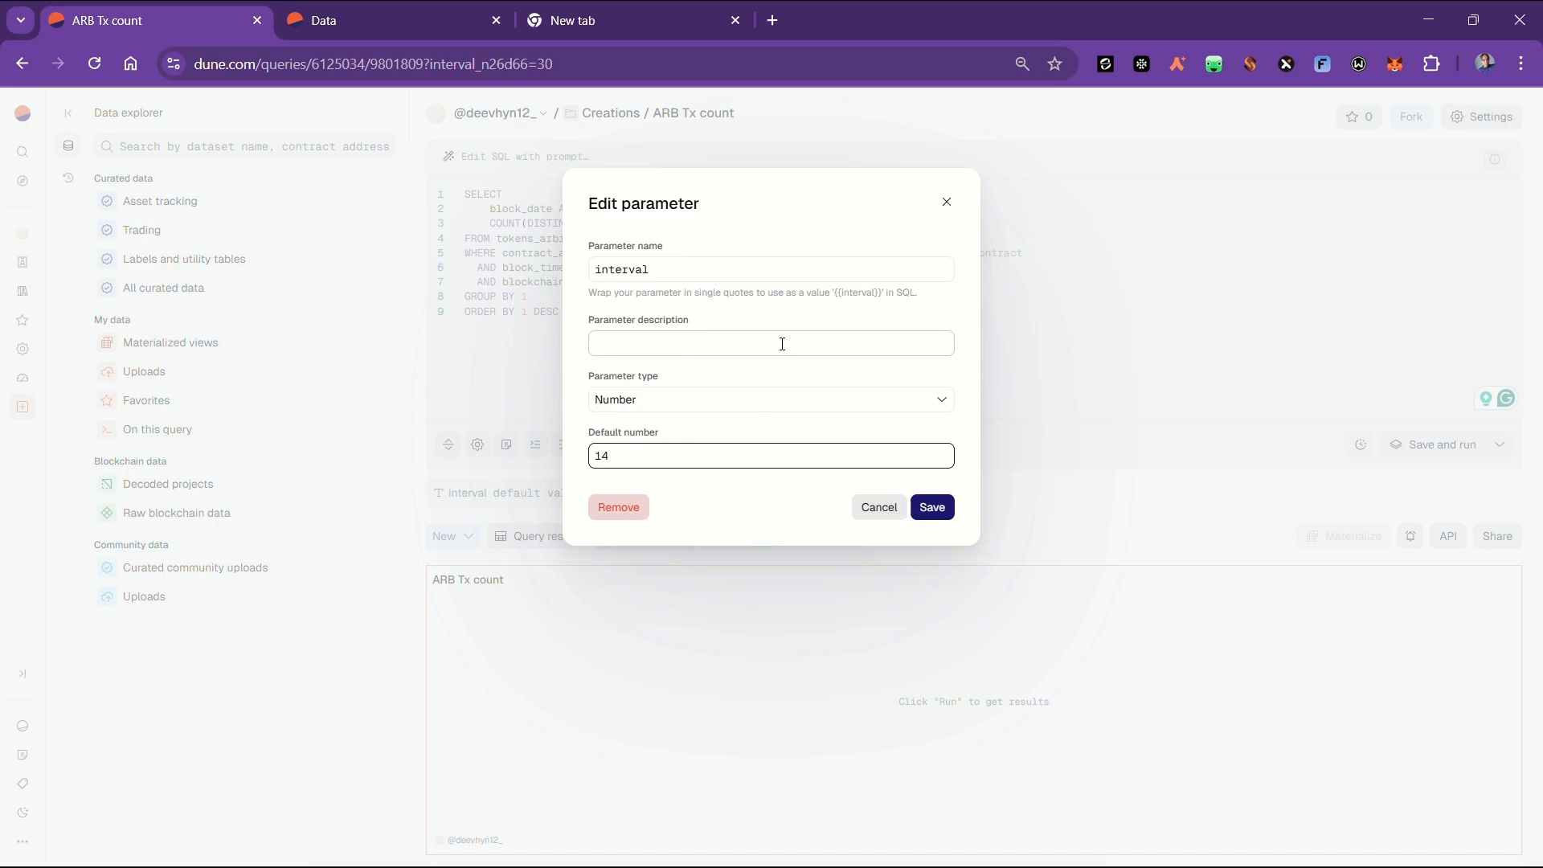
left_click(930, 514)
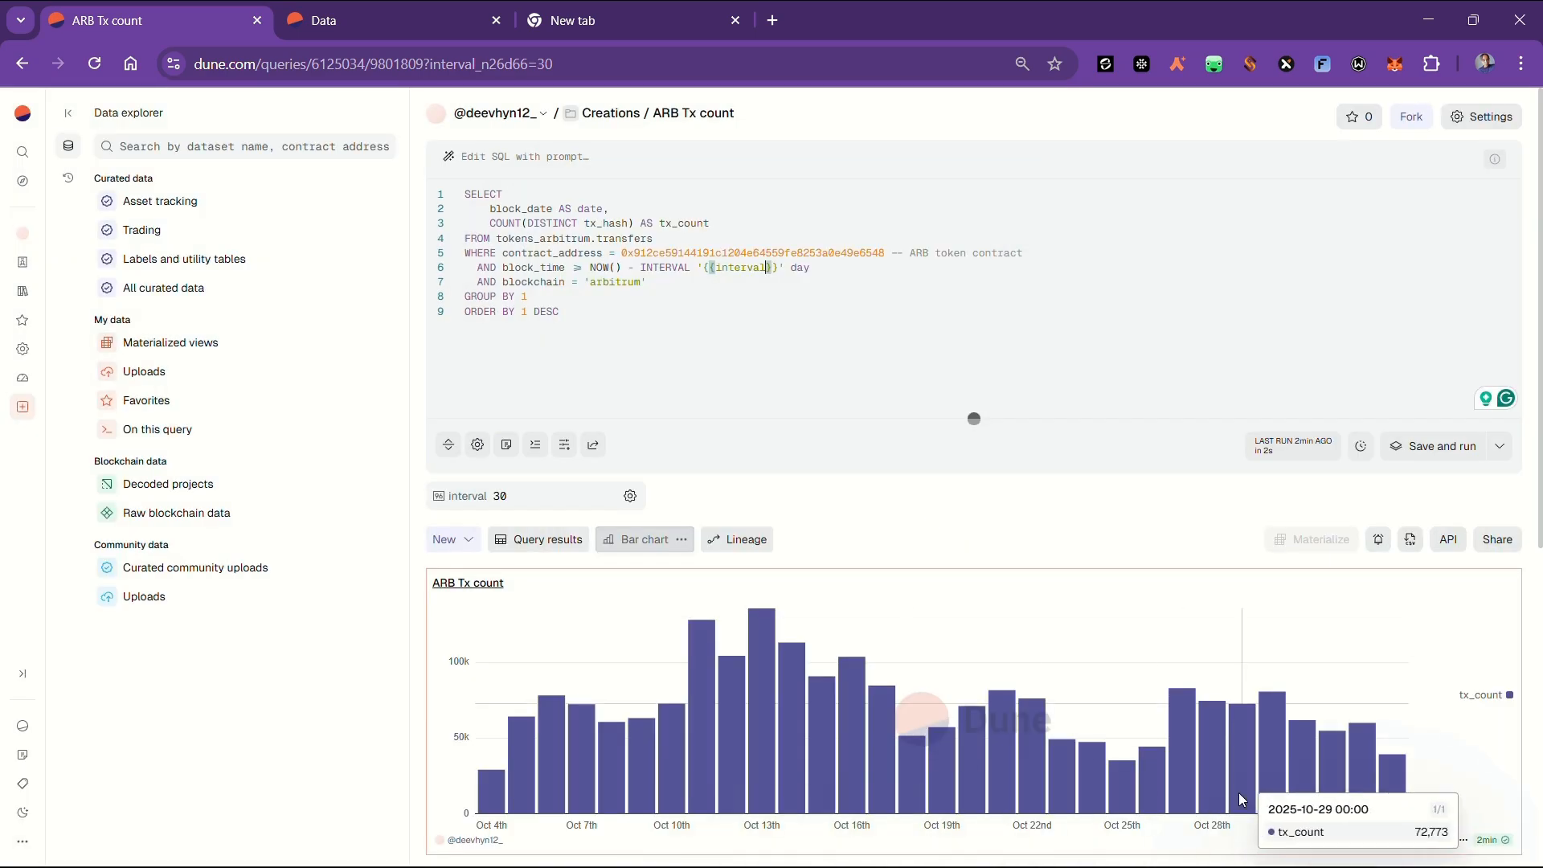
Set the query's interval value to 14 and run it for that range.
left_click(513, 494)
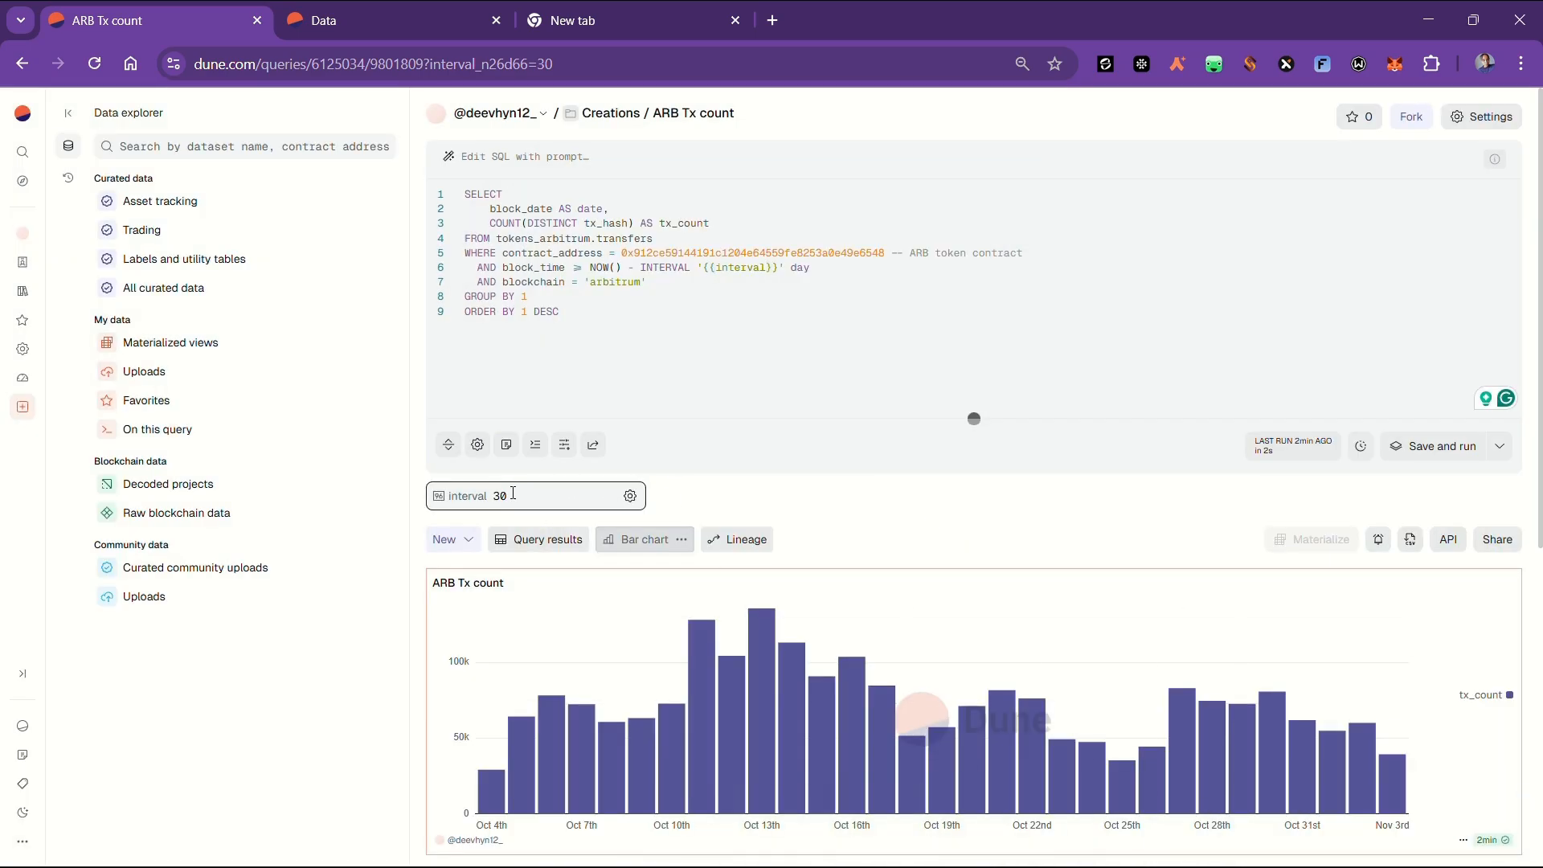
key("BackSpace")
key("BackSpace")
type("14")
key("Return")
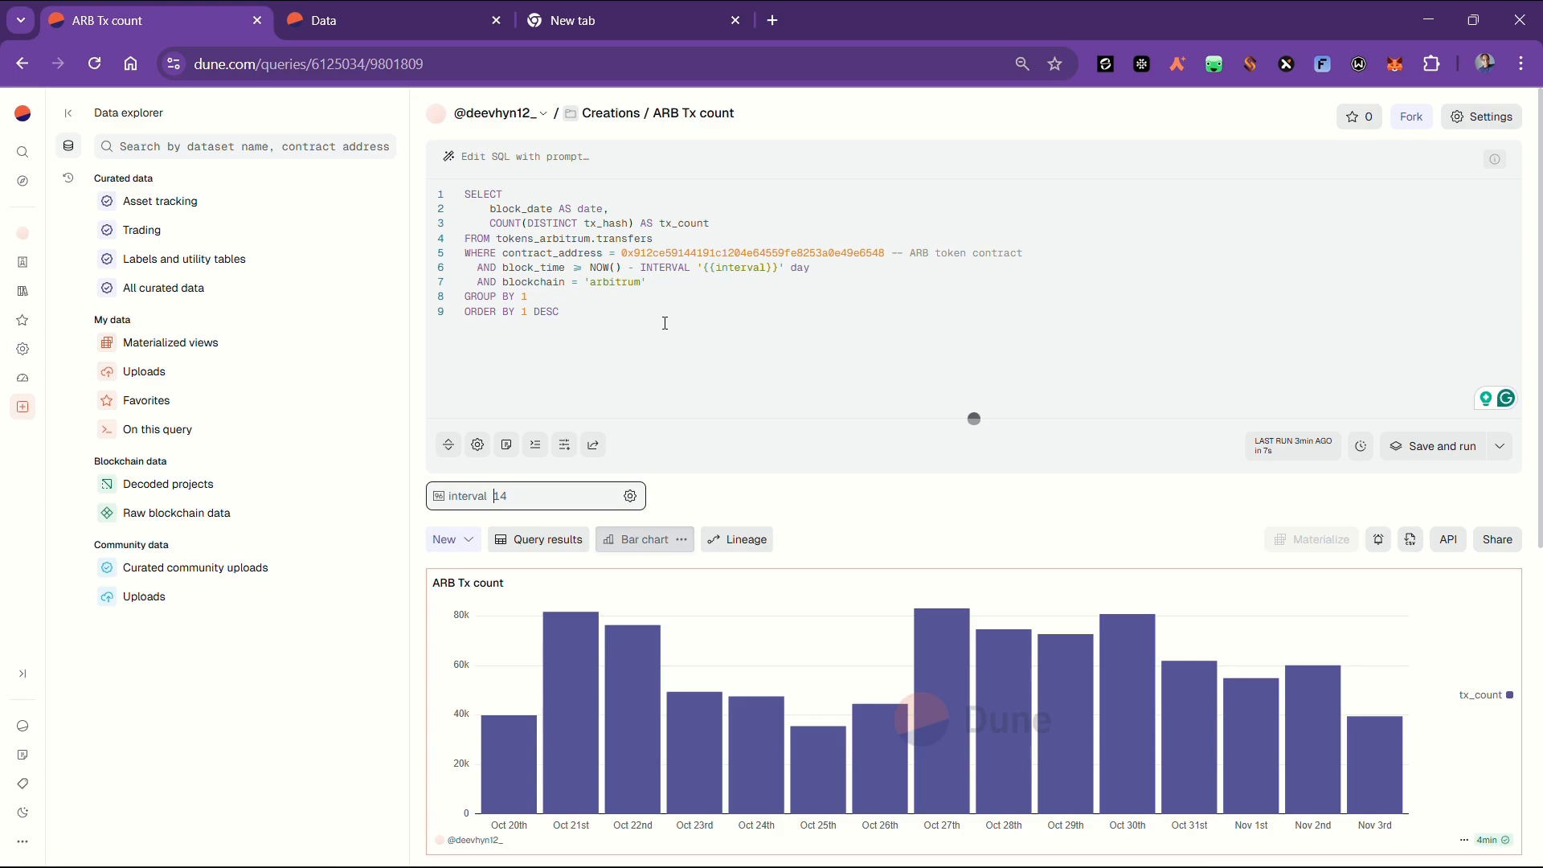
Replace the block_time condition with BETWEEN timestamp '2025-01-01' AND timestamp '2025-06-01', and save and run the query.
mouse_move(394, 18)
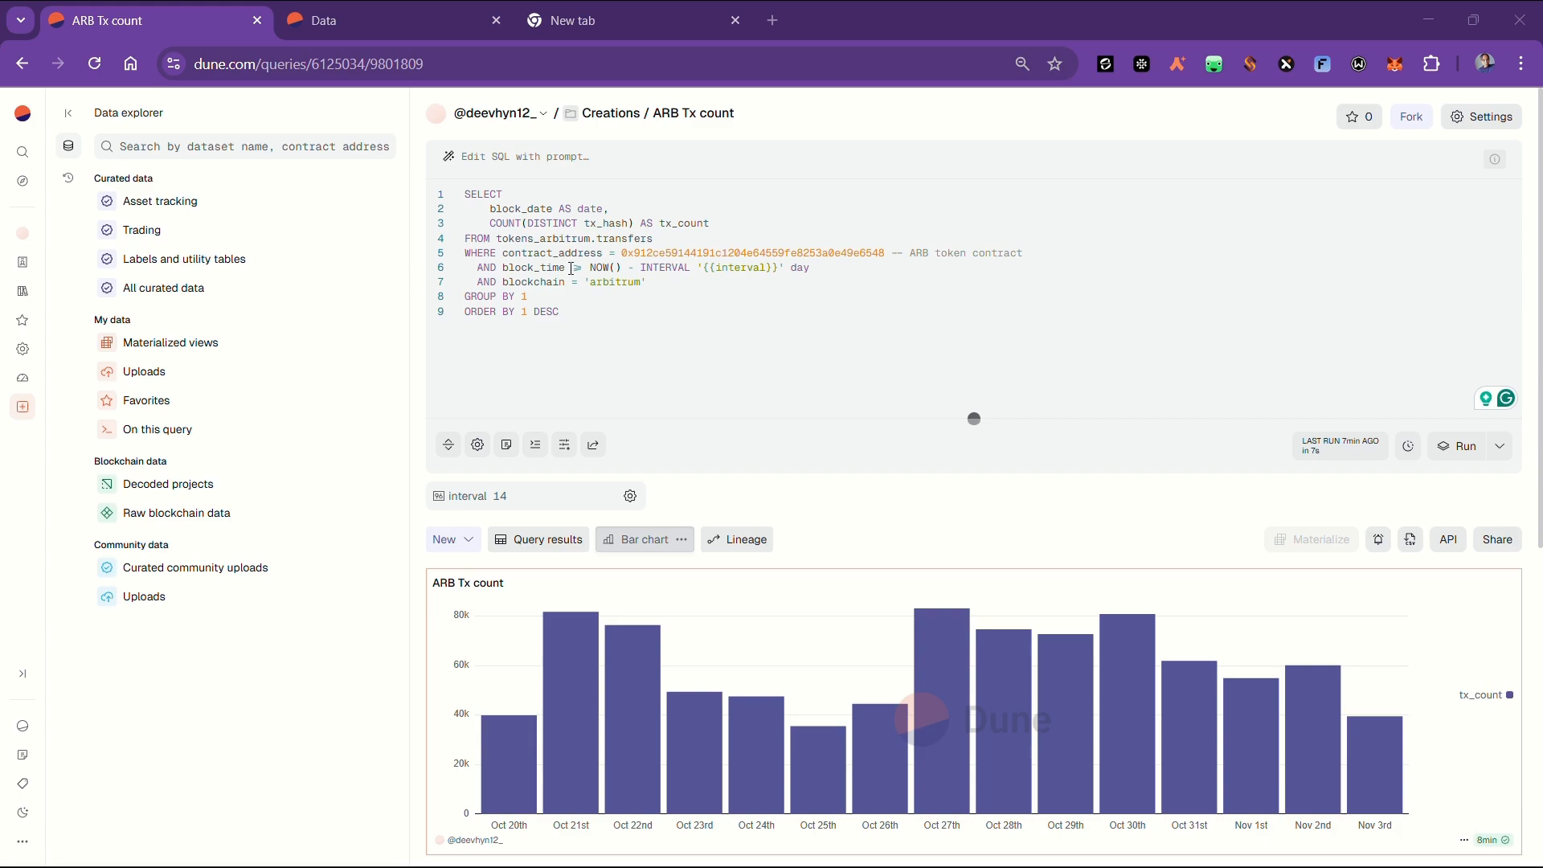
left_click_drag(571, 268, 825, 274)
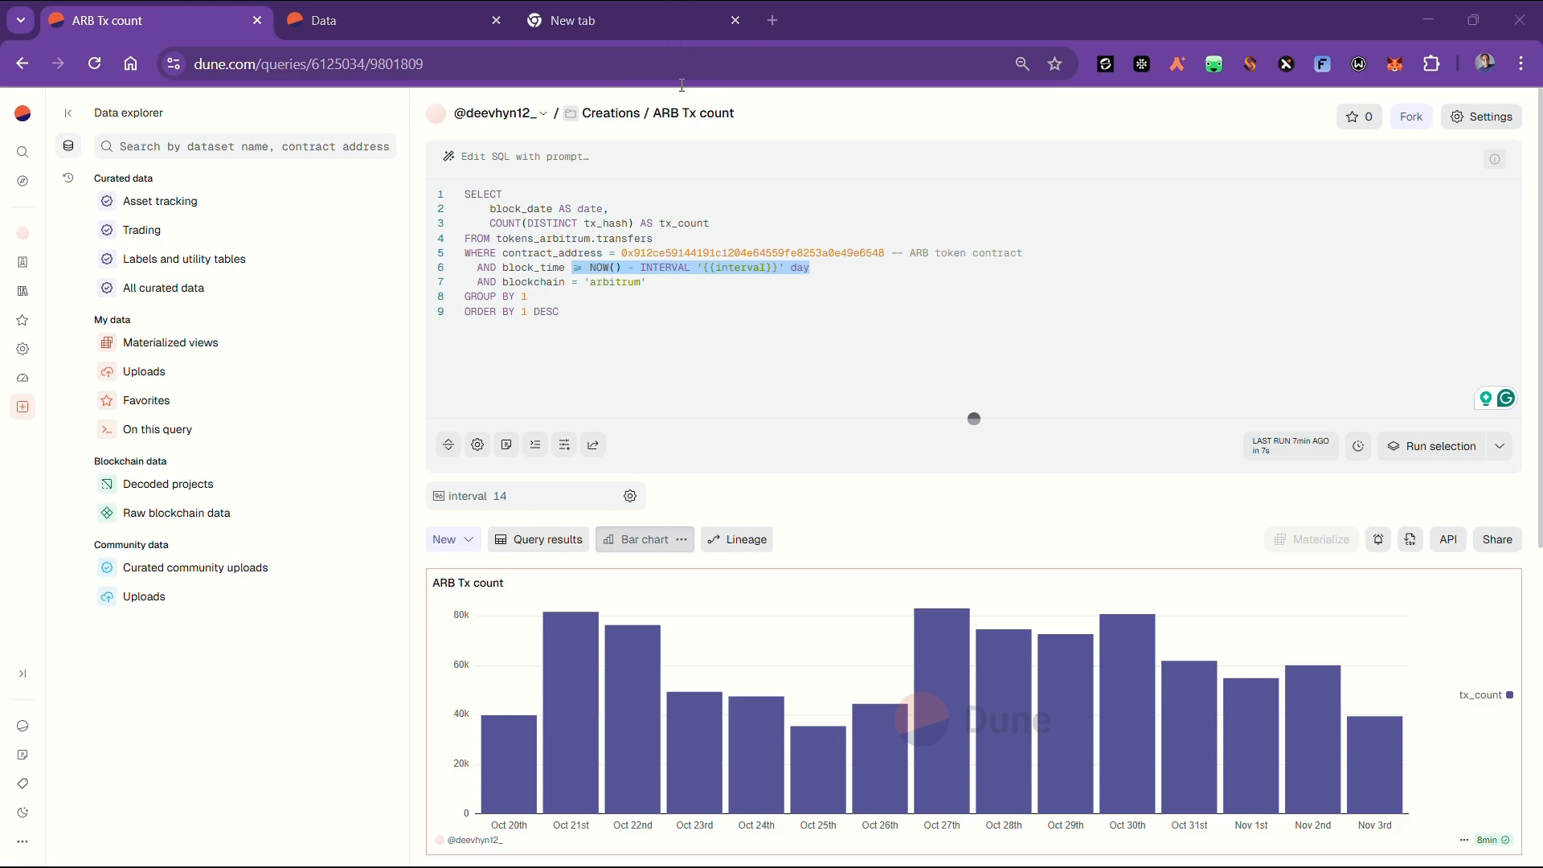
left_click(827, 271)
left_click_drag(828, 271, 582, 272)
key("BackSpace")
key("BackSpace")
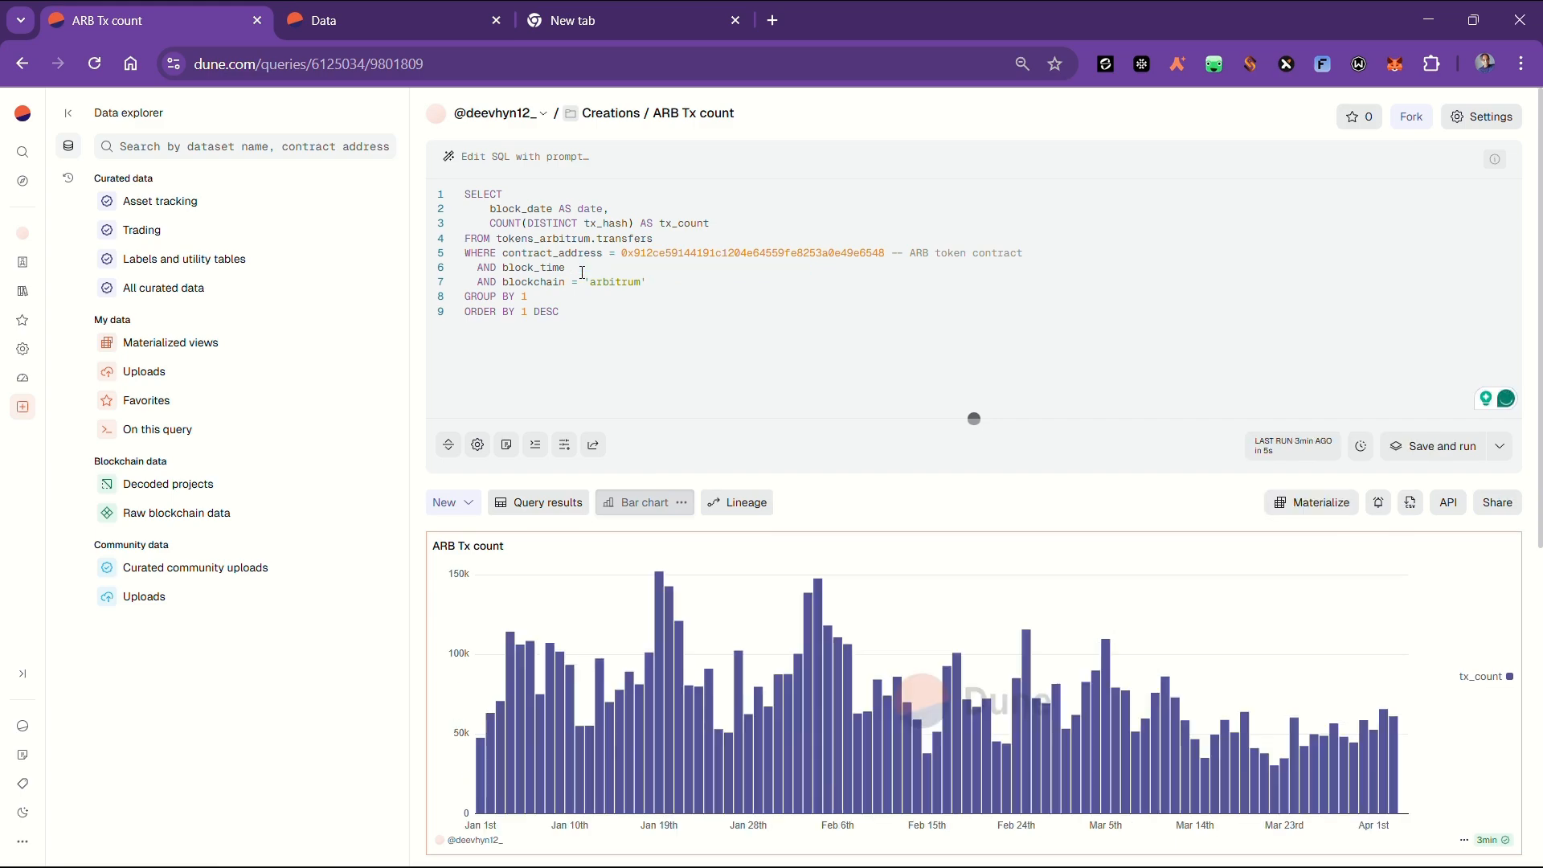
type("BETWEEN timestamp '2025")
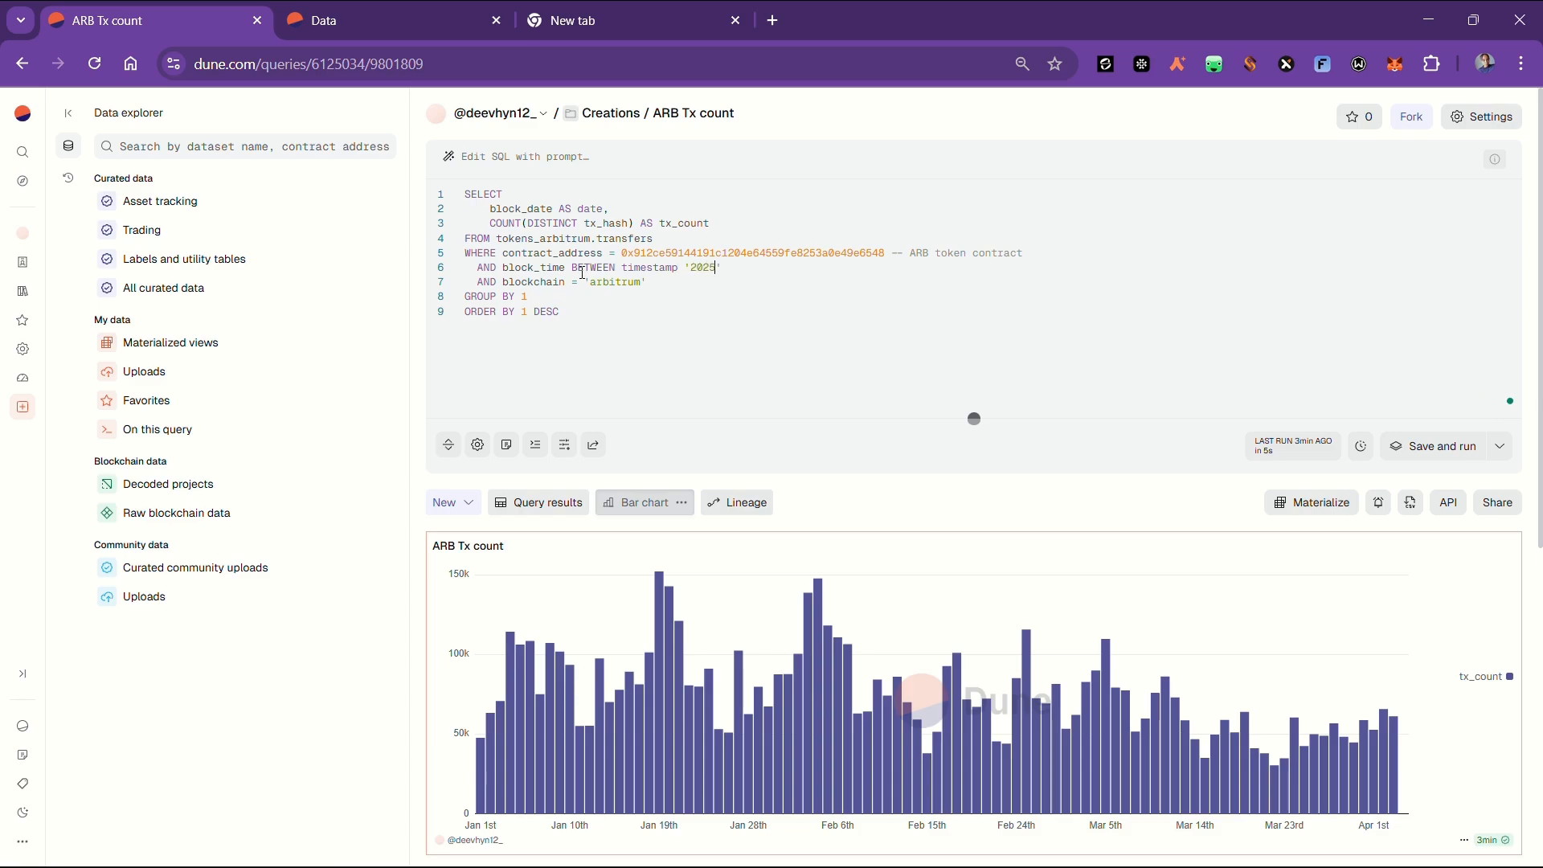
type("-01-01' AND timestamp '2025")
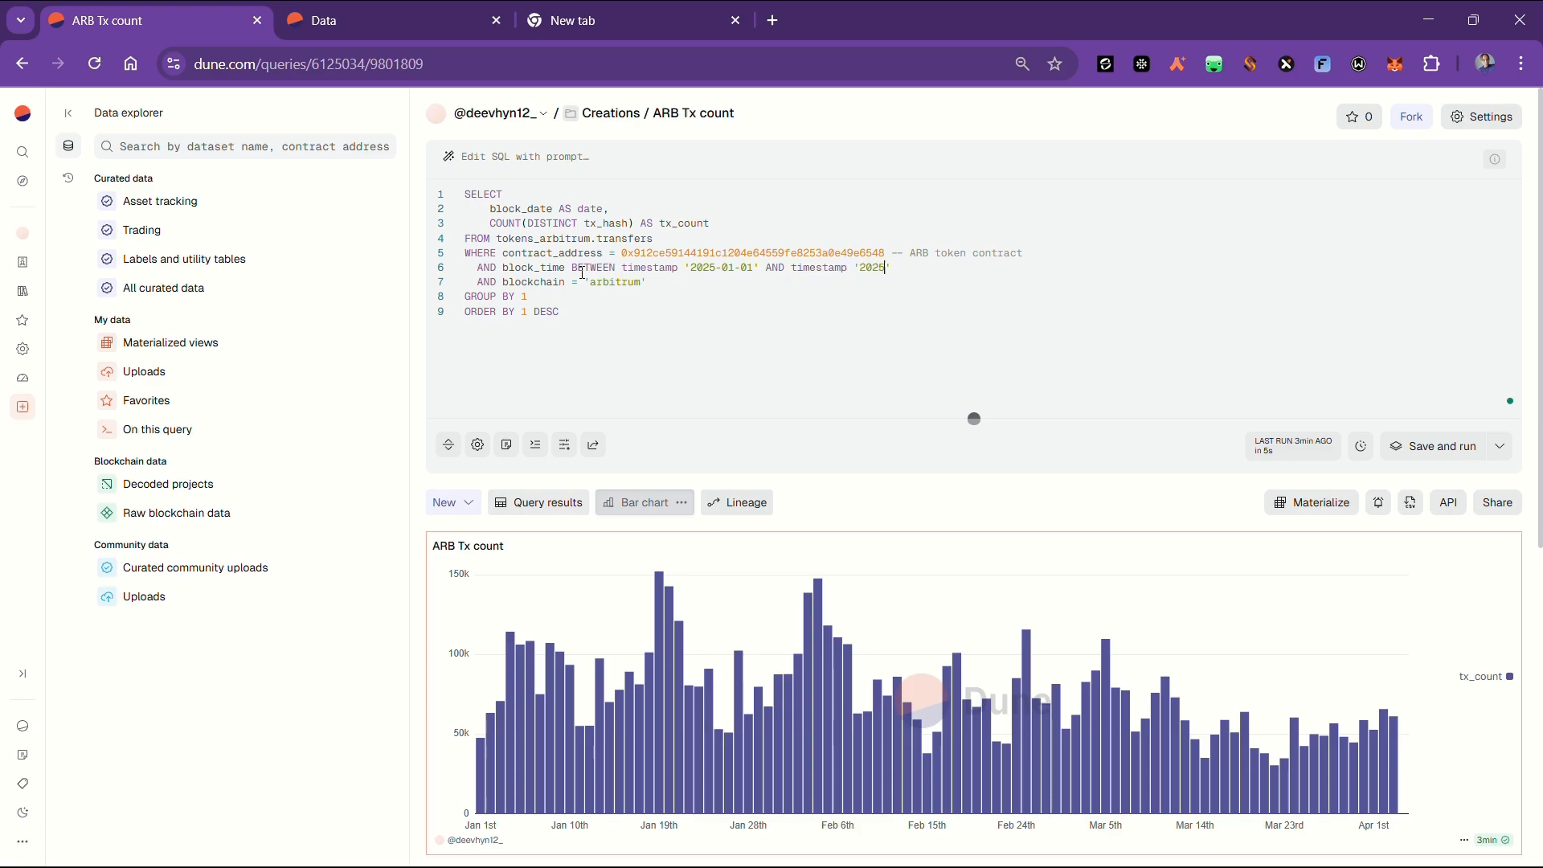
type("-06-06")
key("BackSpace")
type("1")
left_click(1429, 446)
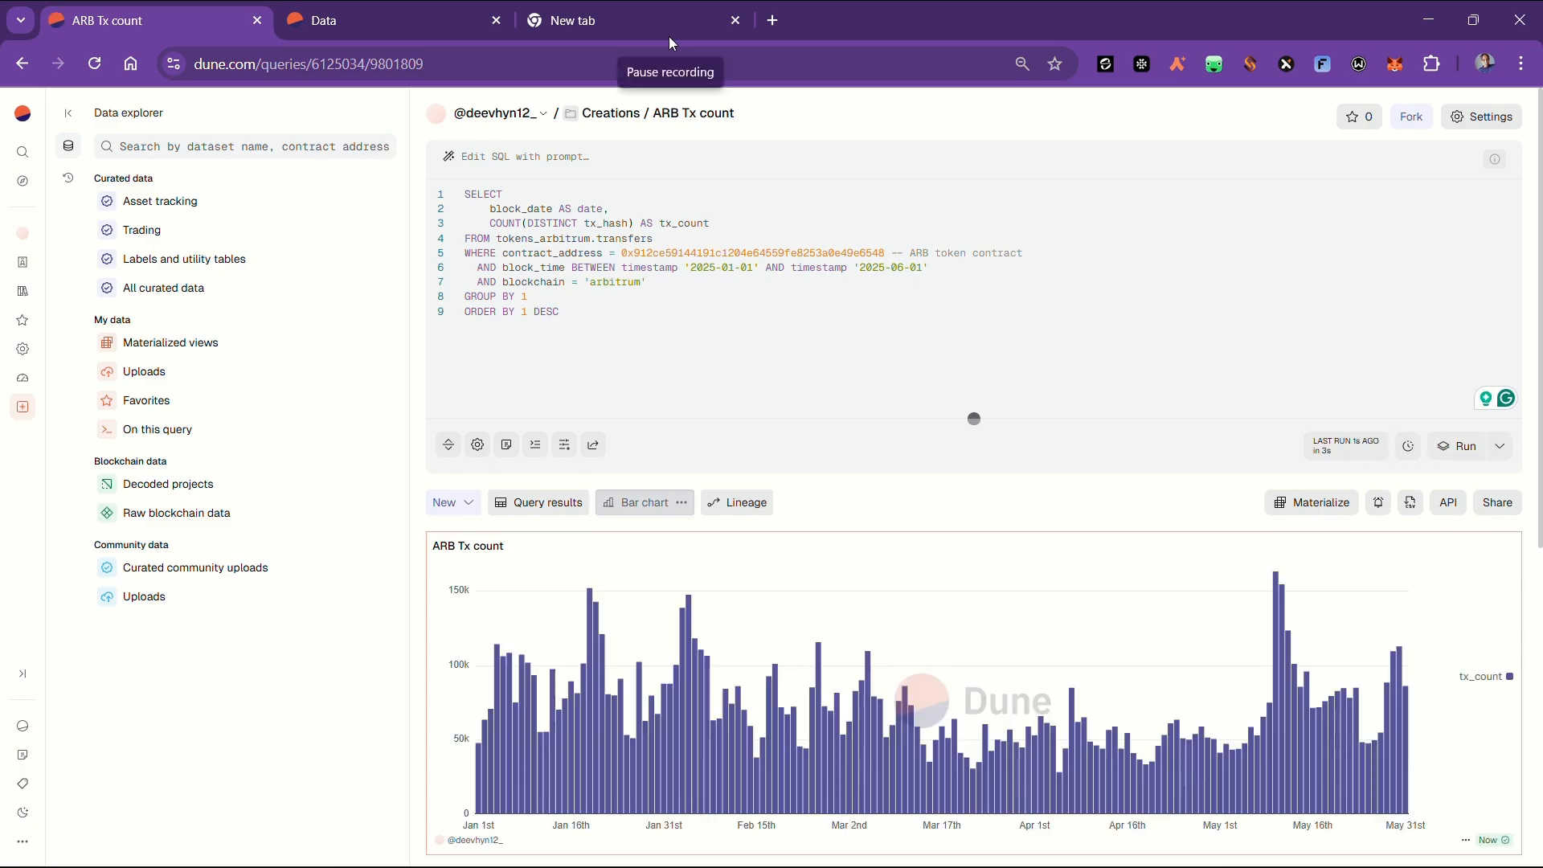
Replace the two dates in the BETWEEN condition with the parameters {{start_date}} and {{end_date}}.
mouse_move(479, 787)
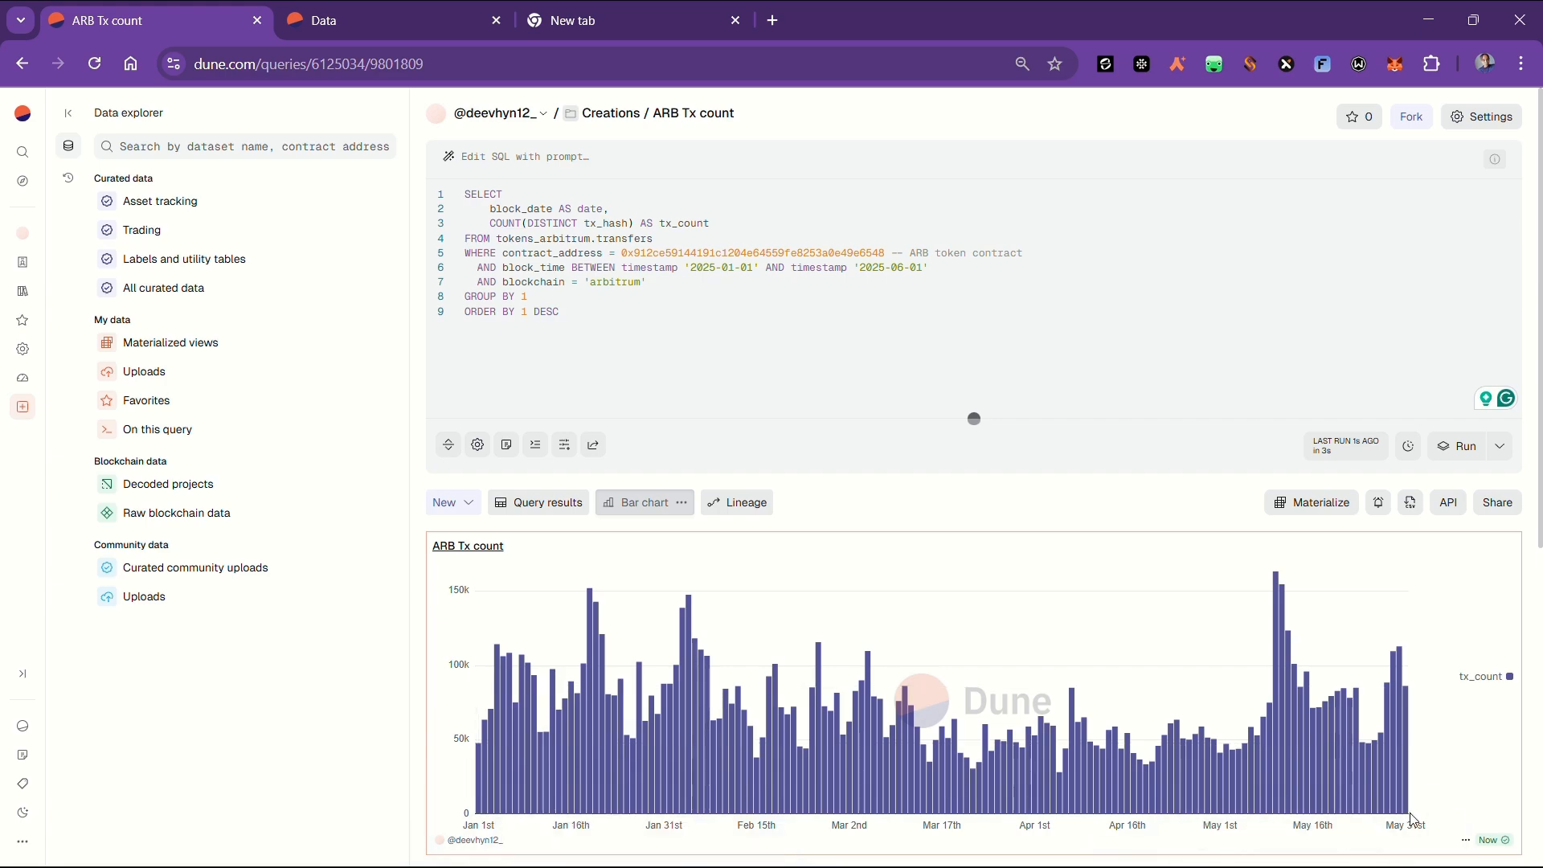
mouse_move(1412, 817)
left_click_drag(689, 268, 754, 271)
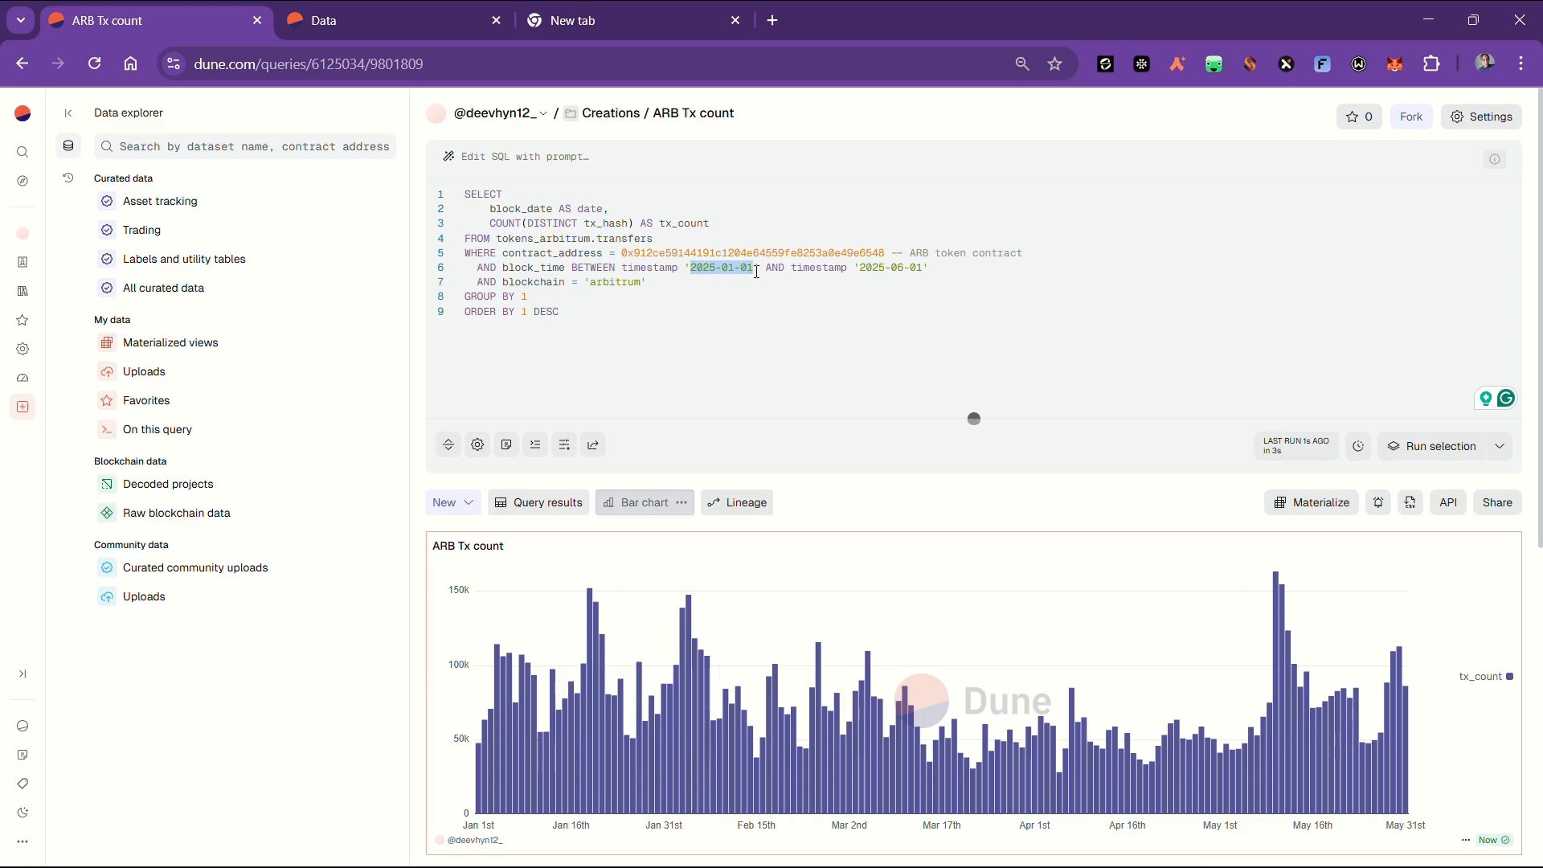
type("{{")
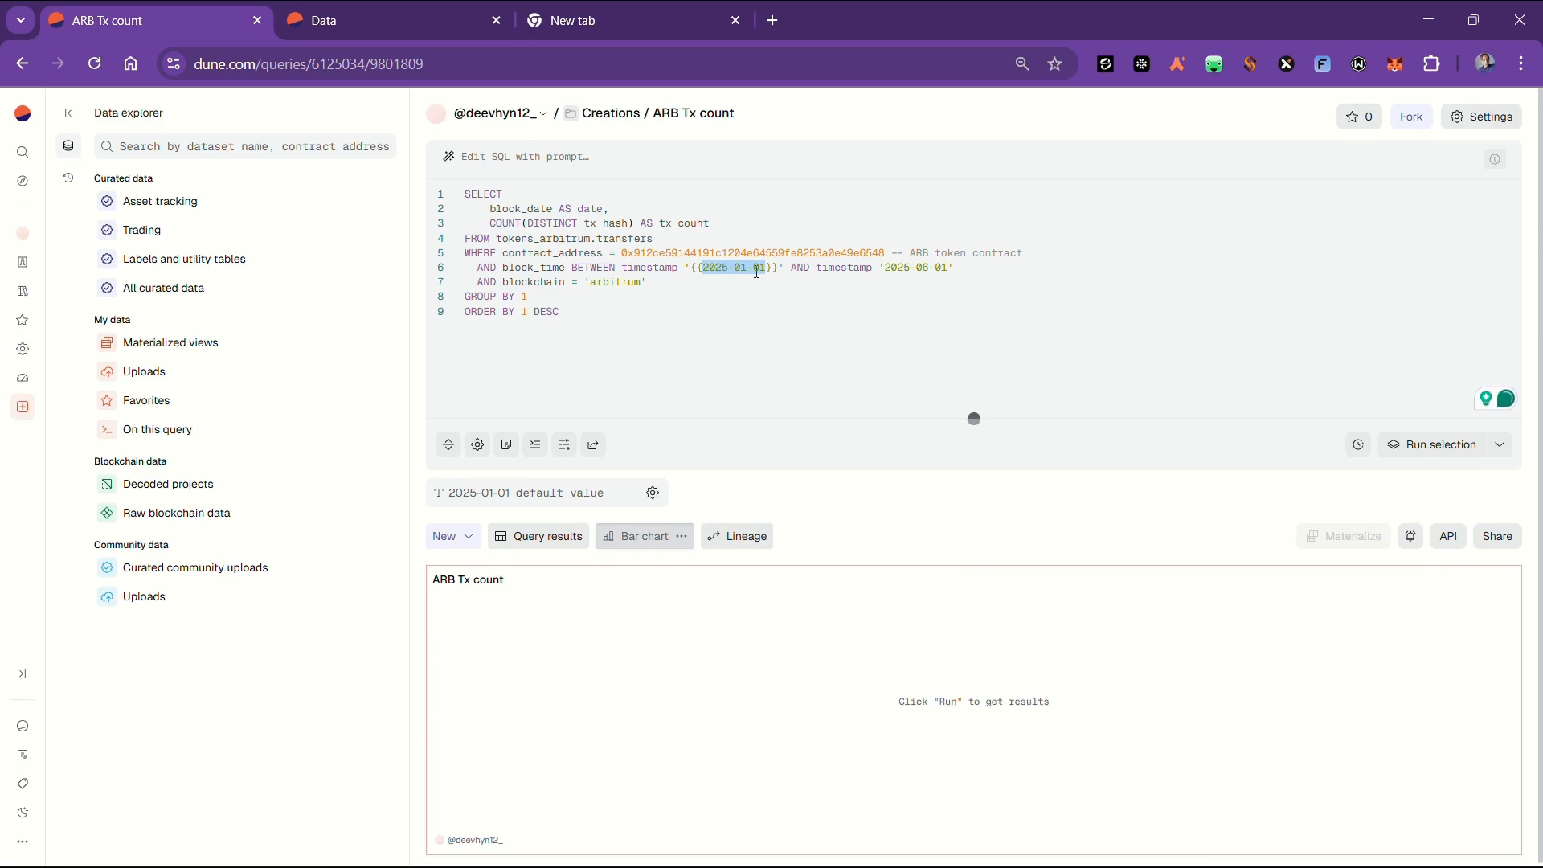
type("star")
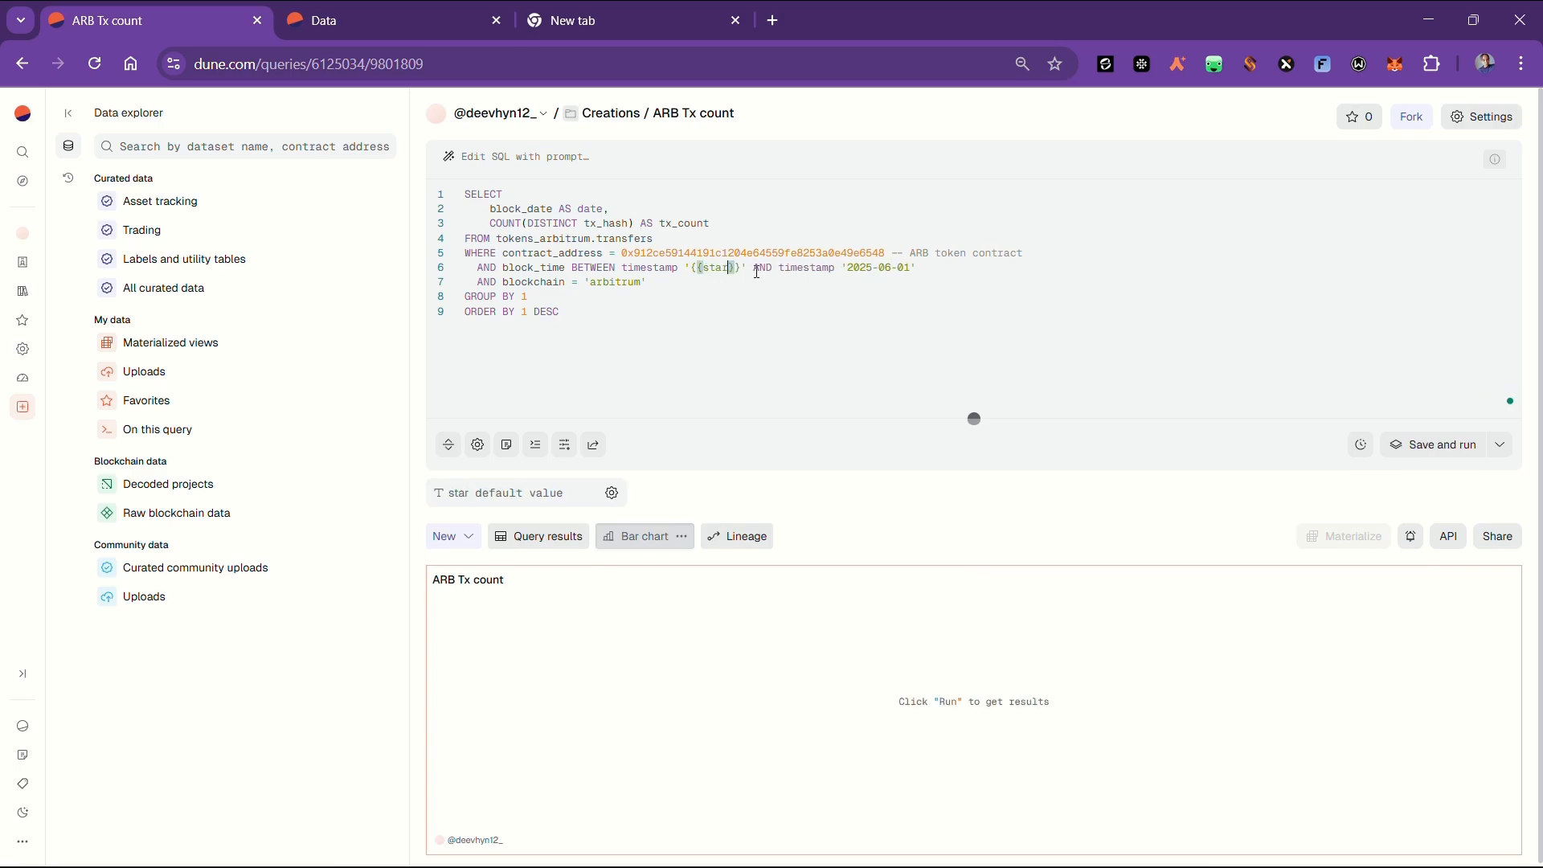
type("t_dat")
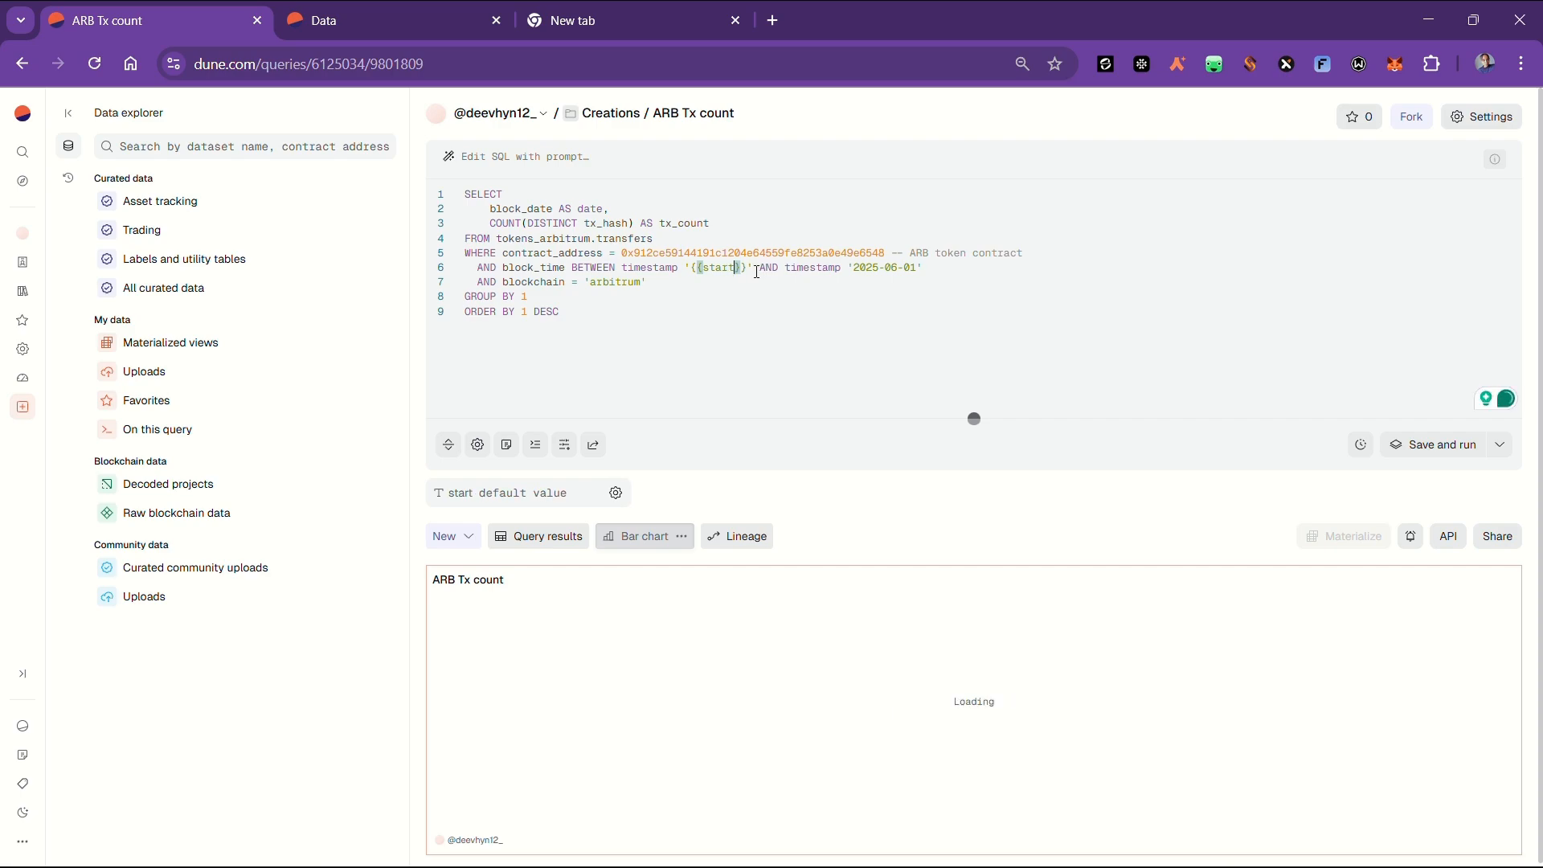
type("e")
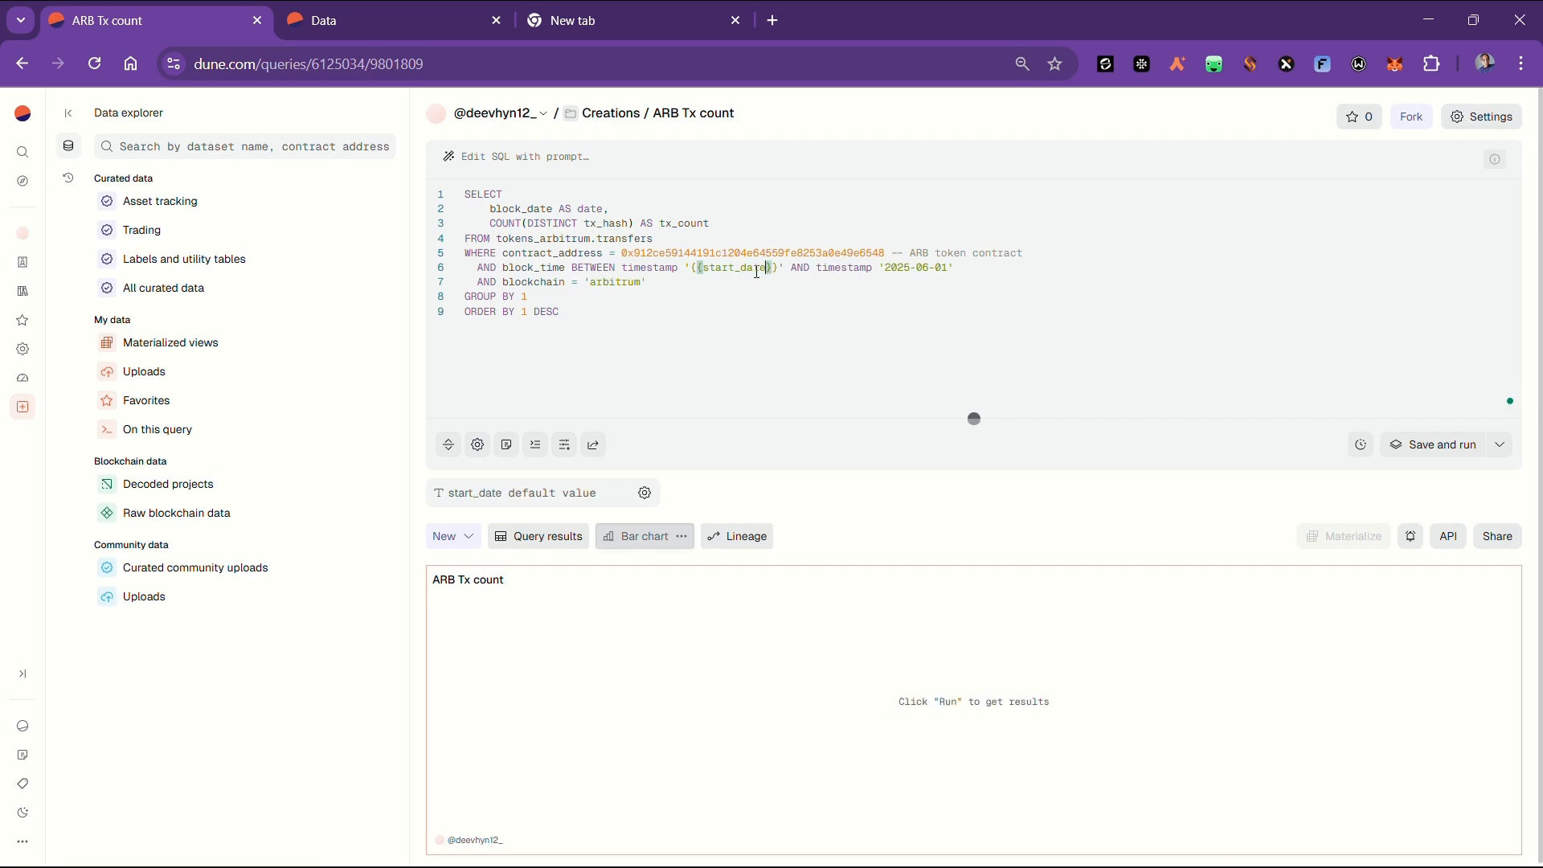
left_click_drag(887, 267, 951, 271)
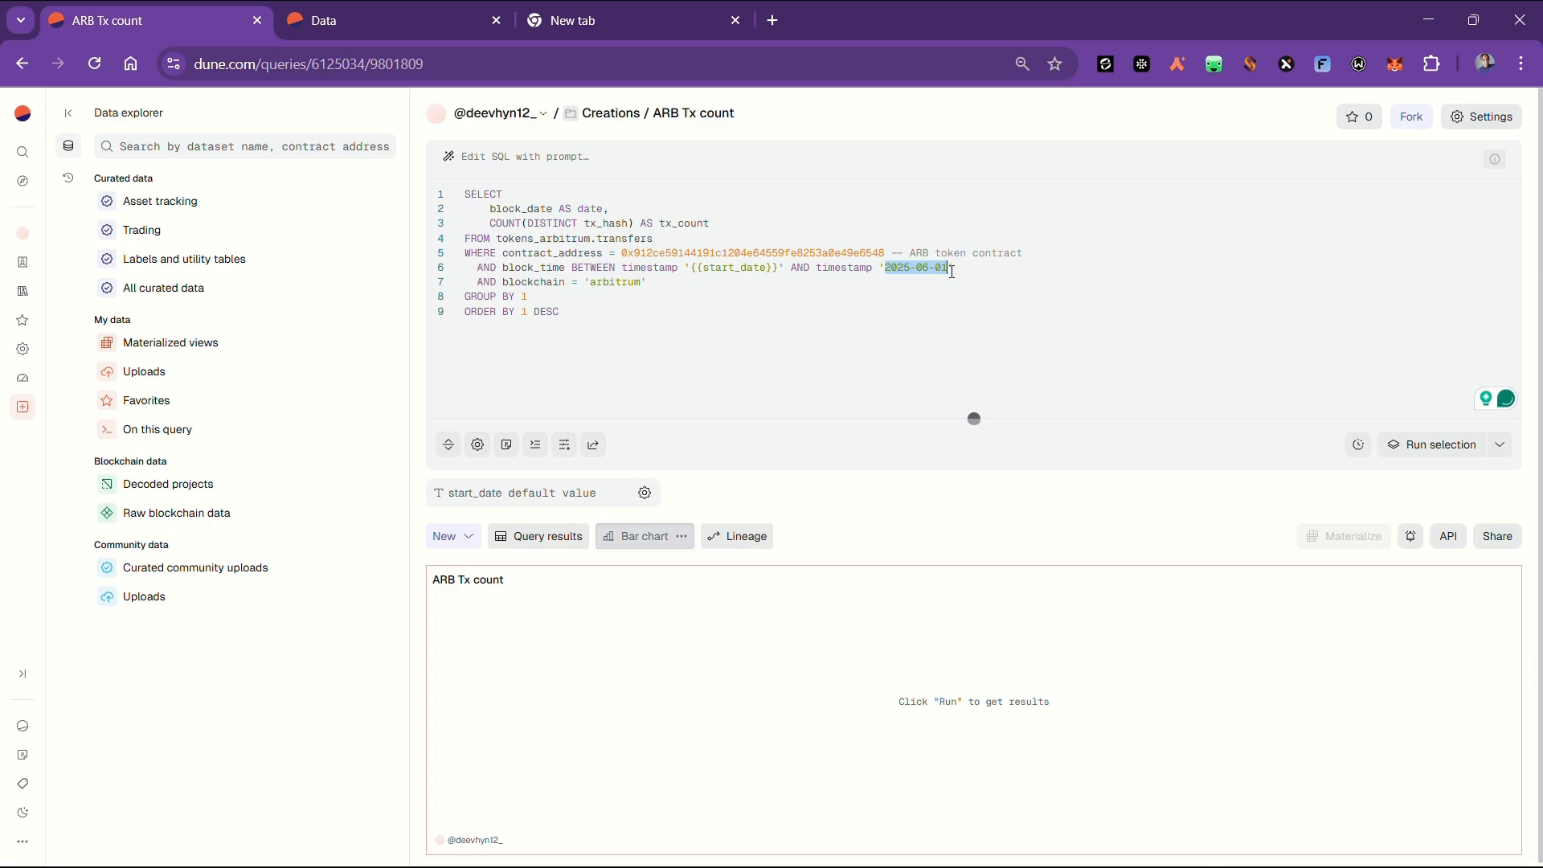
type("{{e")
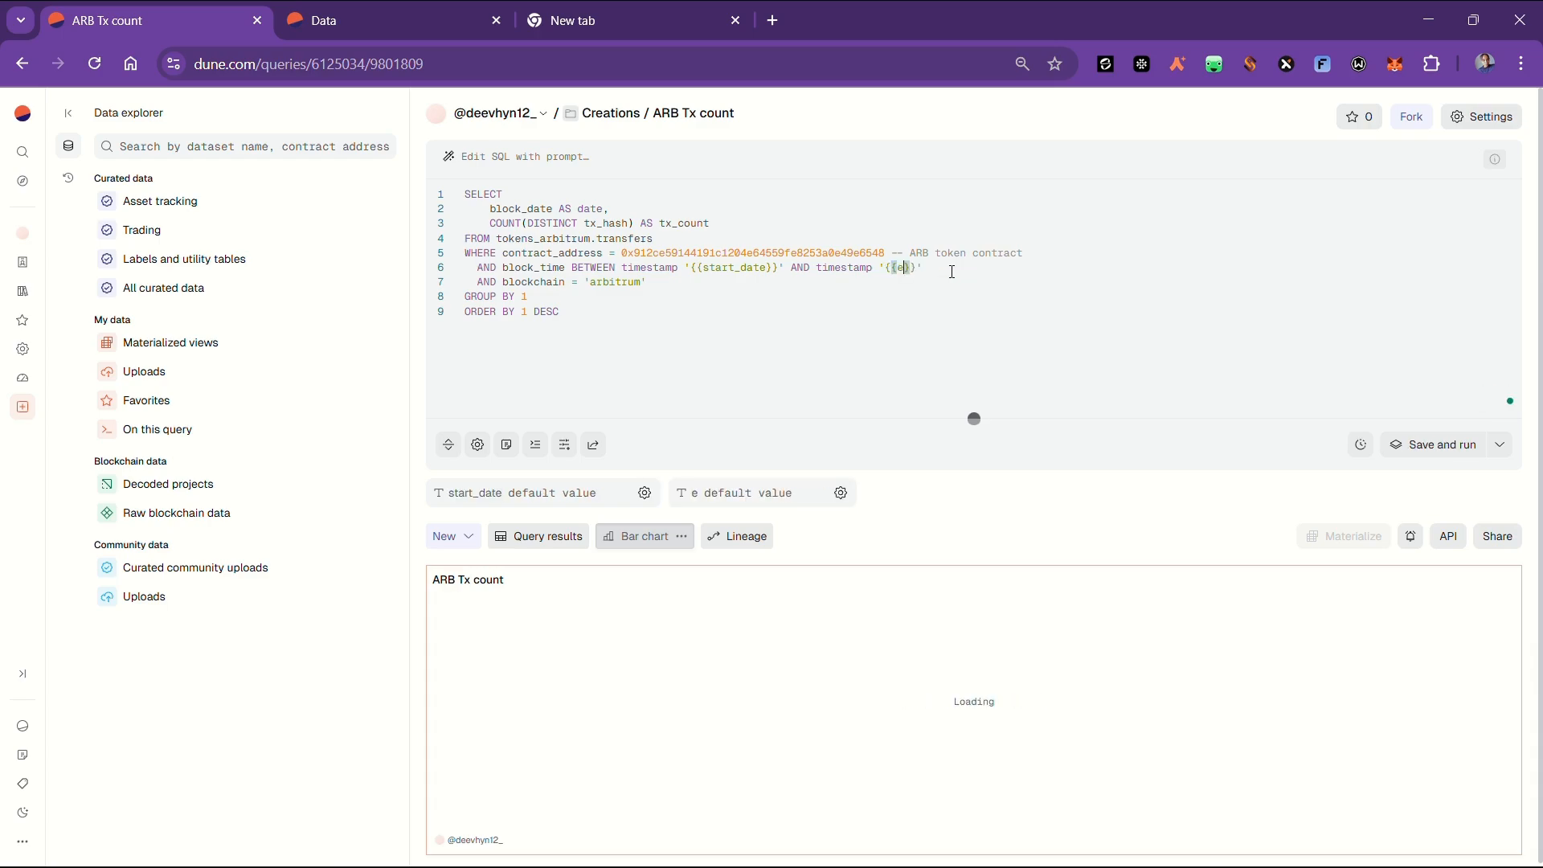
type("nd_date")
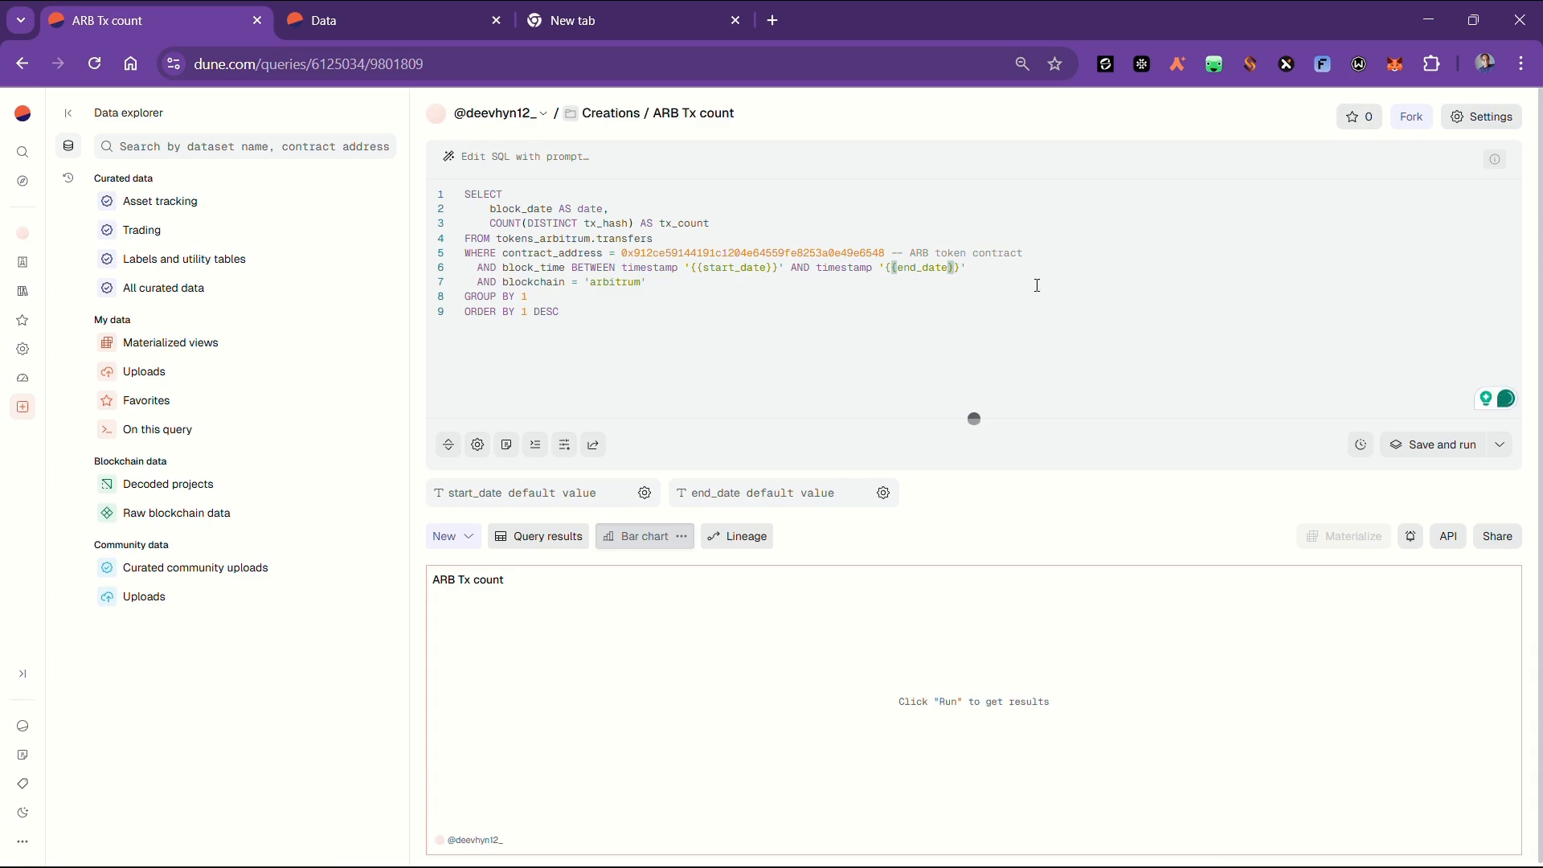
left_click(1000, 283)
left_click(644, 493)
left_click(738, 402)
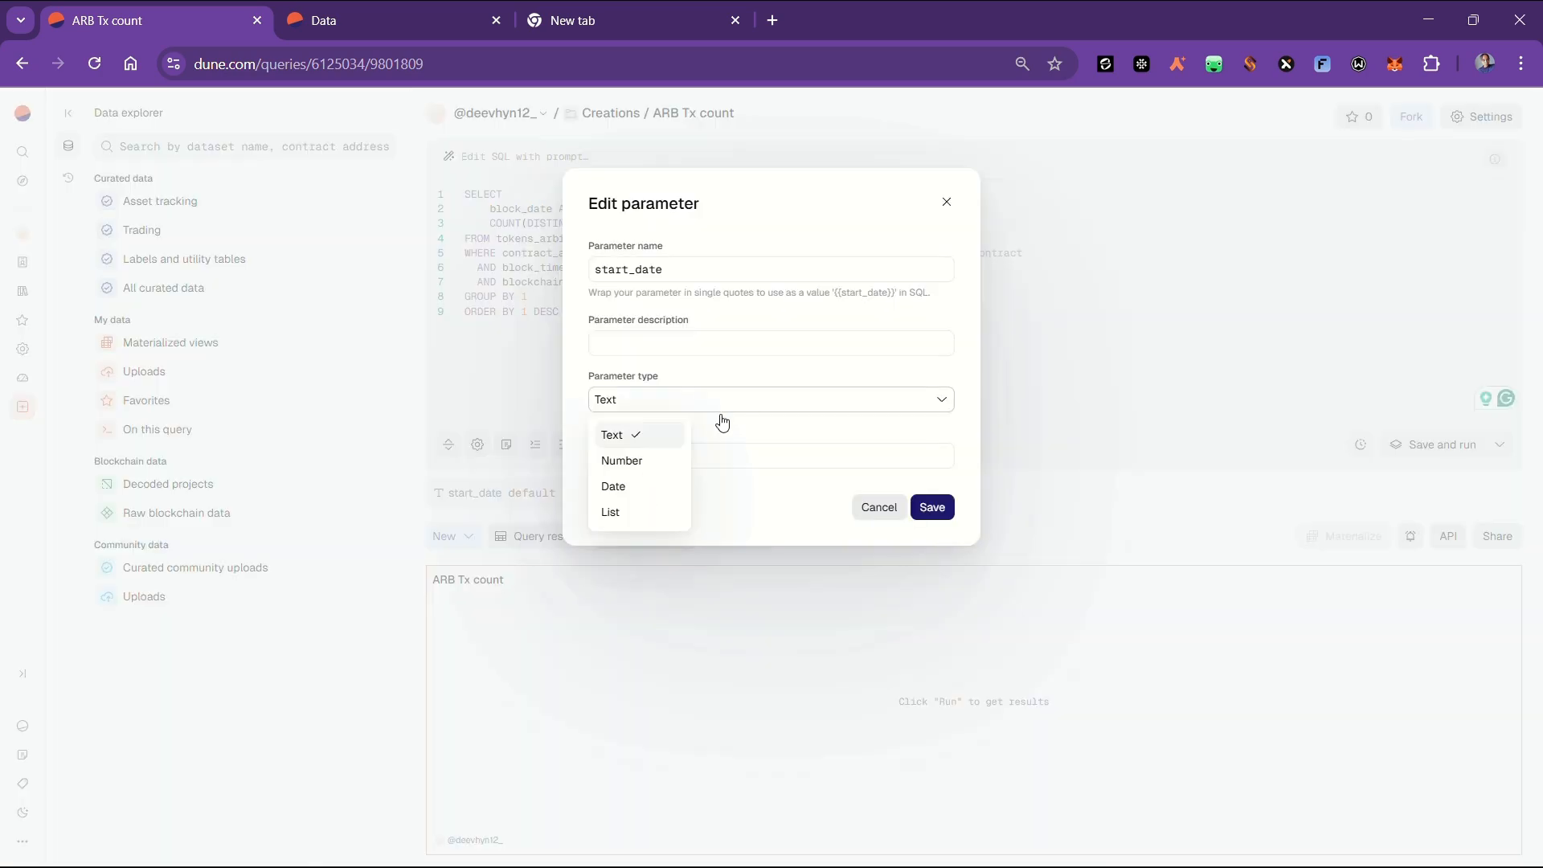
left_click(620, 486)
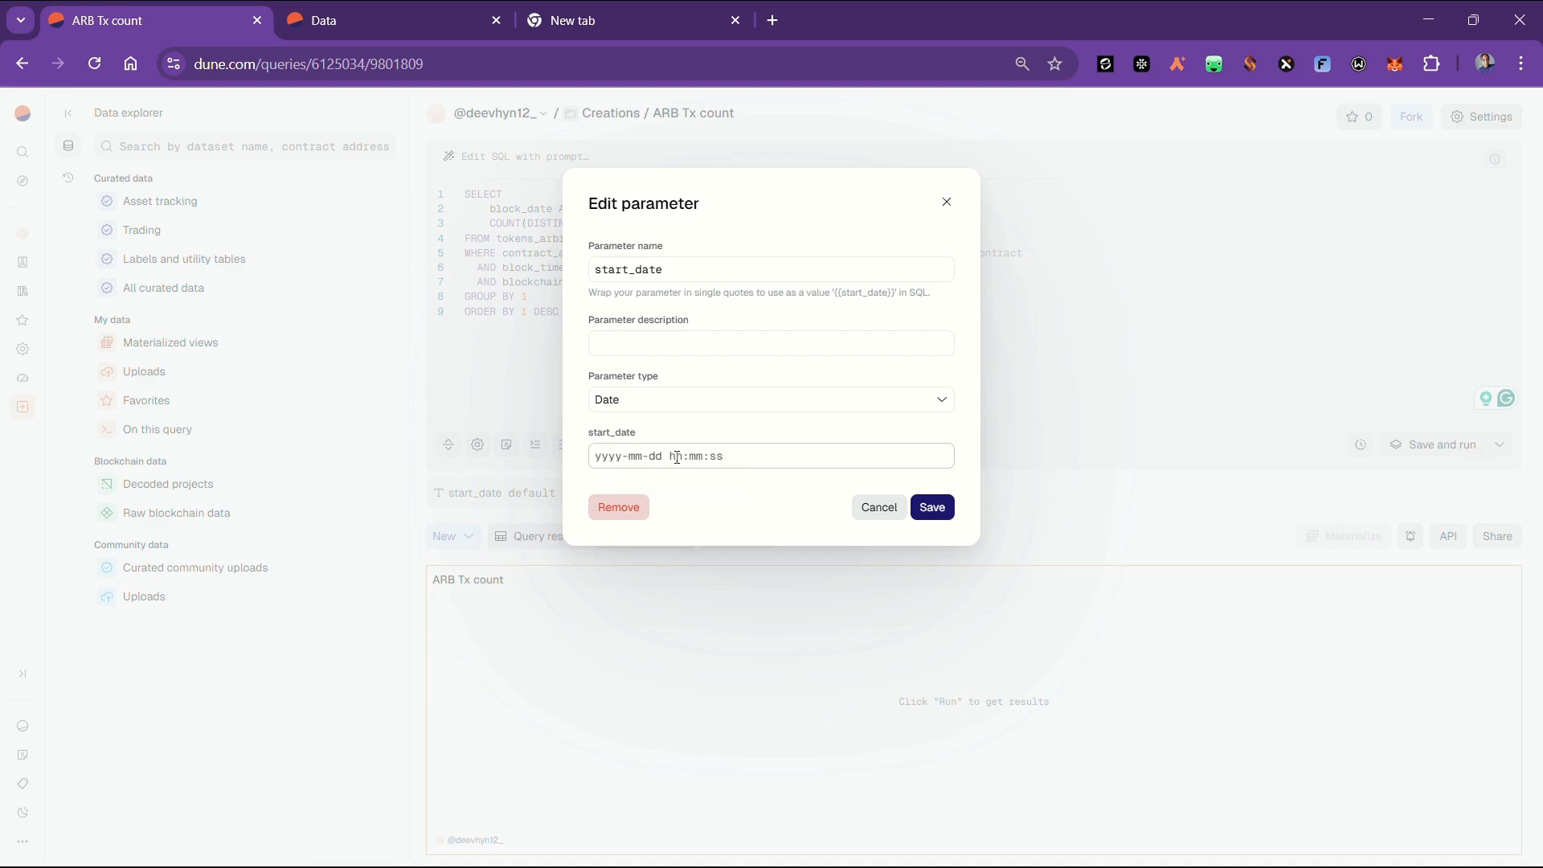
left_click(596, 460)
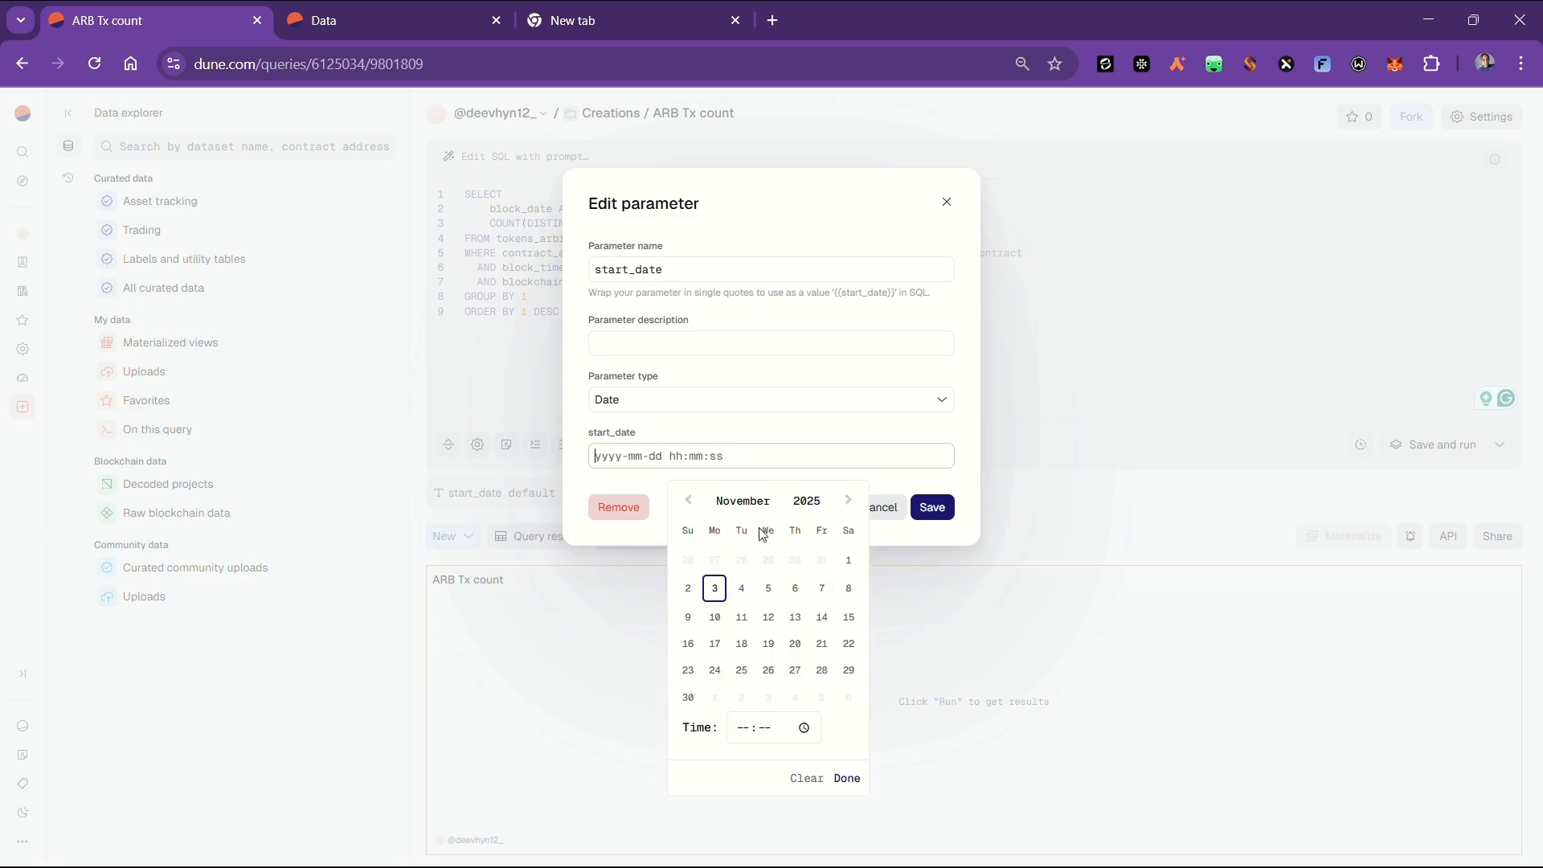
left_click(740, 502)
left_click(734, 527)
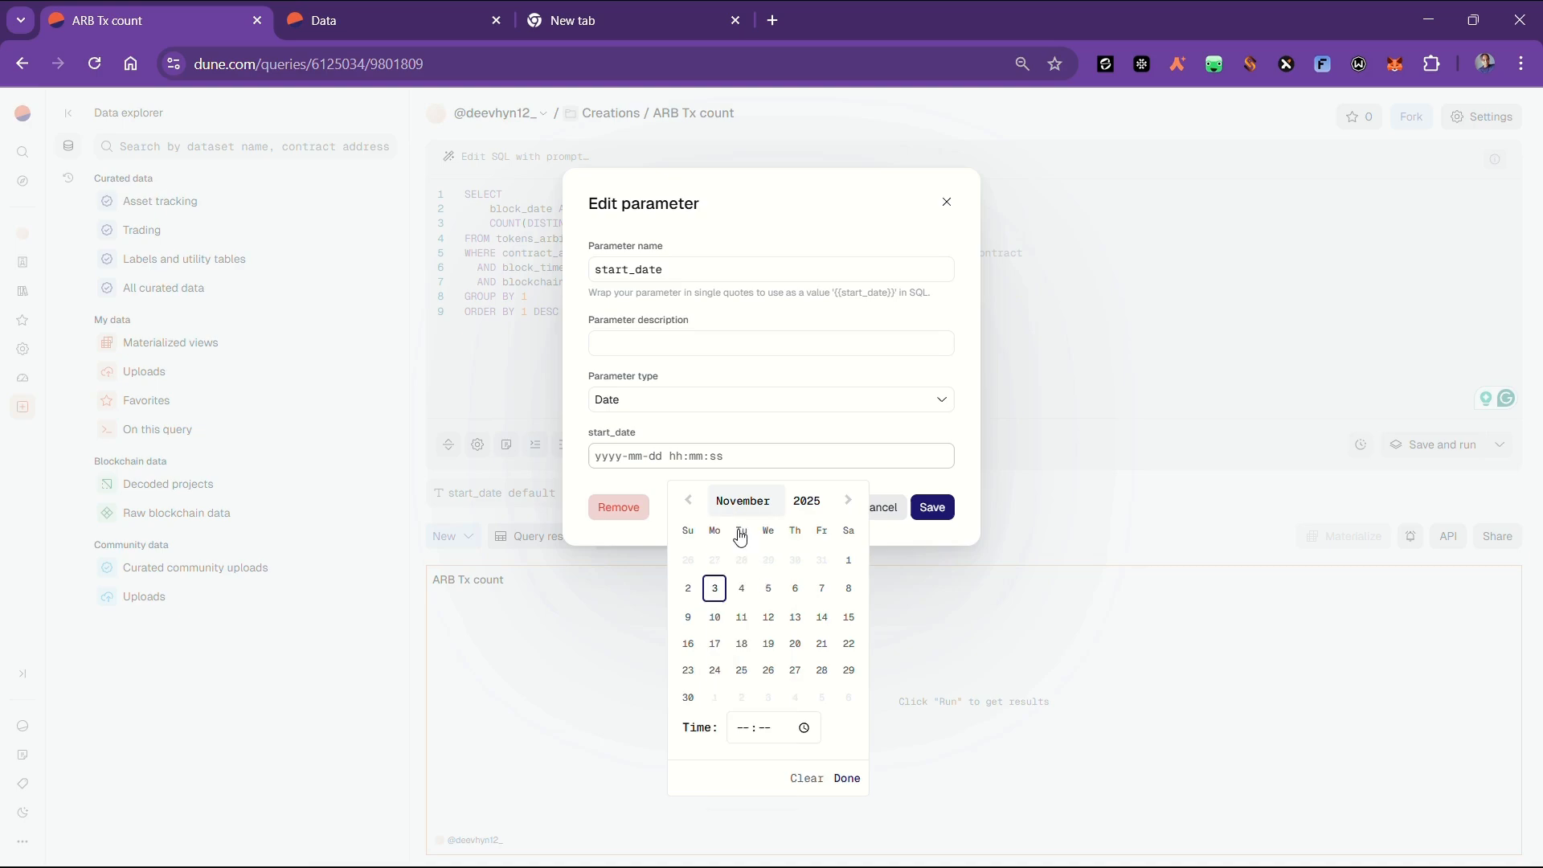
left_click(768, 562)
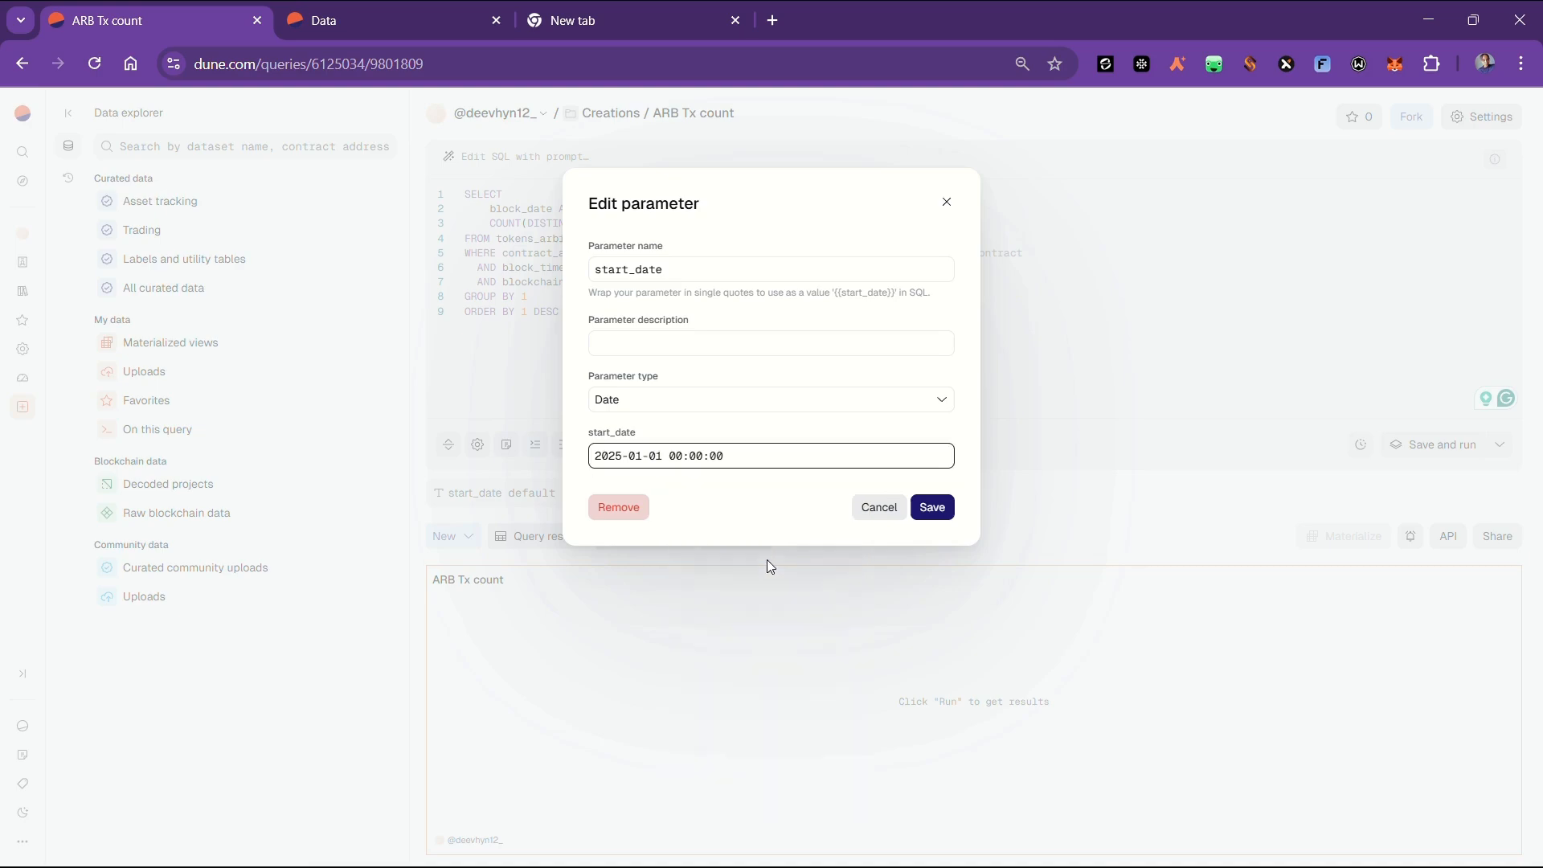
left_click(943, 508)
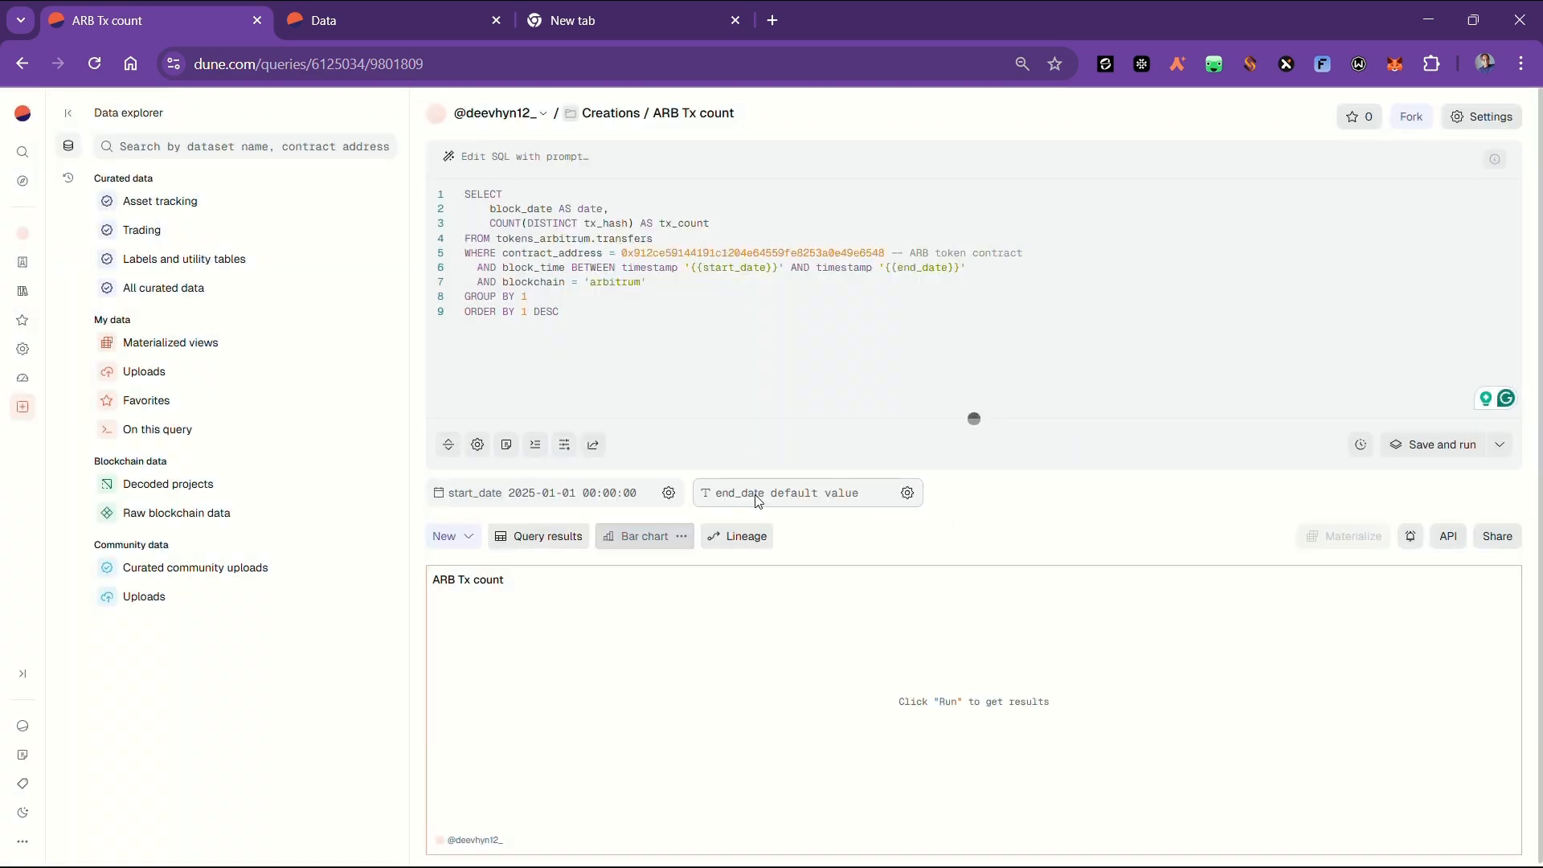
left_click(909, 495)
left_click(682, 401)
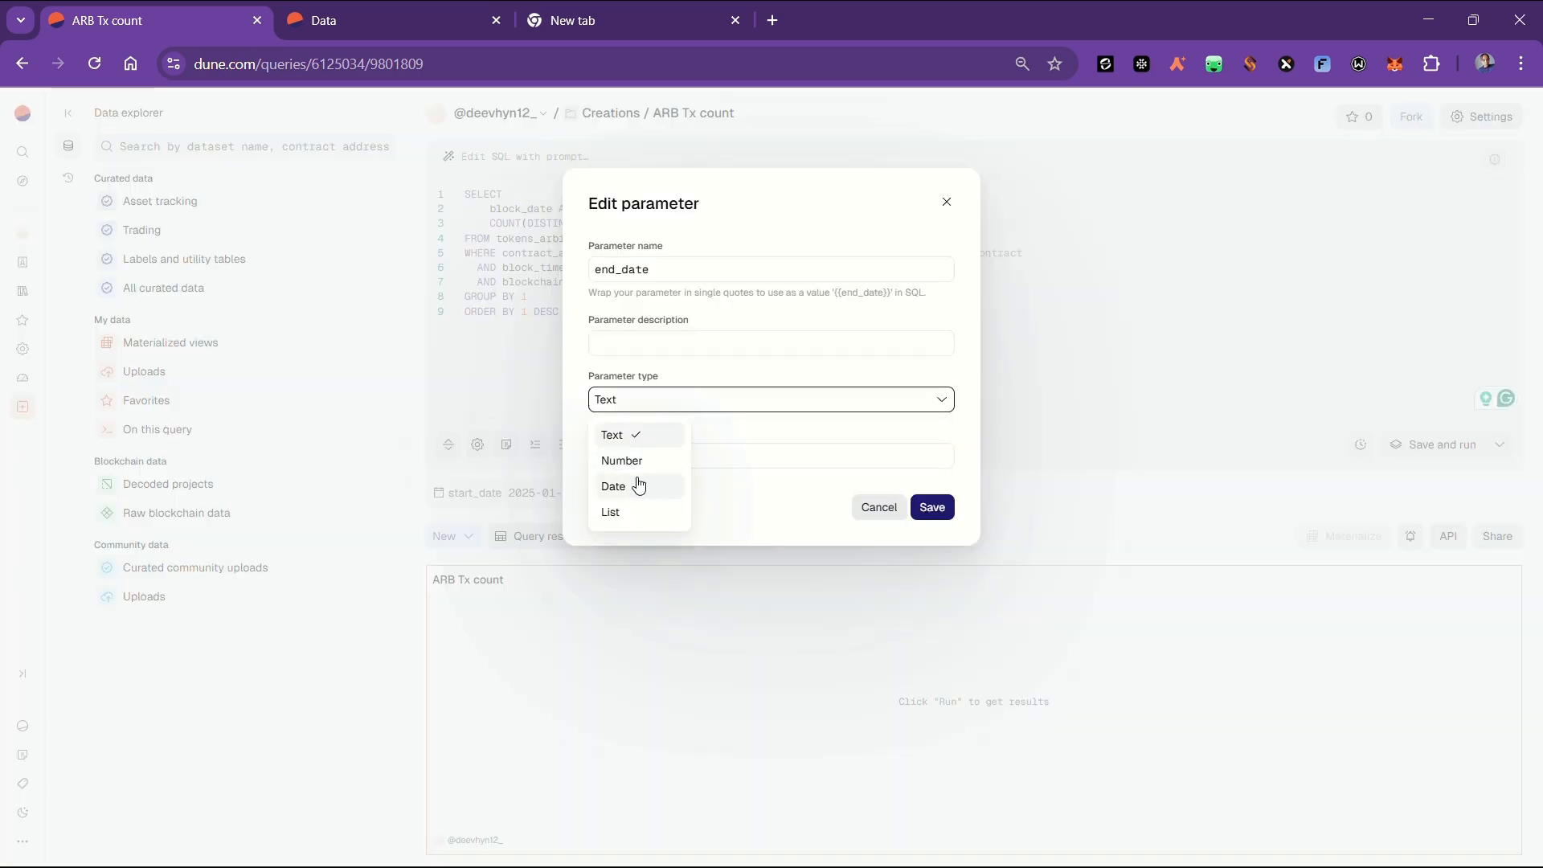
left_click(631, 486)
left_click(664, 457)
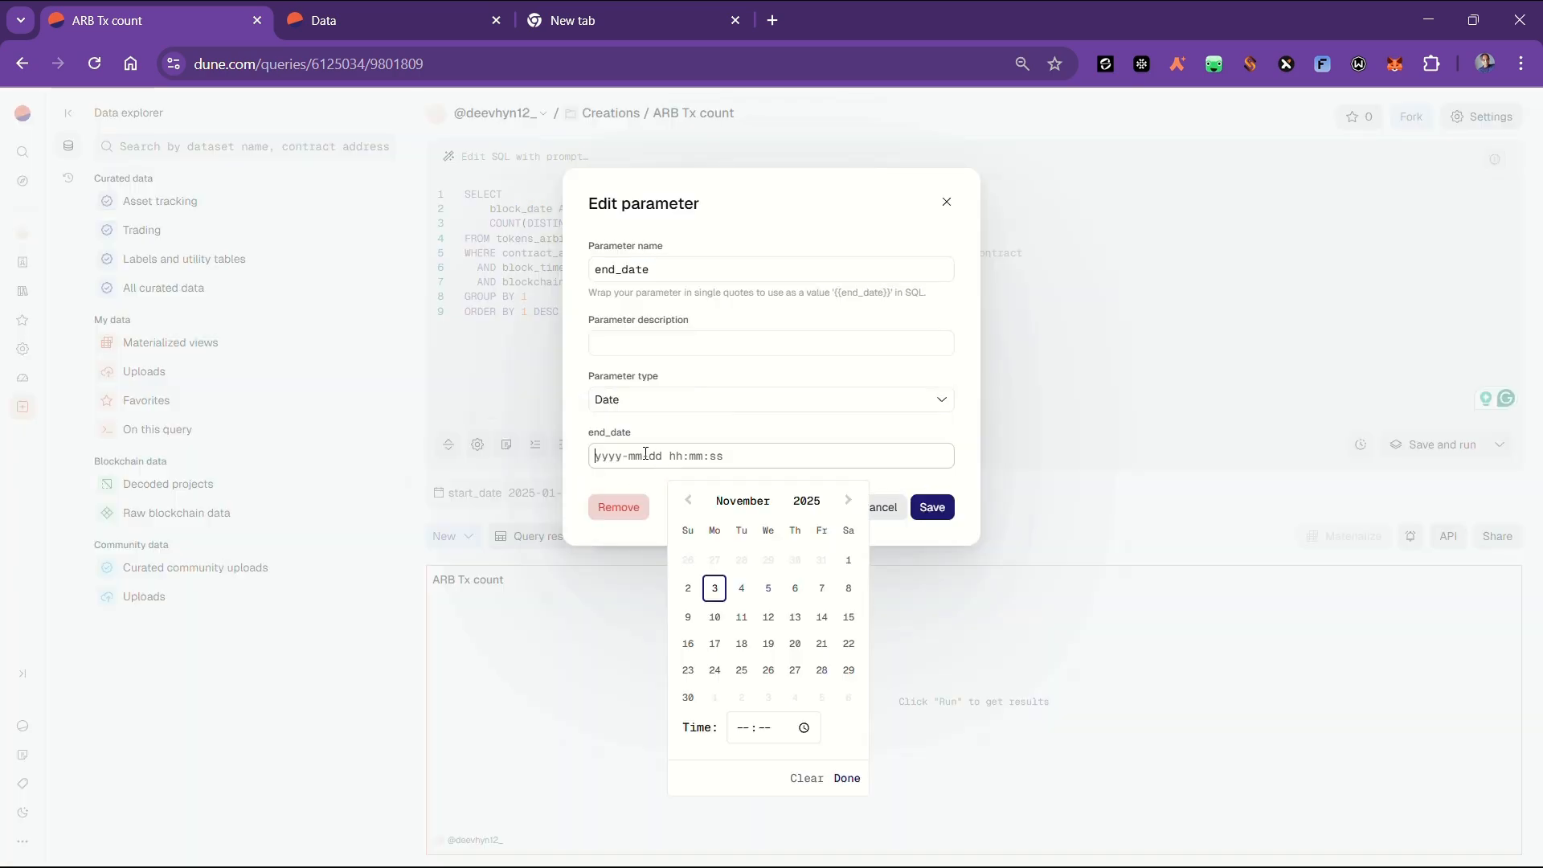
left_click(760, 511)
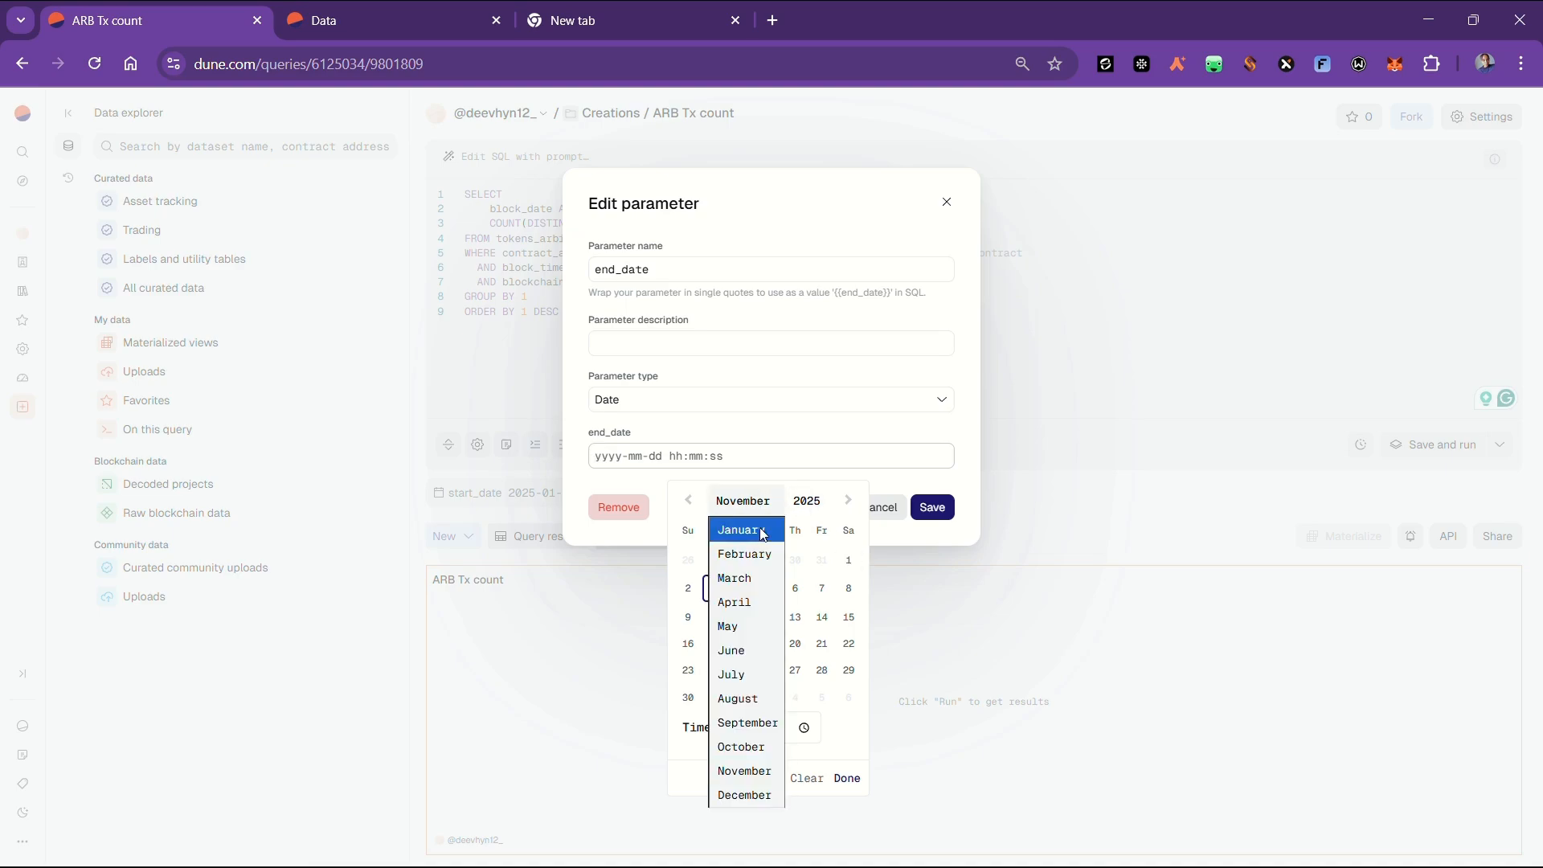
left_click(753, 700)
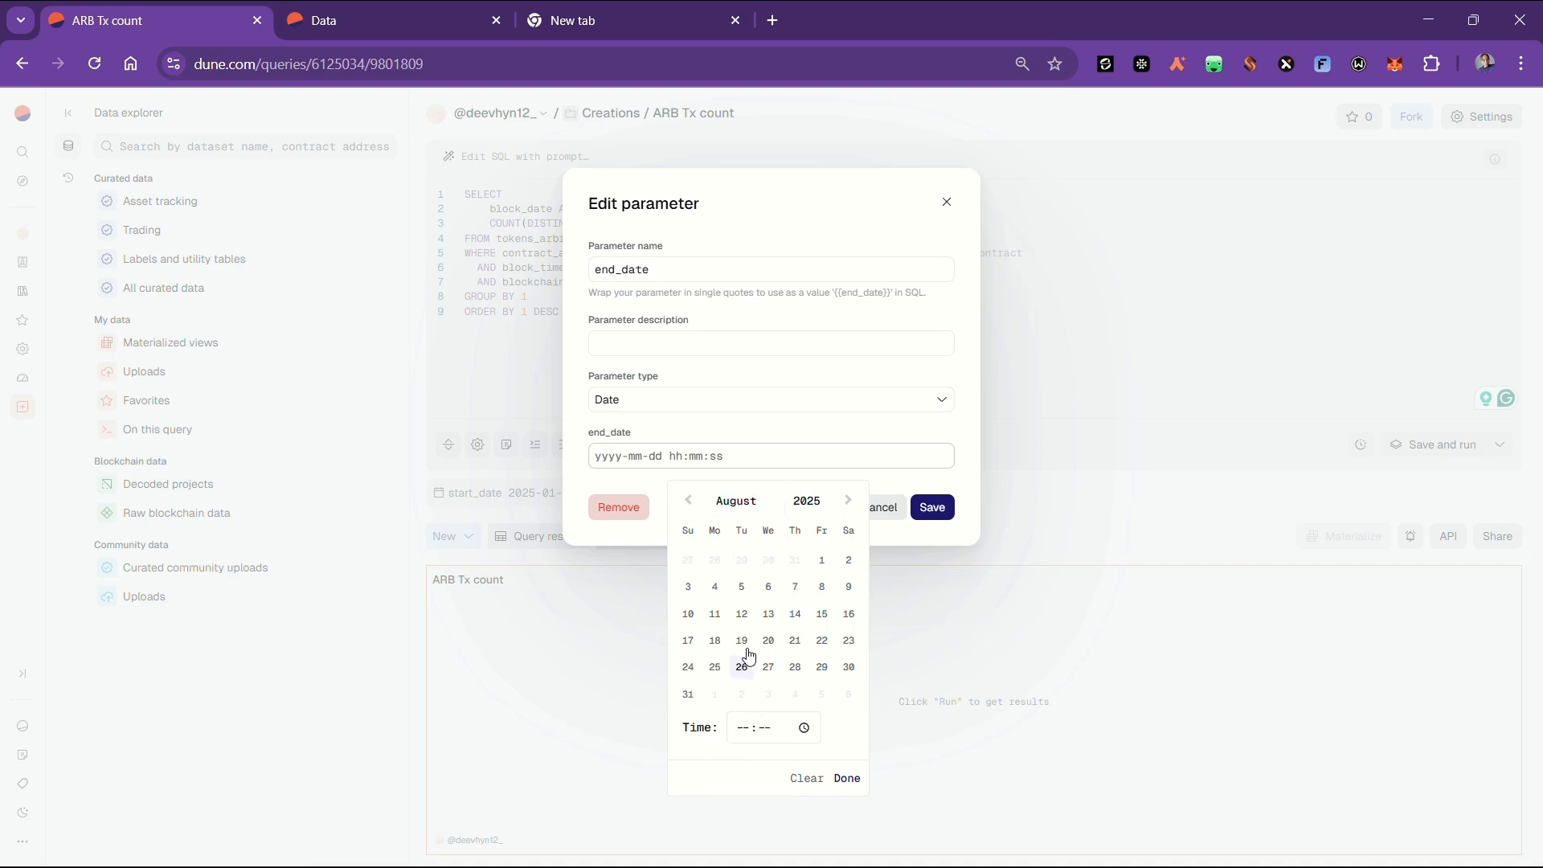
left_click(821, 560)
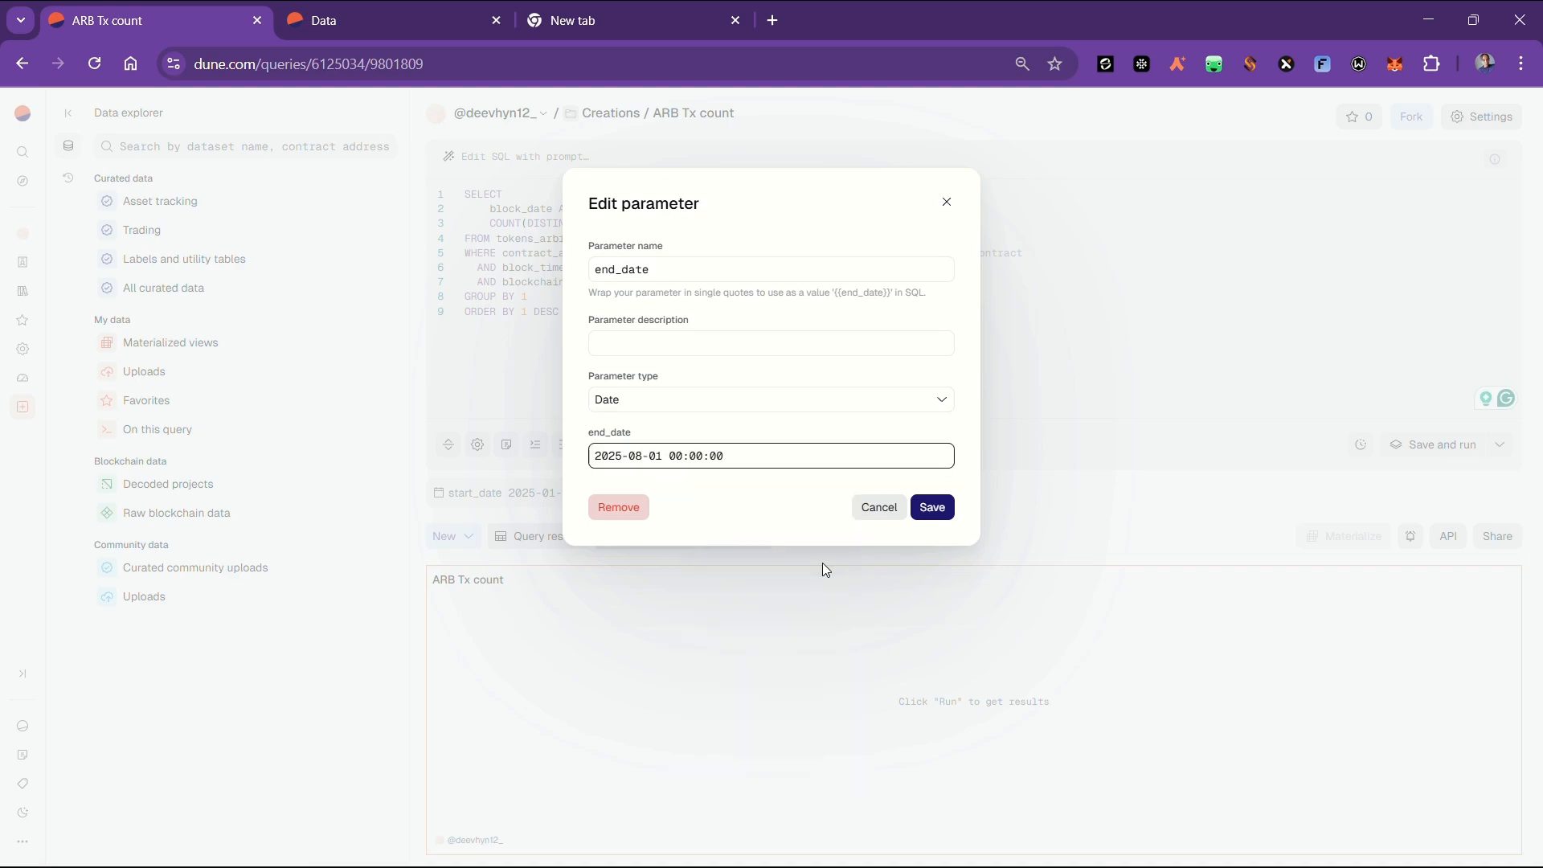
left_click(933, 507)
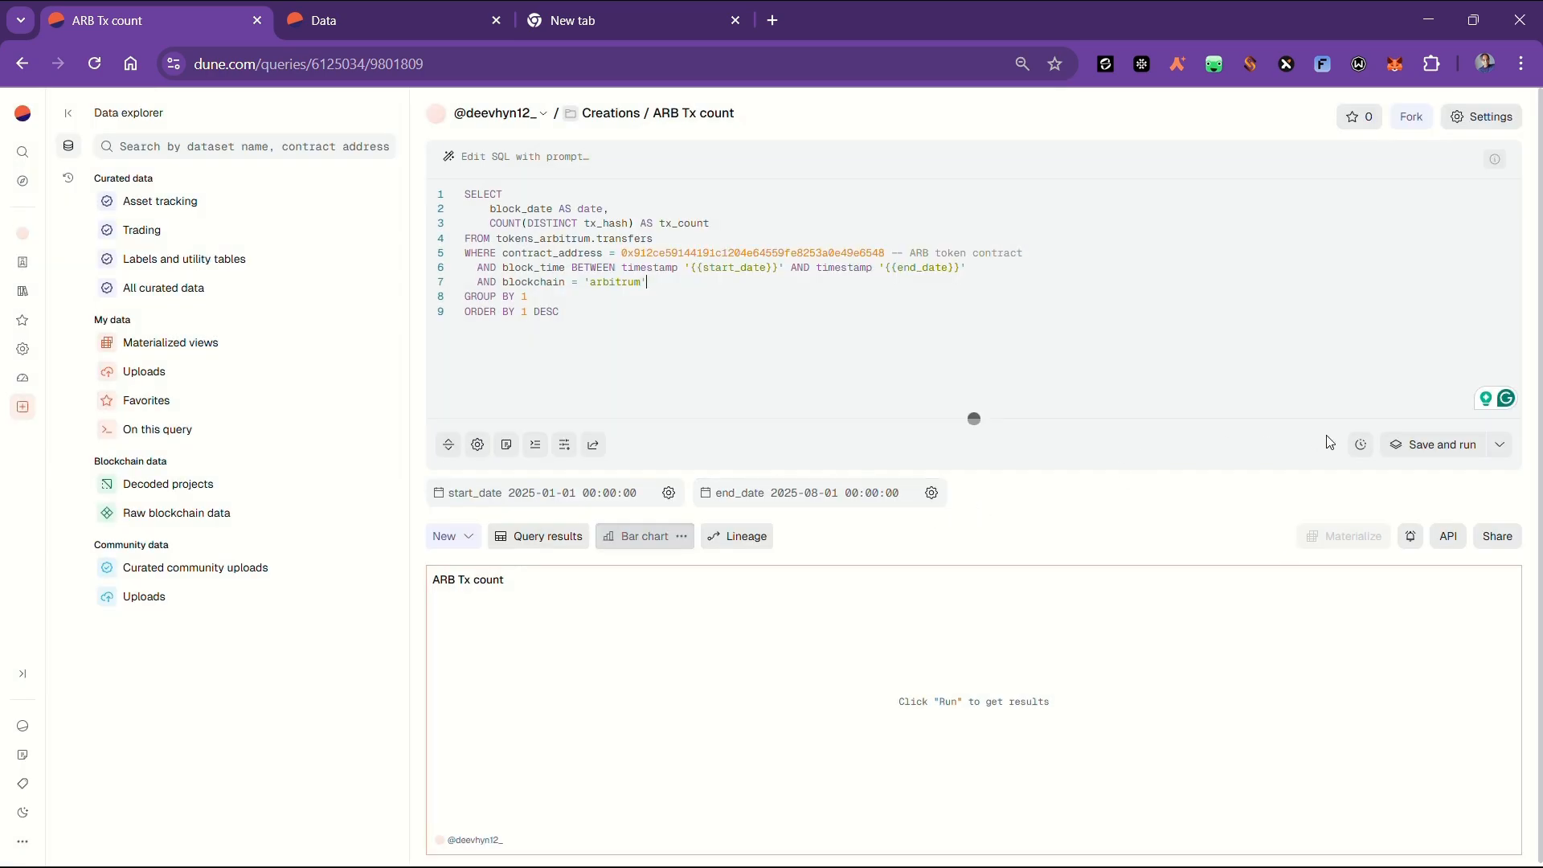
left_click(1423, 447)
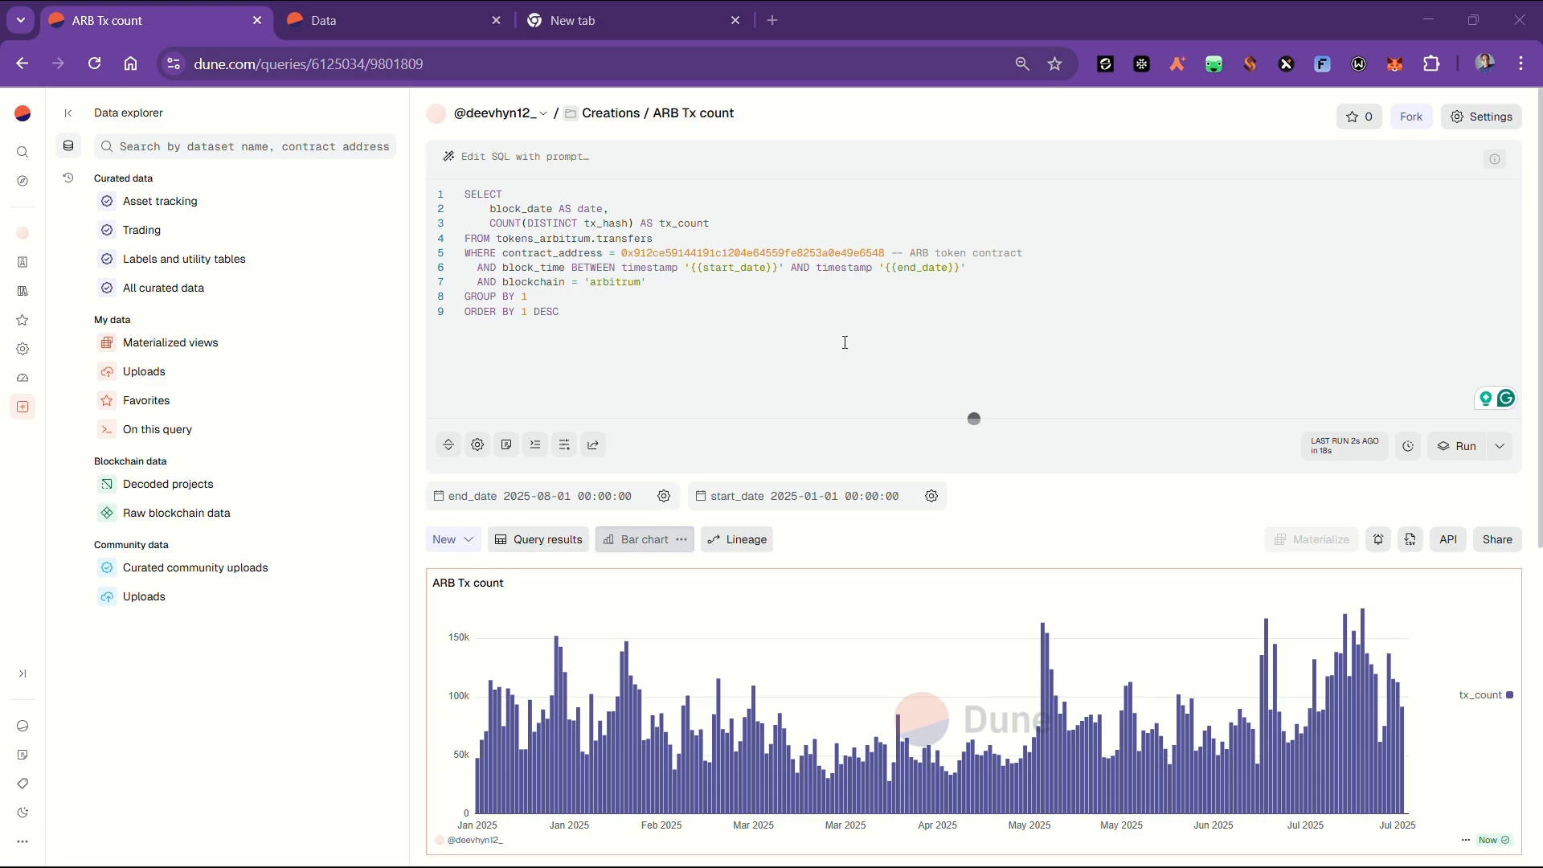
Reload the Data dashboard and, in edit mode, move the Arbitrum Transaction Count chart beside the ARB Tx count chart.
left_click(402, 22)
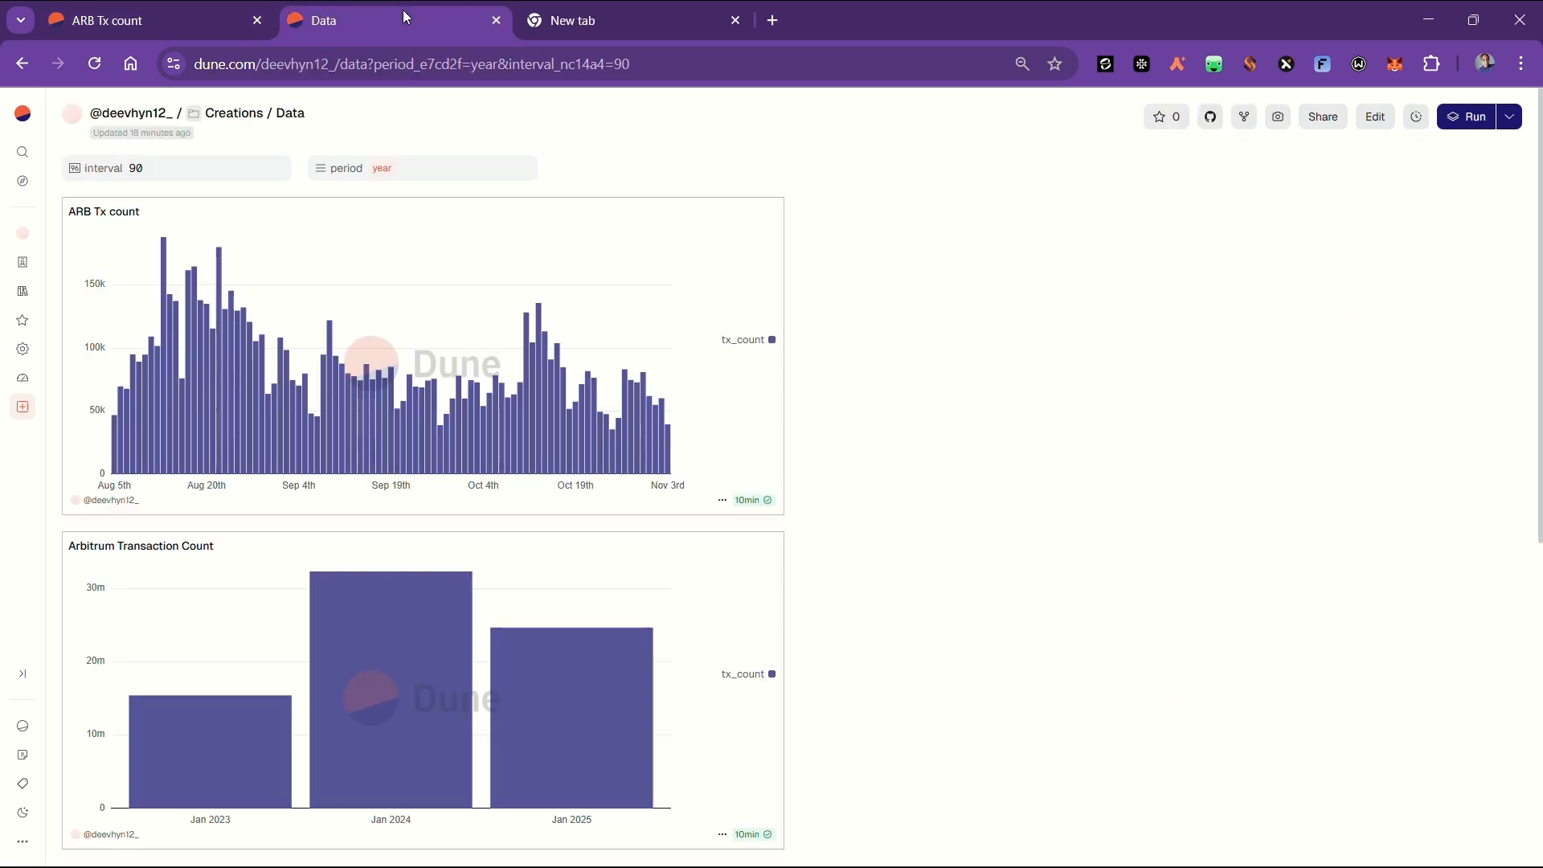
left_click(96, 64)
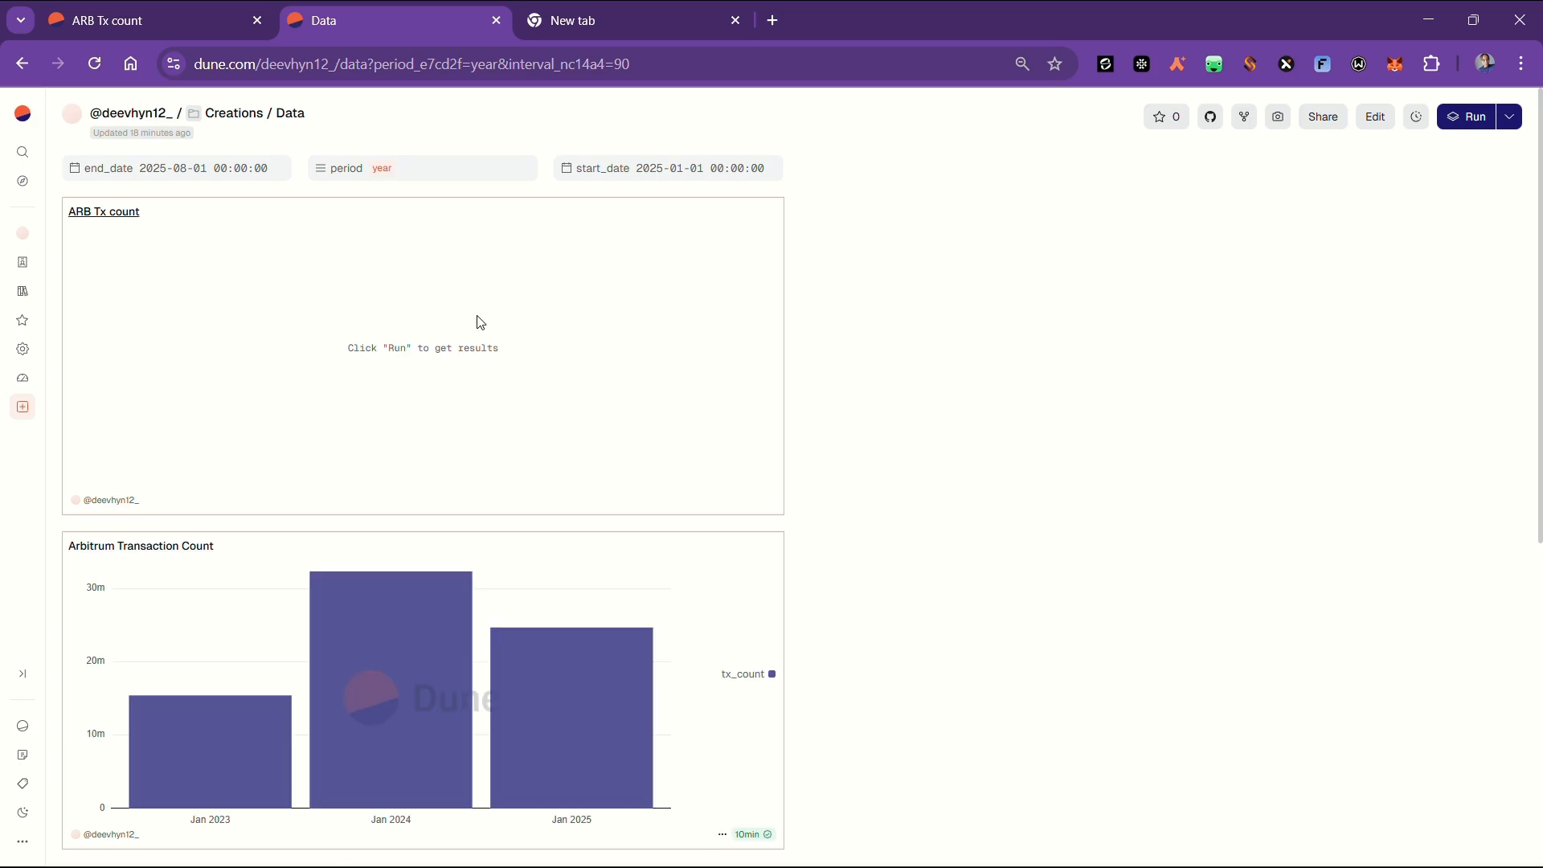
left_click(1373, 118)
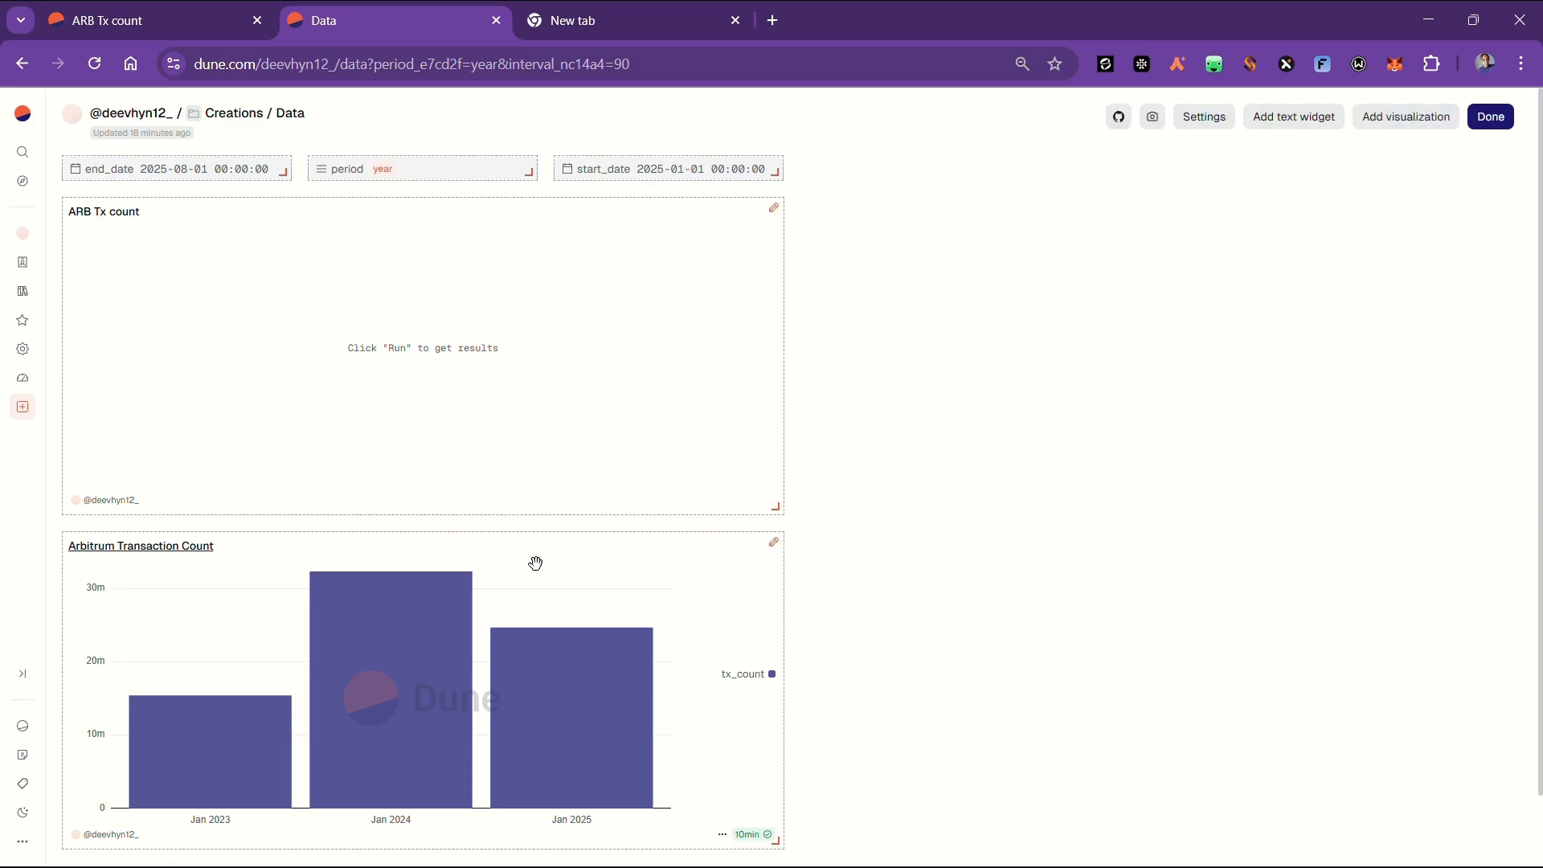
left_click_drag(543, 570, 1374, 291)
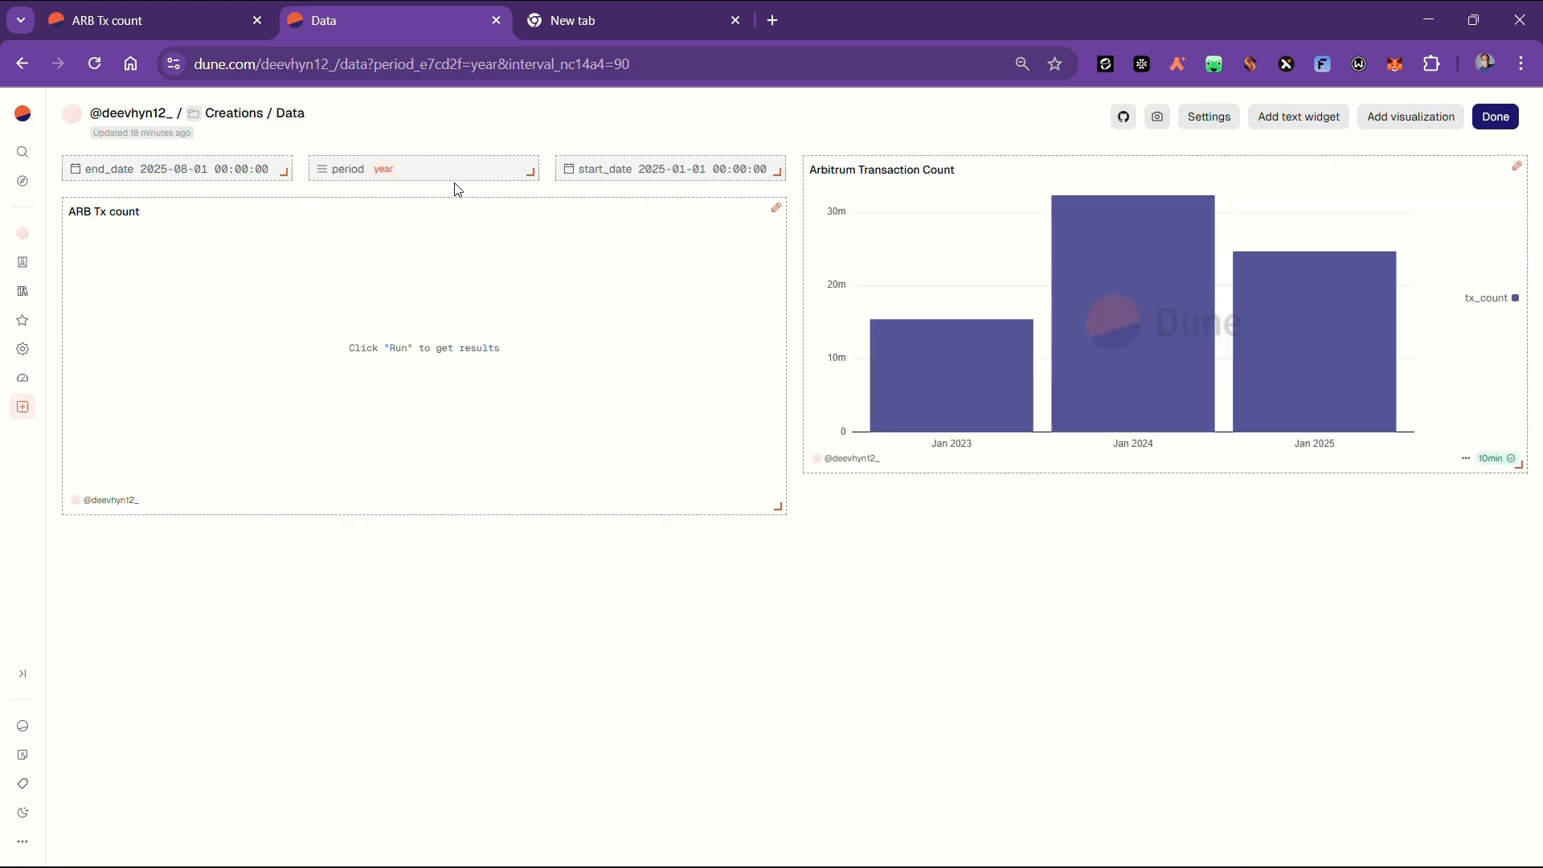
Place the period filter above the Arbitrum Transaction Count chart and start_date directly after end_date, and finish editing the dashboard.
left_click_drag(474, 170, 890, 172)
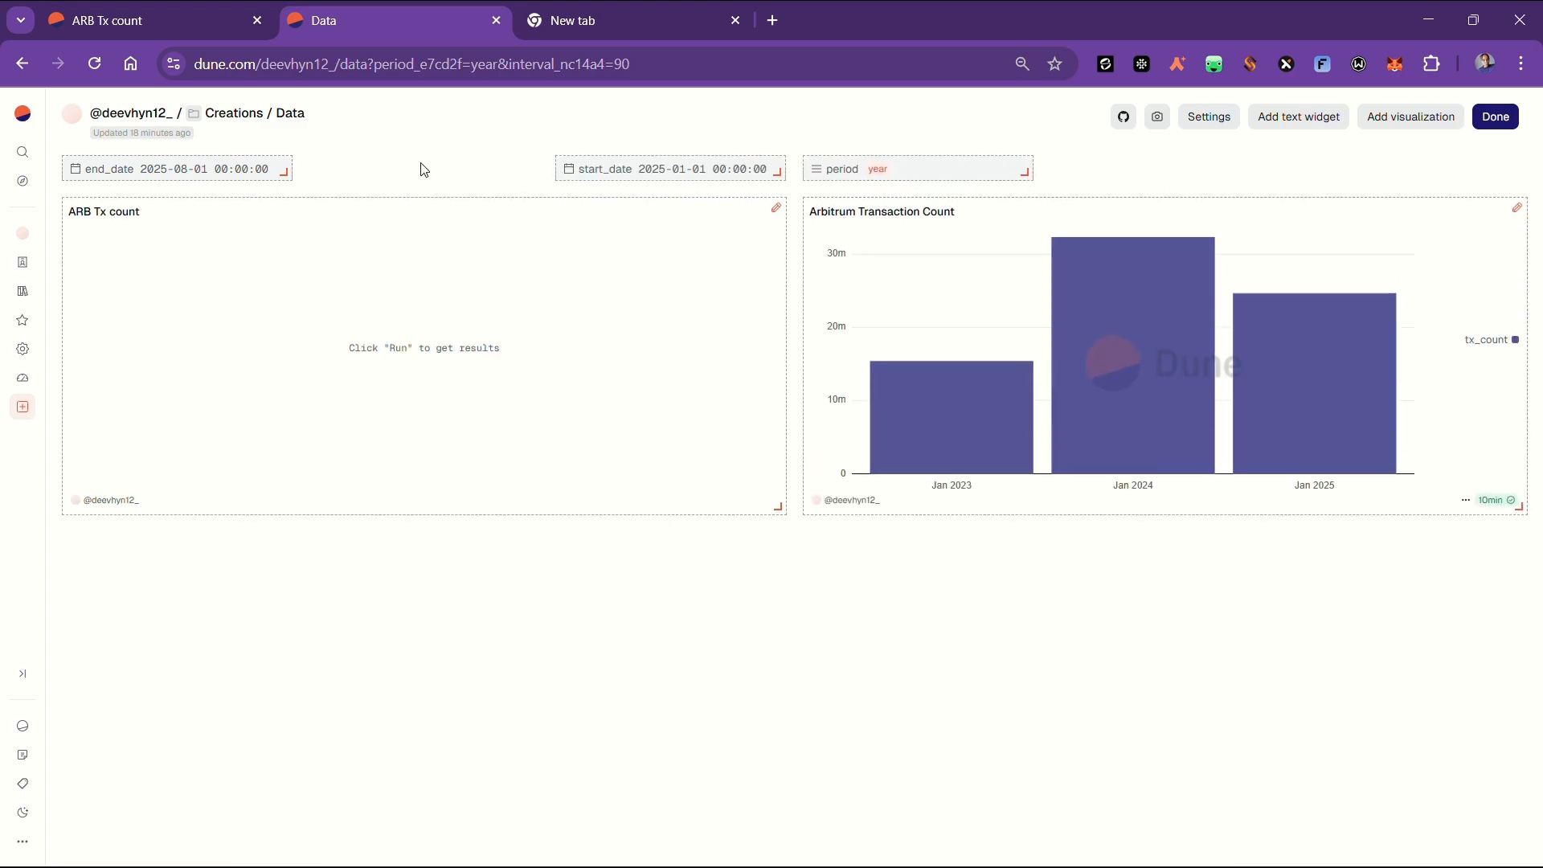
left_click_drag(283, 171, 418, 173)
left_click_drag(591, 167, 357, 164)
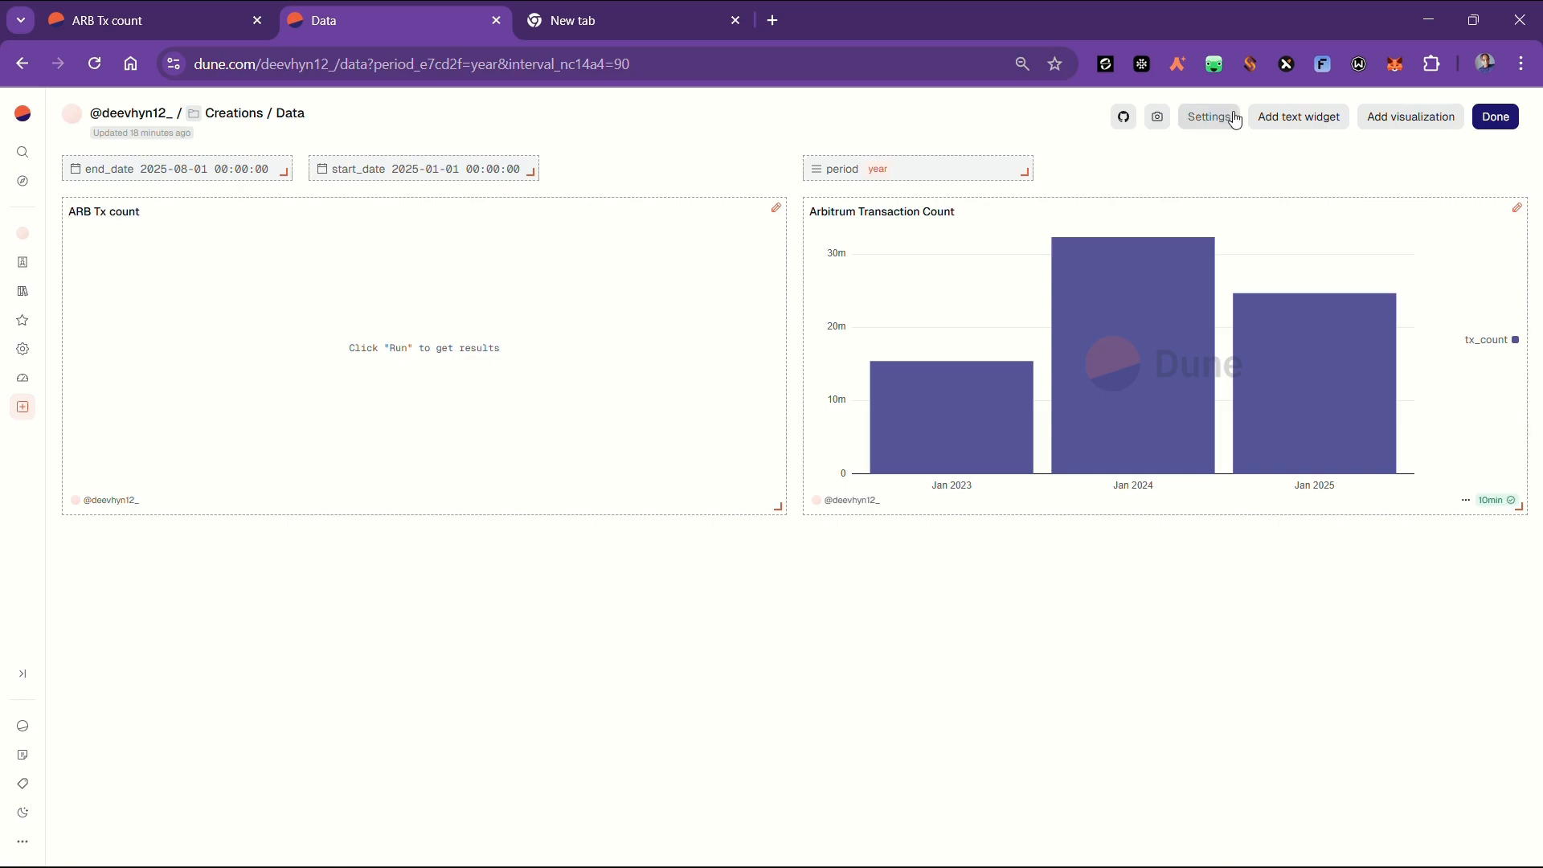
left_click(1496, 116)
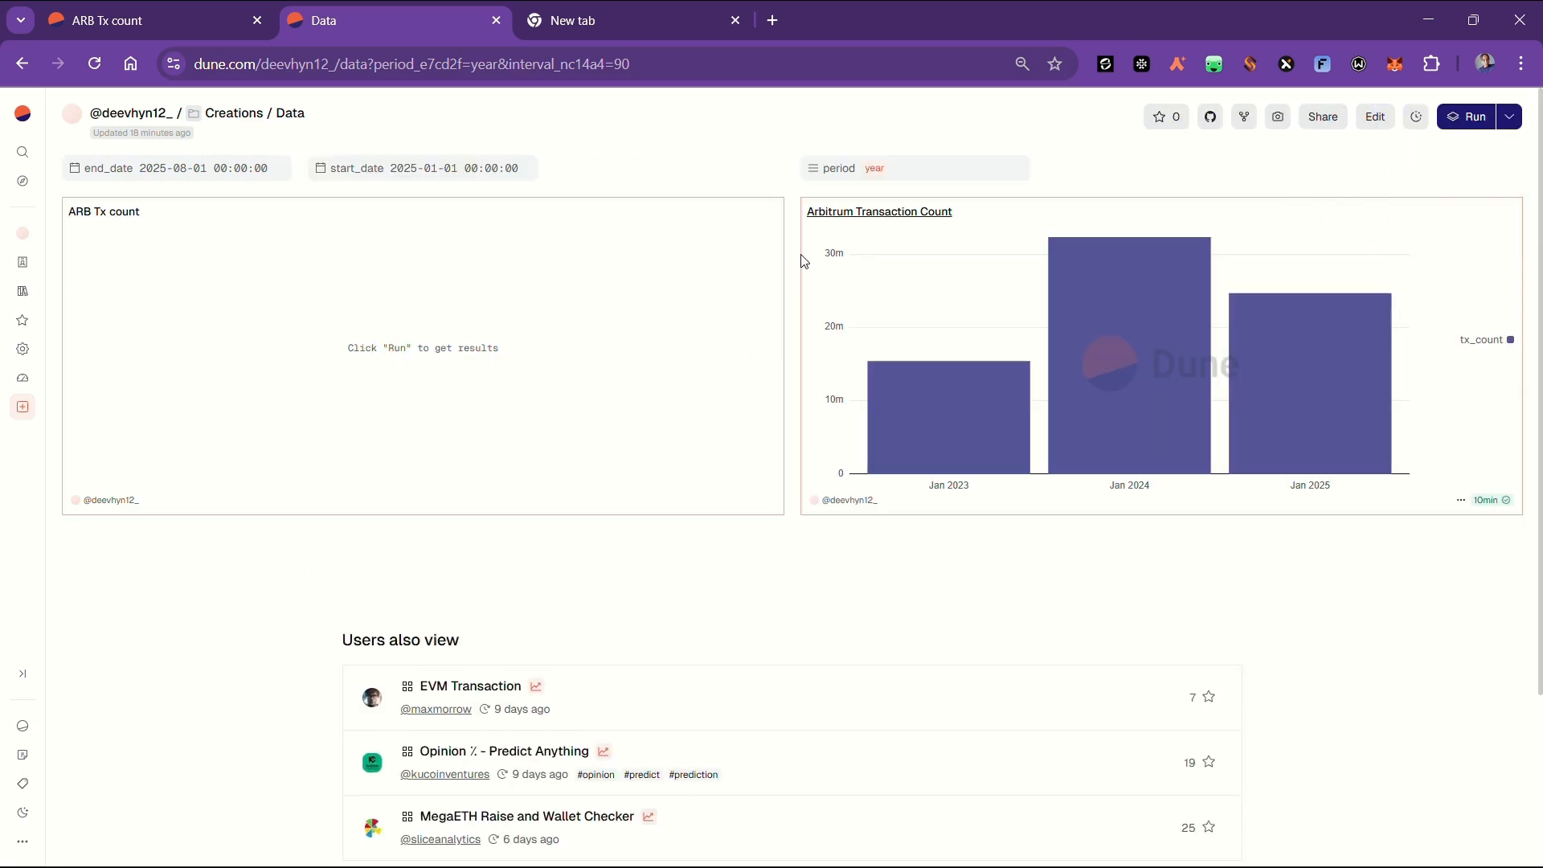
left_click(201, 168)
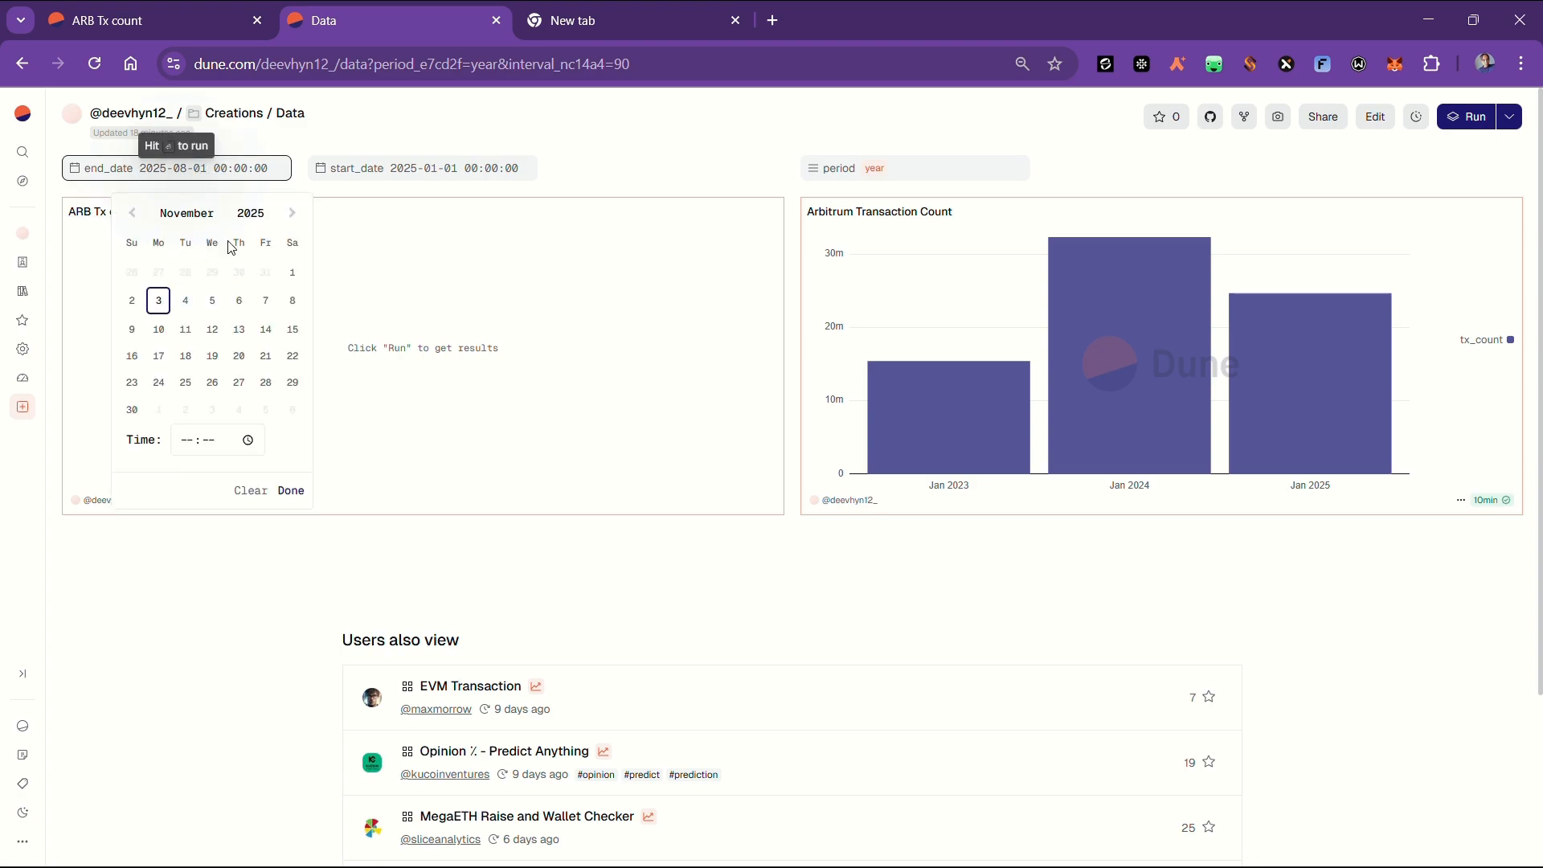
left_click(161, 213)
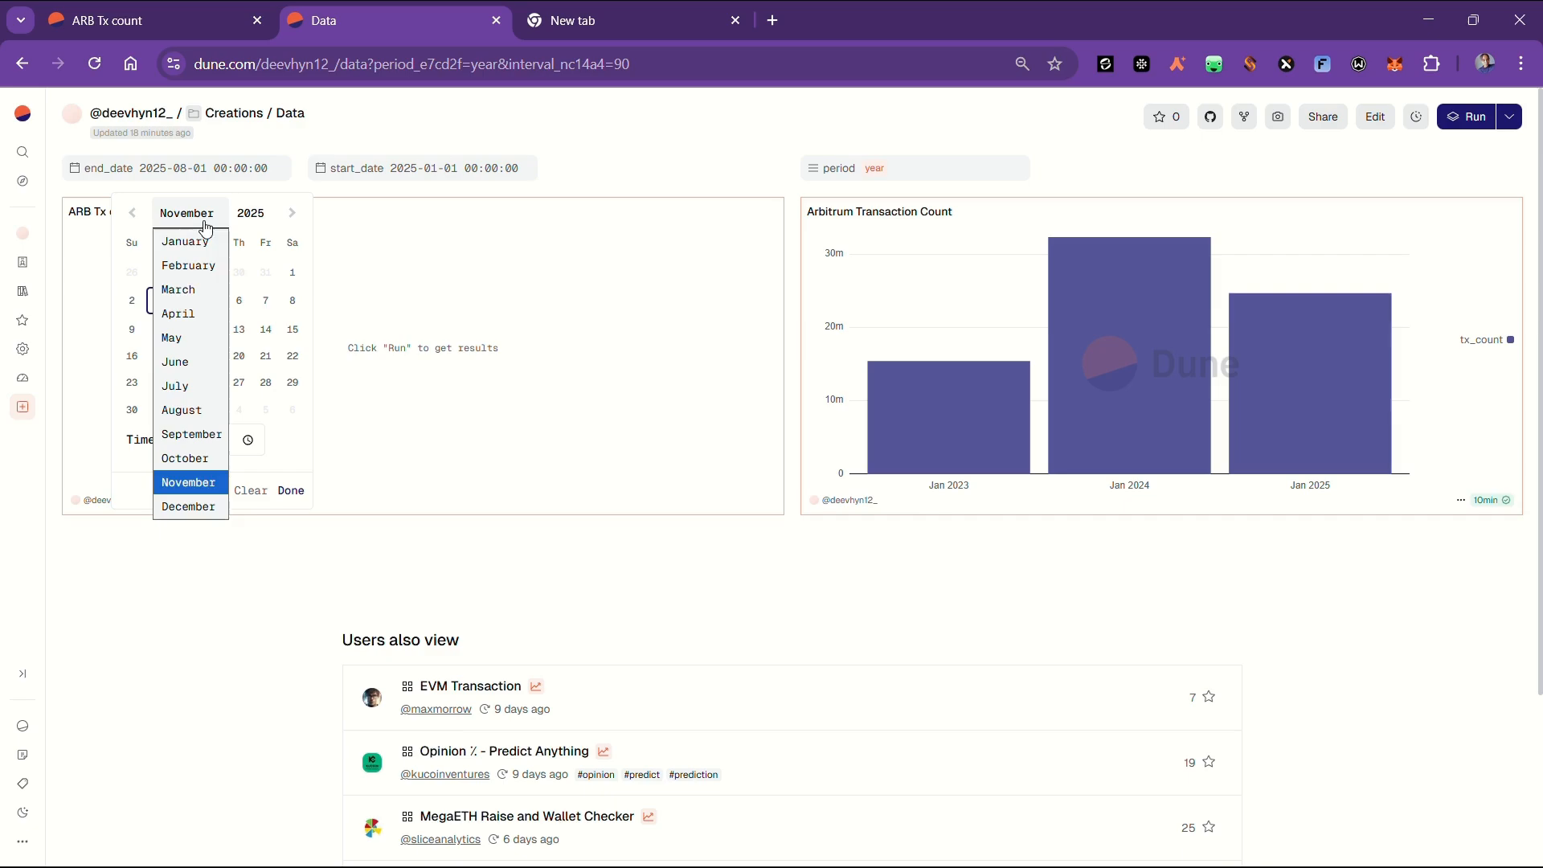
left_click(208, 291)
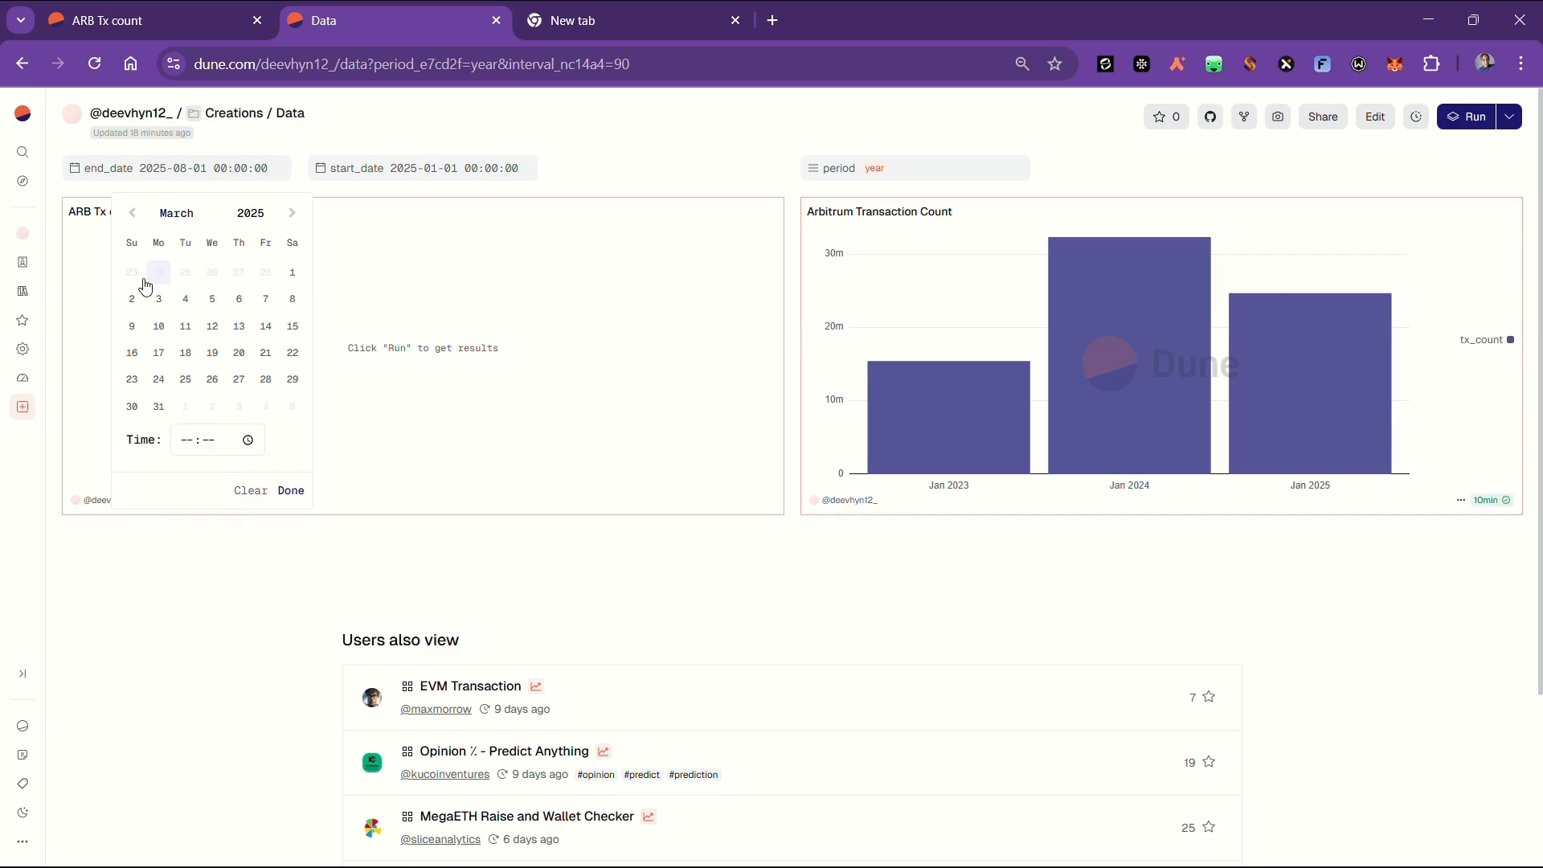
left_click(291, 275)
left_click(403, 172)
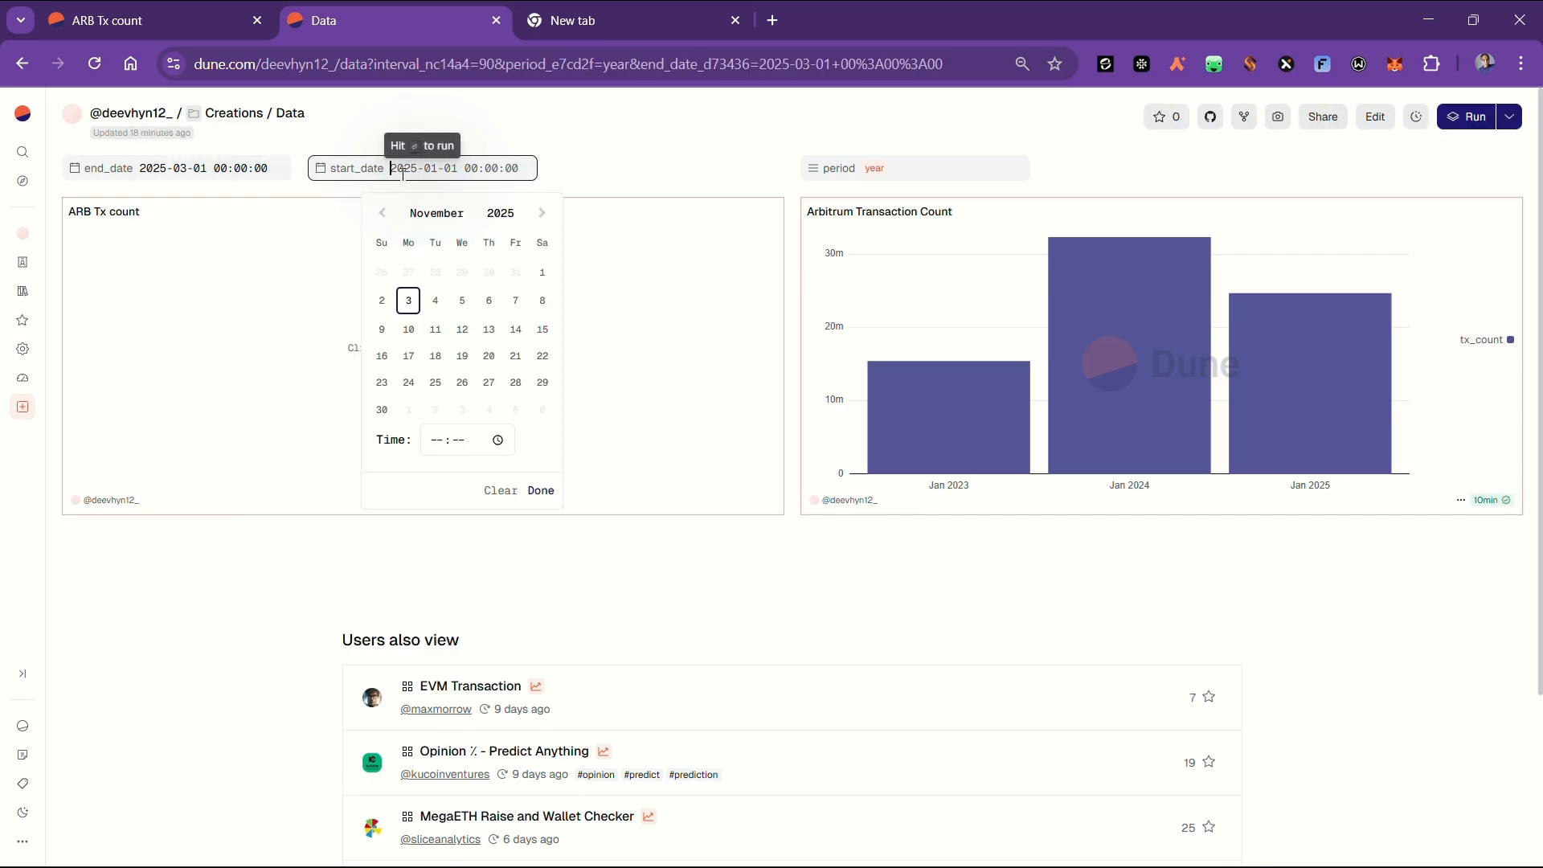
left_click(543, 277)
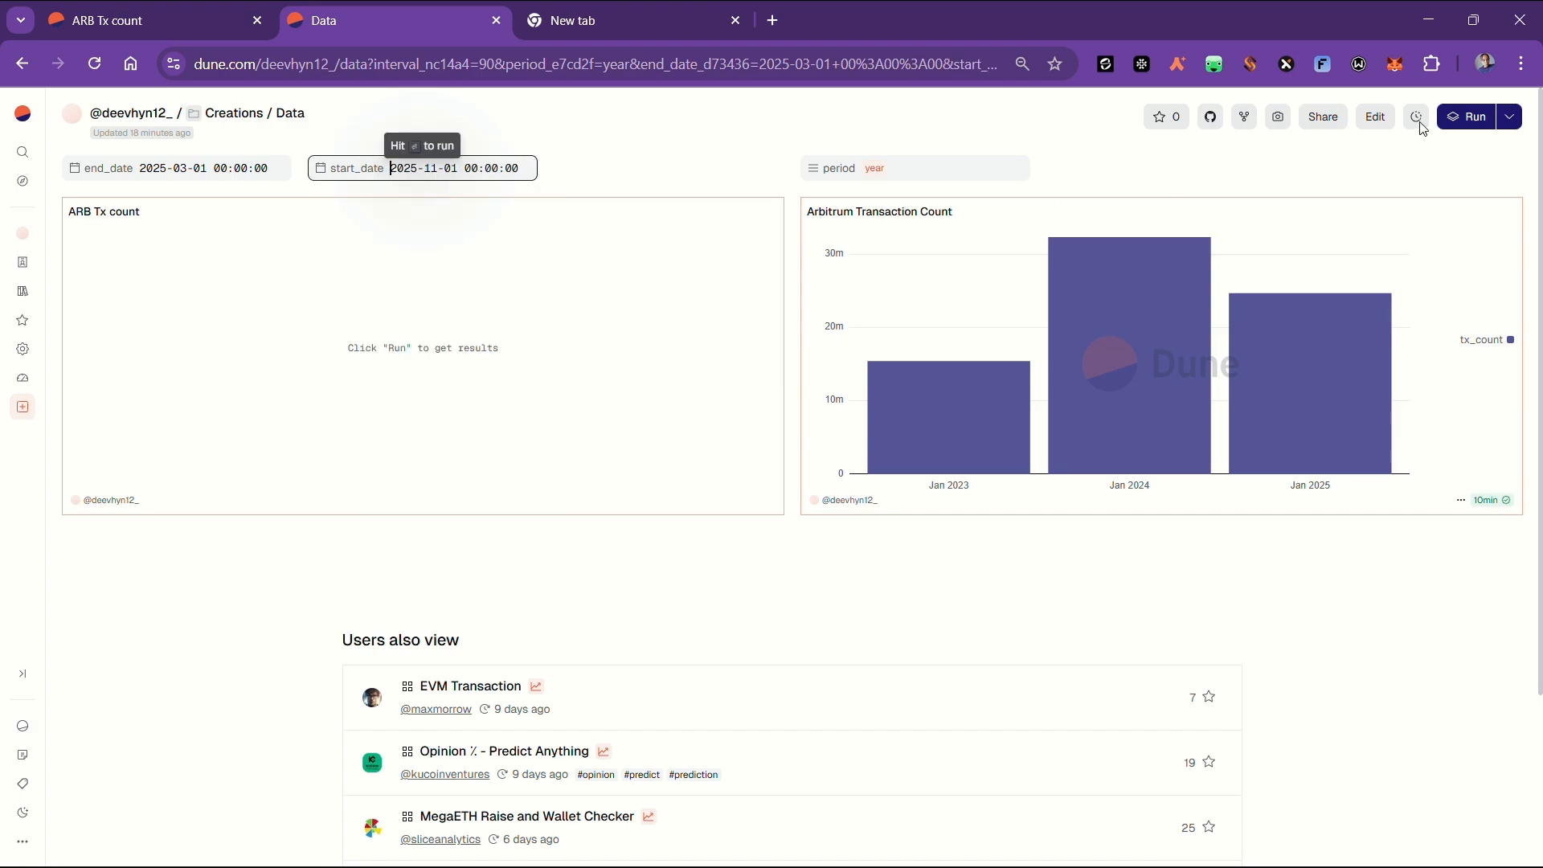
left_click(1465, 116)
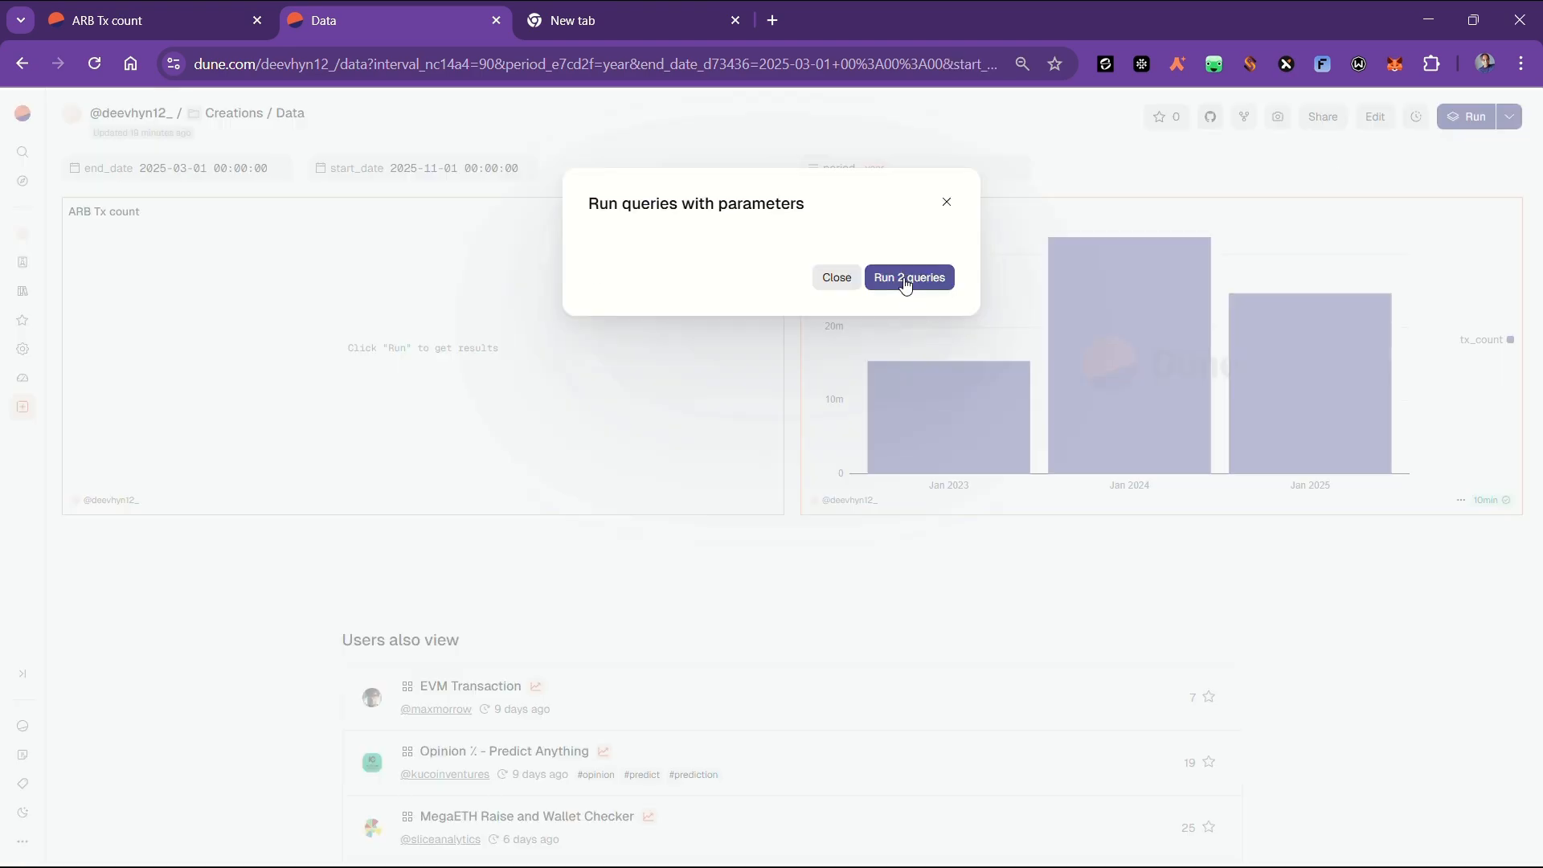
left_click(905, 279)
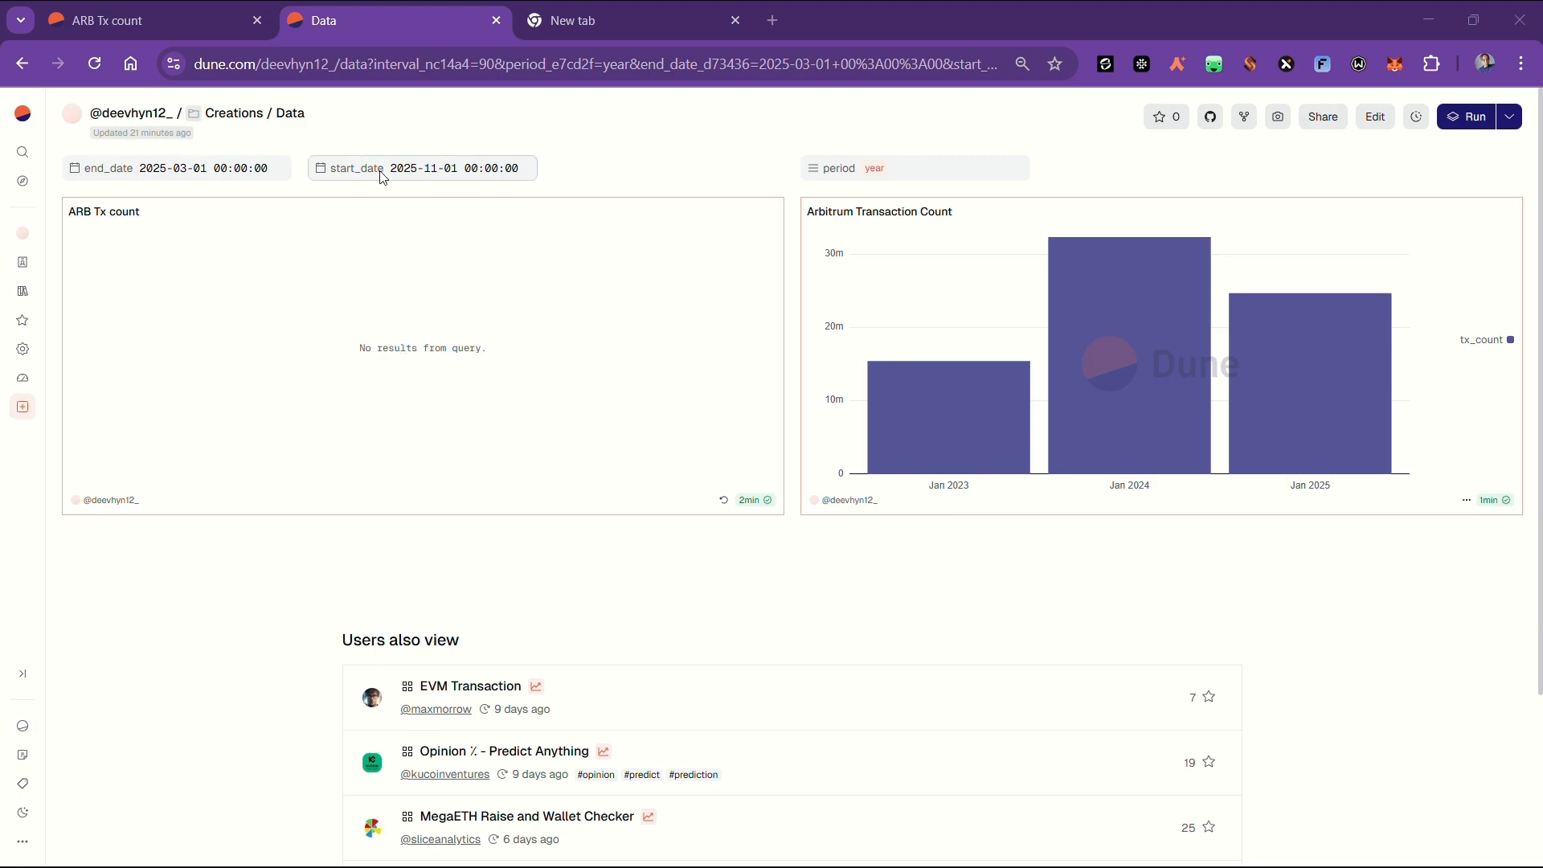
Rearrange the dashboard filters so start_date comes before end_date, and finish editing.
left_click(1374, 116)
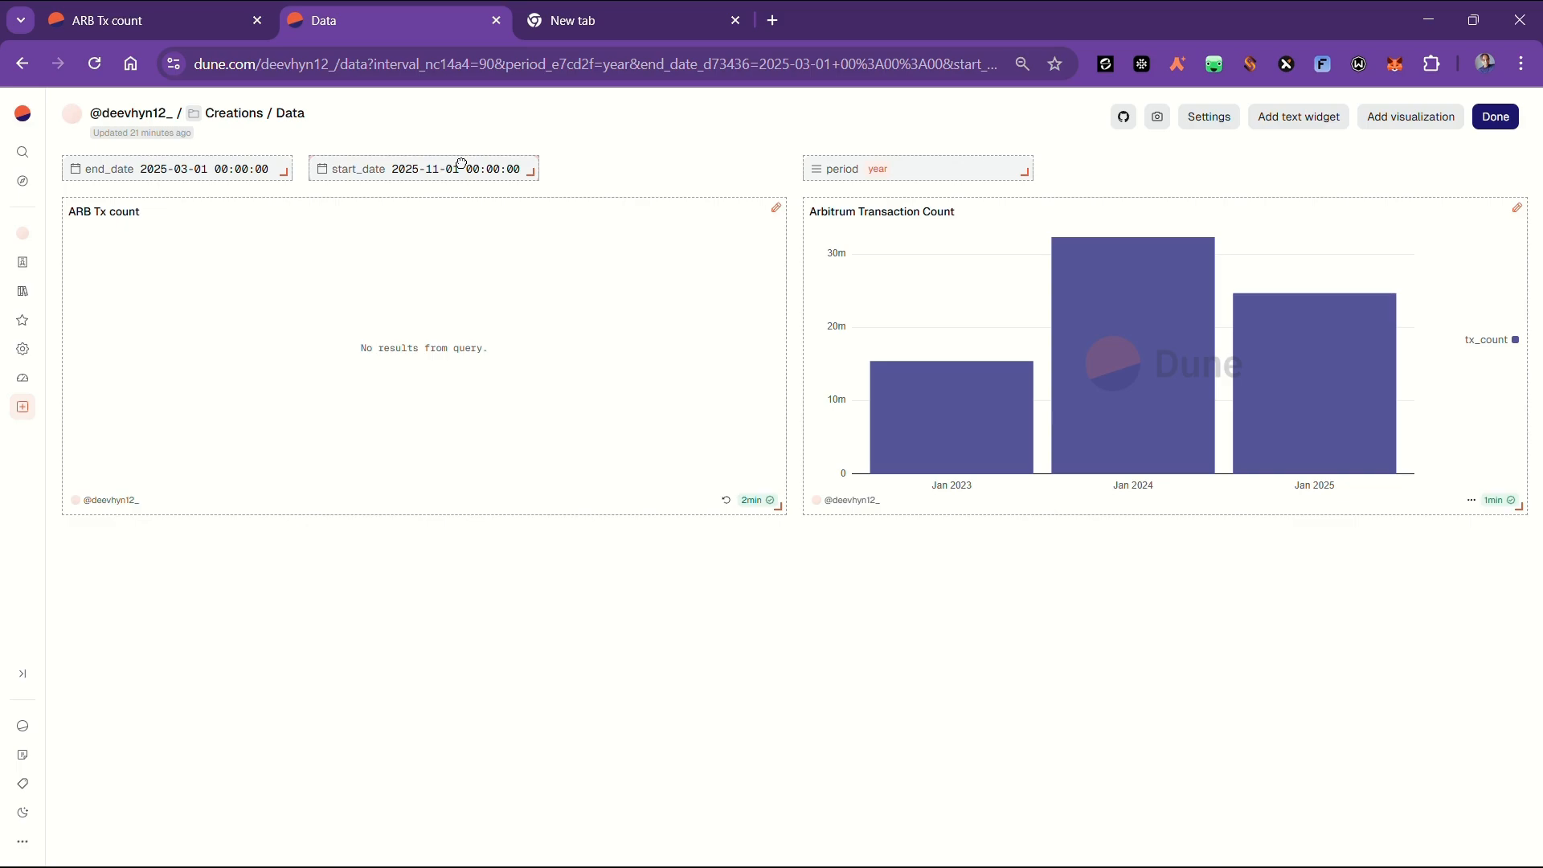
left_click_drag(462, 164, 414, 162)
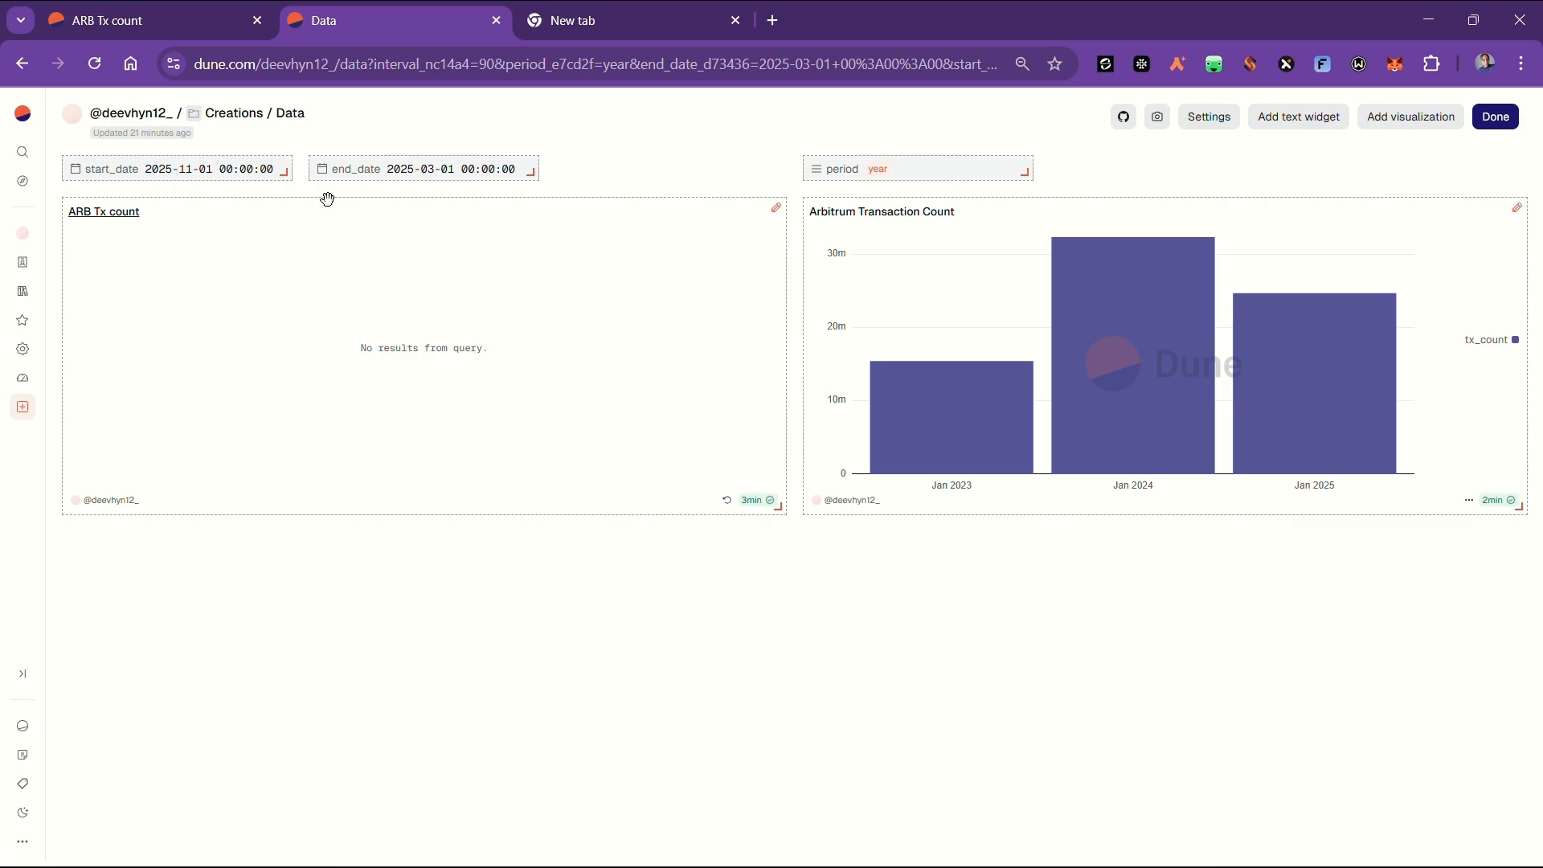
left_click(1500, 118)
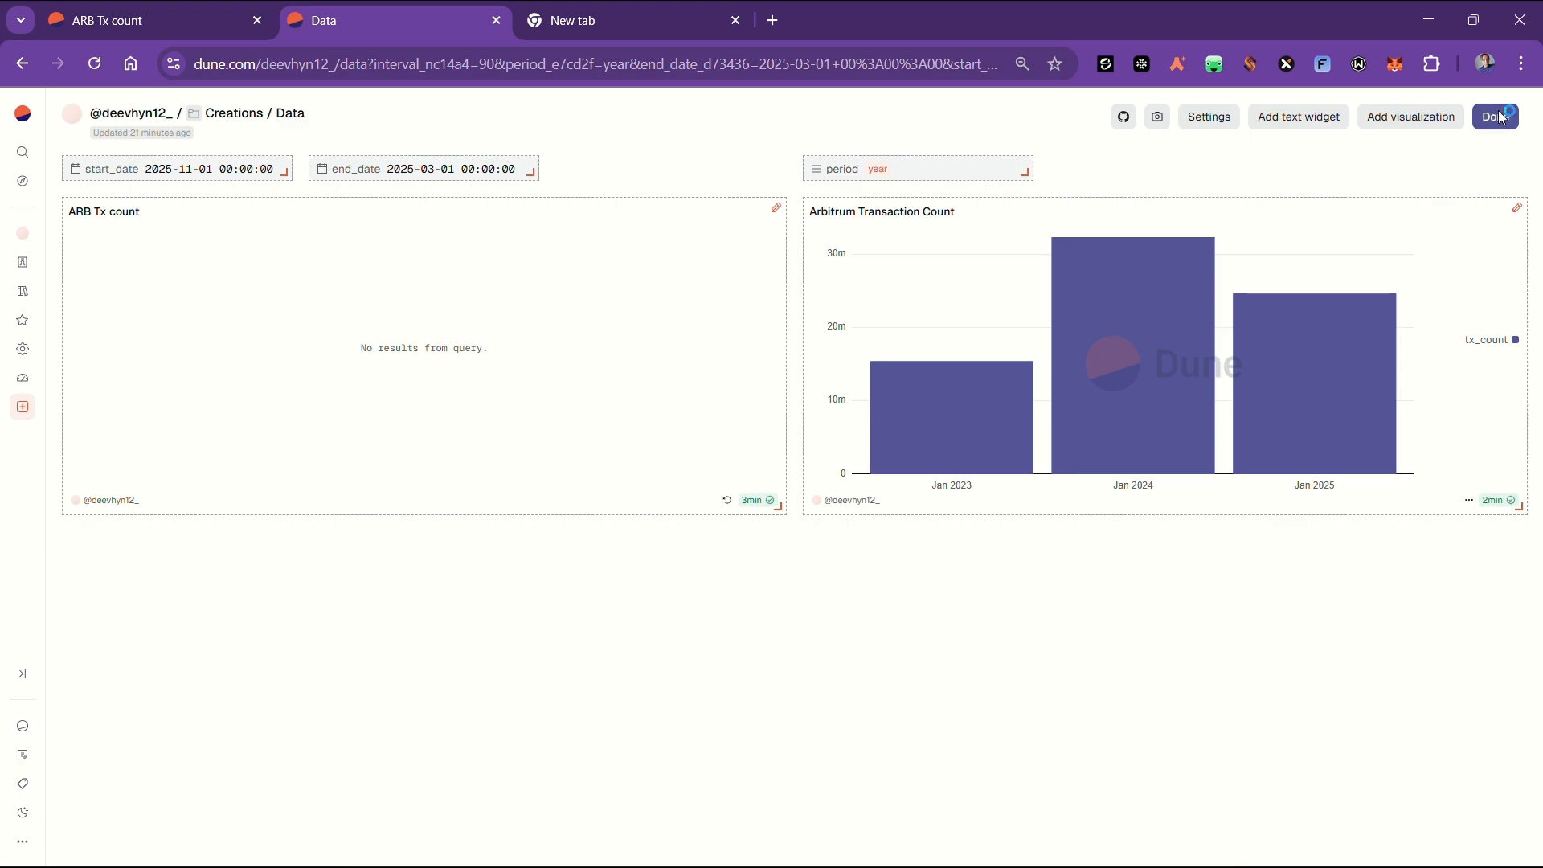
left_click(152, 162)
left_click(266, 215)
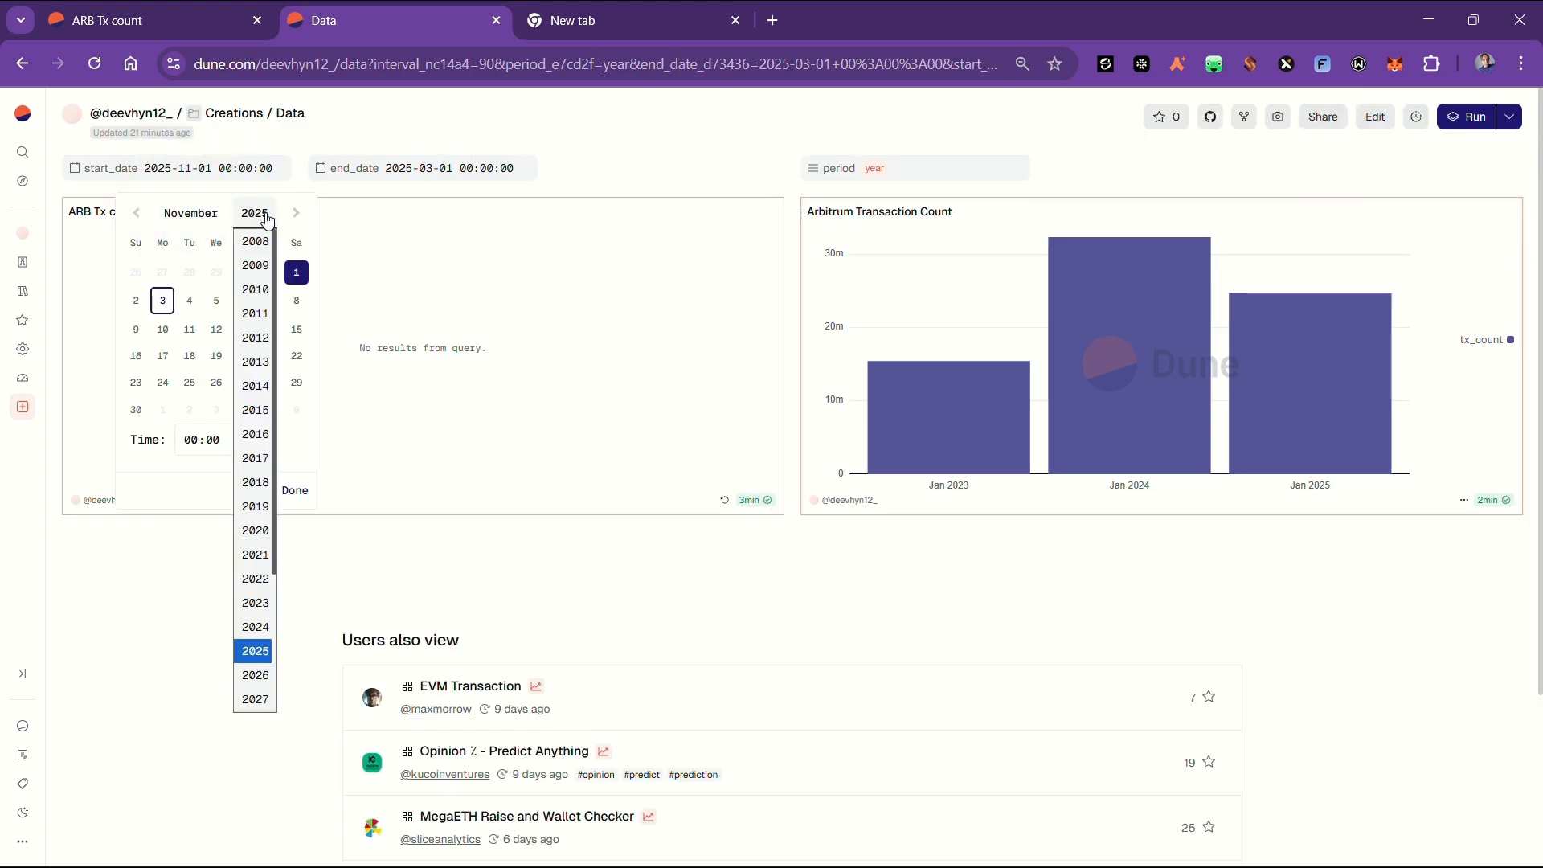
left_click(249, 626)
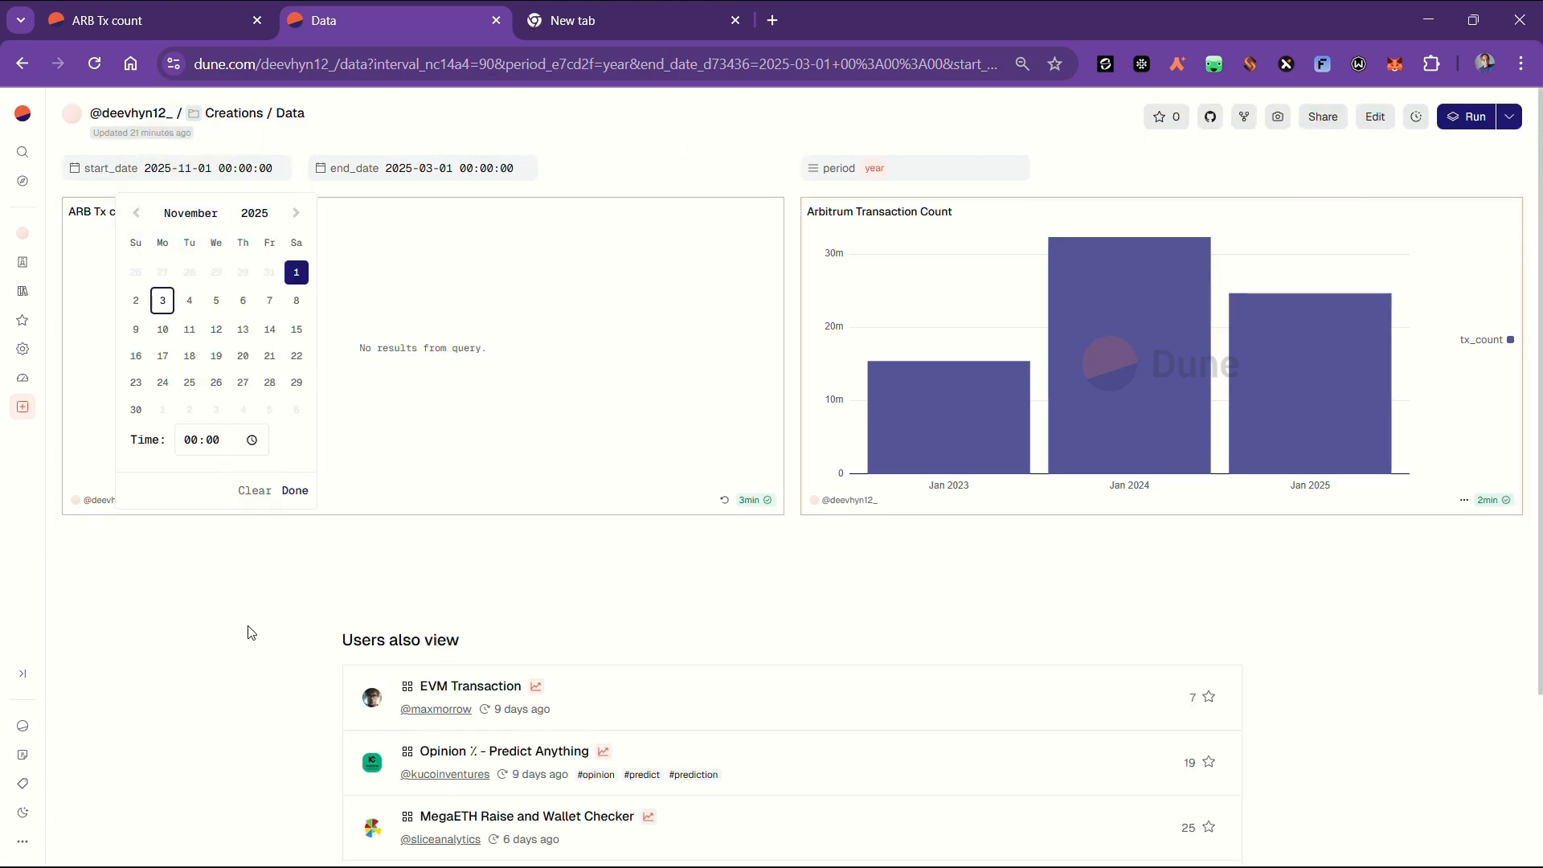
left_click(273, 277)
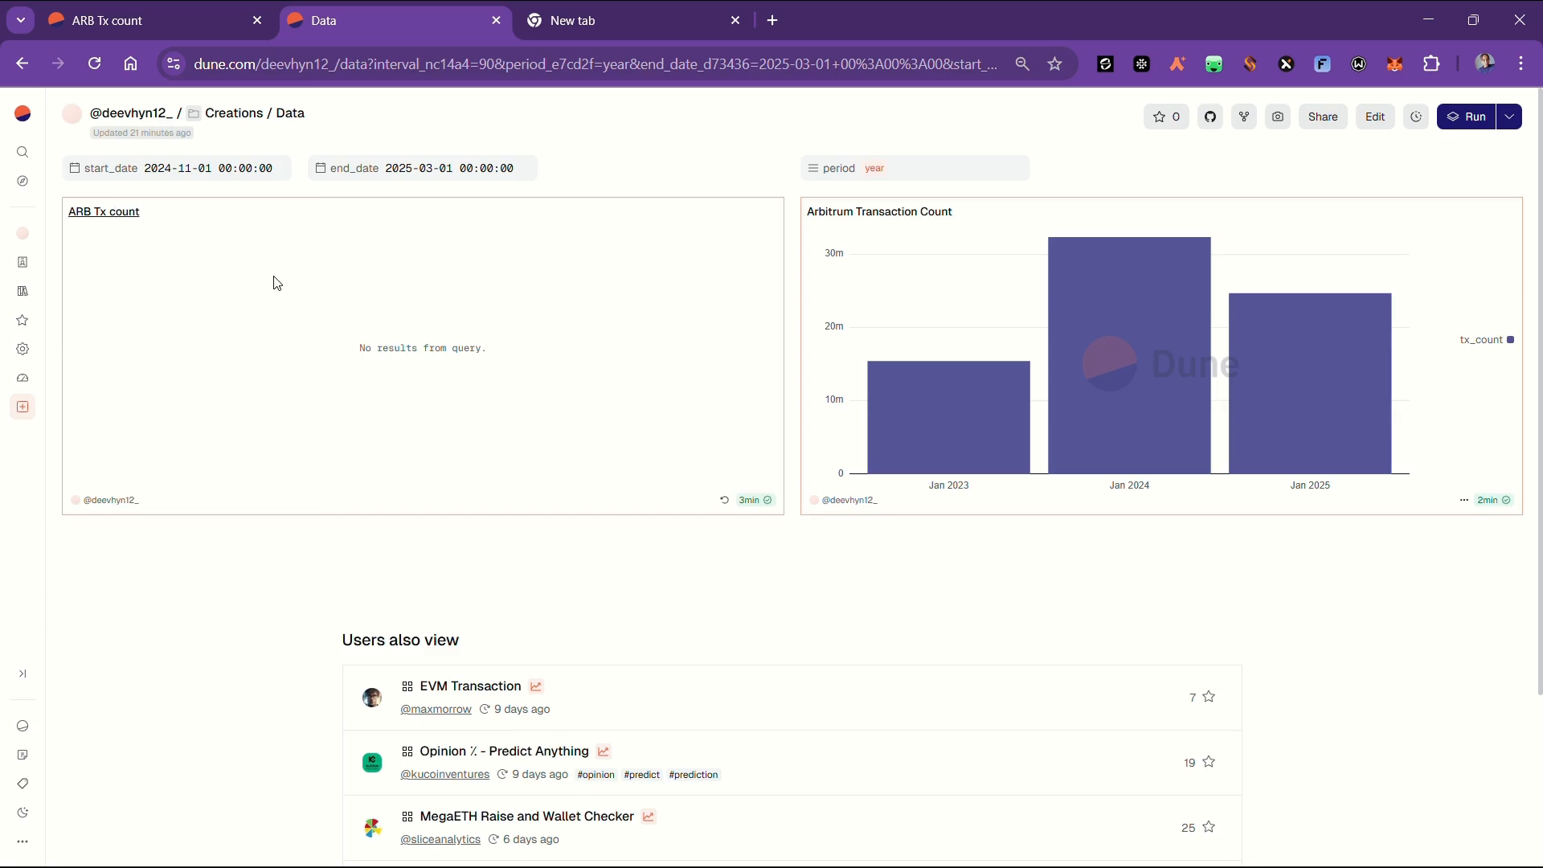
Reselect 2025-03-01 as the end_date and run both dashboard queries with the chosen date range.
left_click(448, 168)
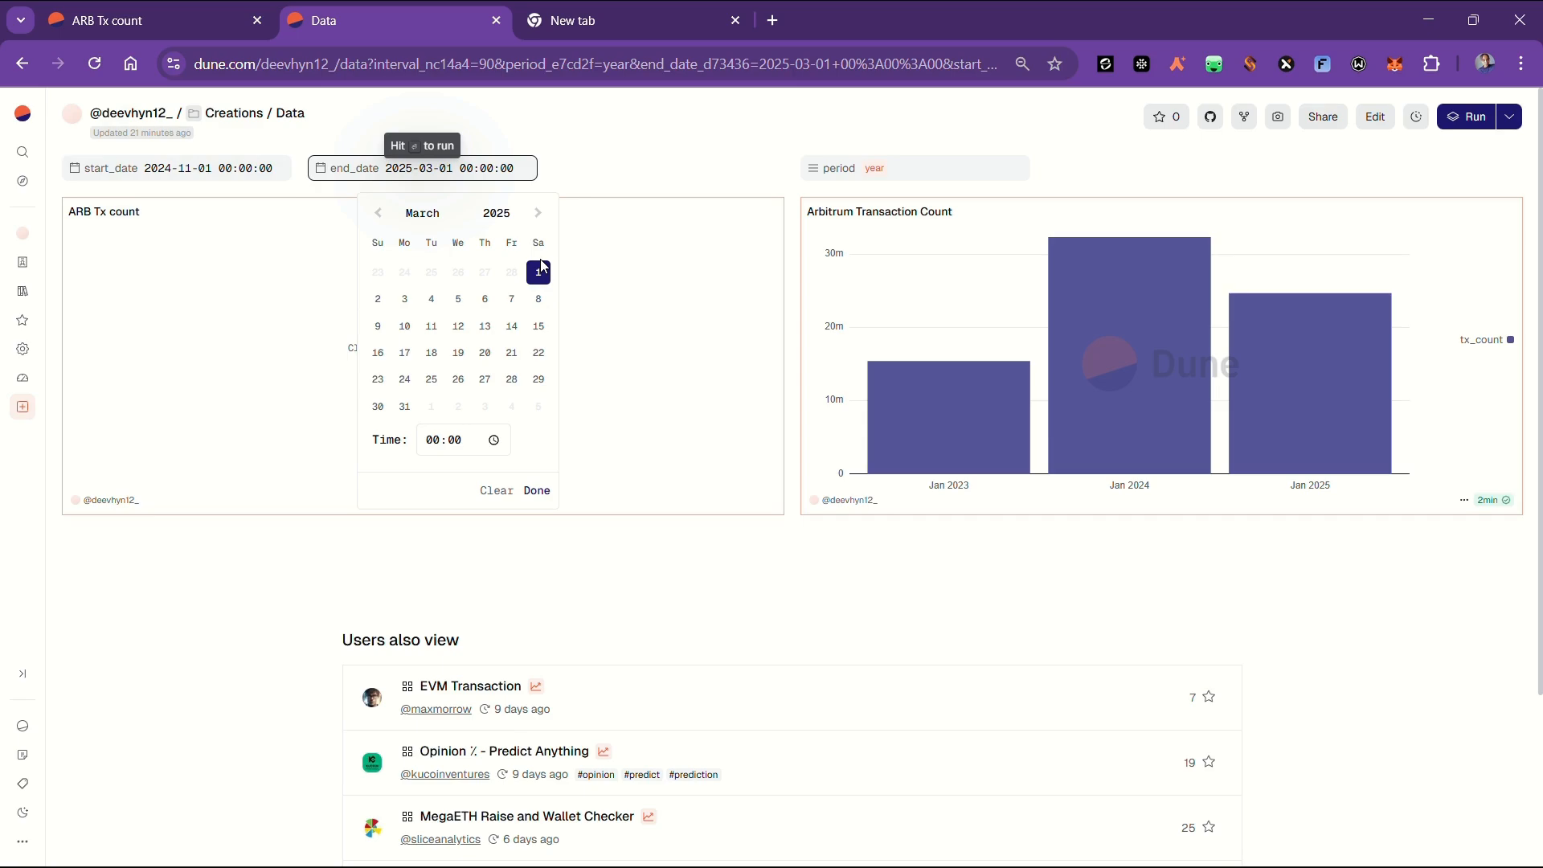
left_click(538, 271)
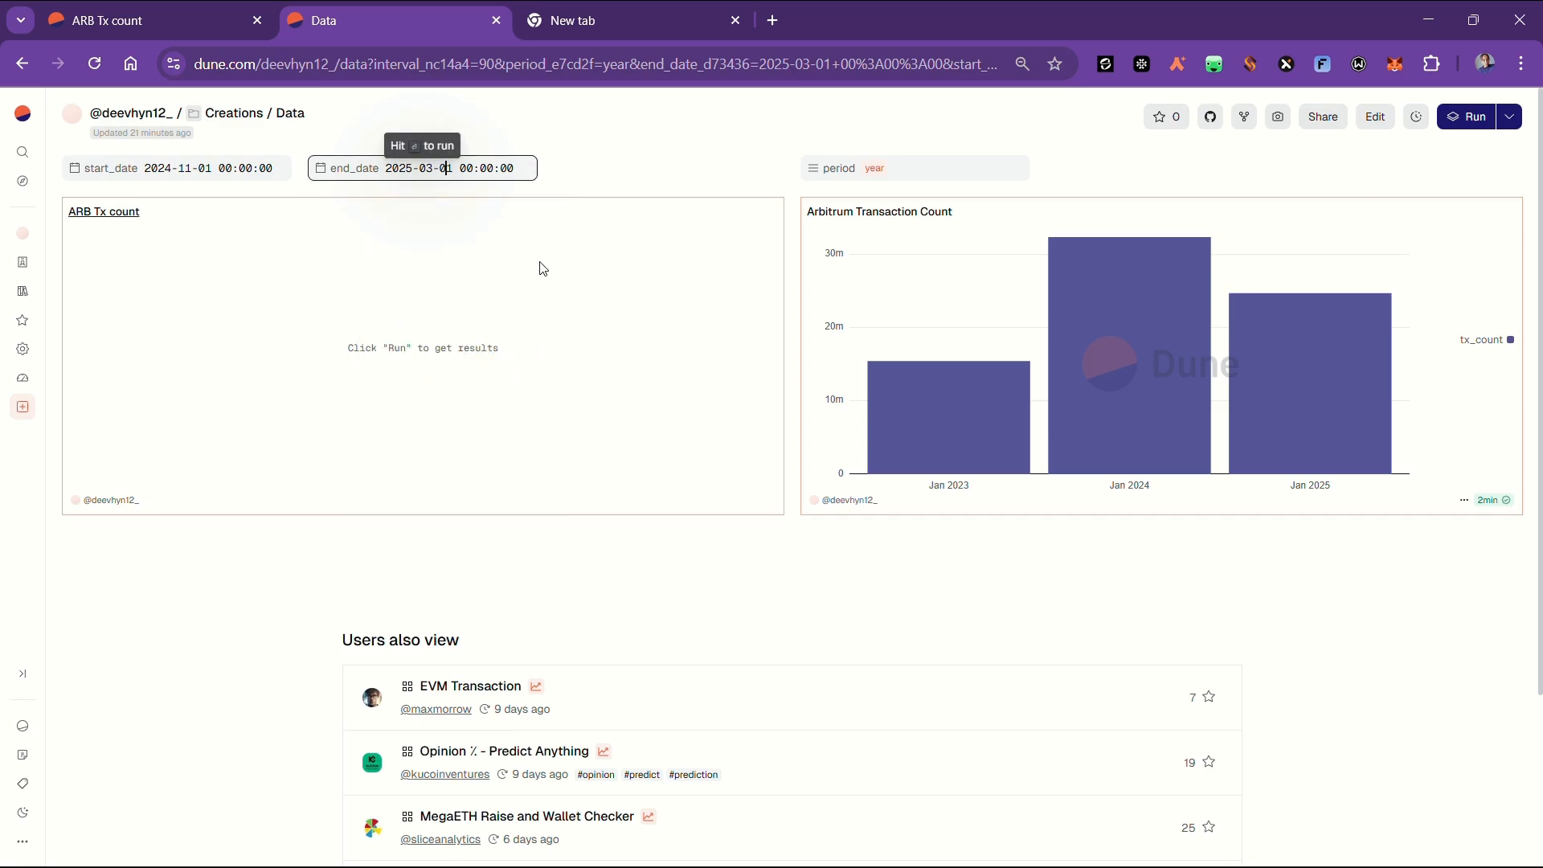
left_click(1468, 117)
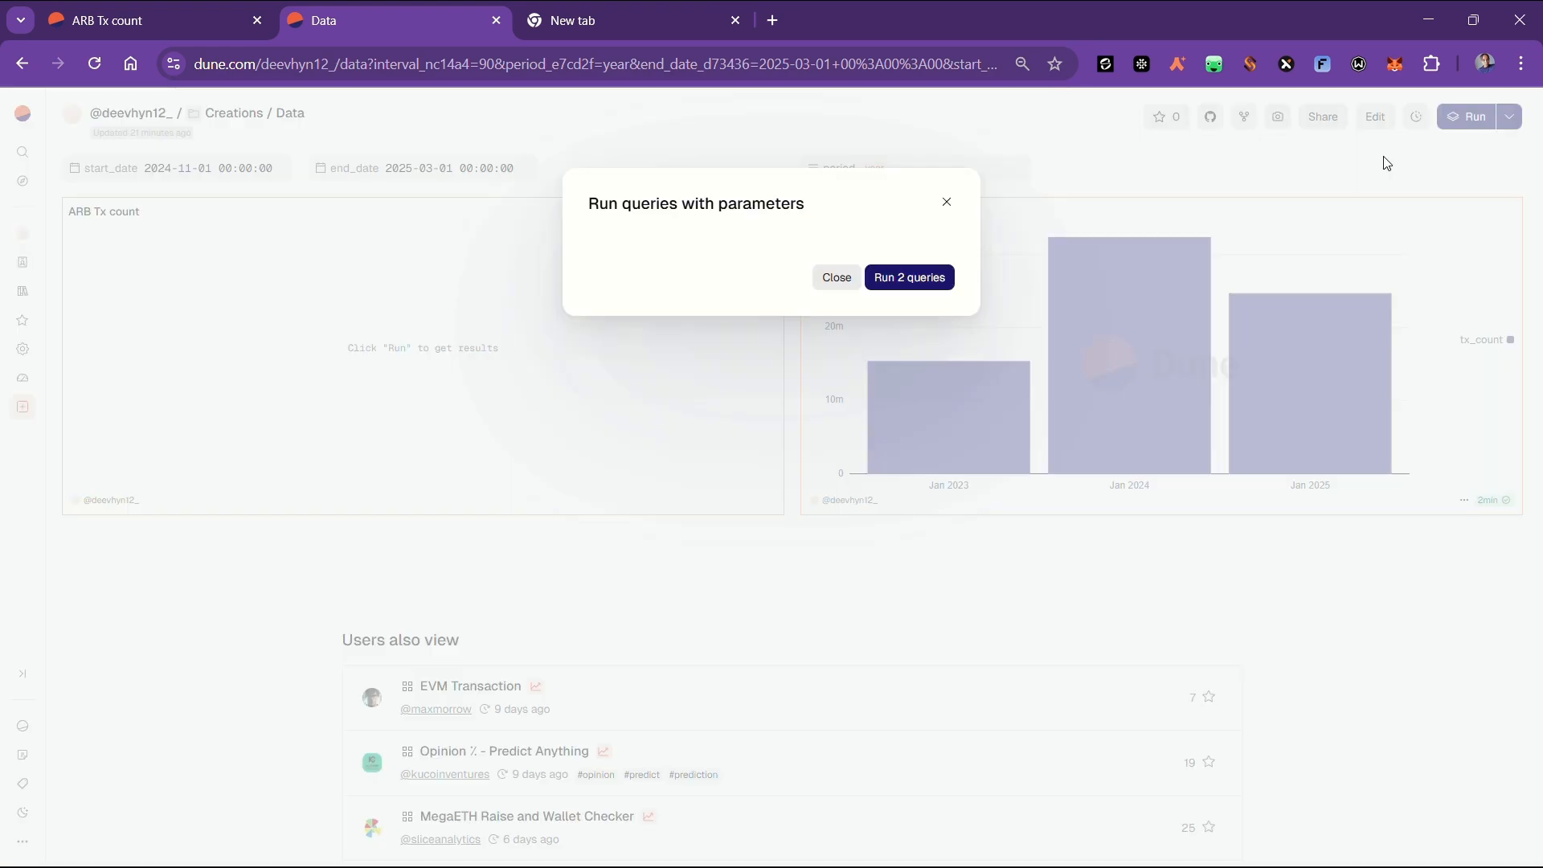
left_click(924, 277)
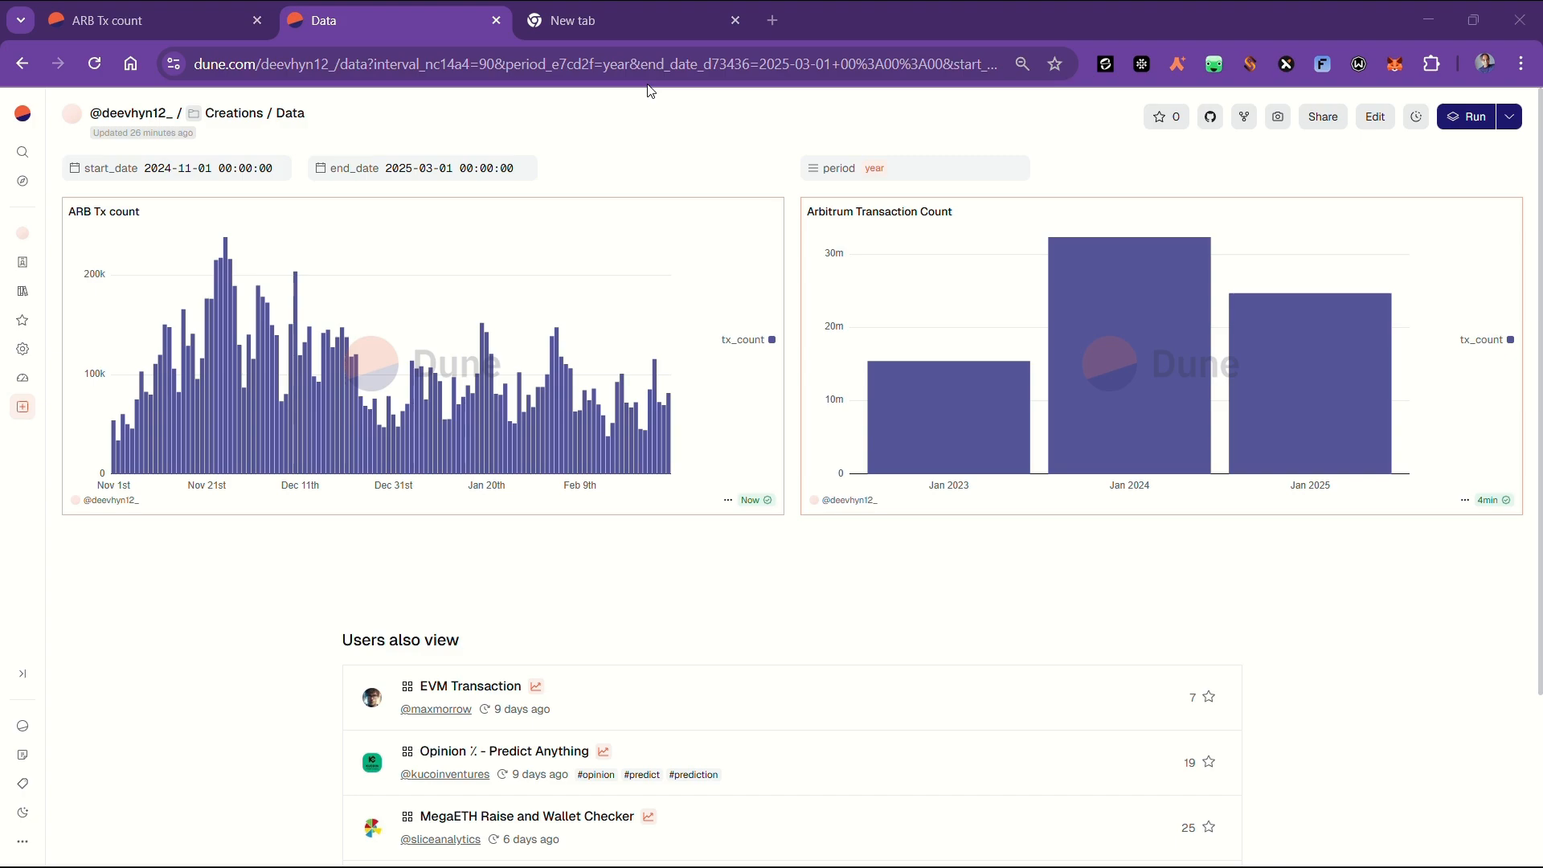
mouse_move(115, 472)
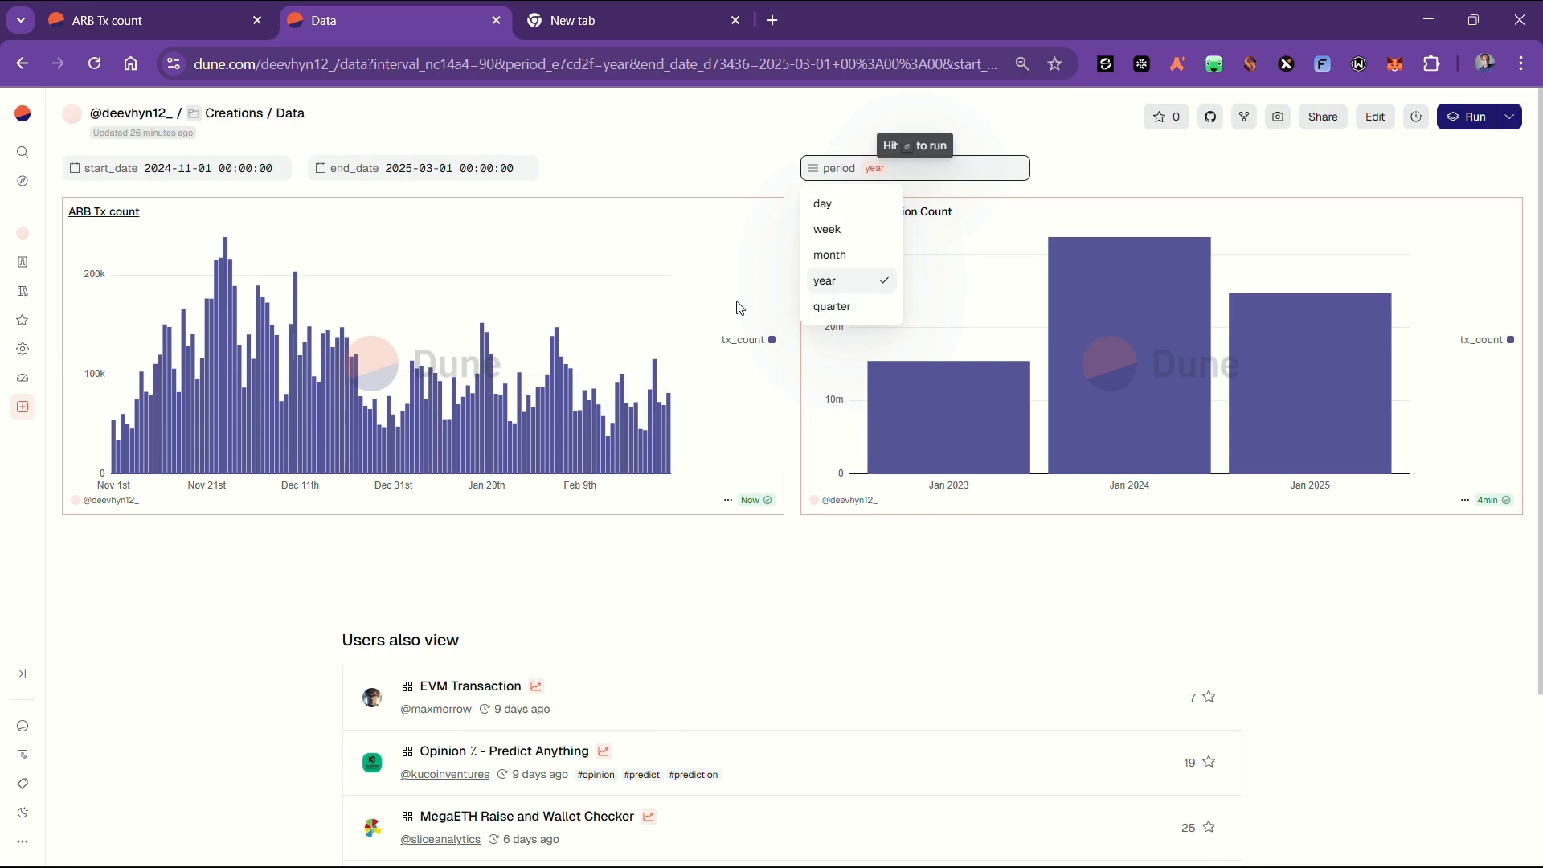
left_click(1103, 175)
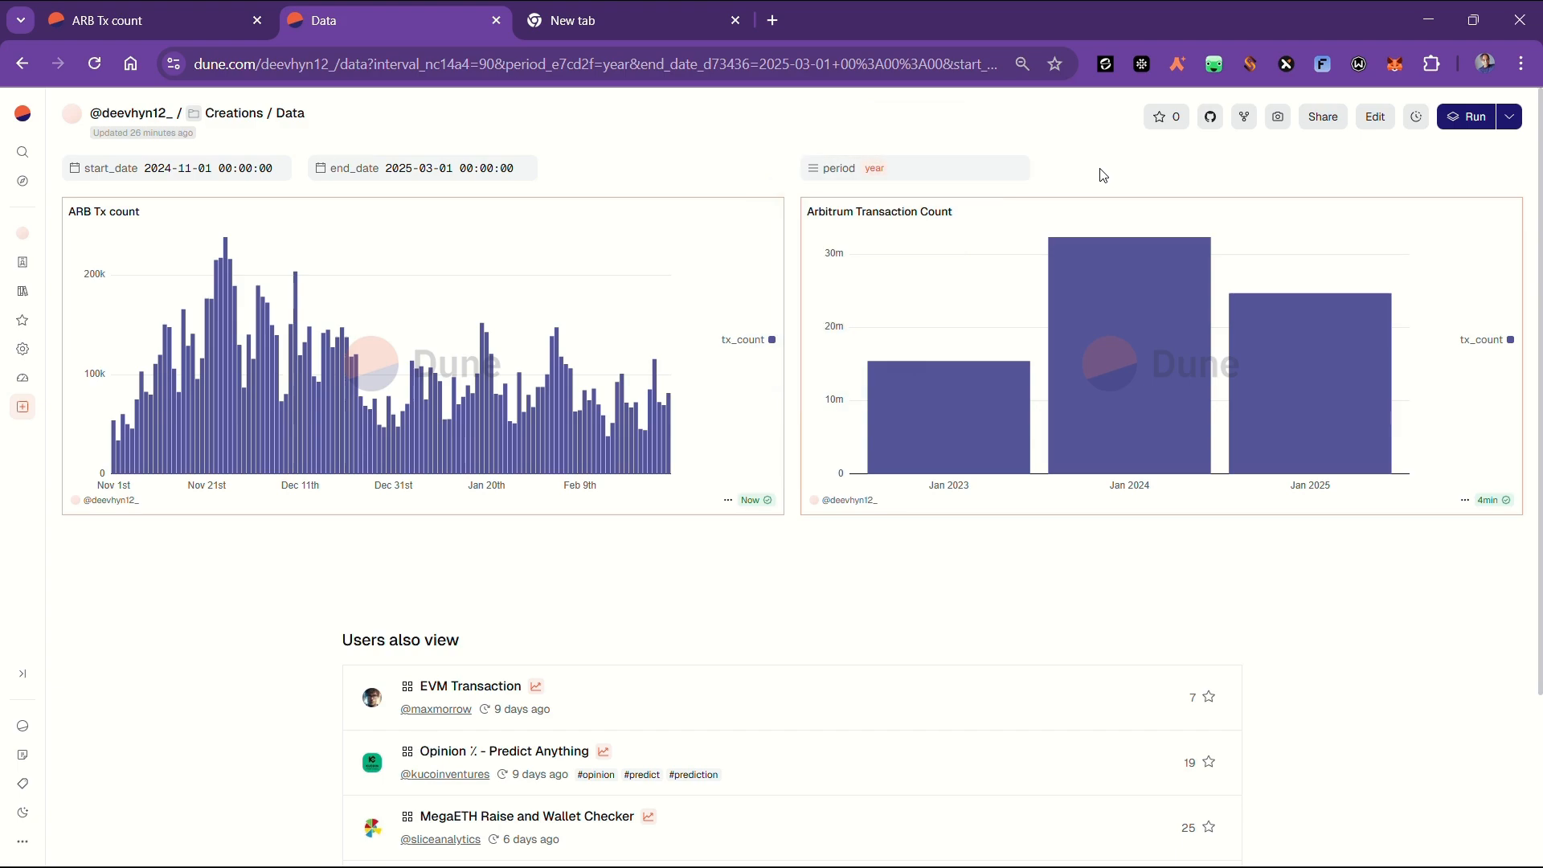